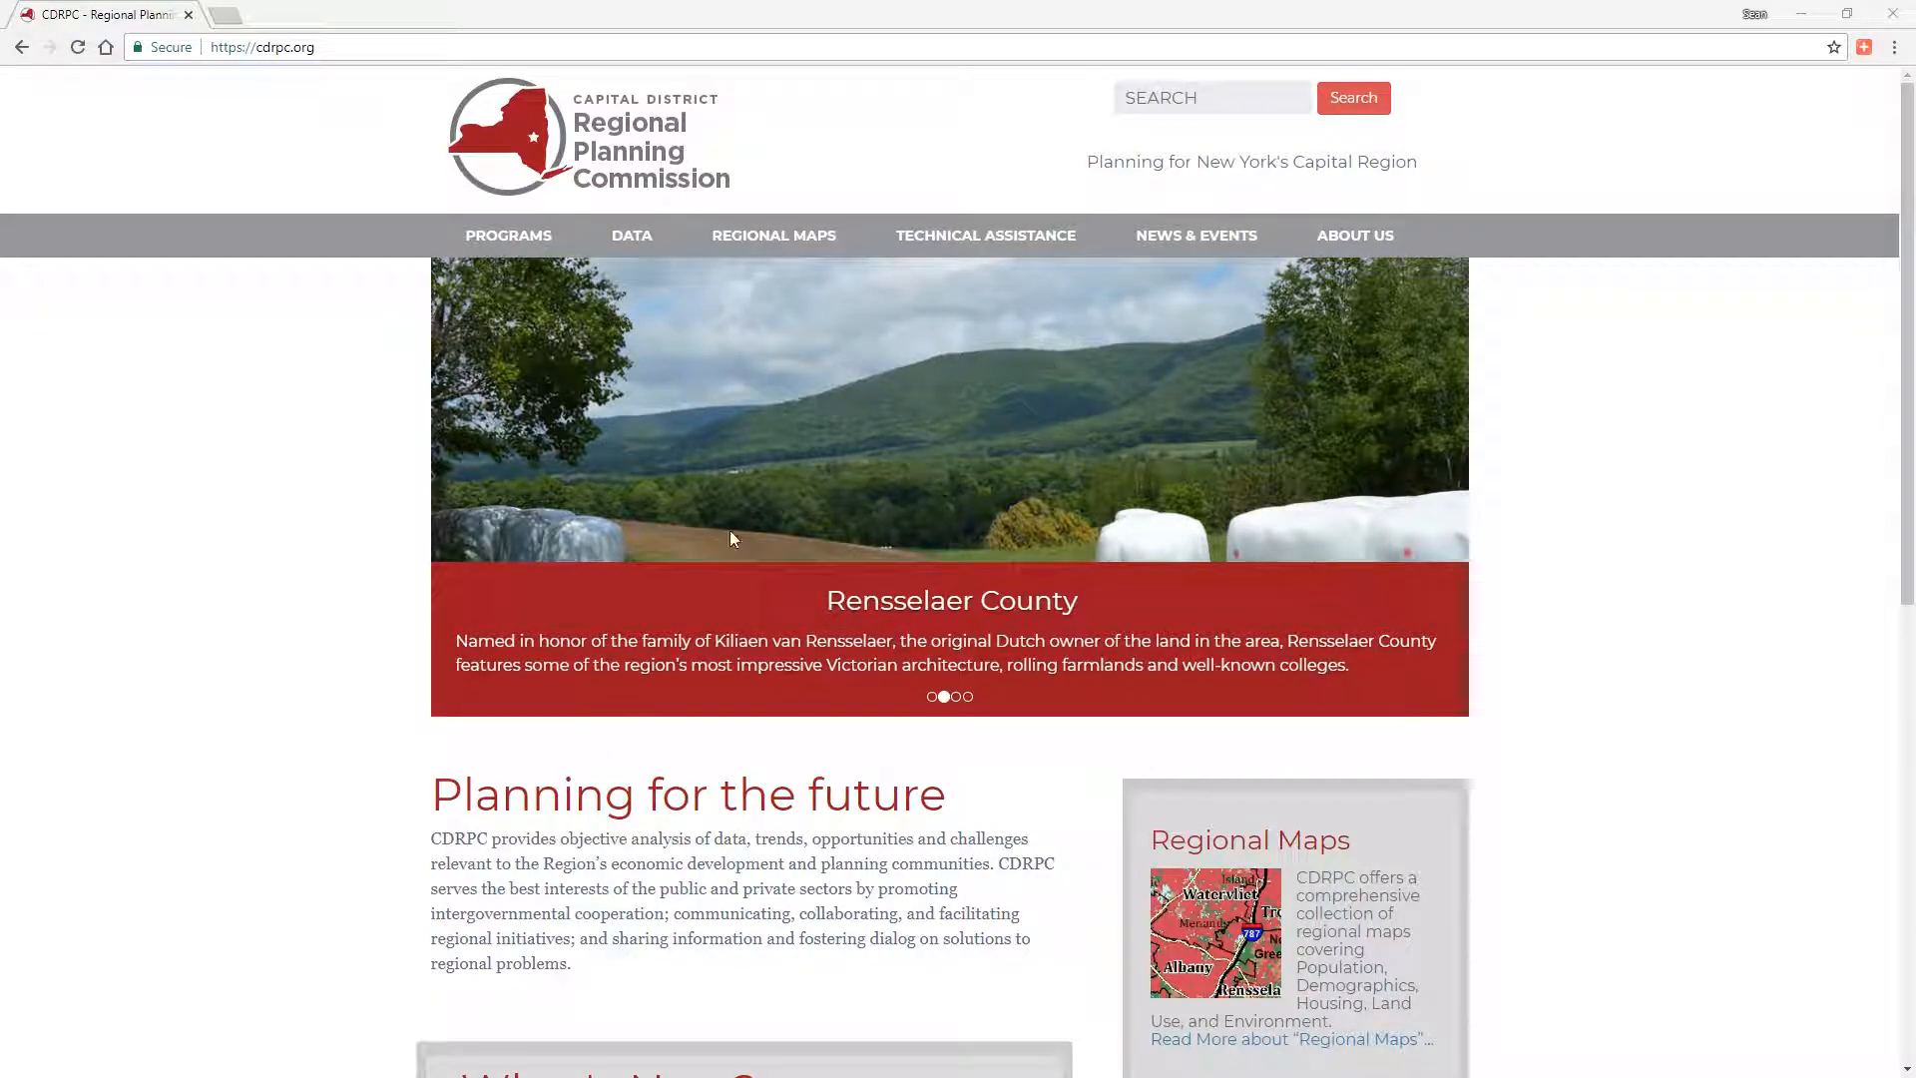
Open the CDRPC Census Mapper from the Regional Maps page and show its map tools
left_click(771, 243)
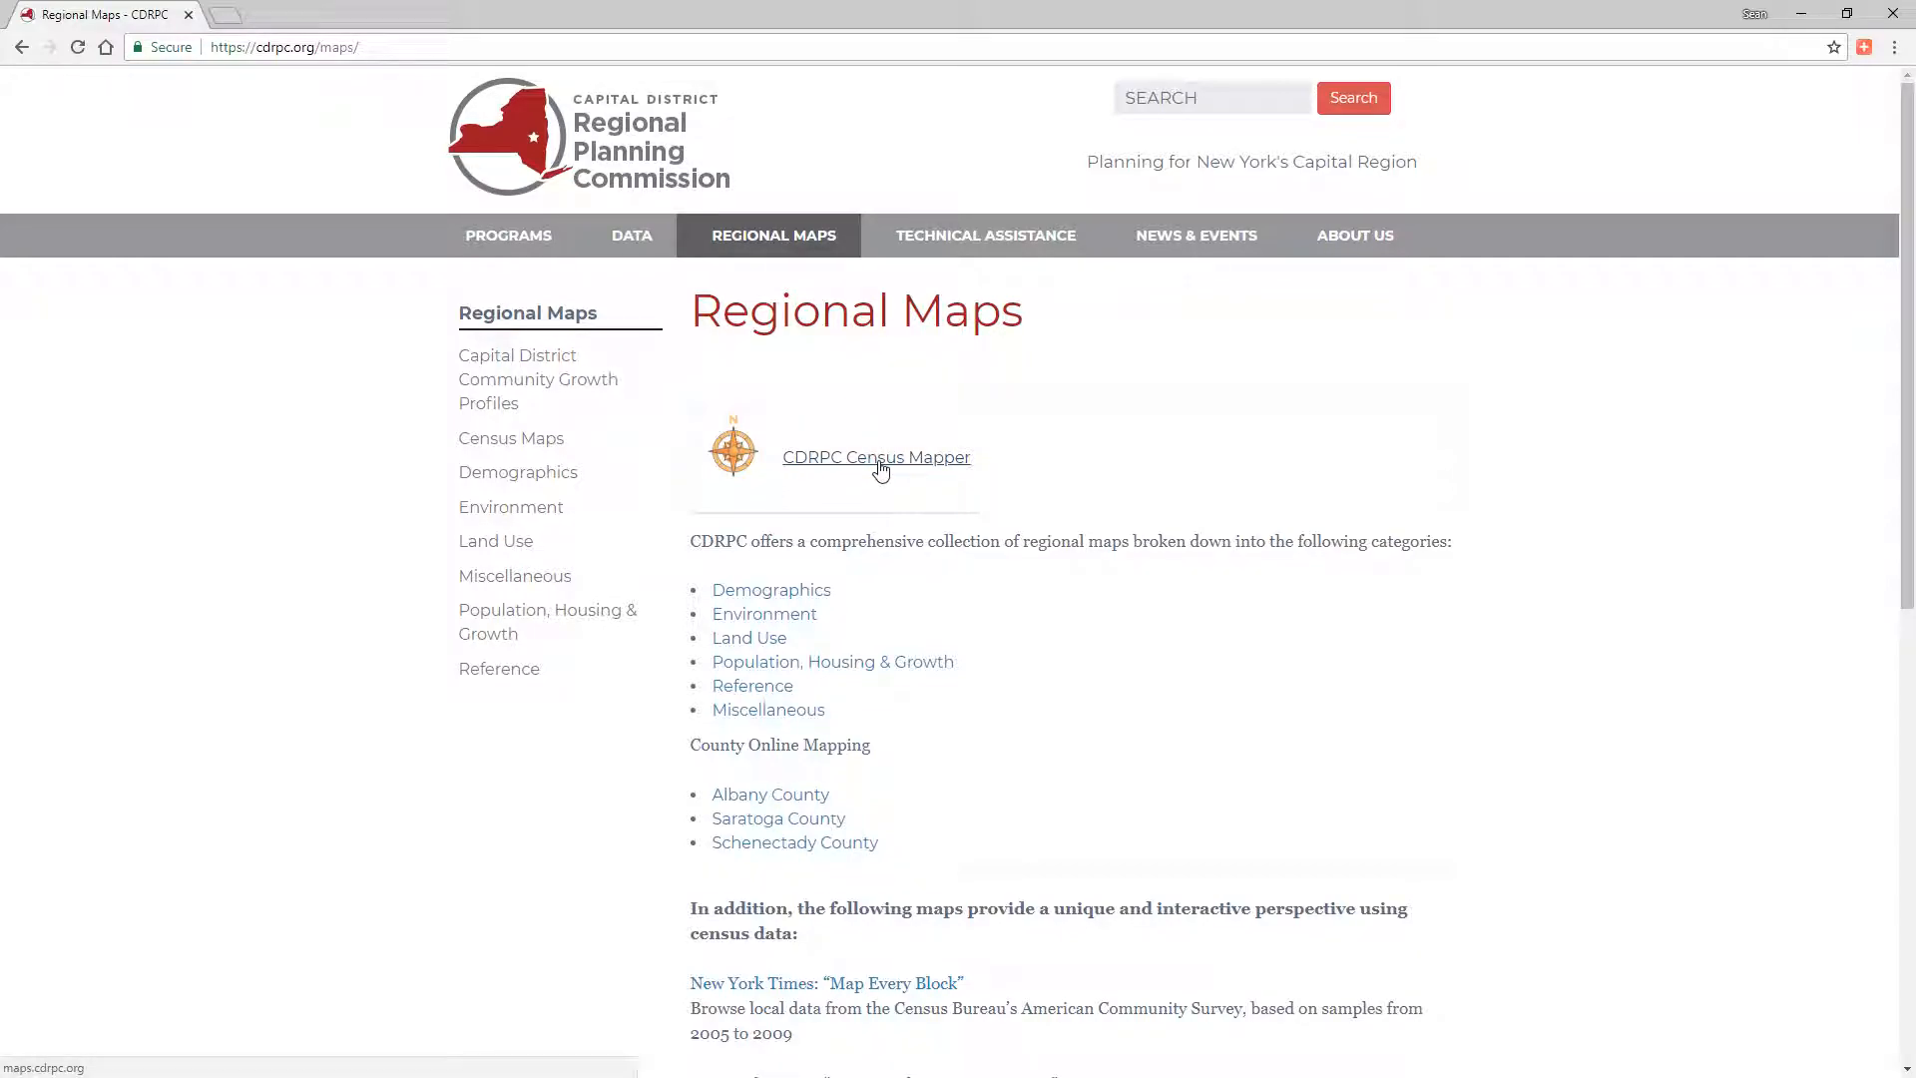
left_click(879, 463)
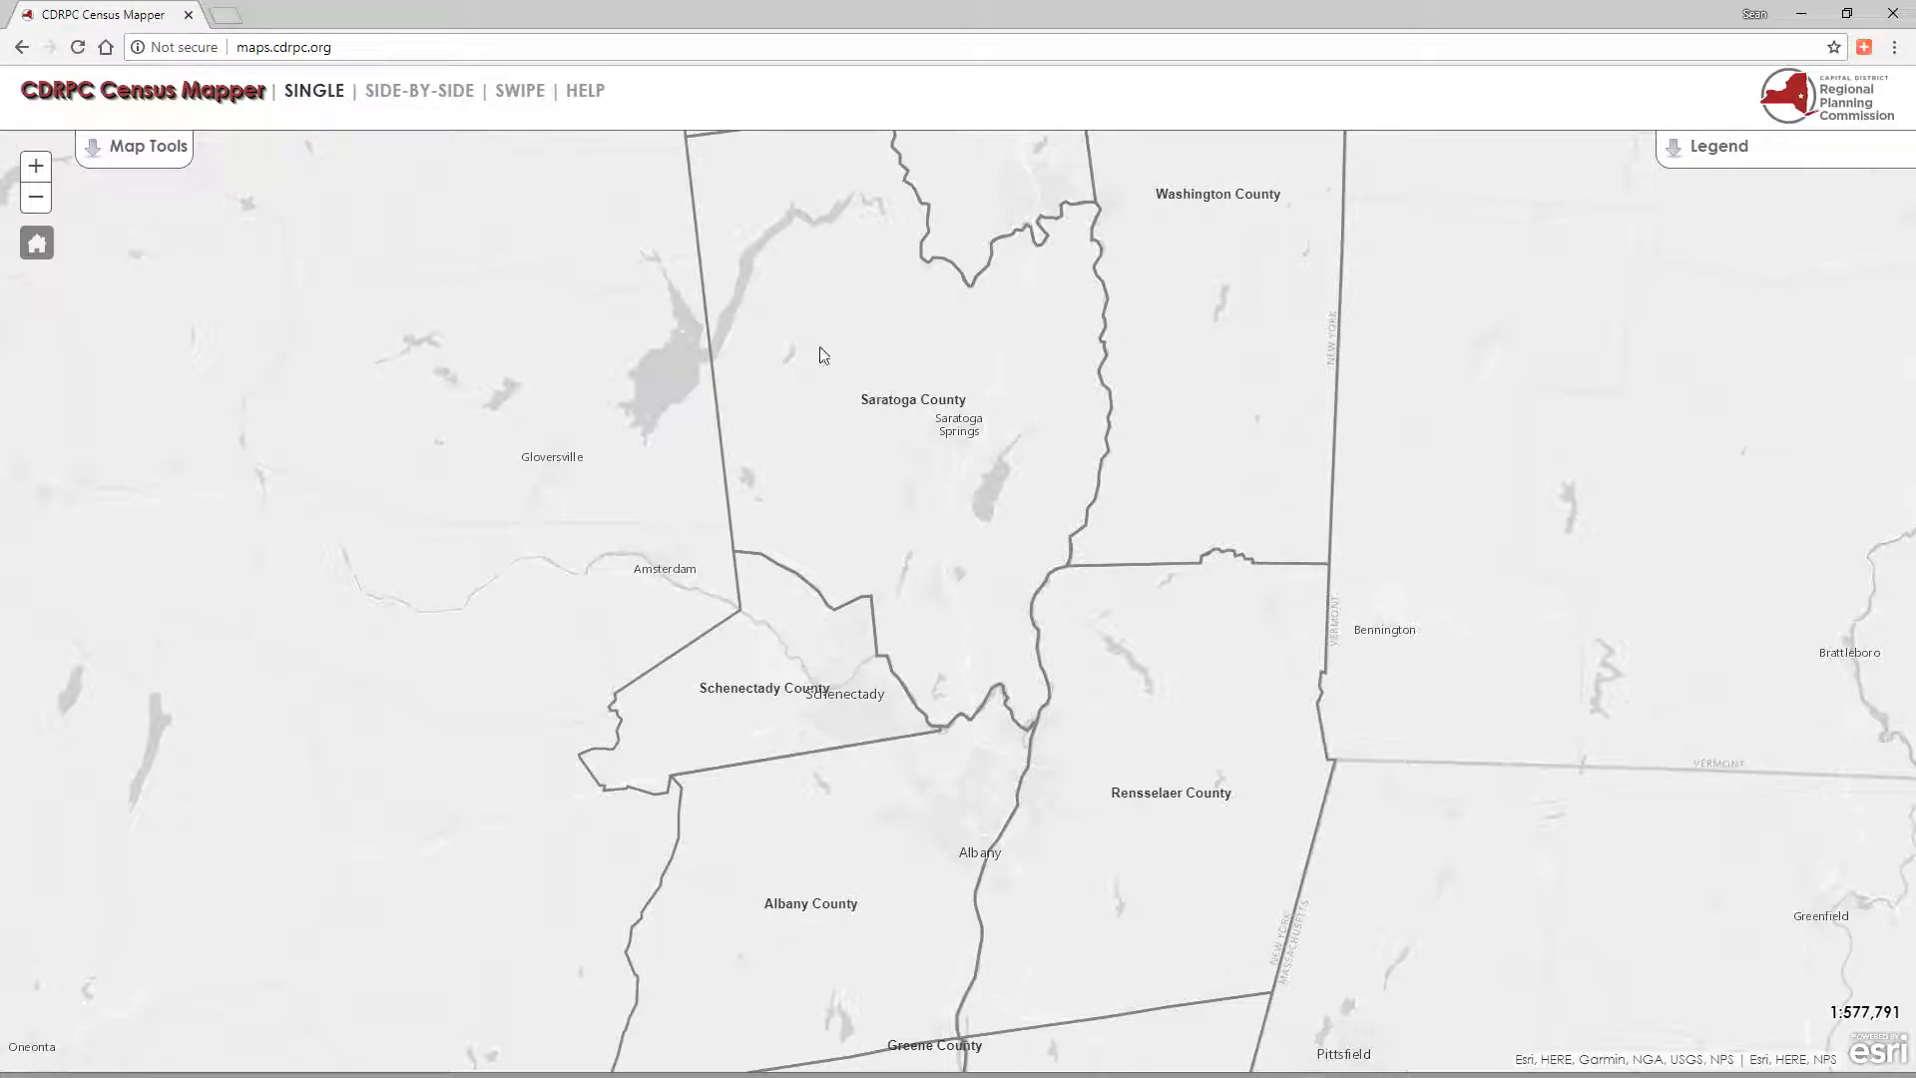
left_click(140, 152)
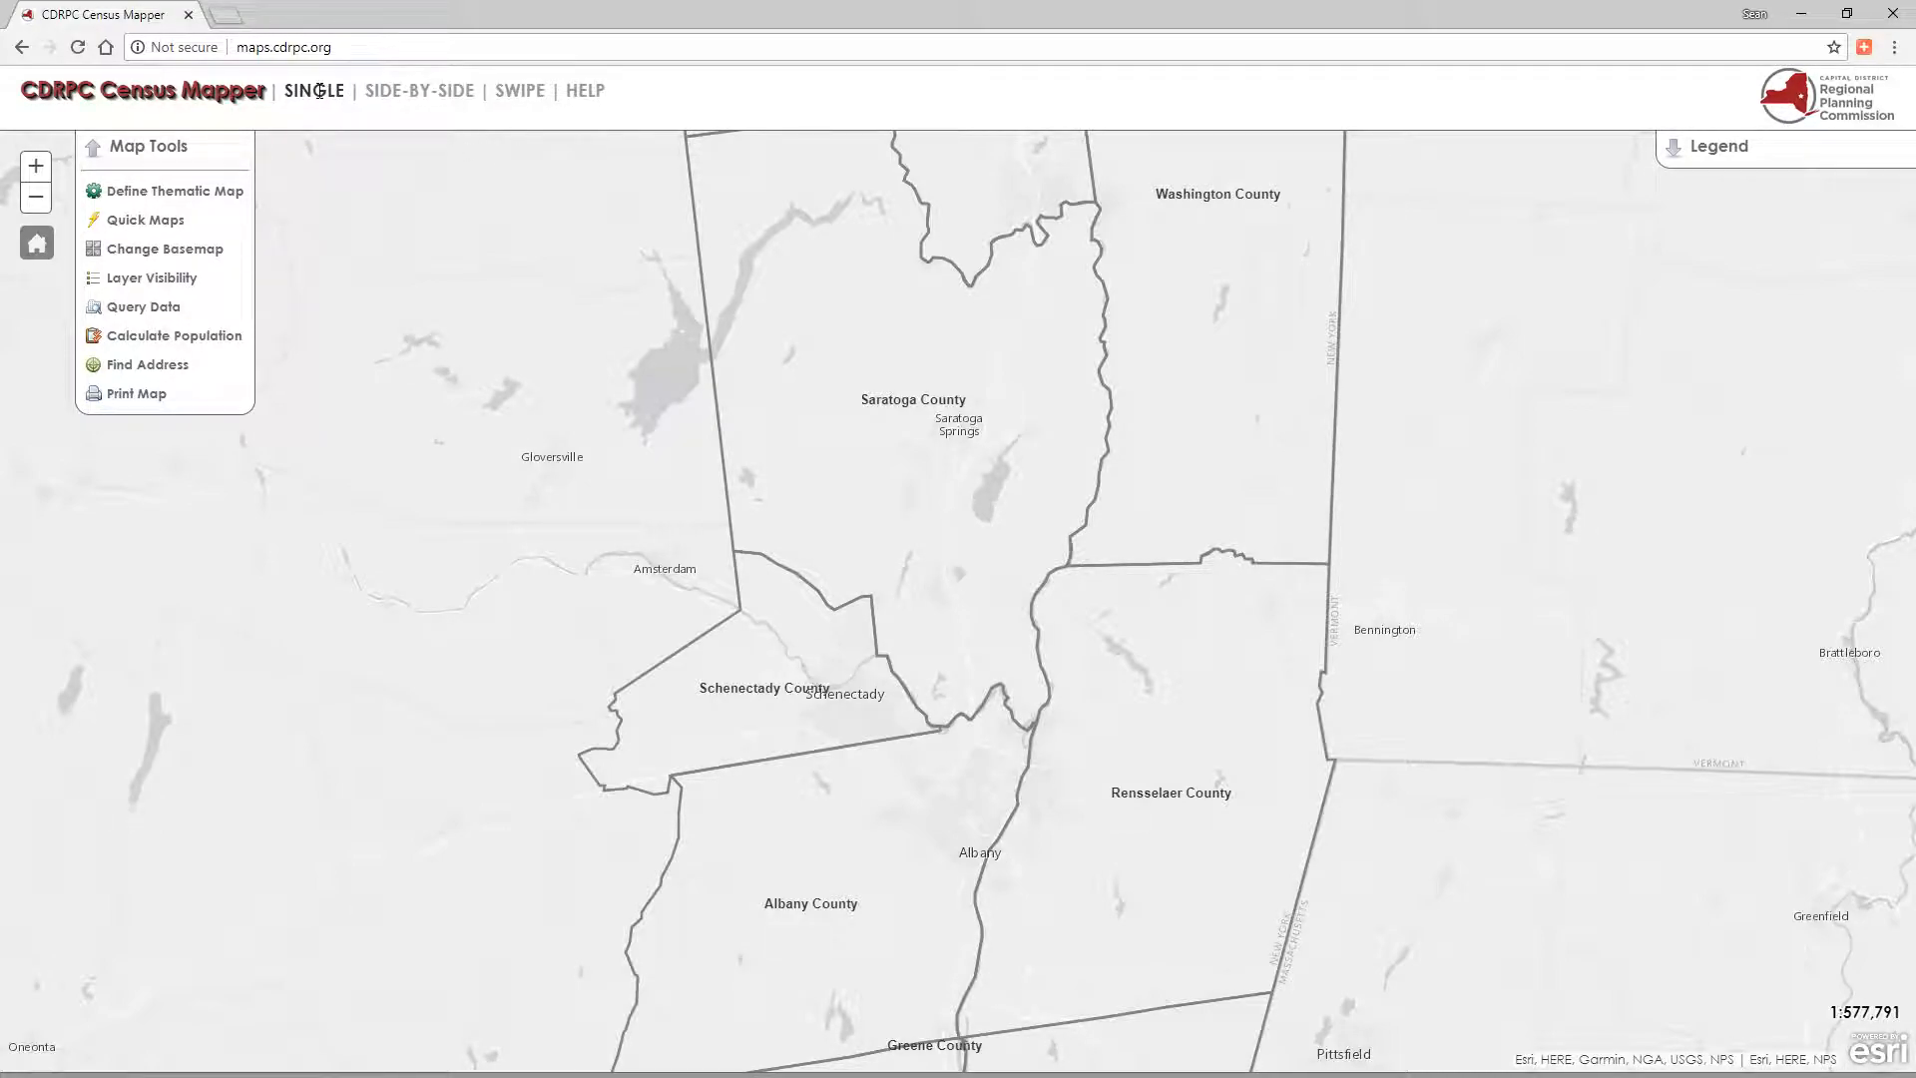
Start a thematic map with Four Core Counties as the area of interest and Census Tract as the geographic level
left_click(175, 197)
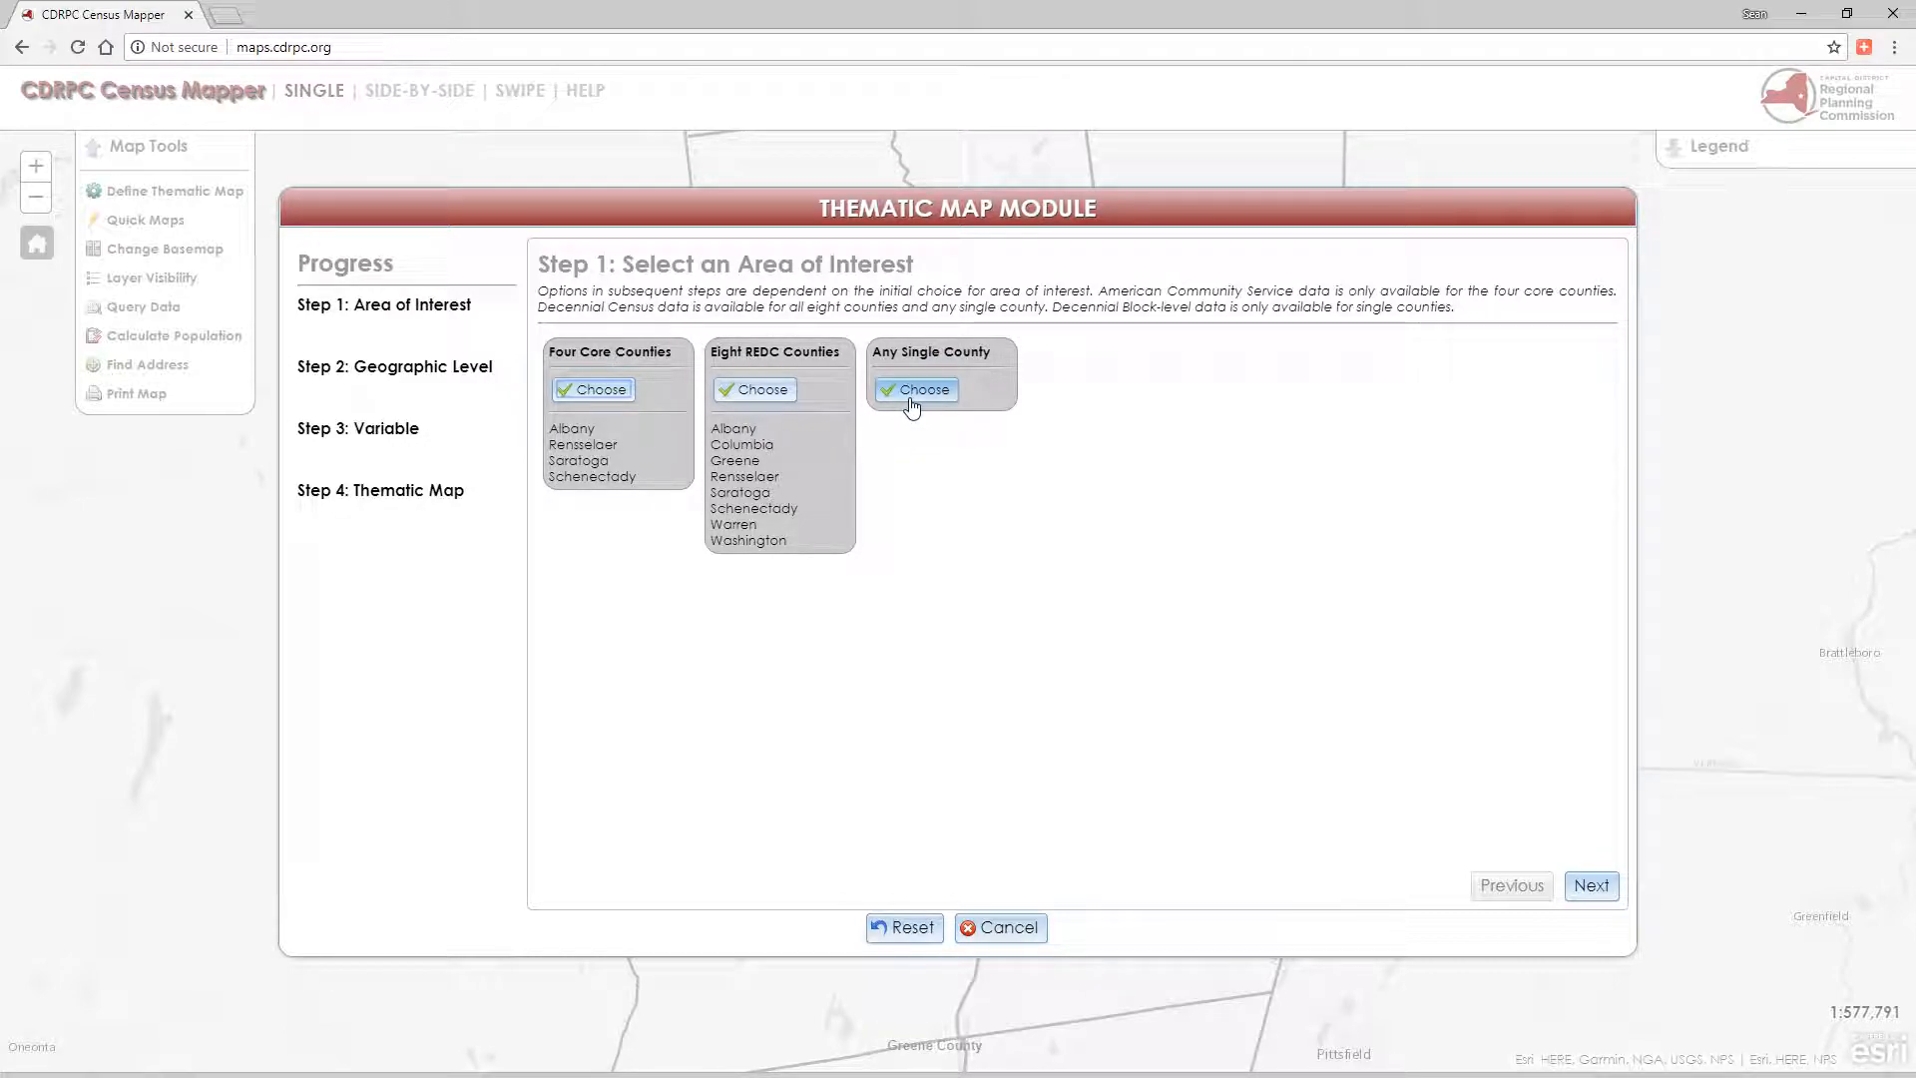
left_click(603, 391)
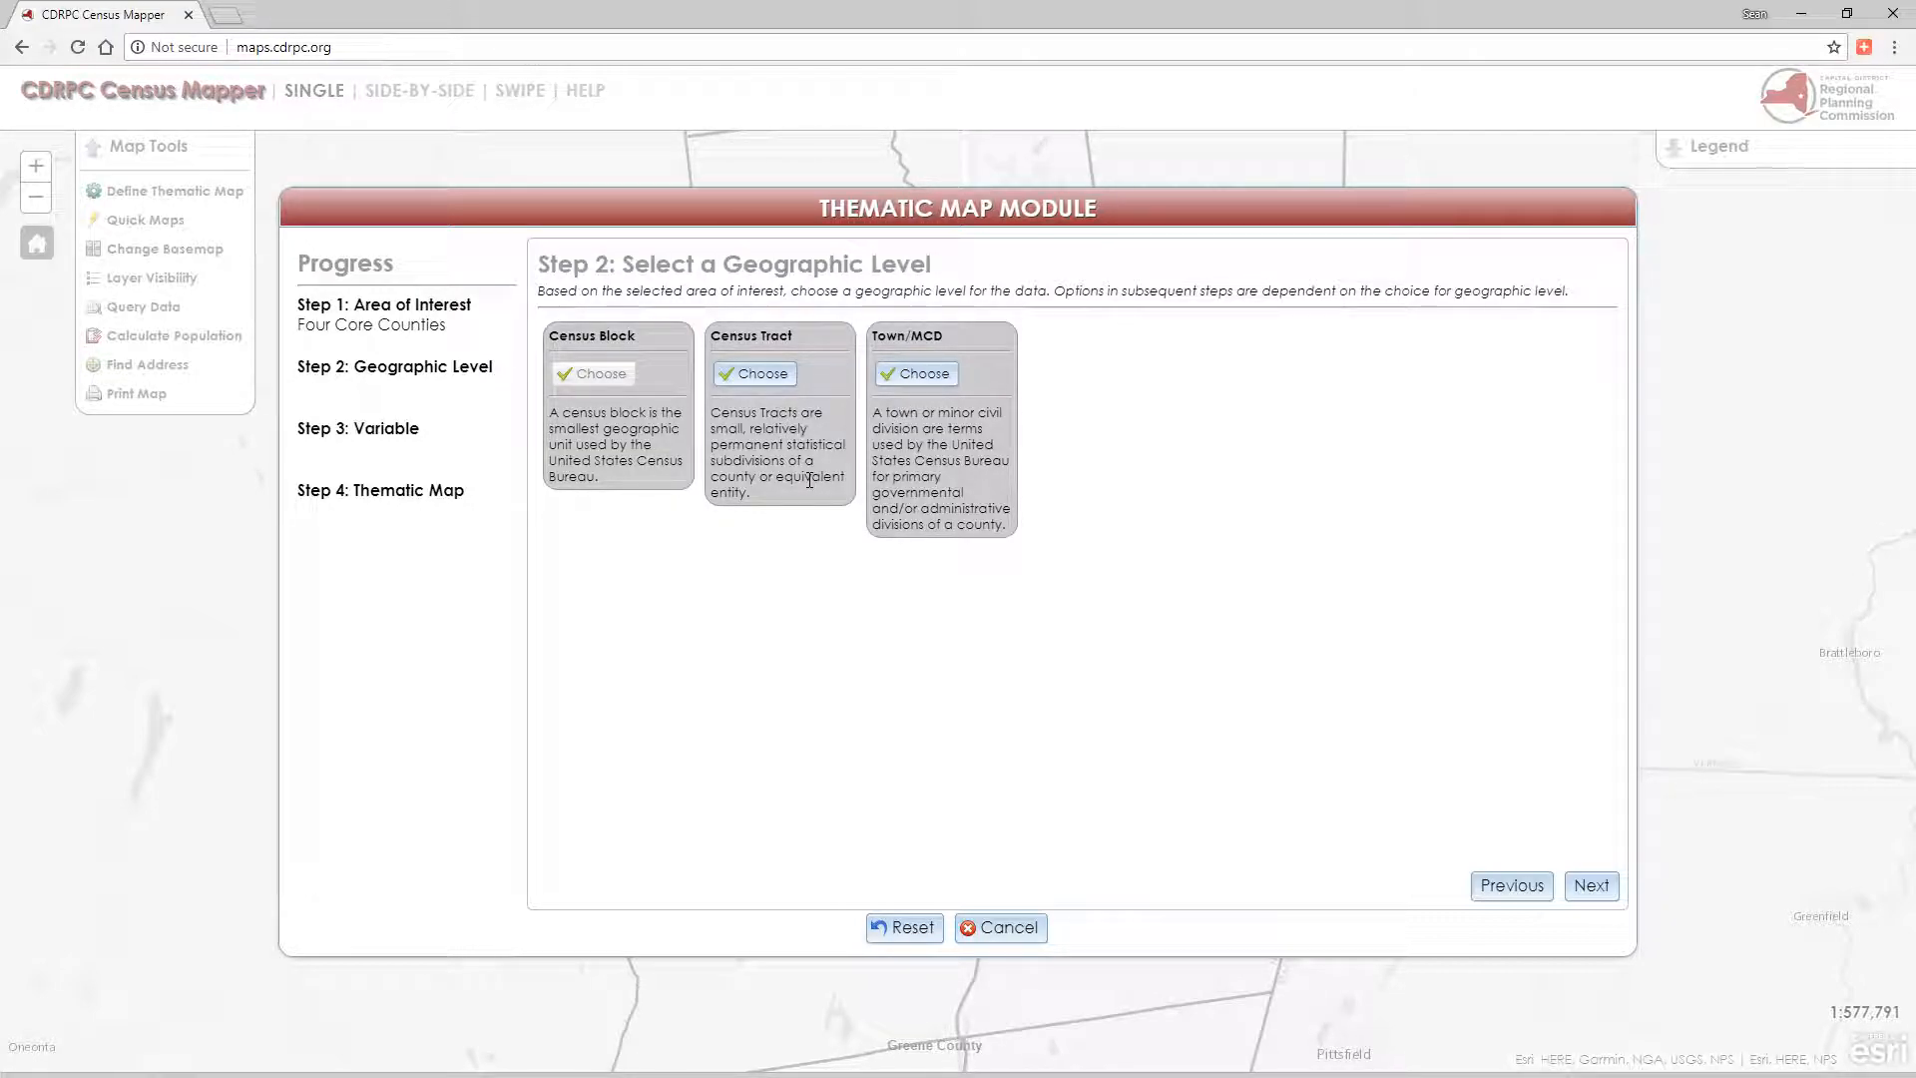
left_click(779, 378)
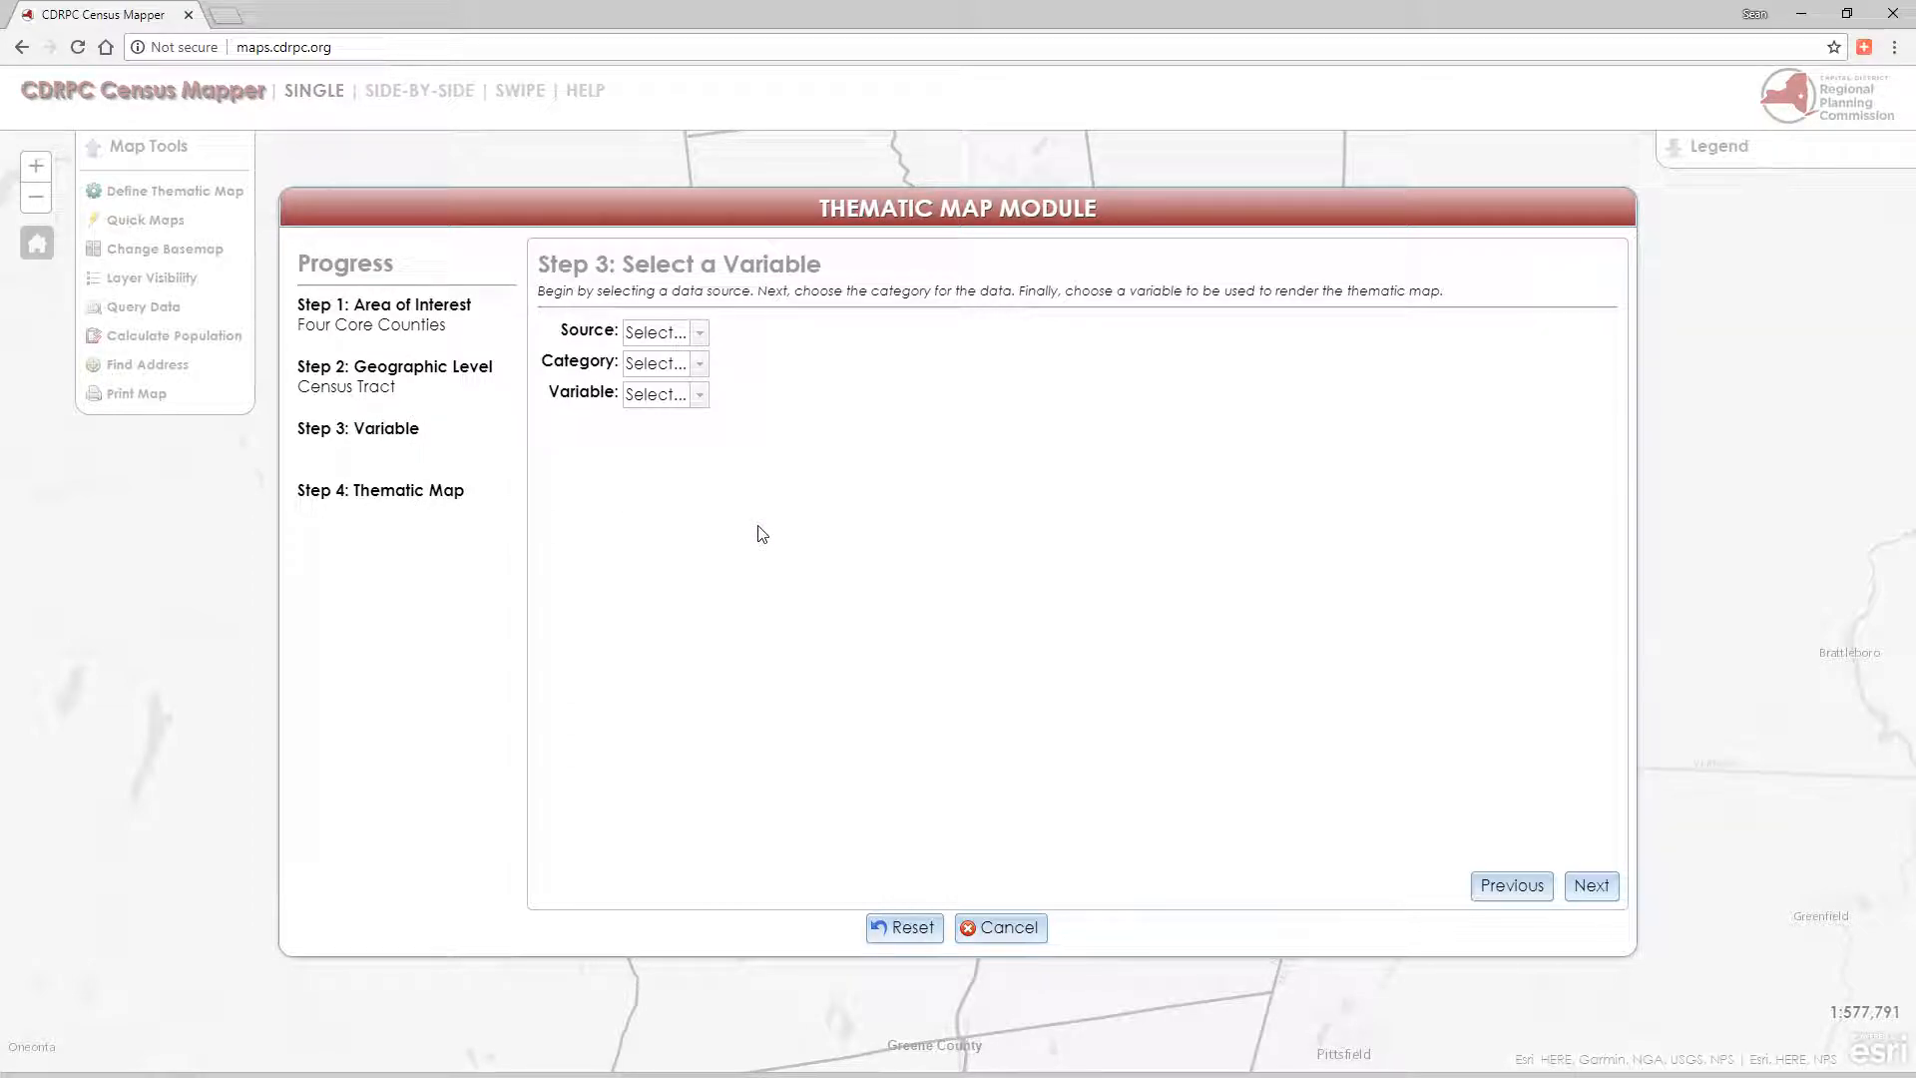
Set the source to American Community Survey 2012-2016, the category to Income and the variable to Households: Median household income
left_click(703, 335)
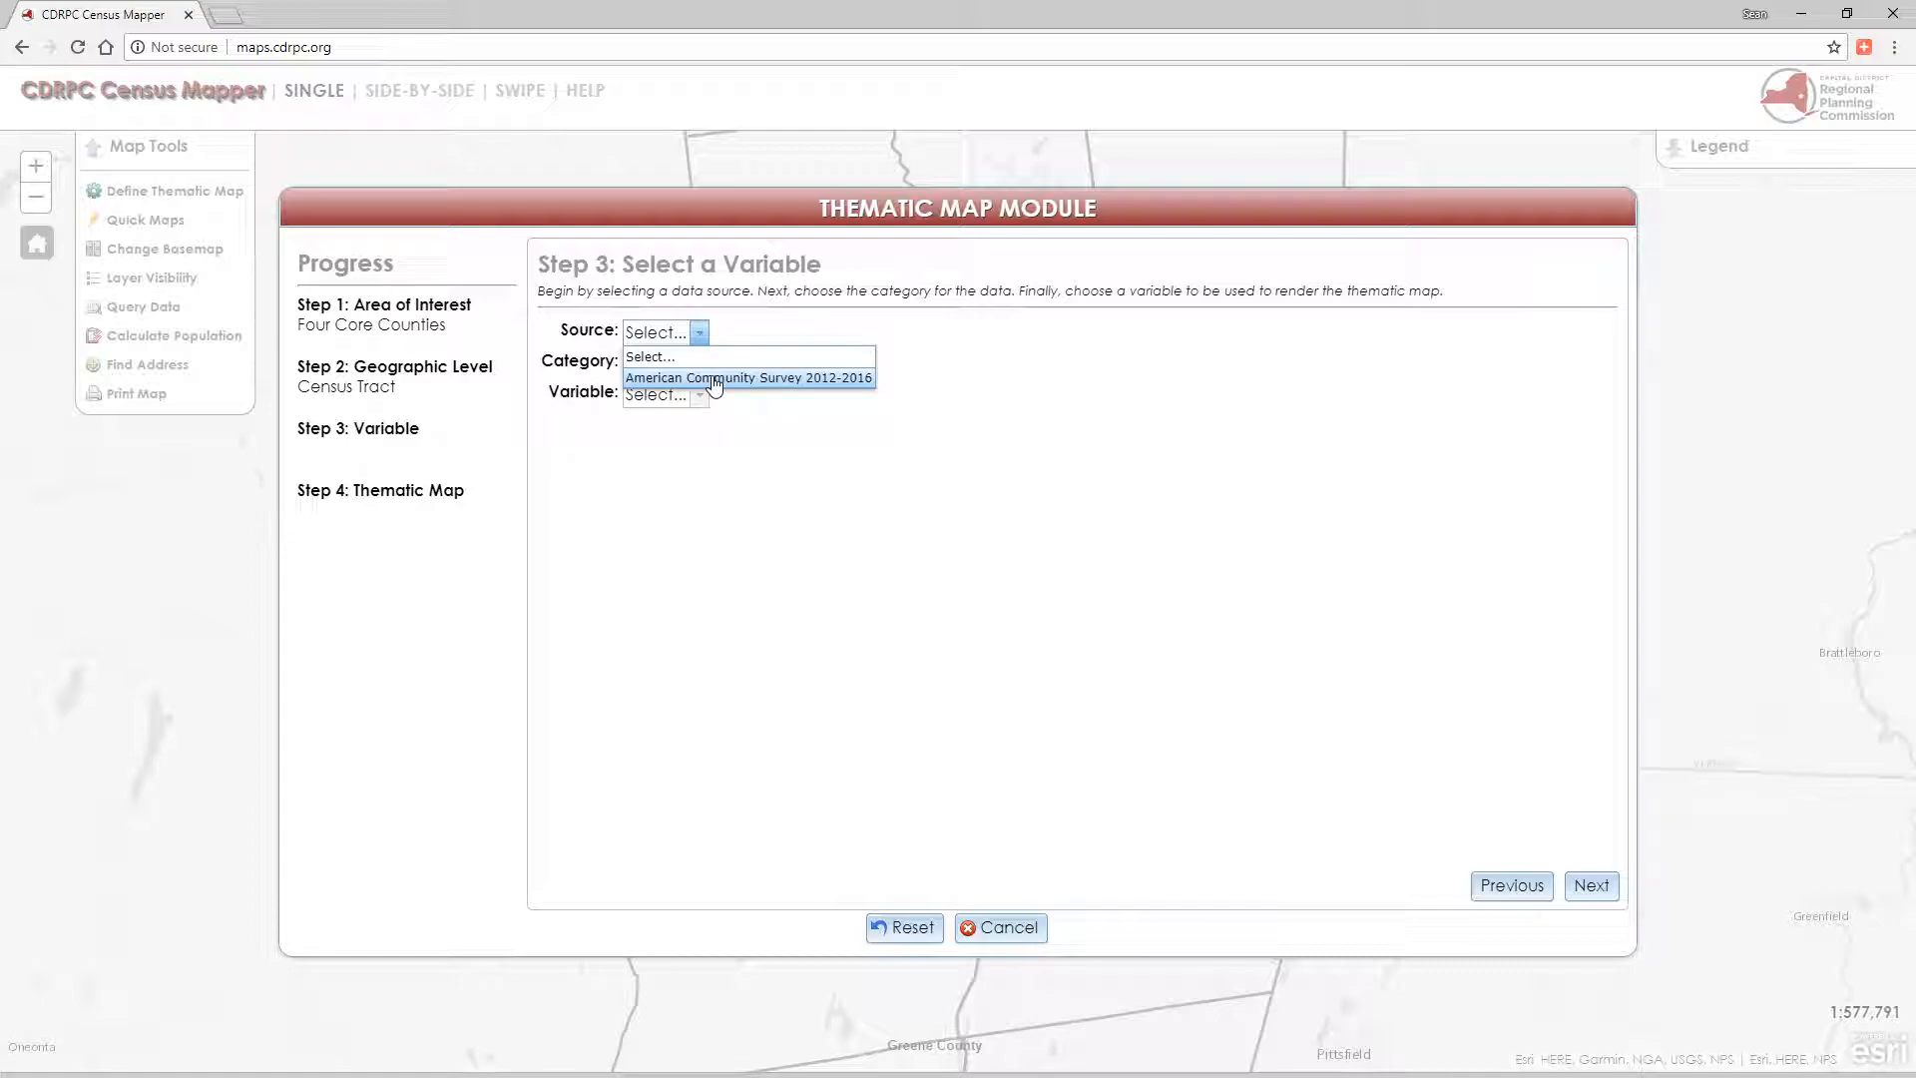
left_click(714, 378)
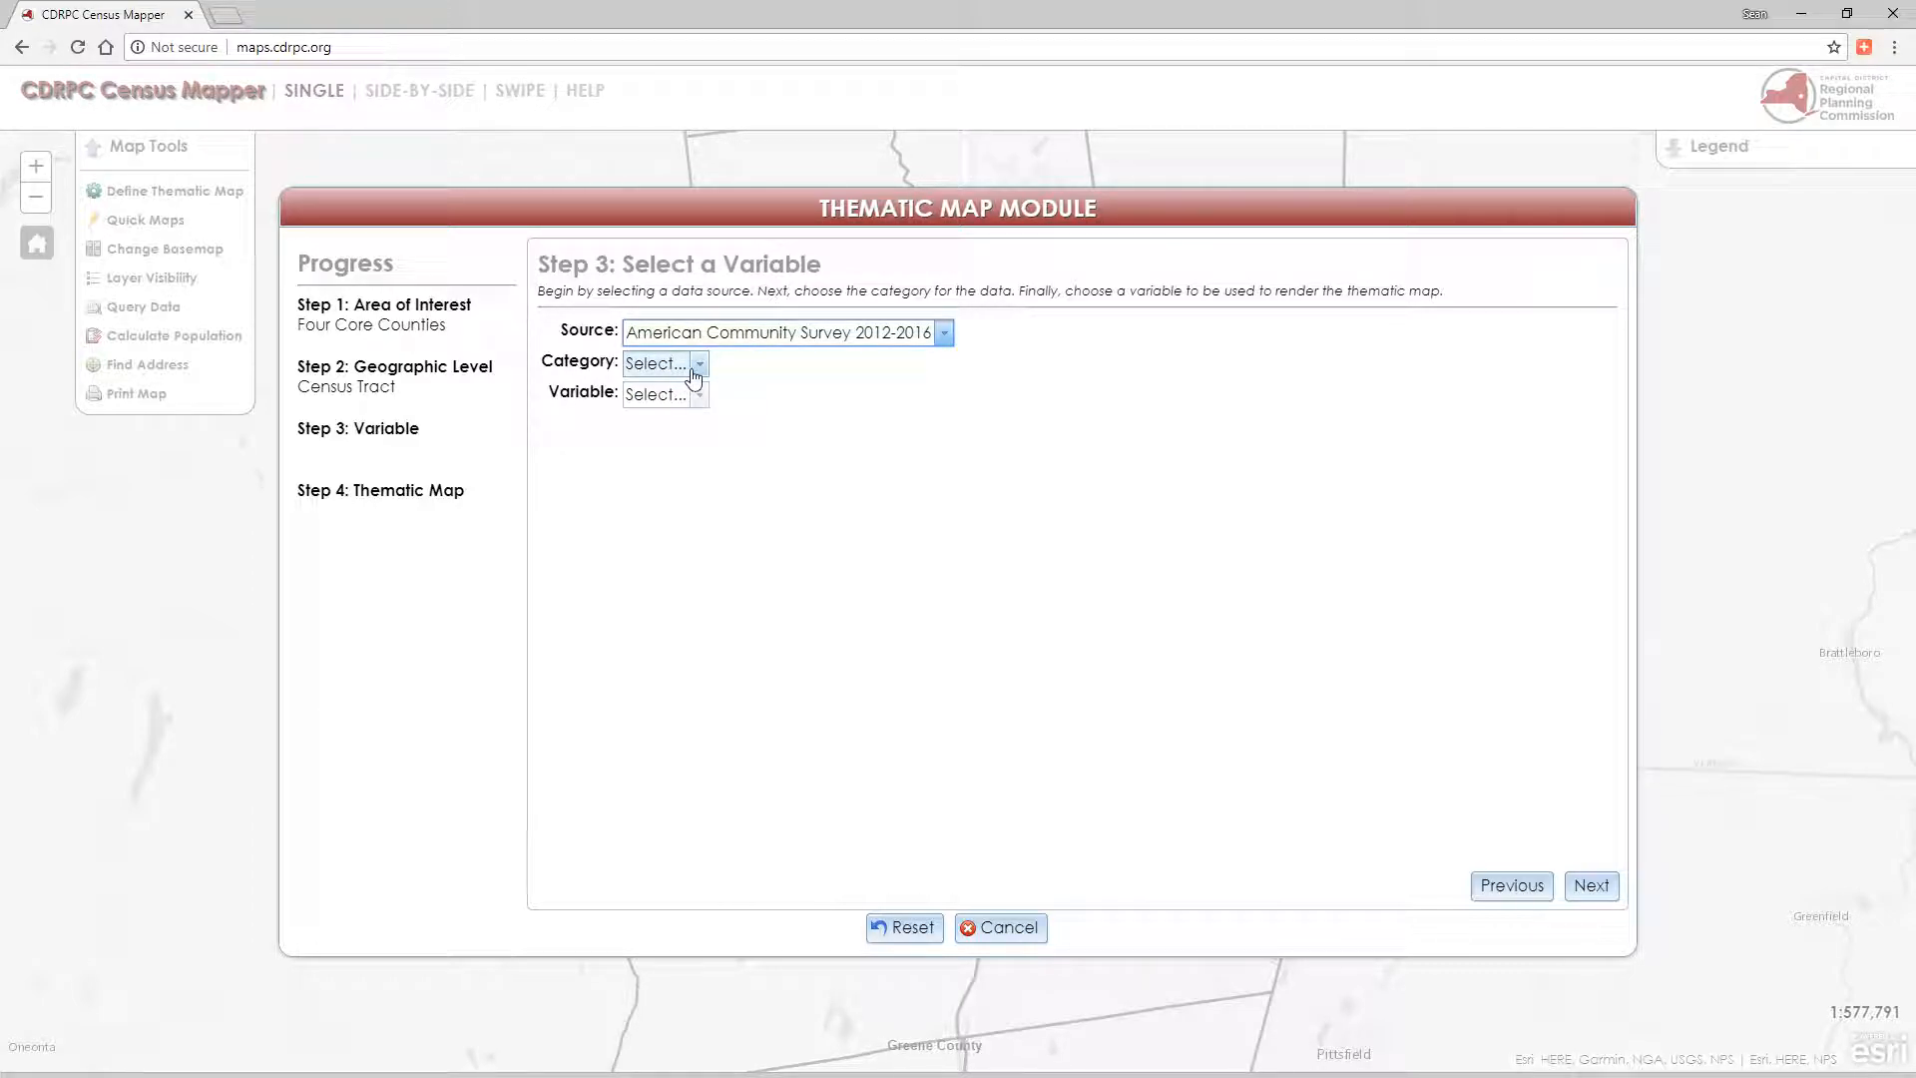
left_click(697, 369)
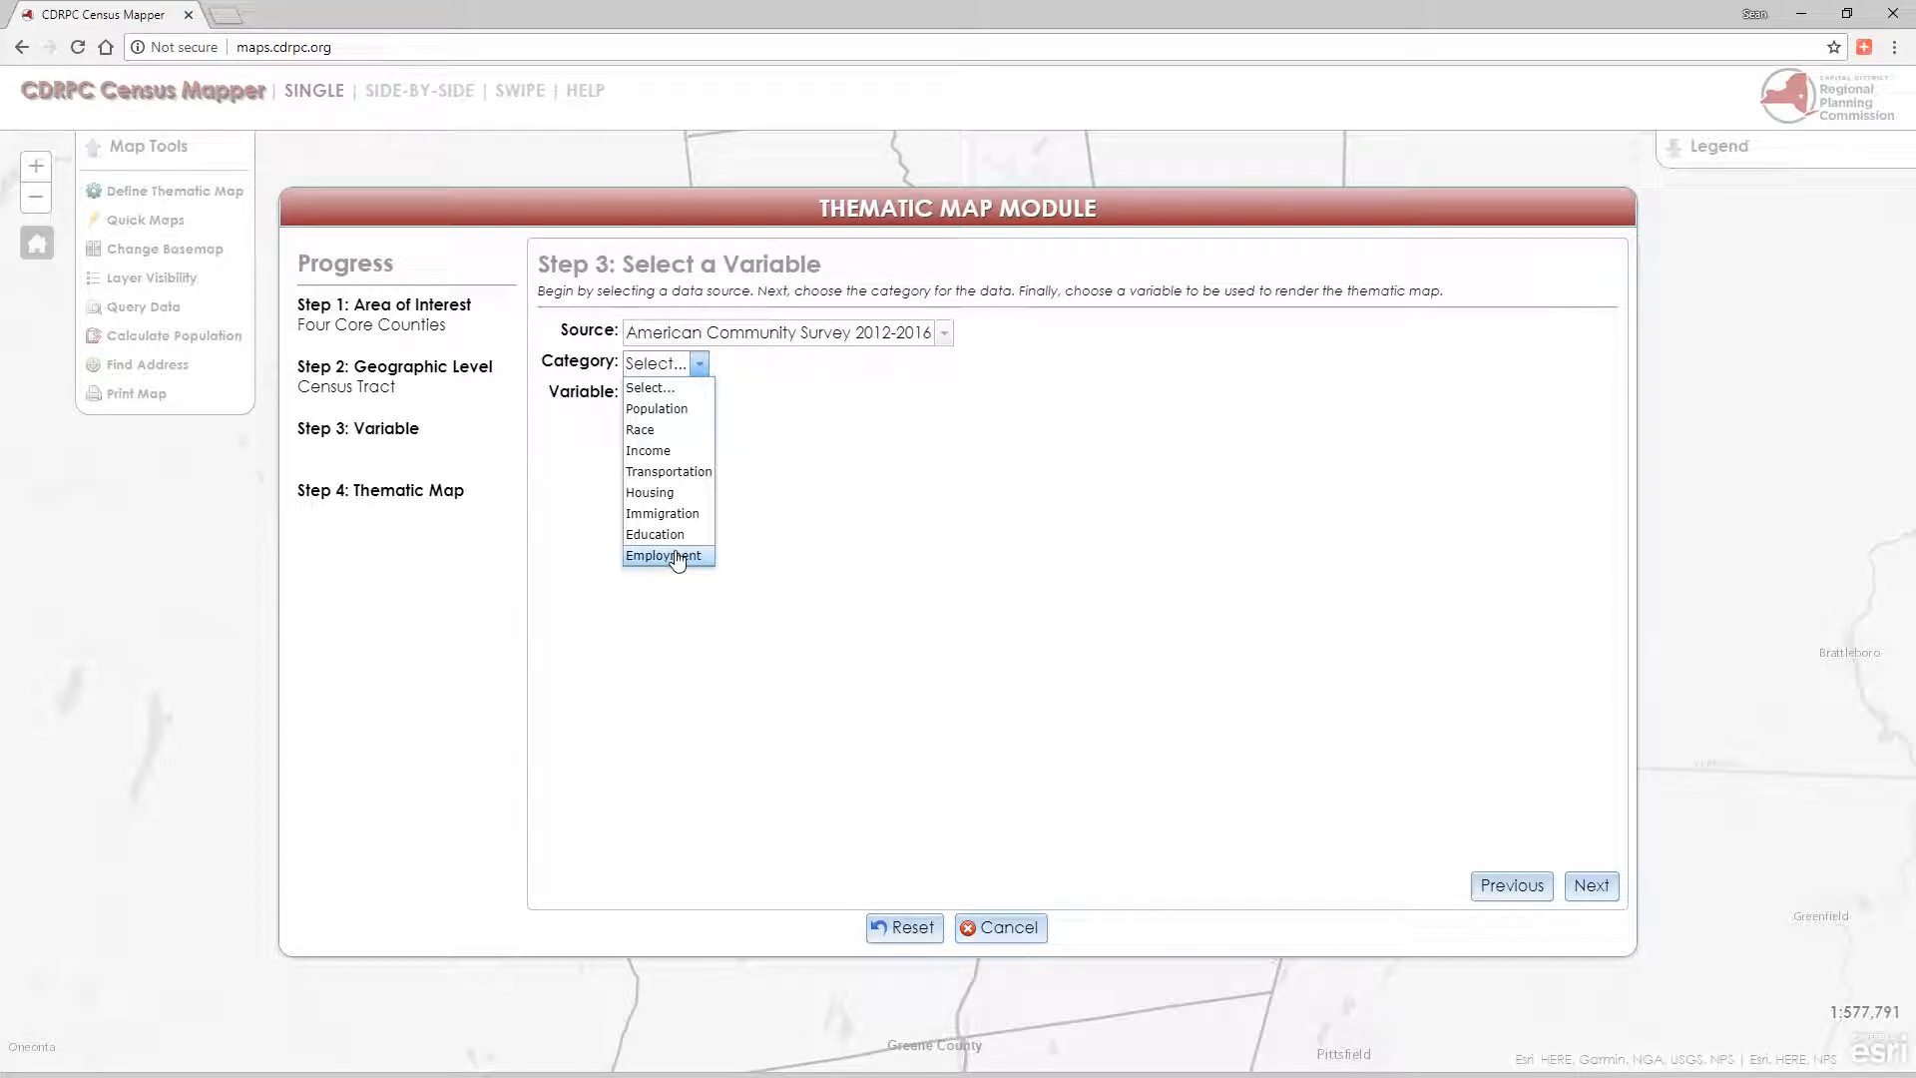
left_click(649, 451)
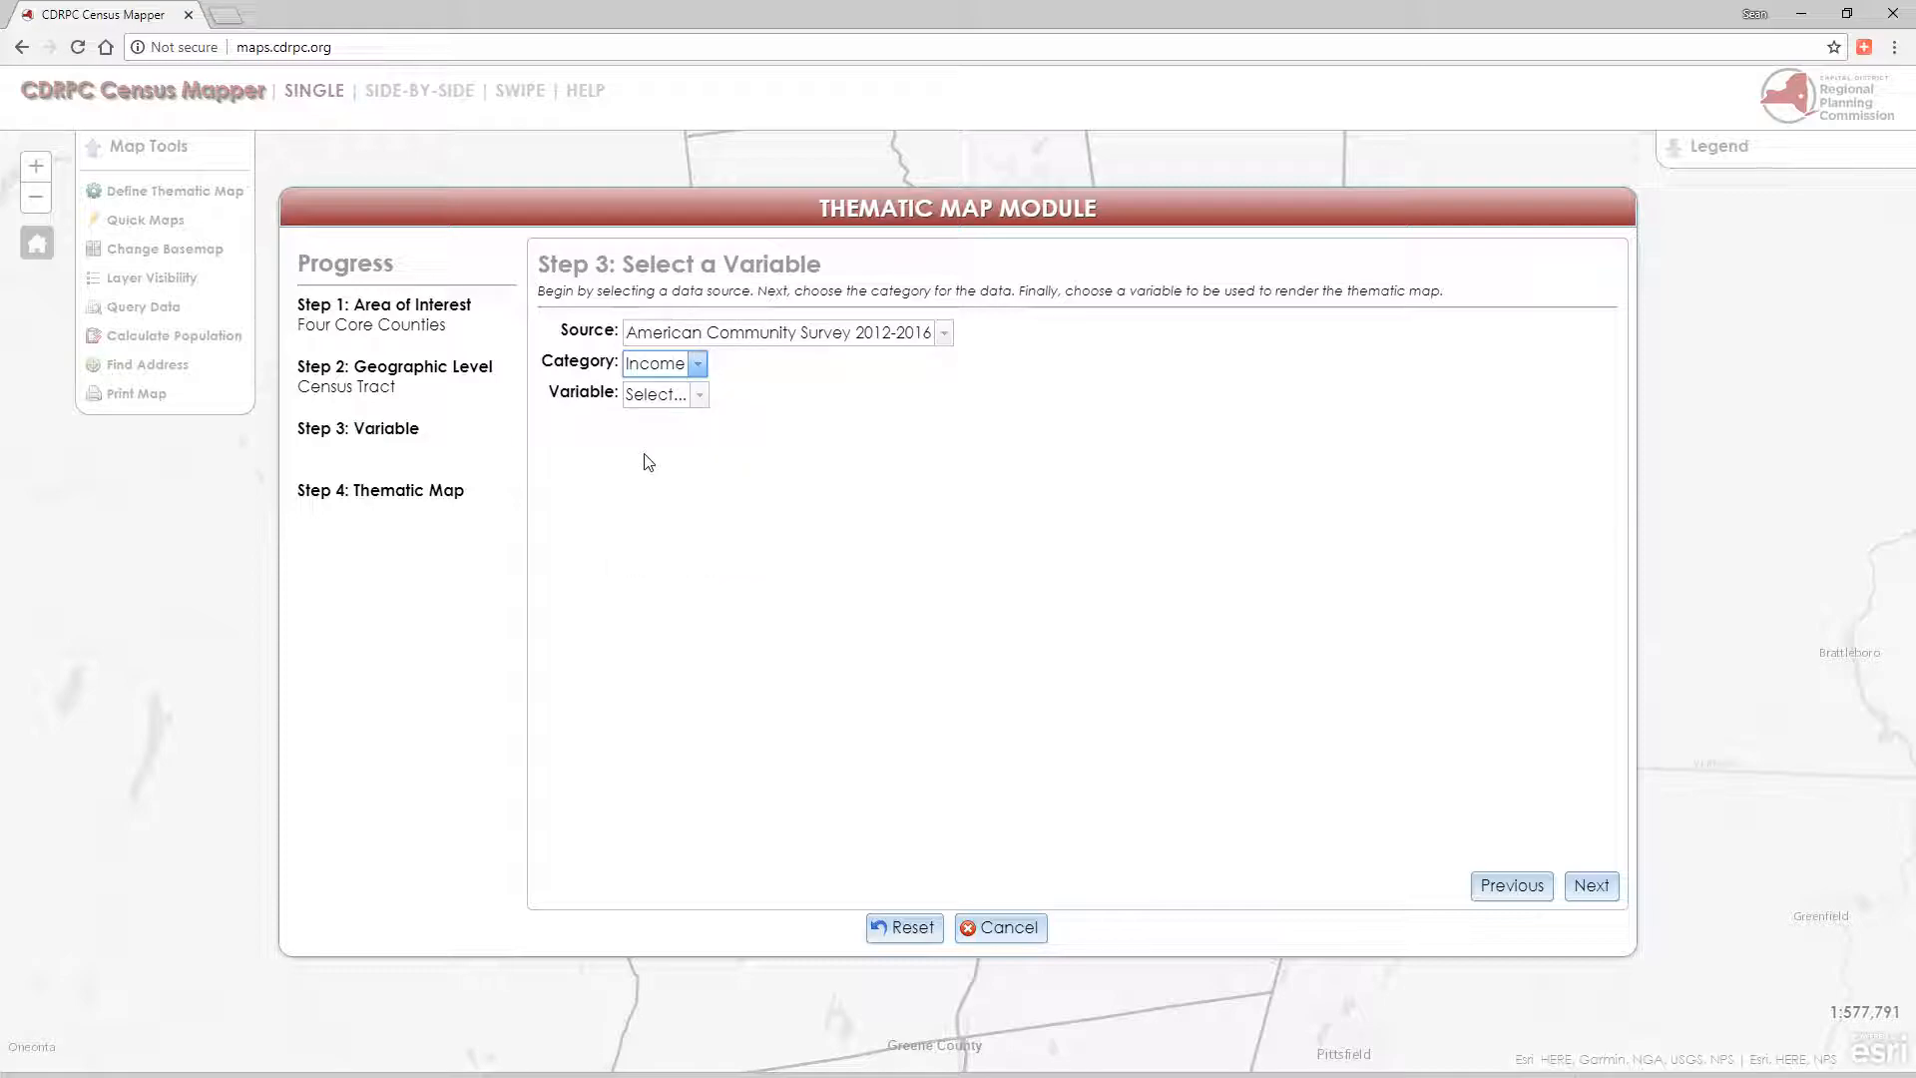
left_click(700, 397)
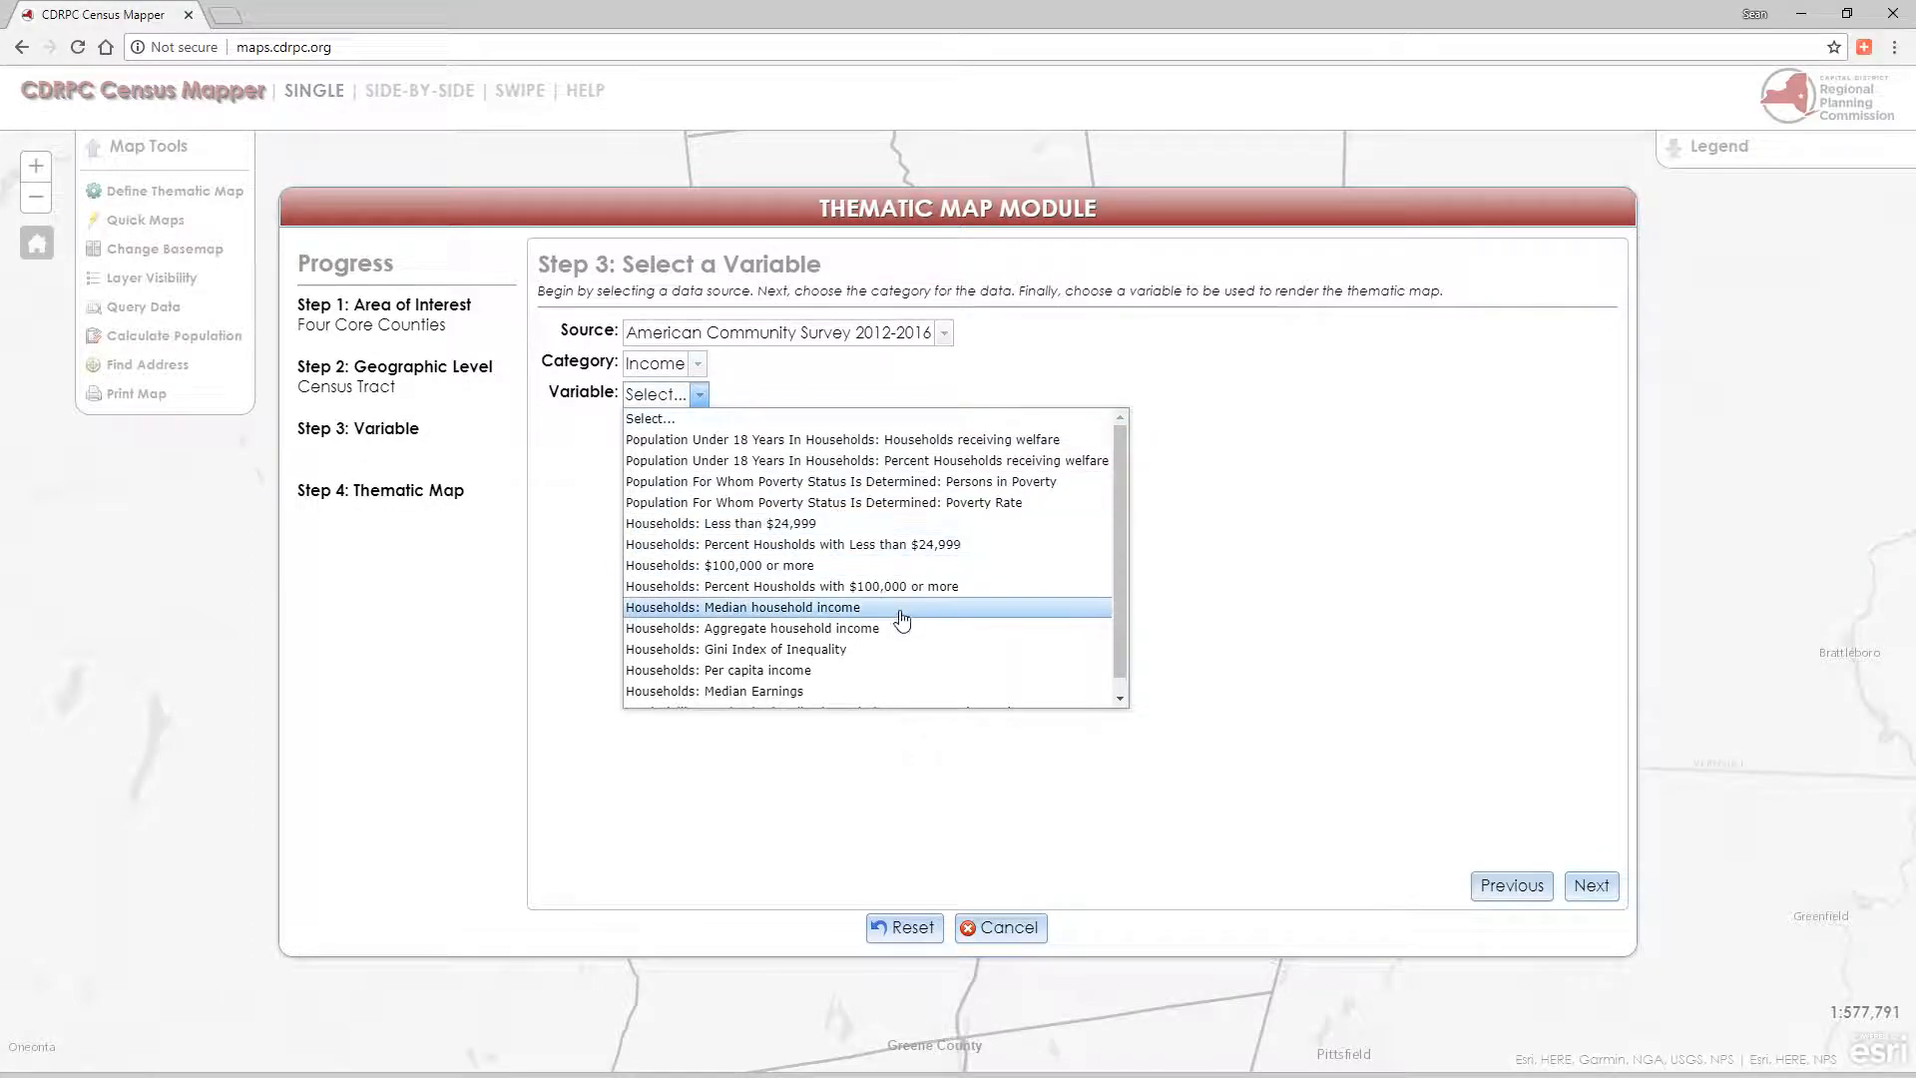
left_click(802, 609)
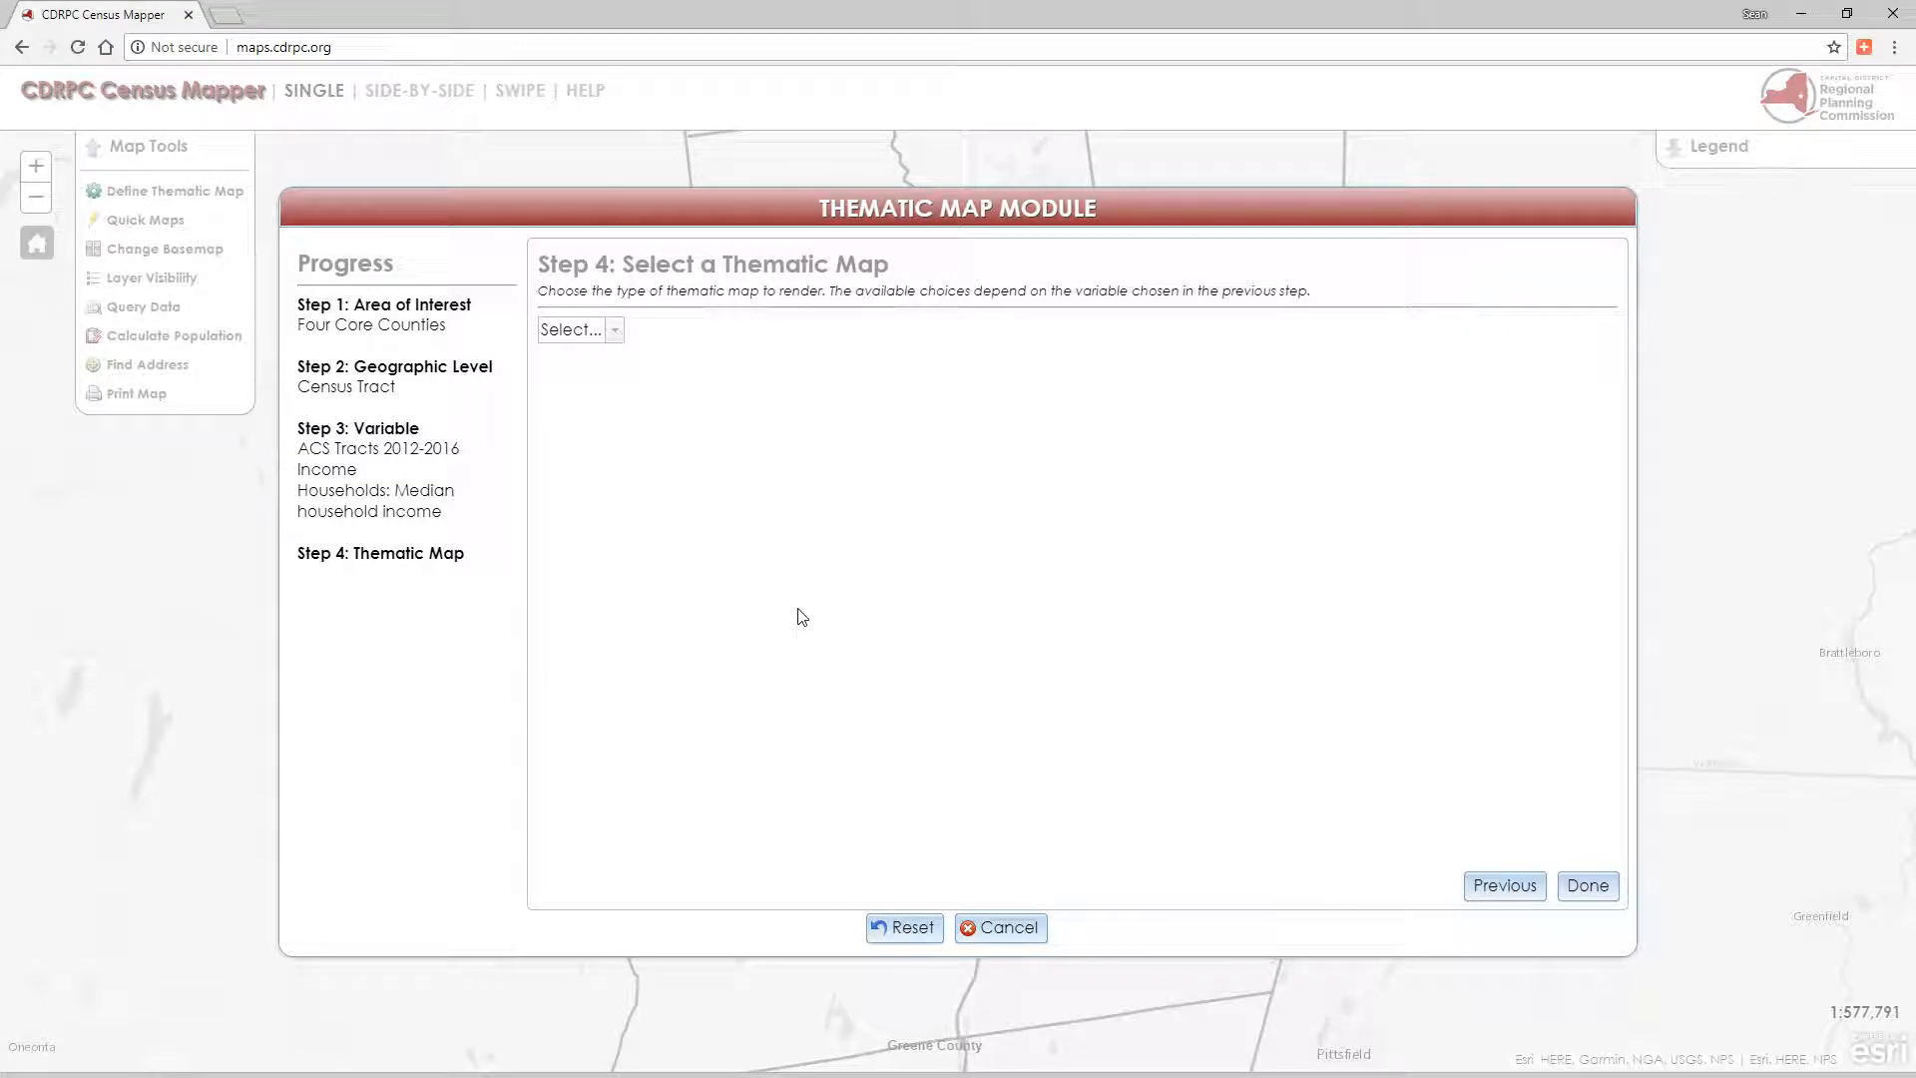
Render the income data as a Choropleth map and return the map to its default extent
left_click(613, 330)
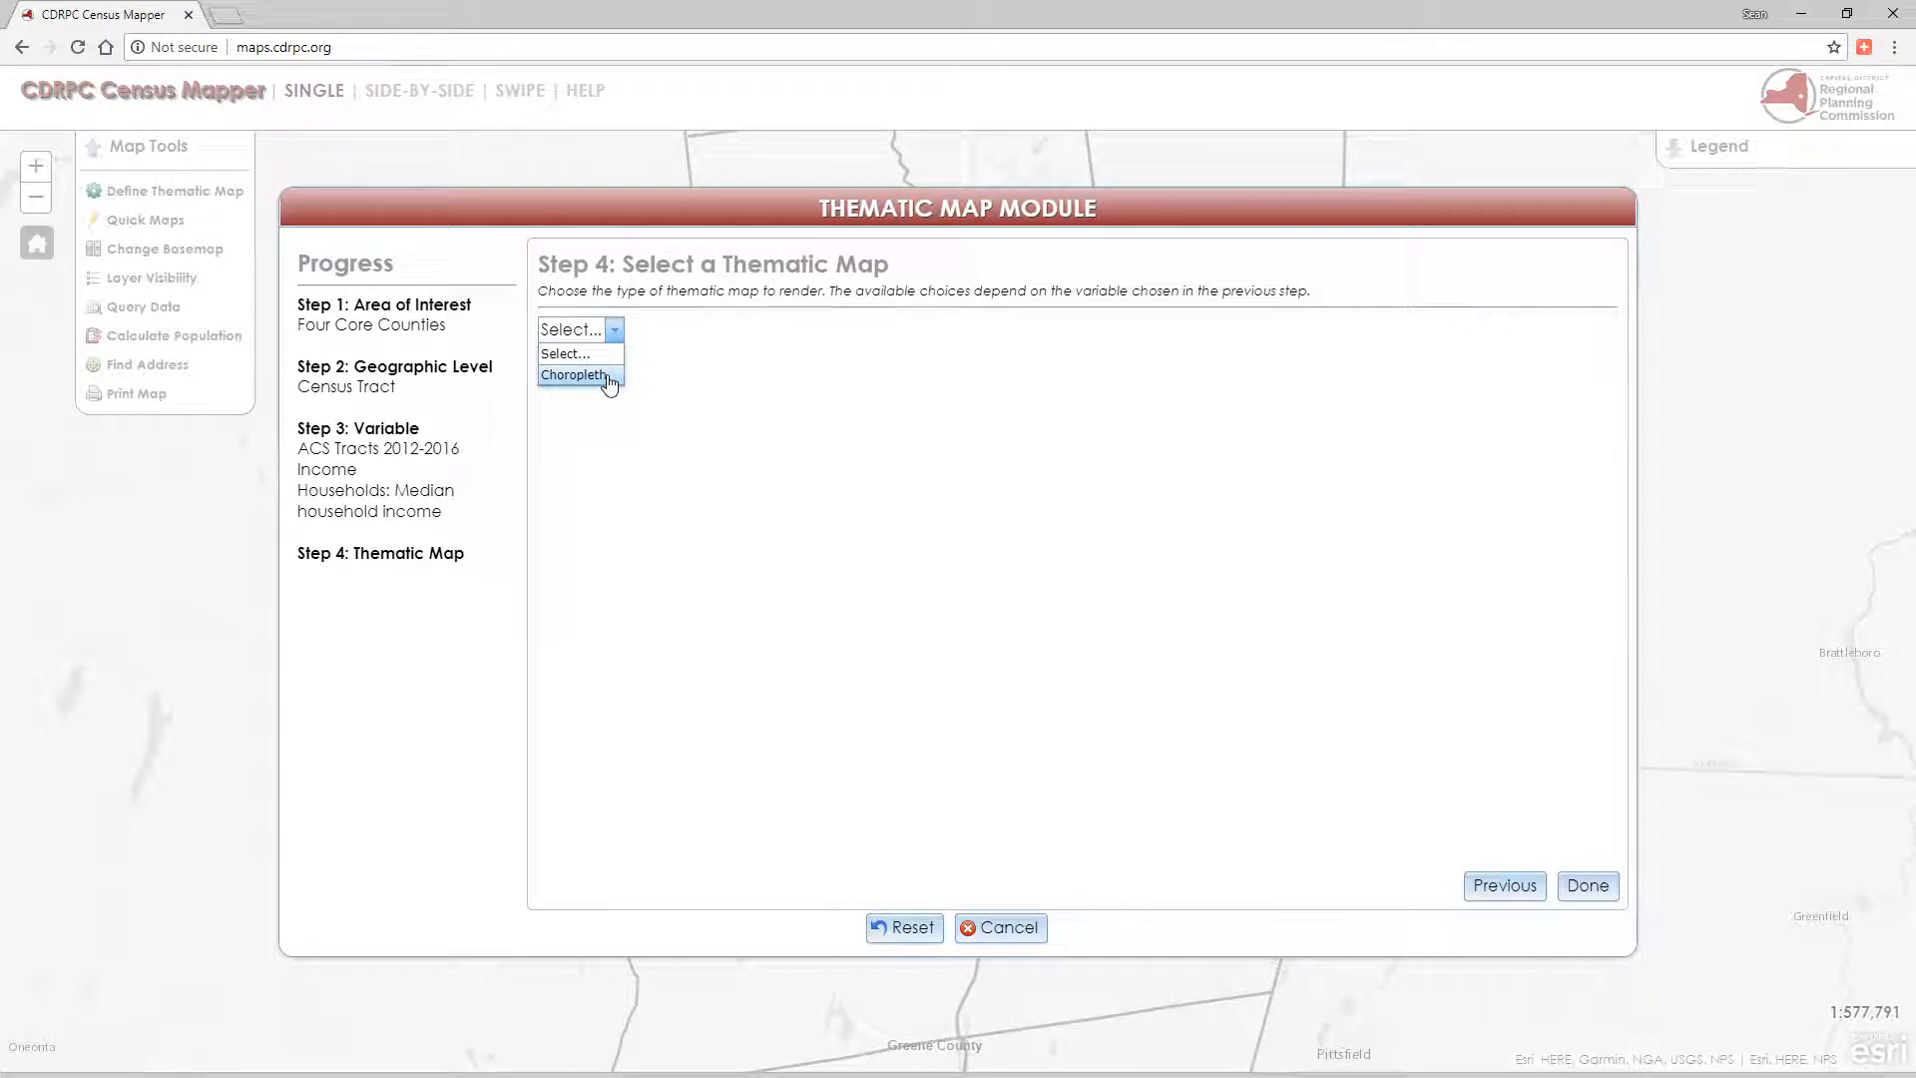
left_click(607, 375)
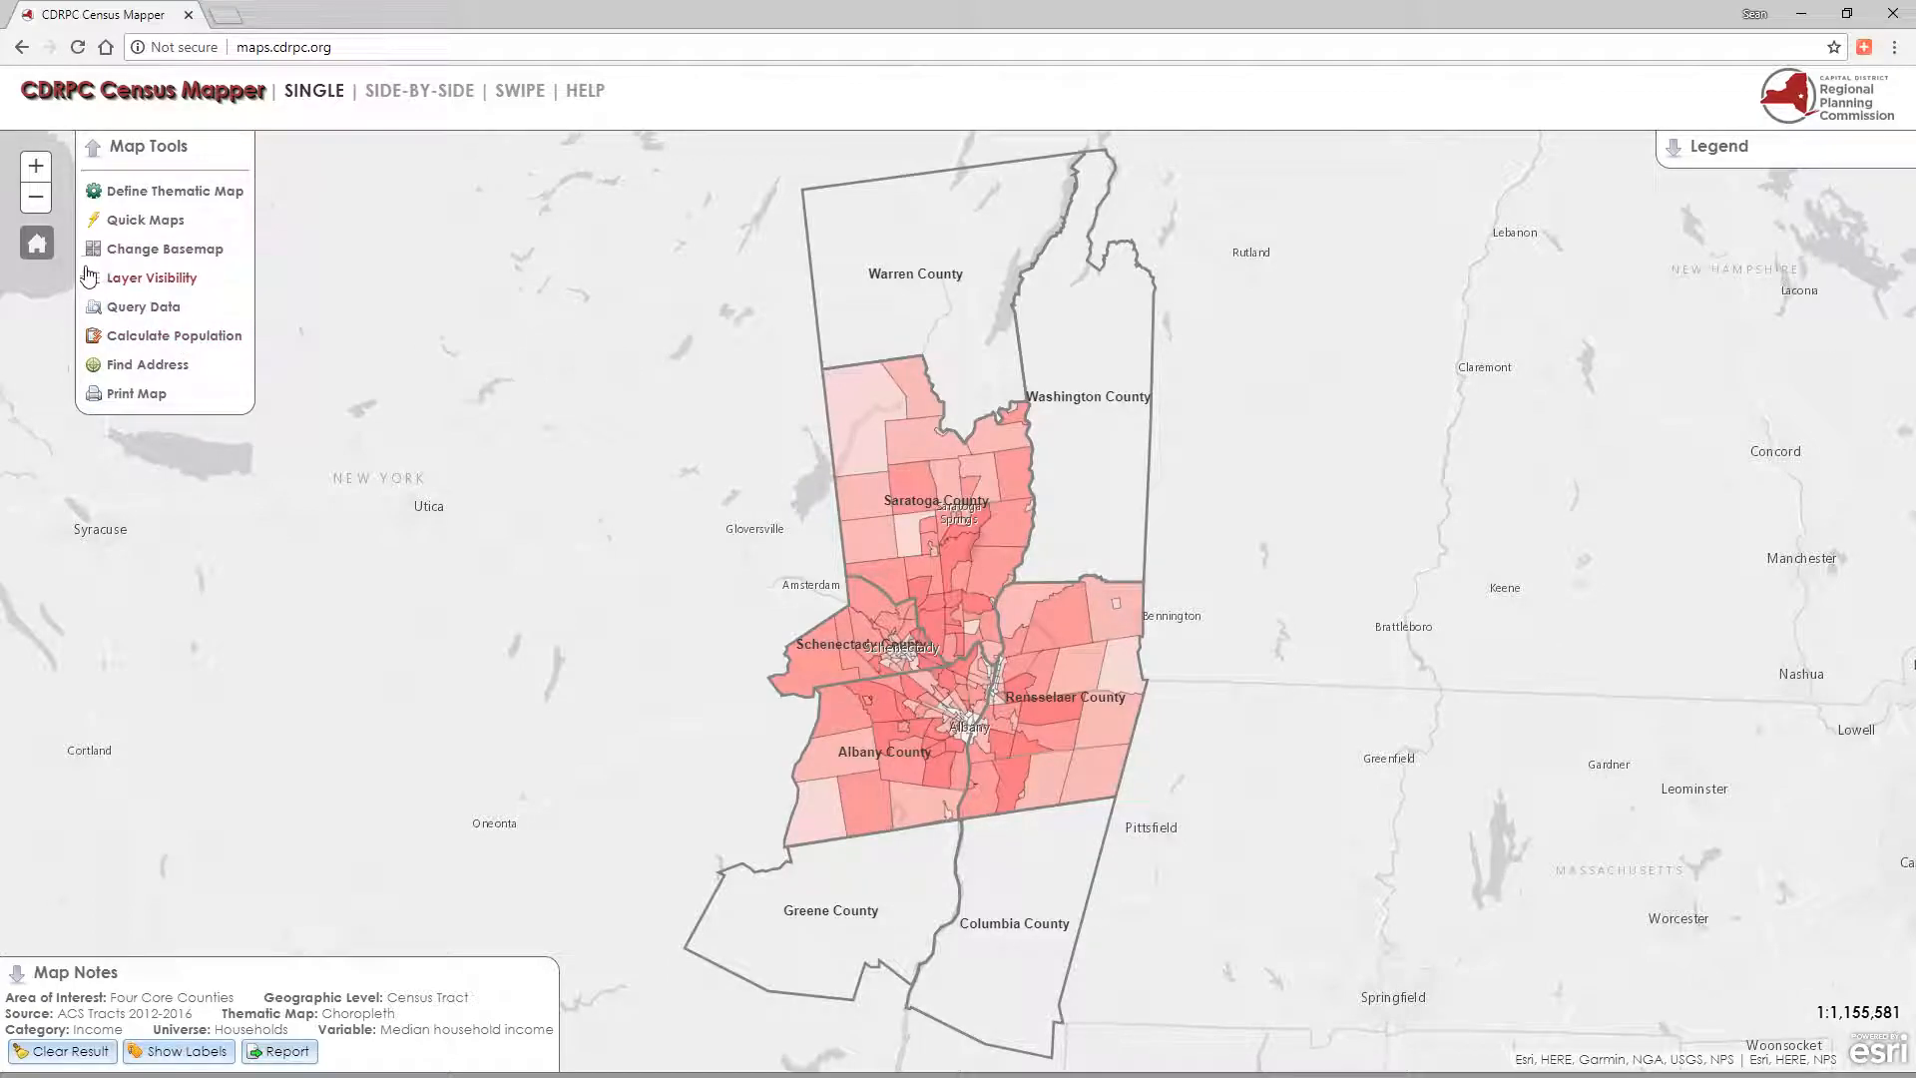
left_click(37, 244)
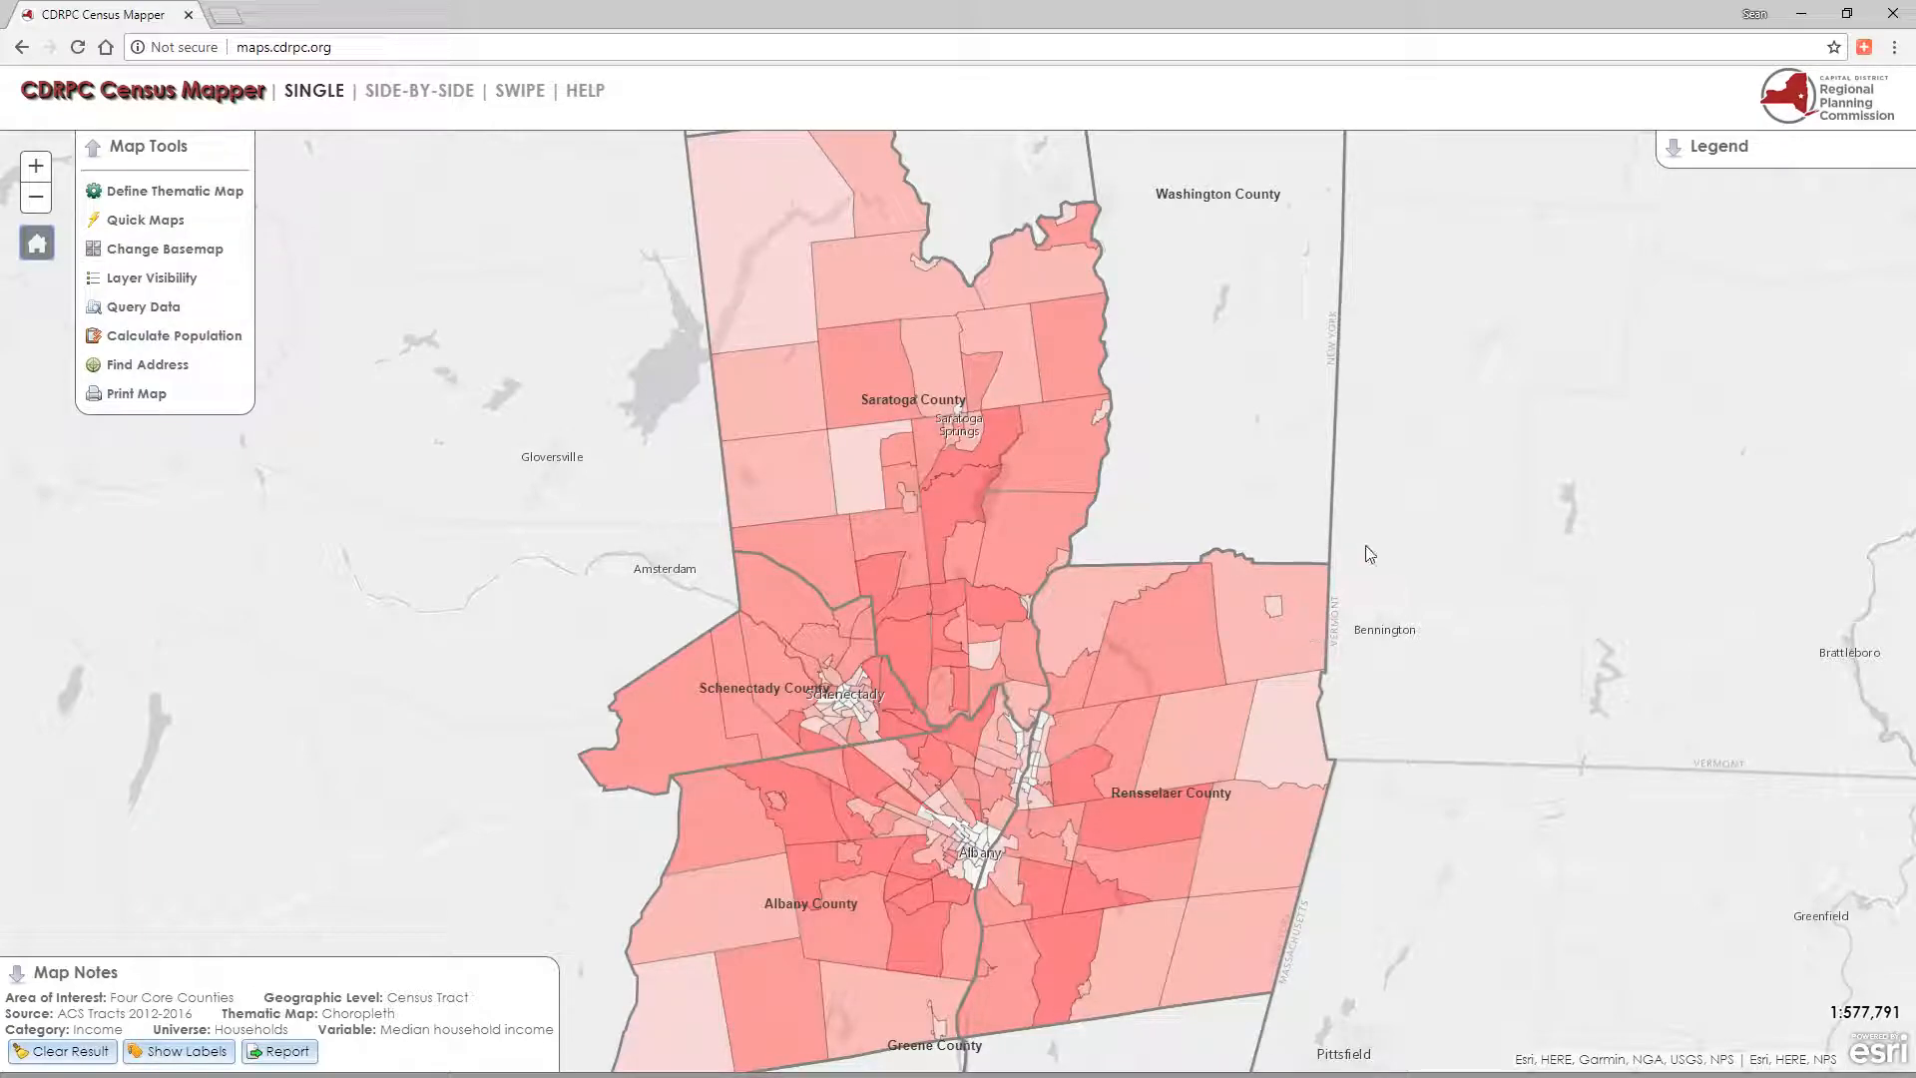
Show the map legend and the income value labels on the census tracts
left_click(1712, 152)
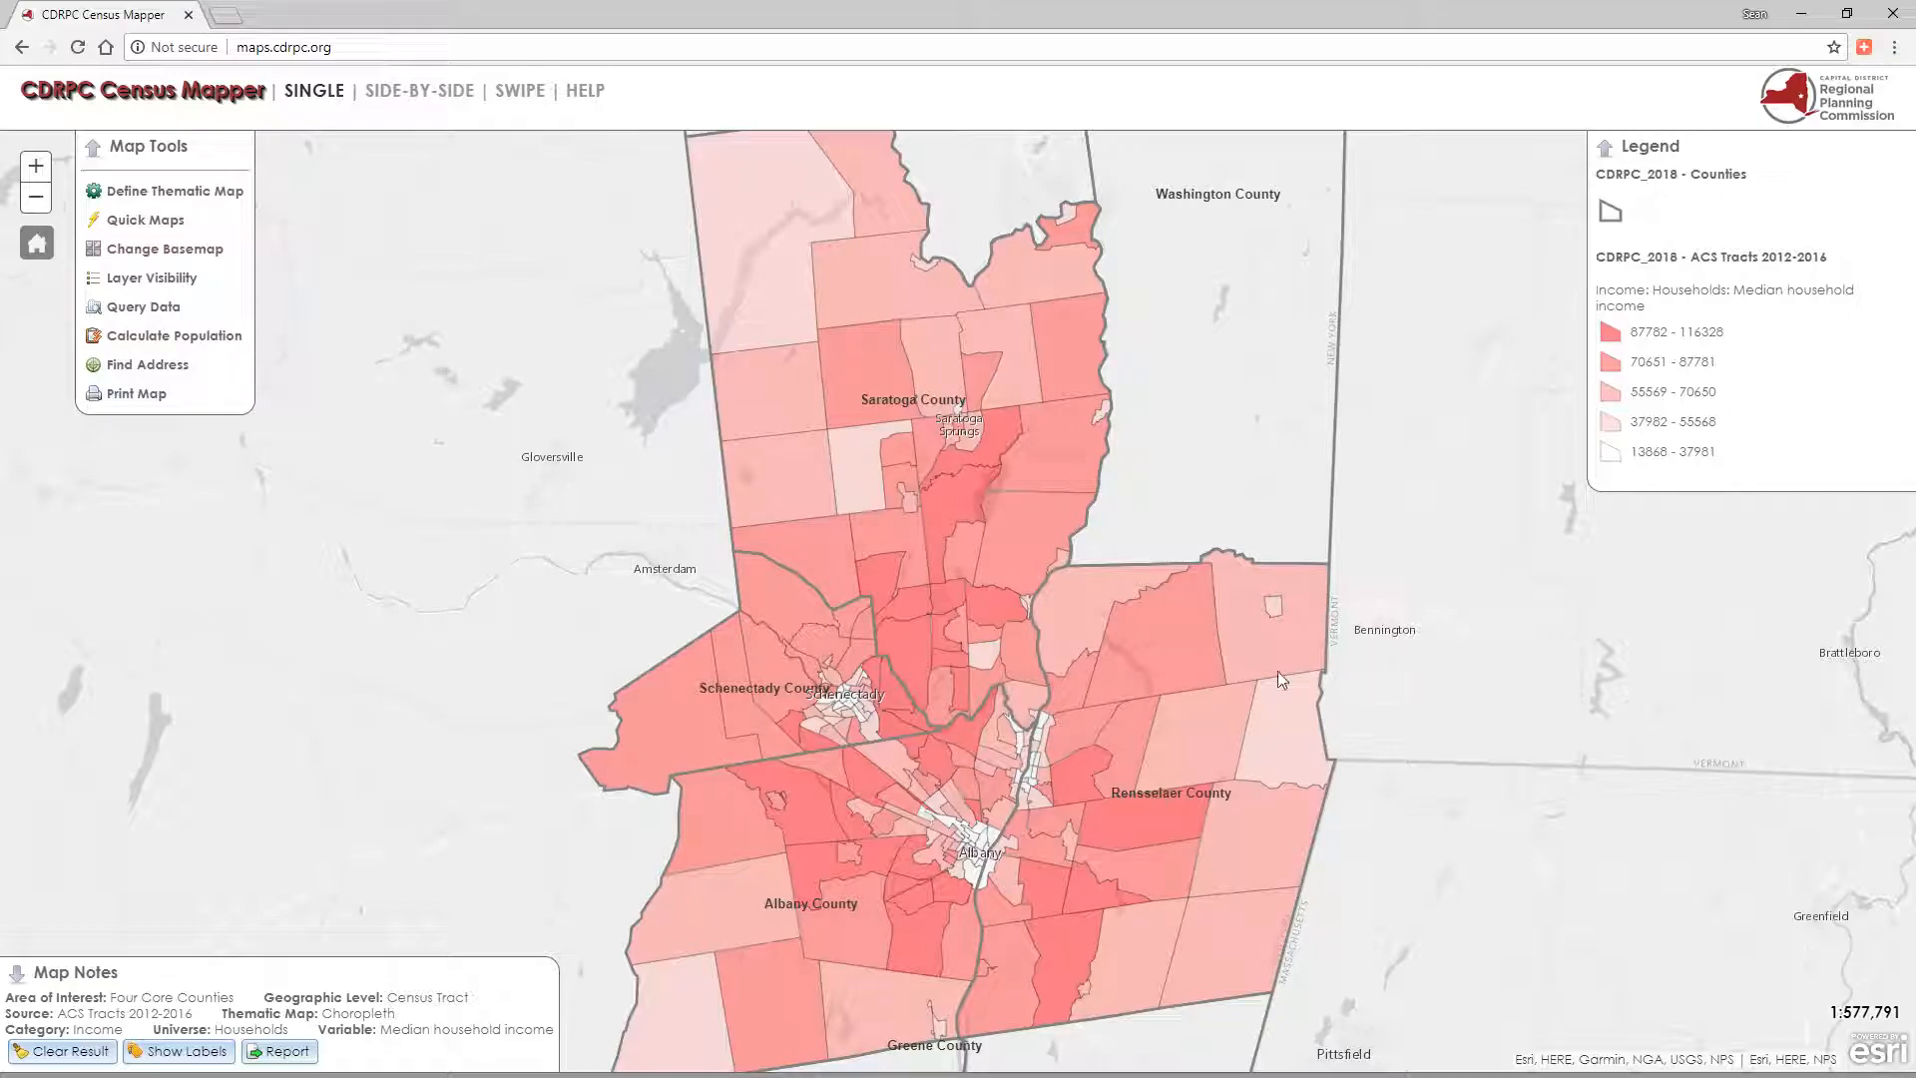
left_click(185, 1057)
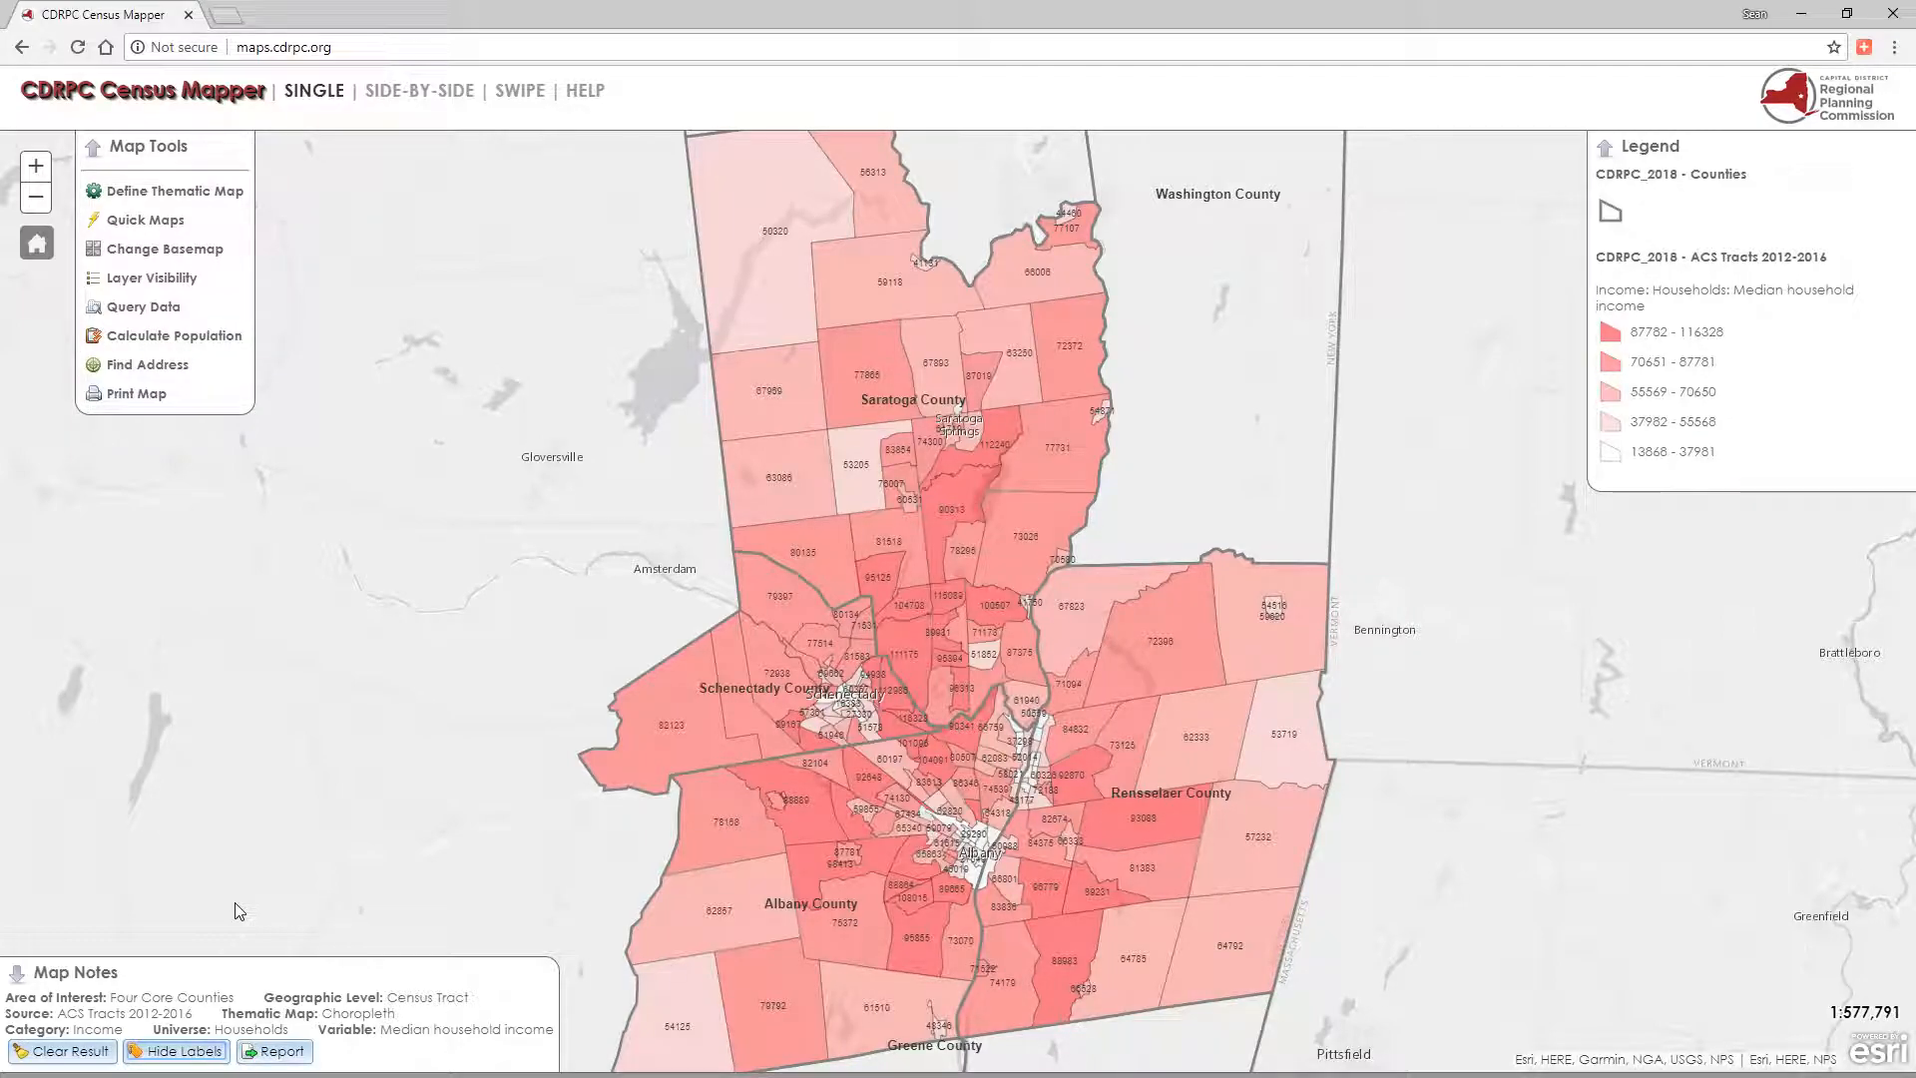
Clear the income map and start a new thematic map for Four Core Counties at the Town/MCD level
left_click(90, 1055)
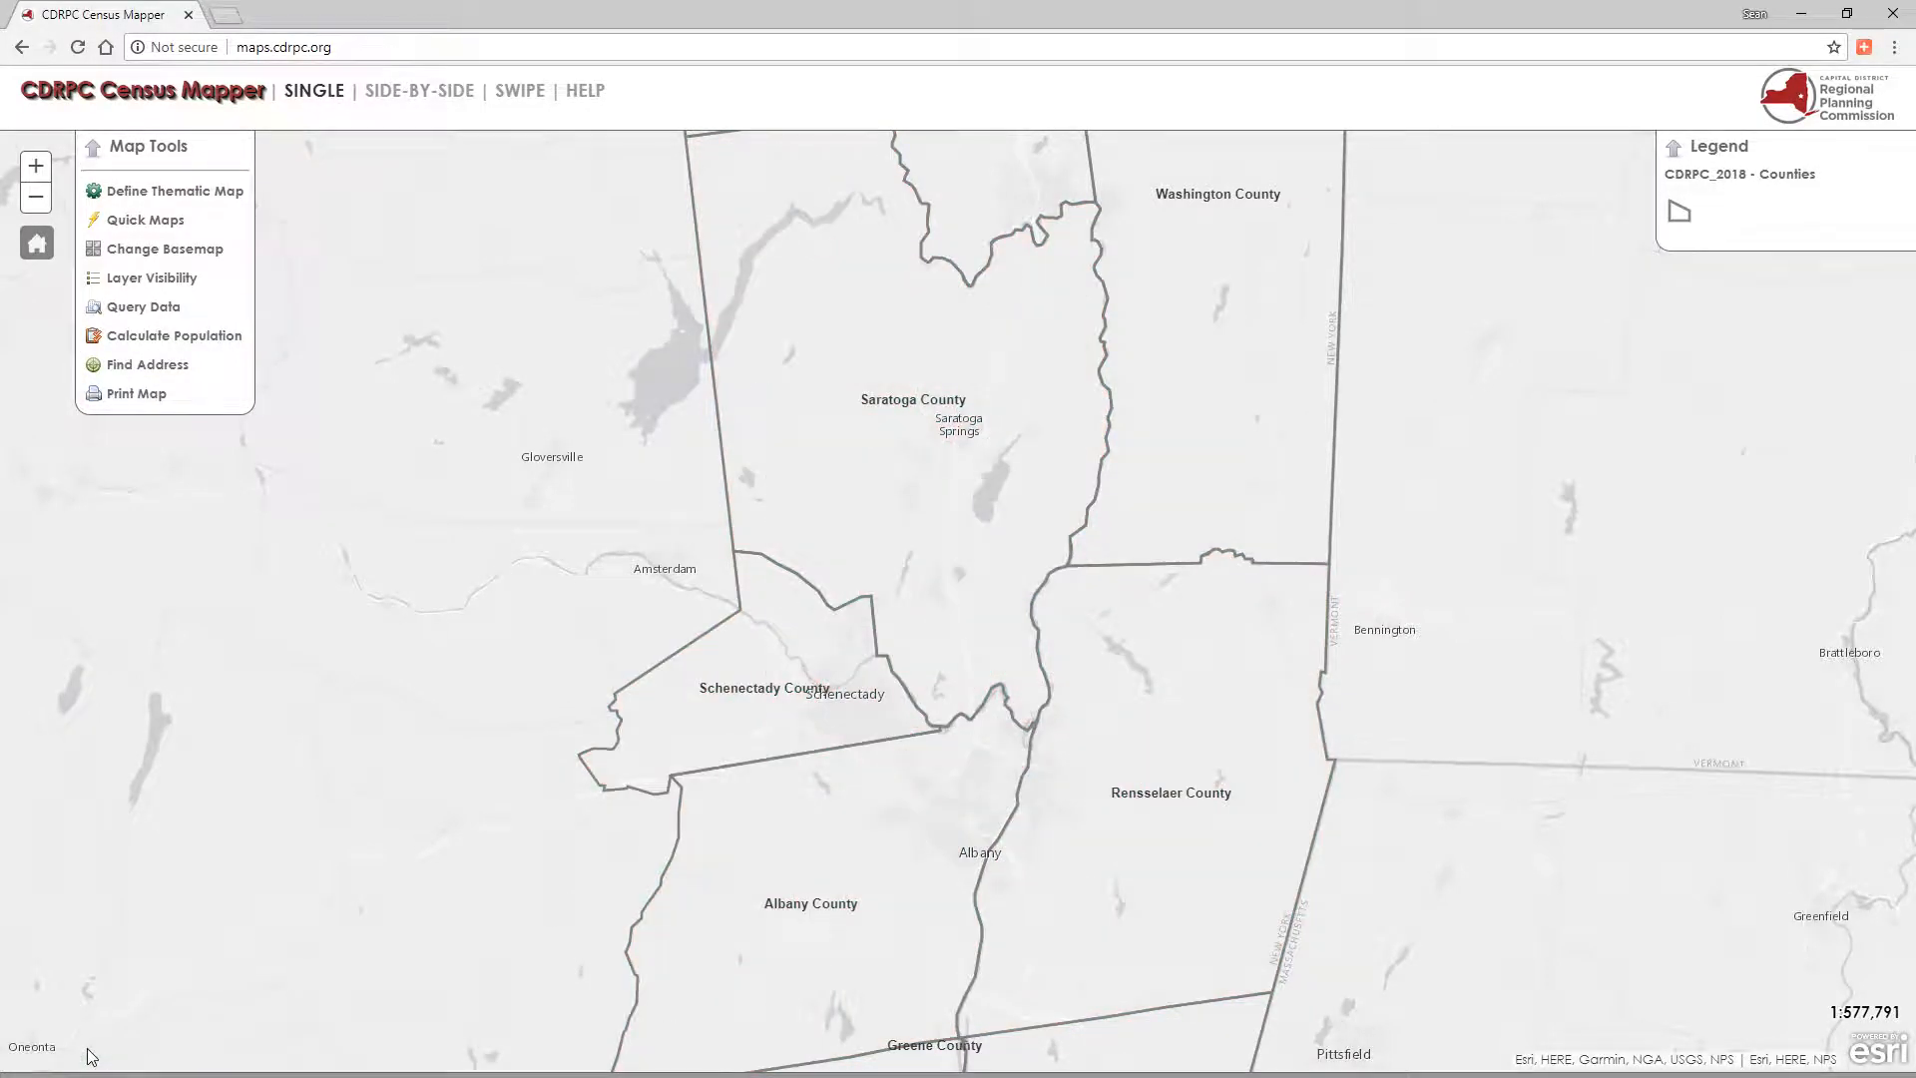
left_click(123, 194)
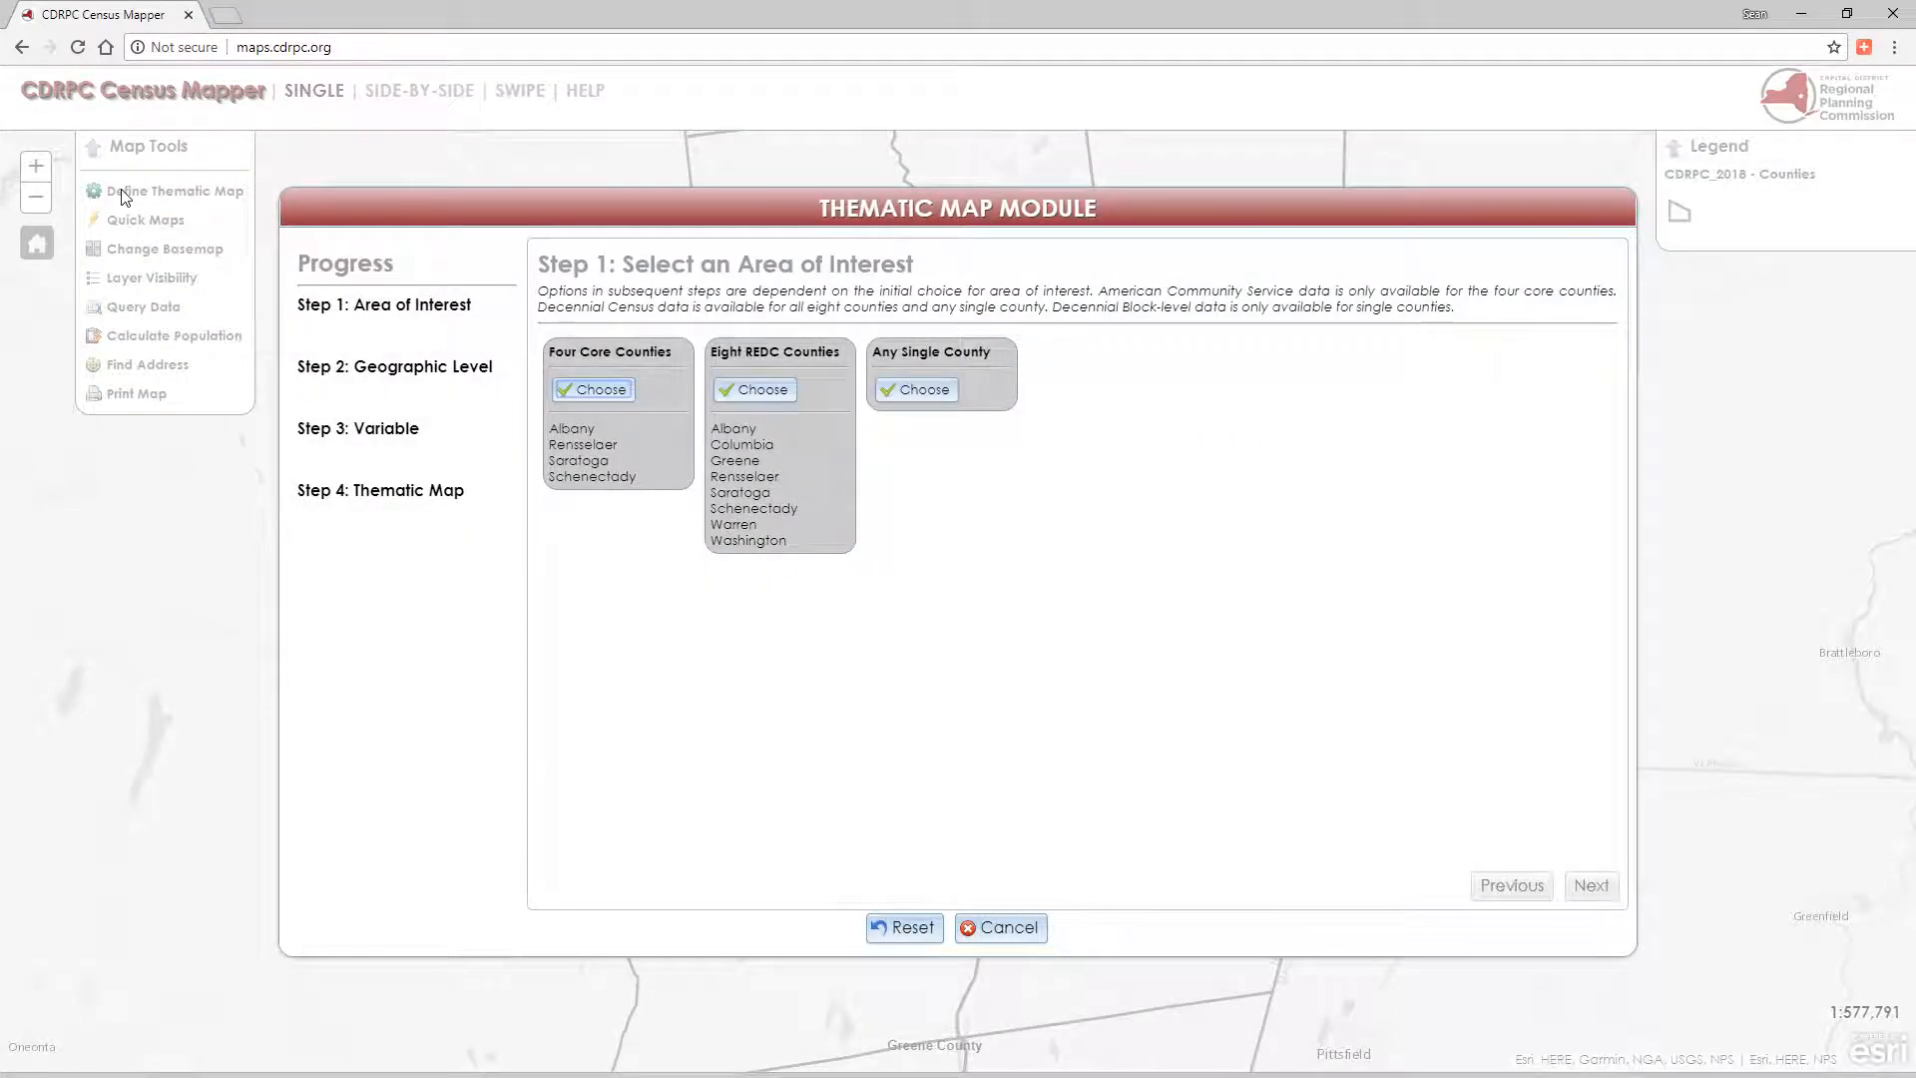
left_click(616, 391)
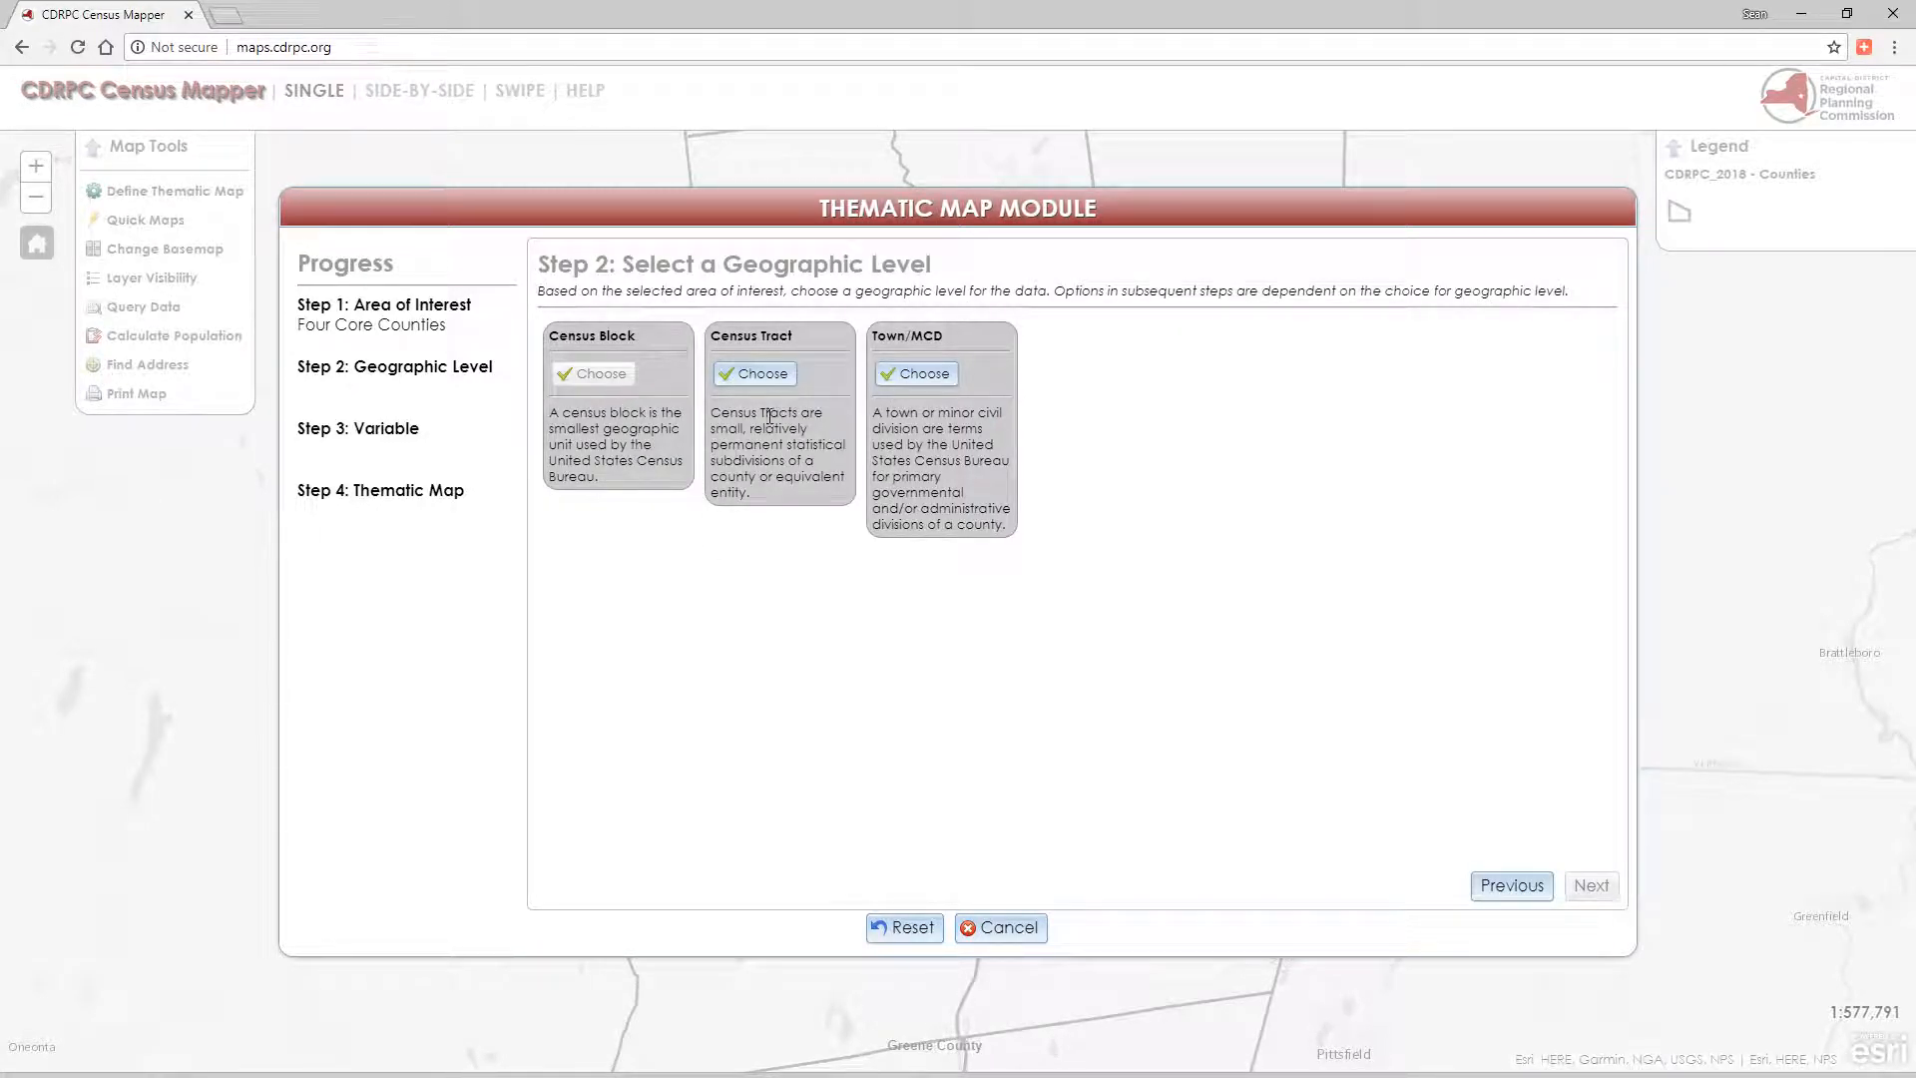
left_click(759, 373)
left_click(922, 379)
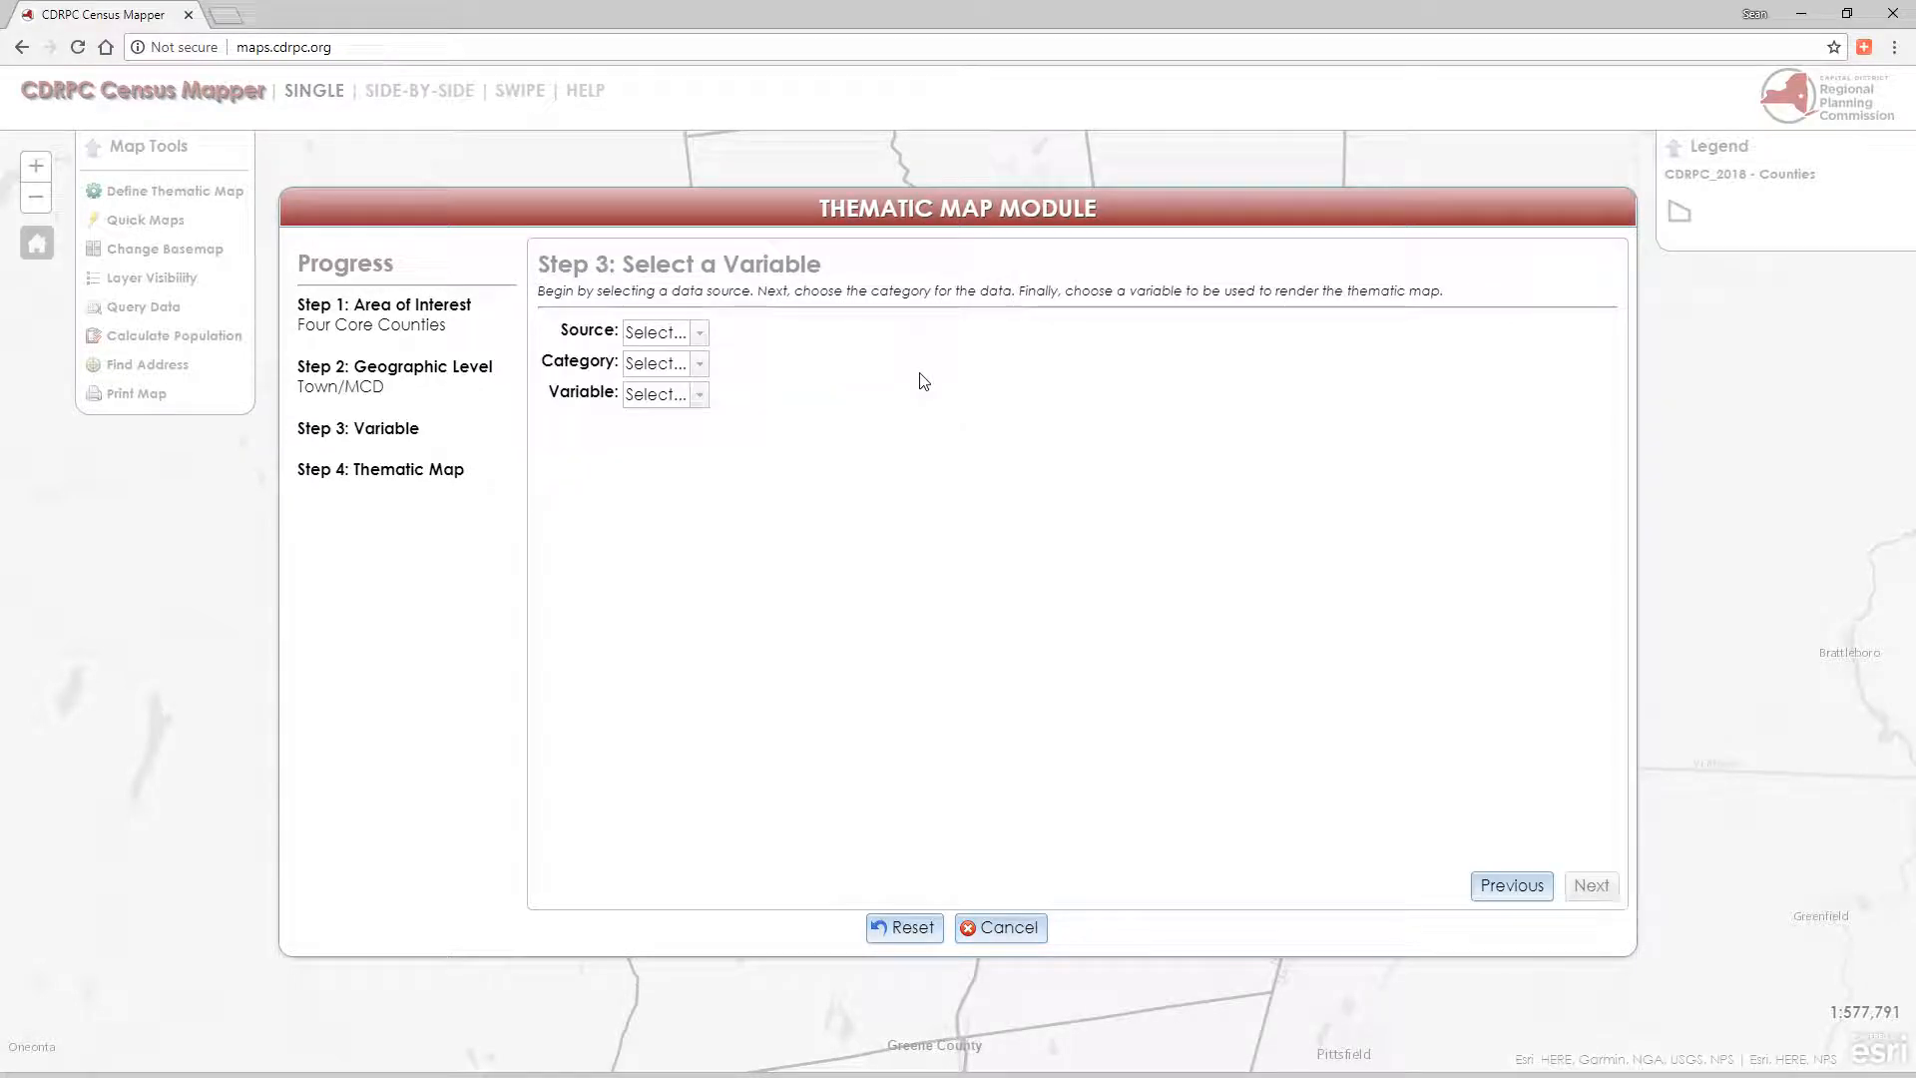
Set the source to Building Permits, the category to Permits and the variable to 2010 to 2016
left_click(701, 335)
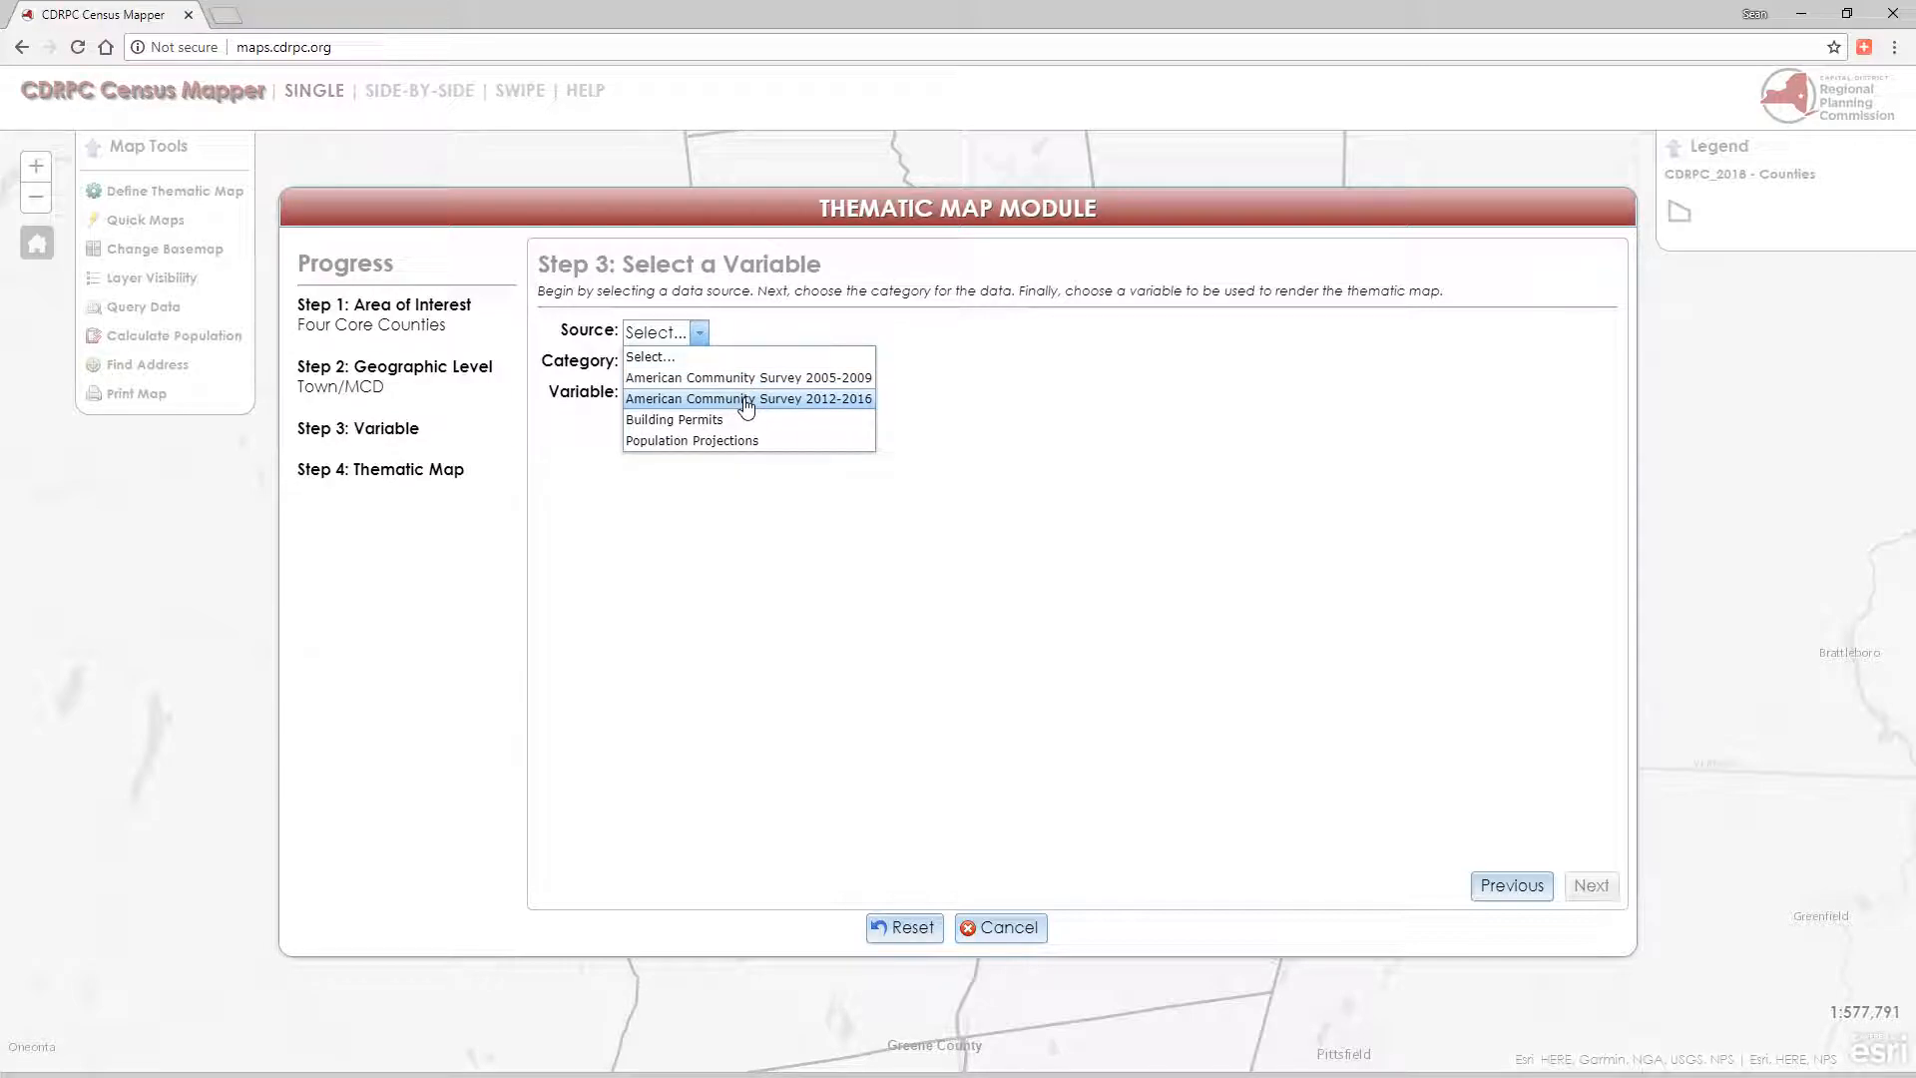
left_click(683, 420)
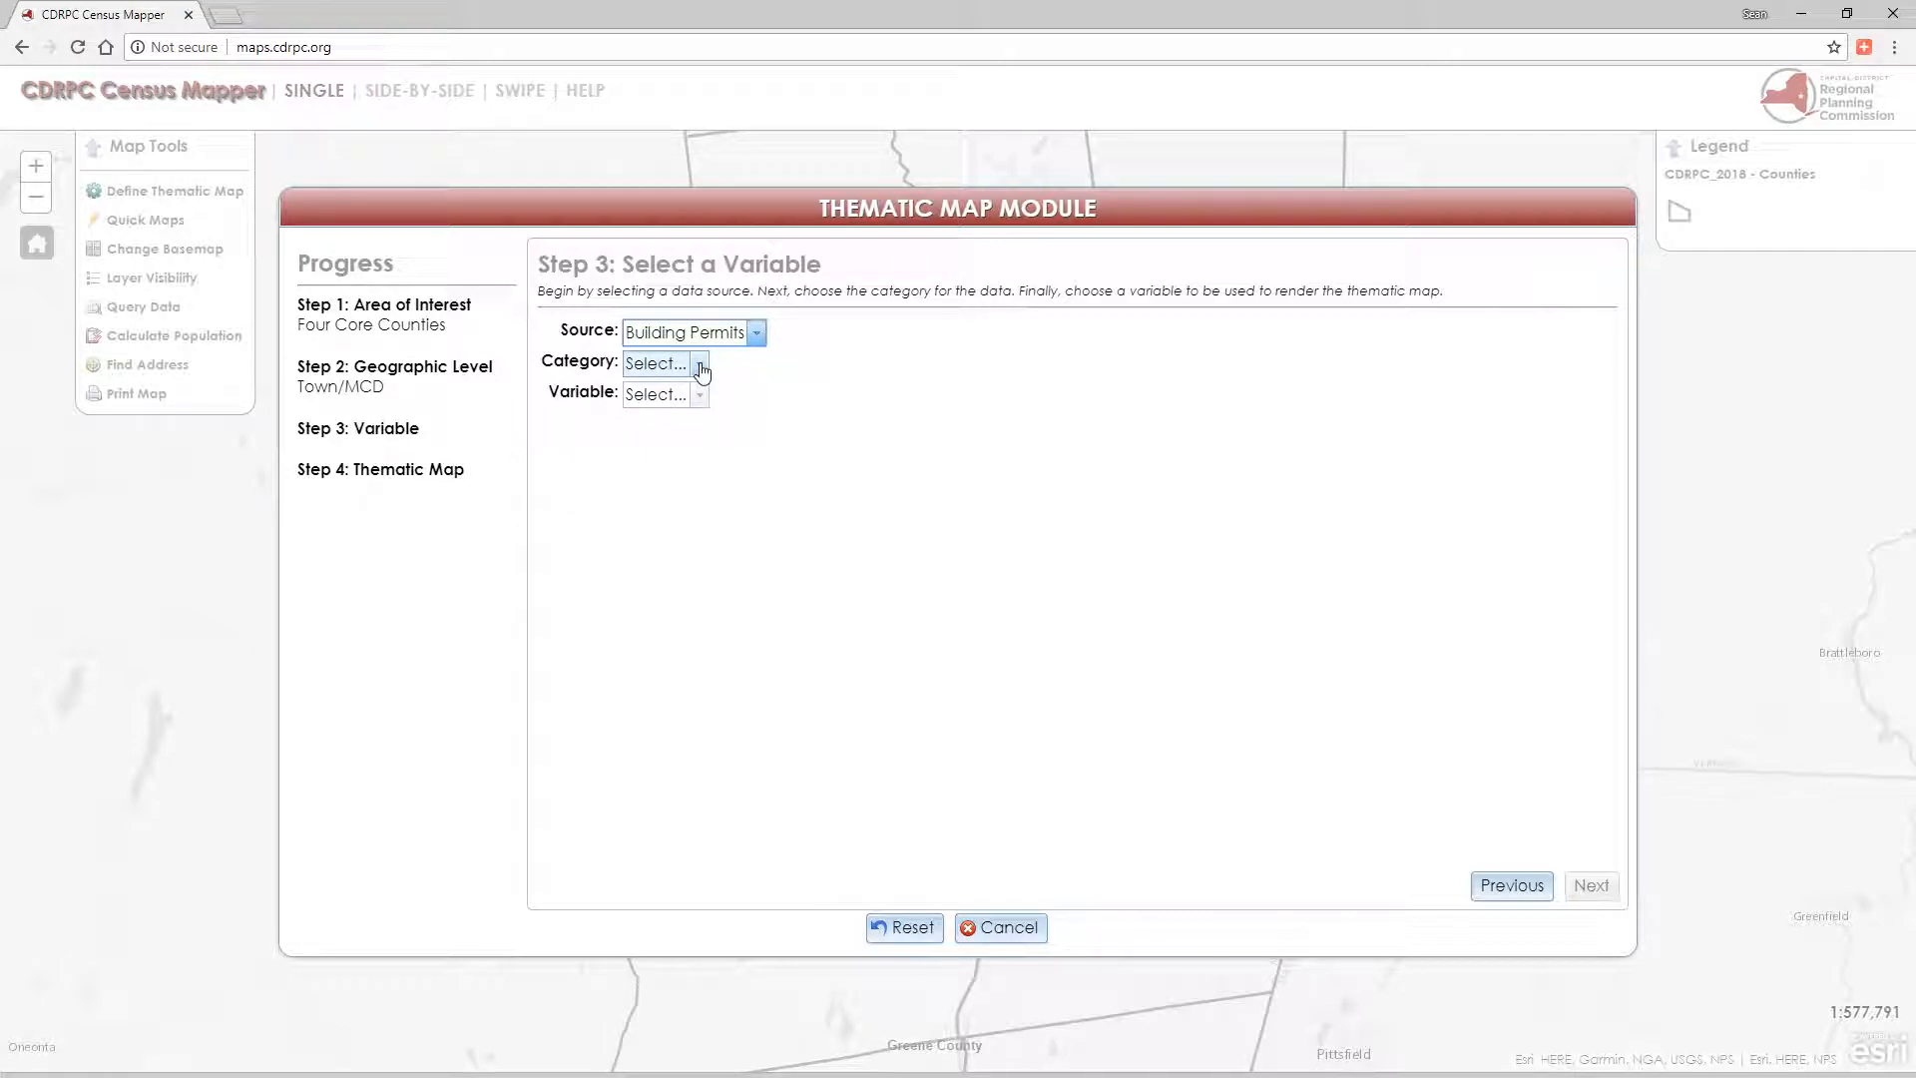
left_click(702, 370)
left_click(651, 410)
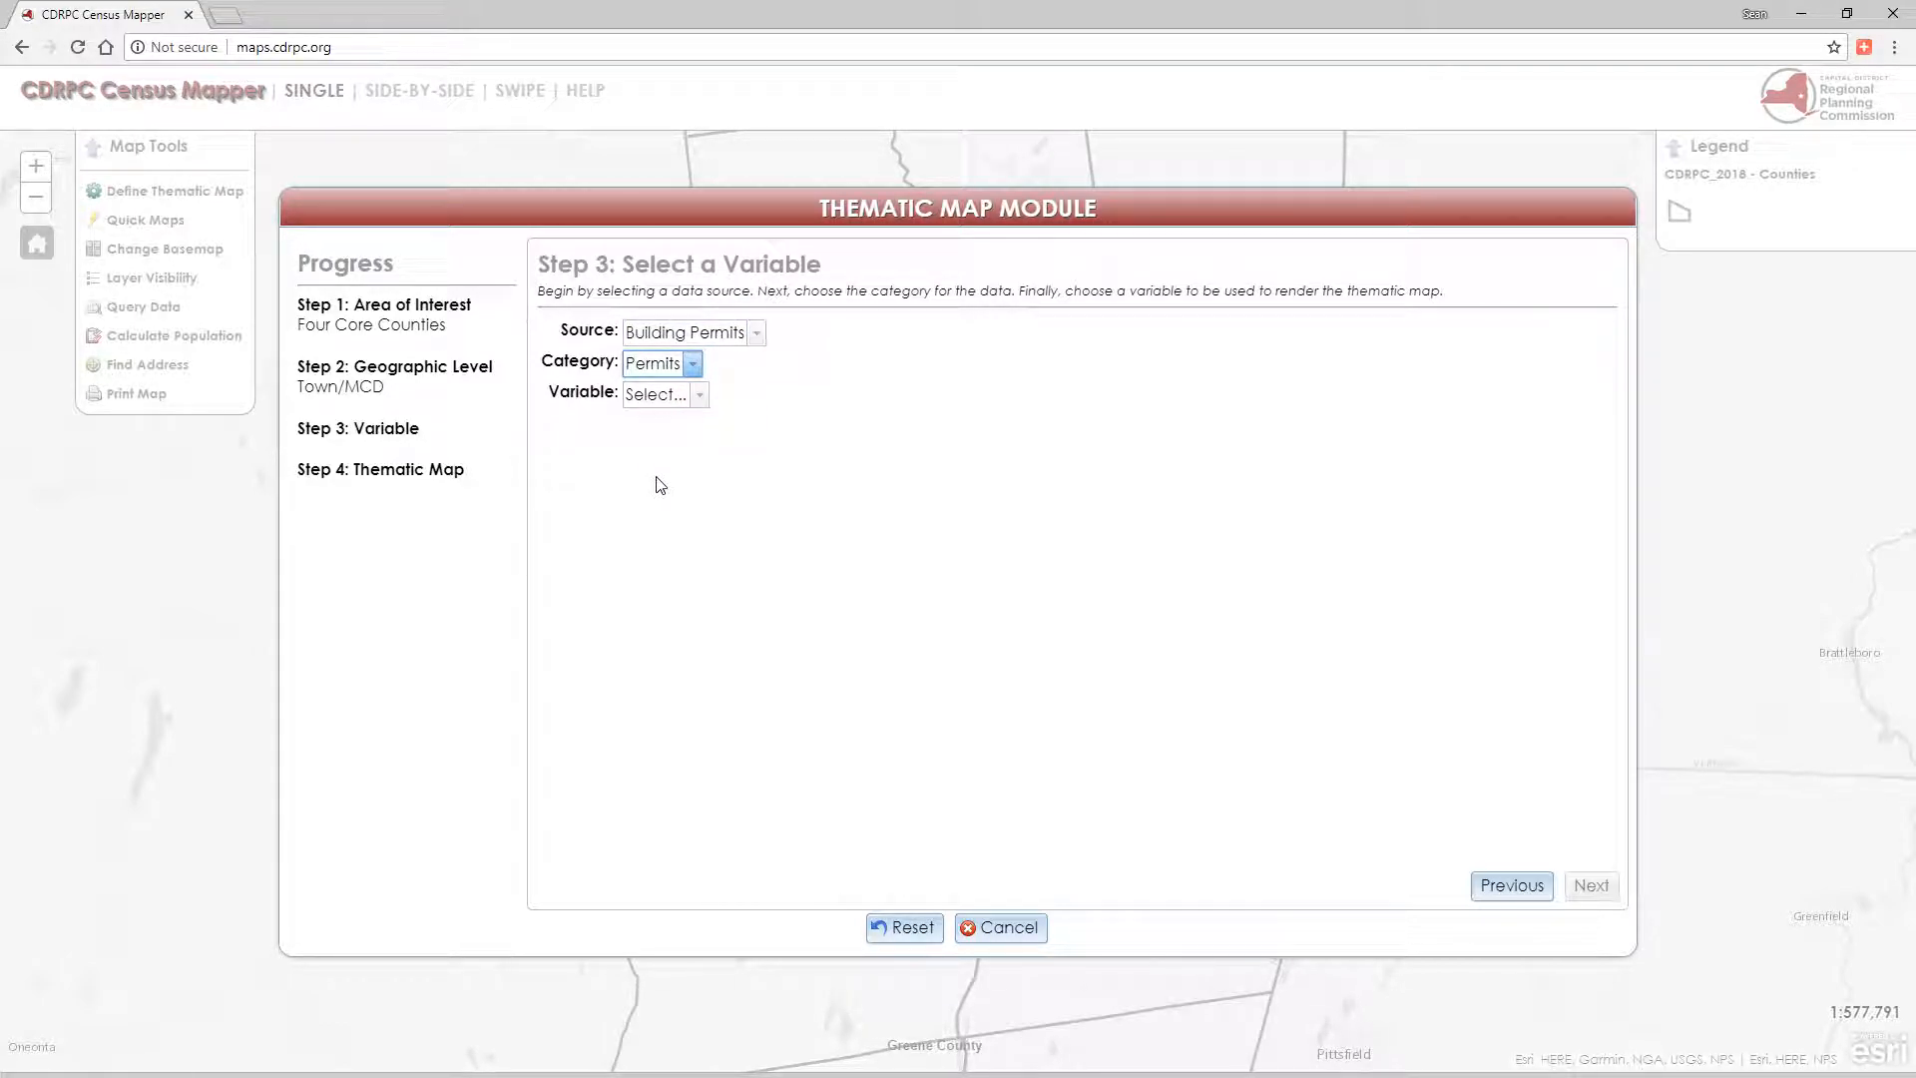
left_click(698, 399)
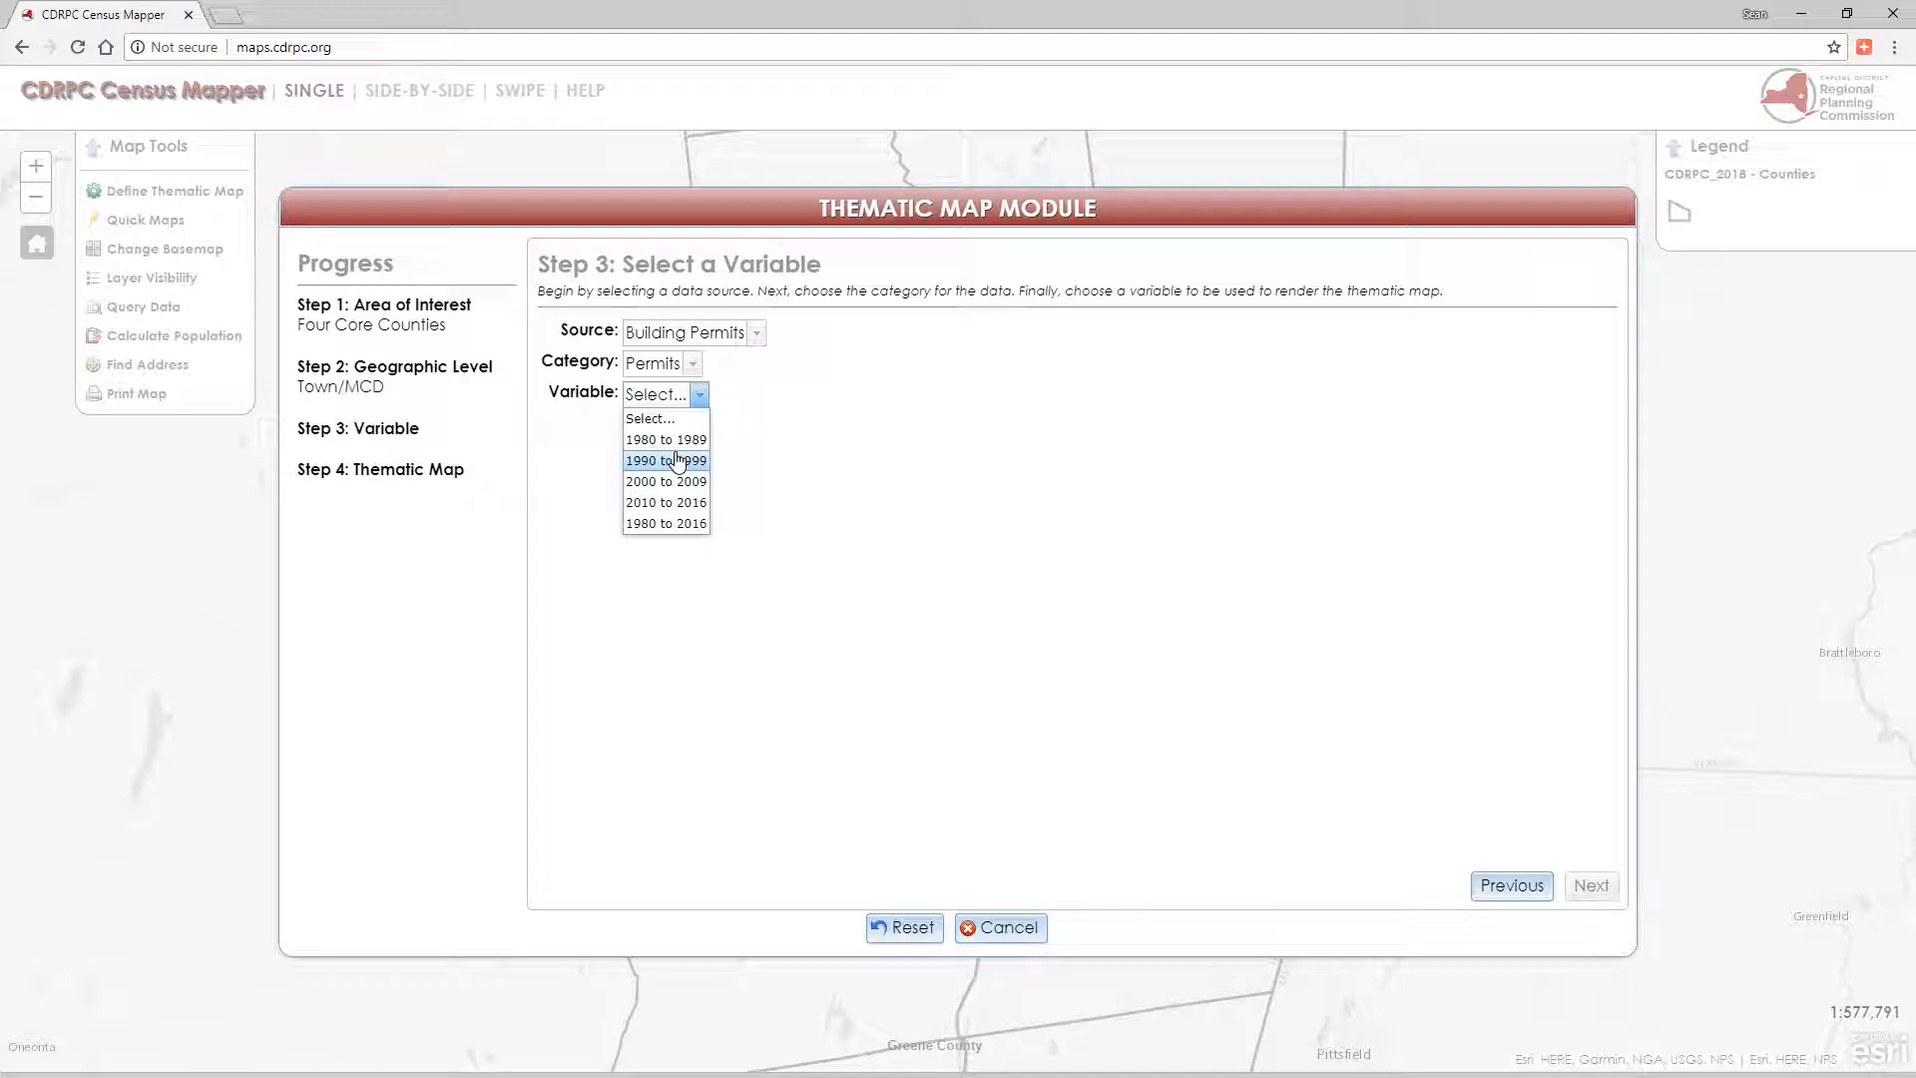
left_click(637, 504)
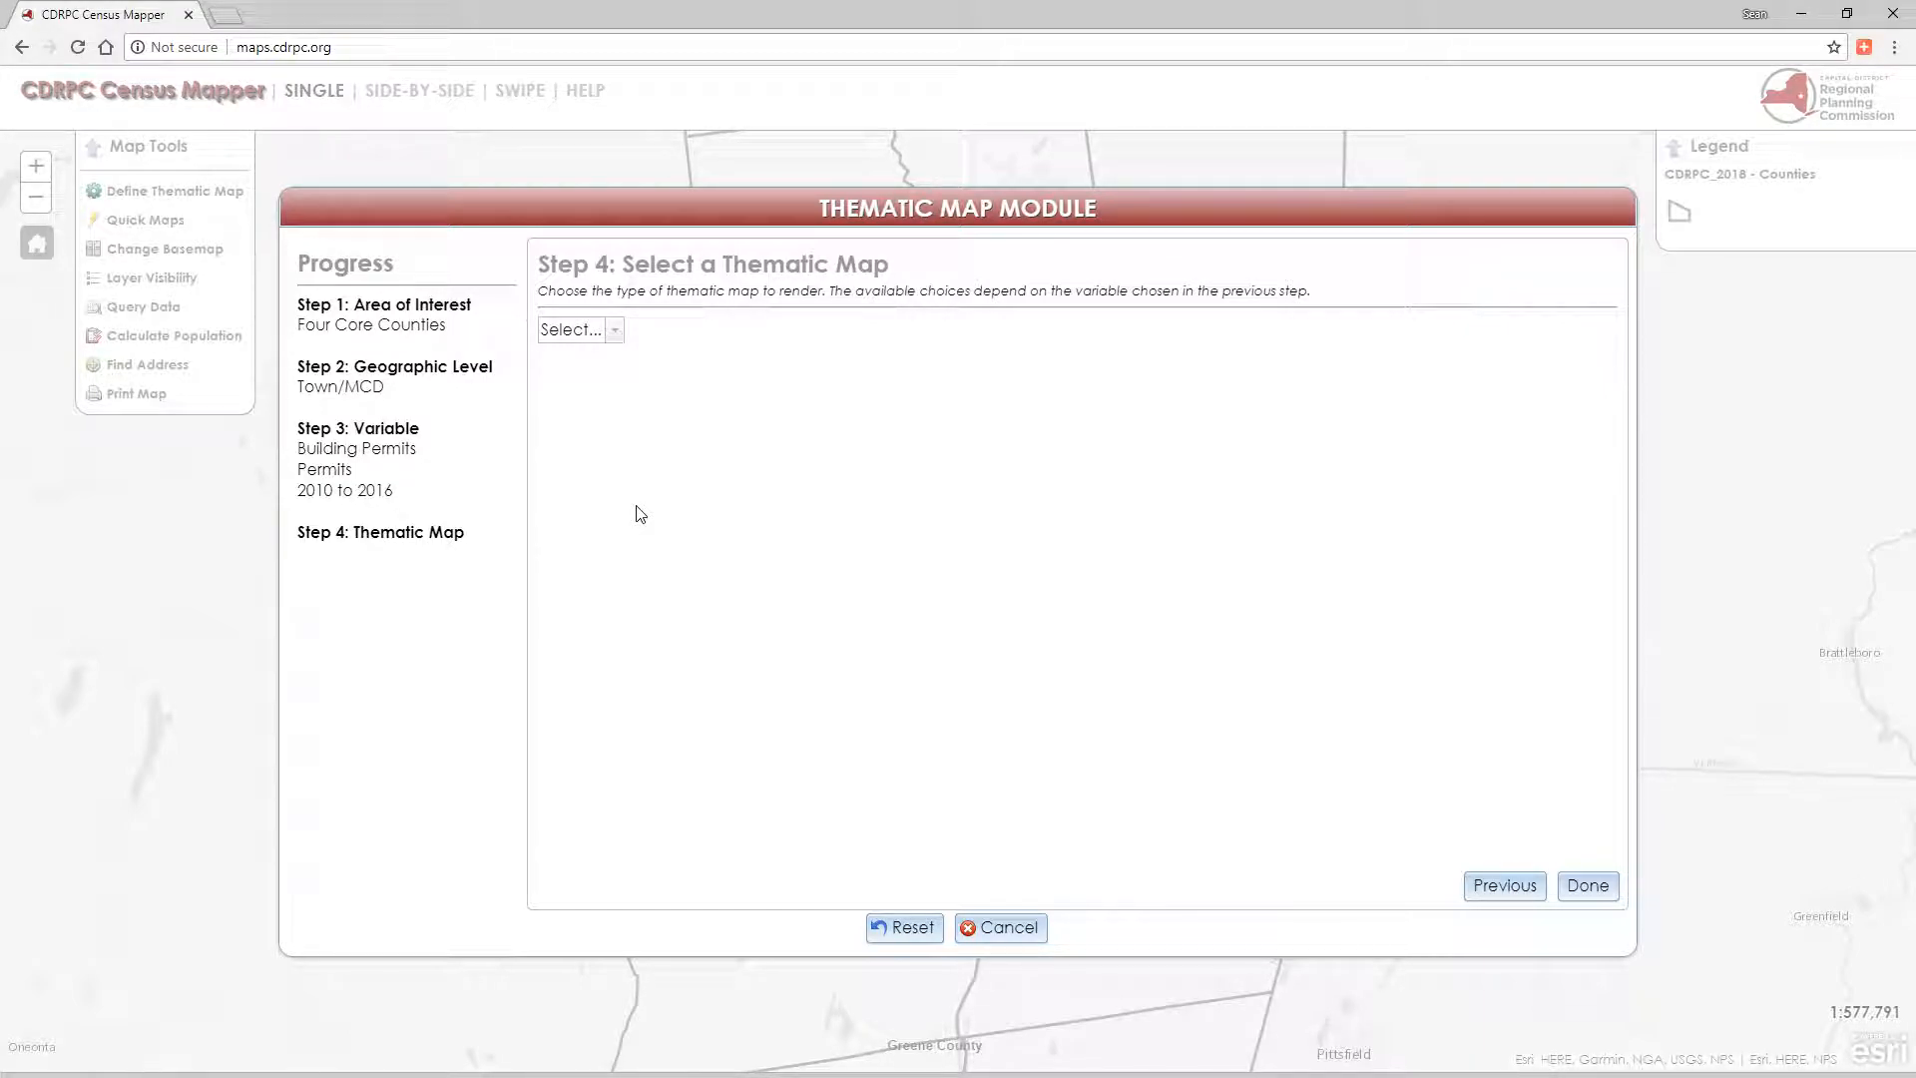
Render the permit data as a Graduated Symbol map and return the map to its default extent
left_click(617, 335)
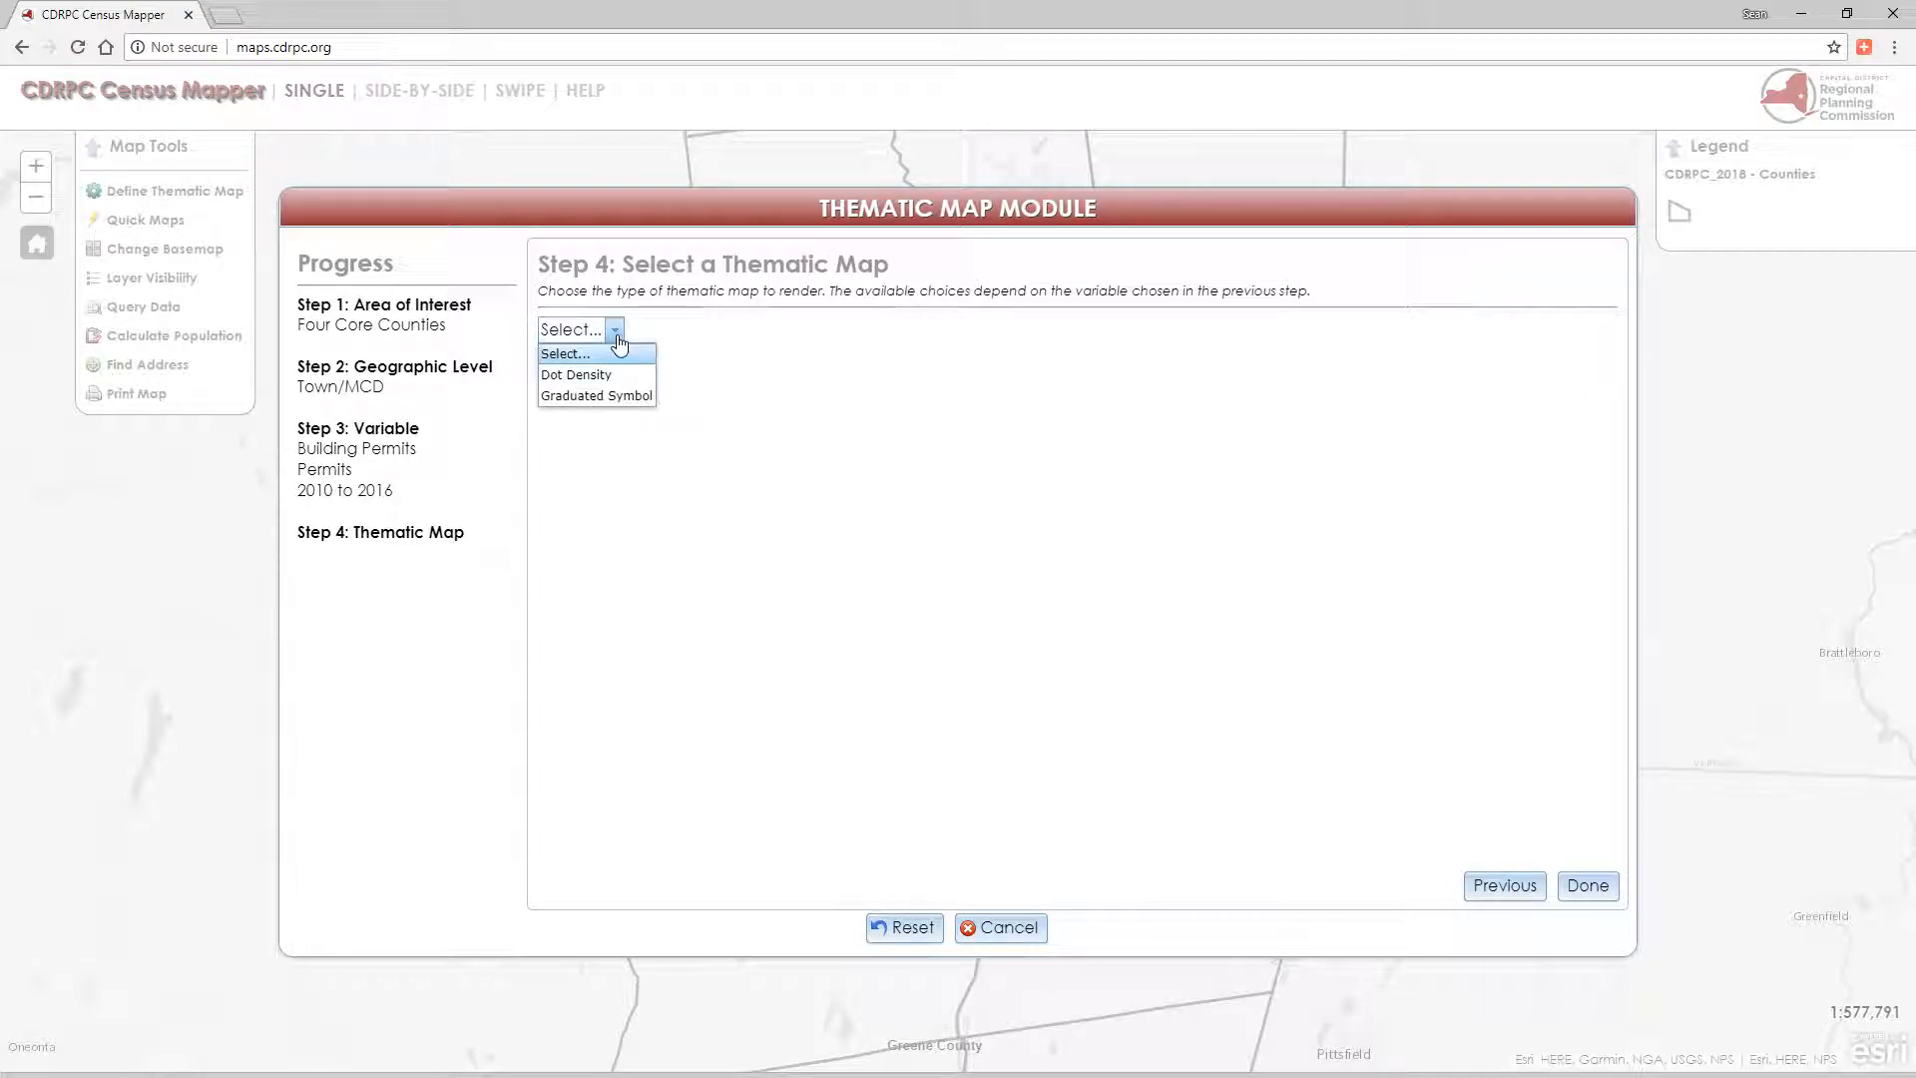
left_click(585, 397)
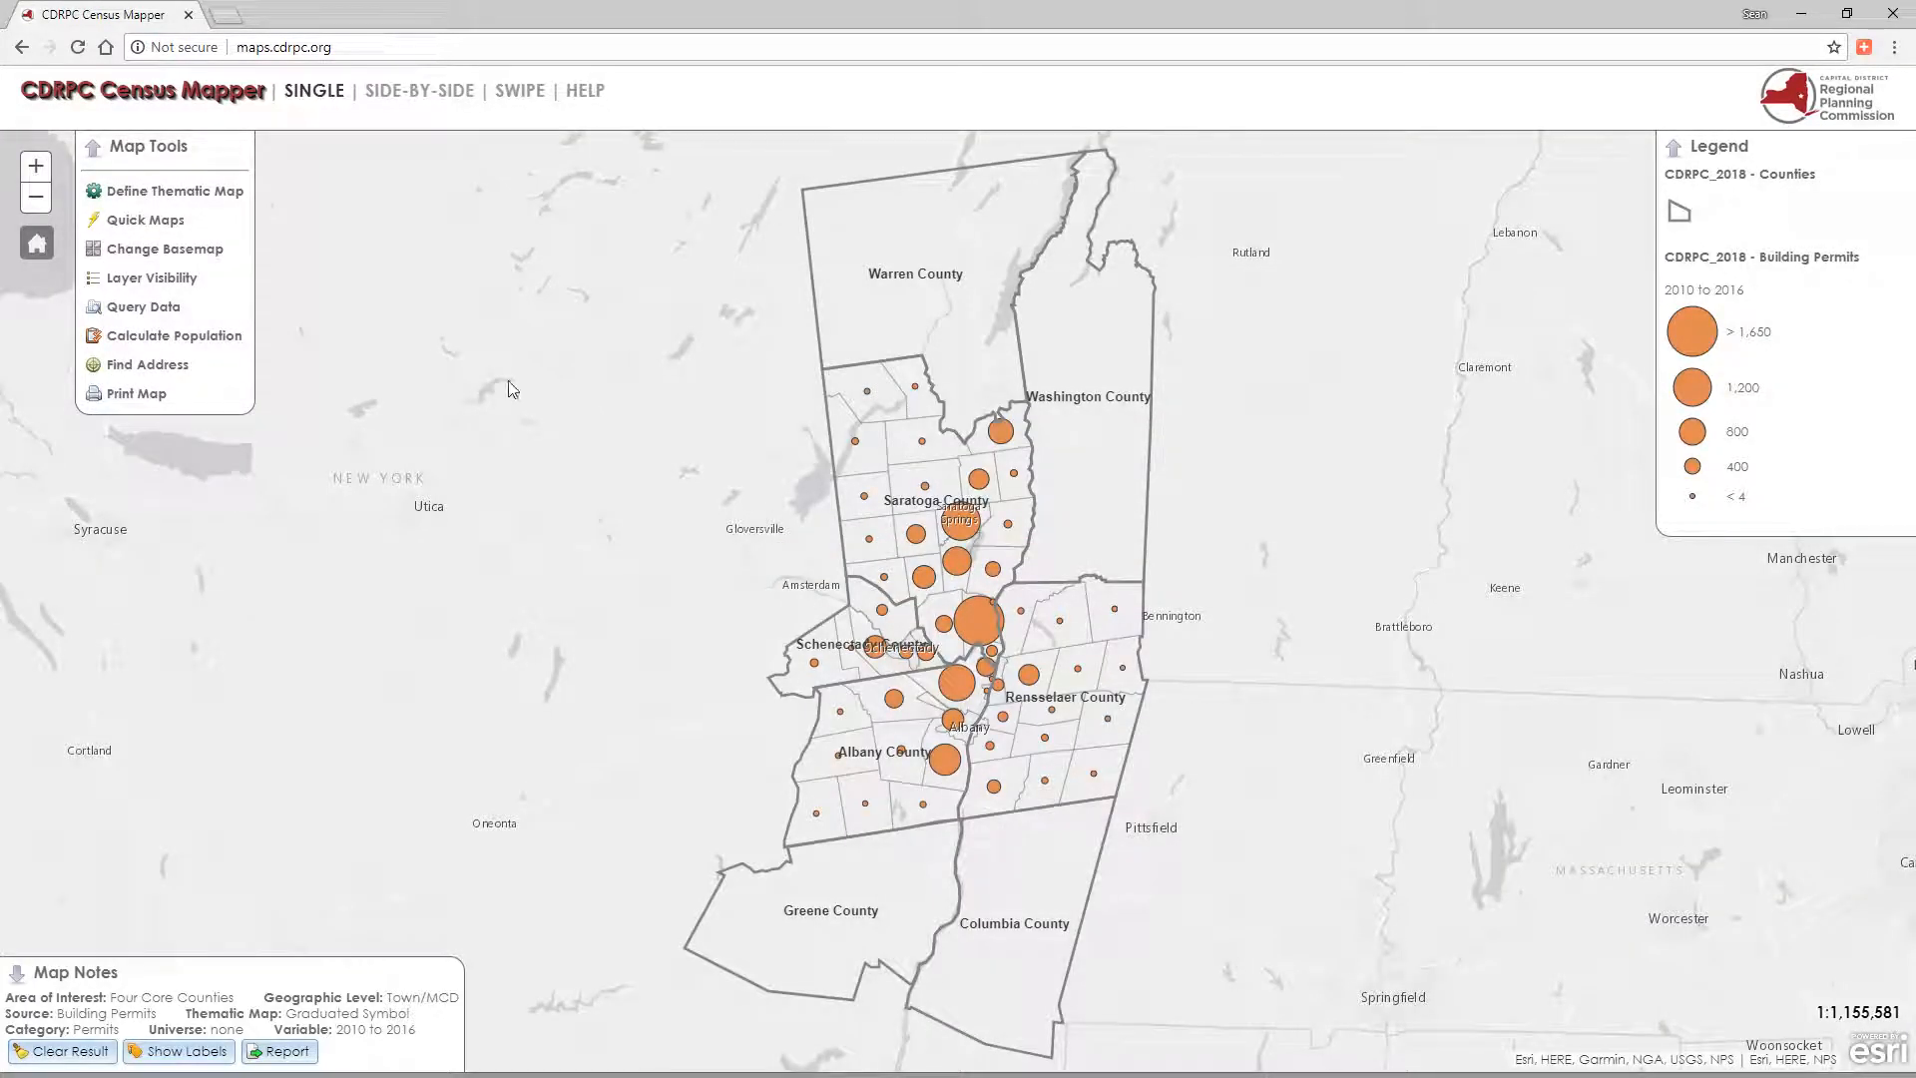
left_click(35, 246)
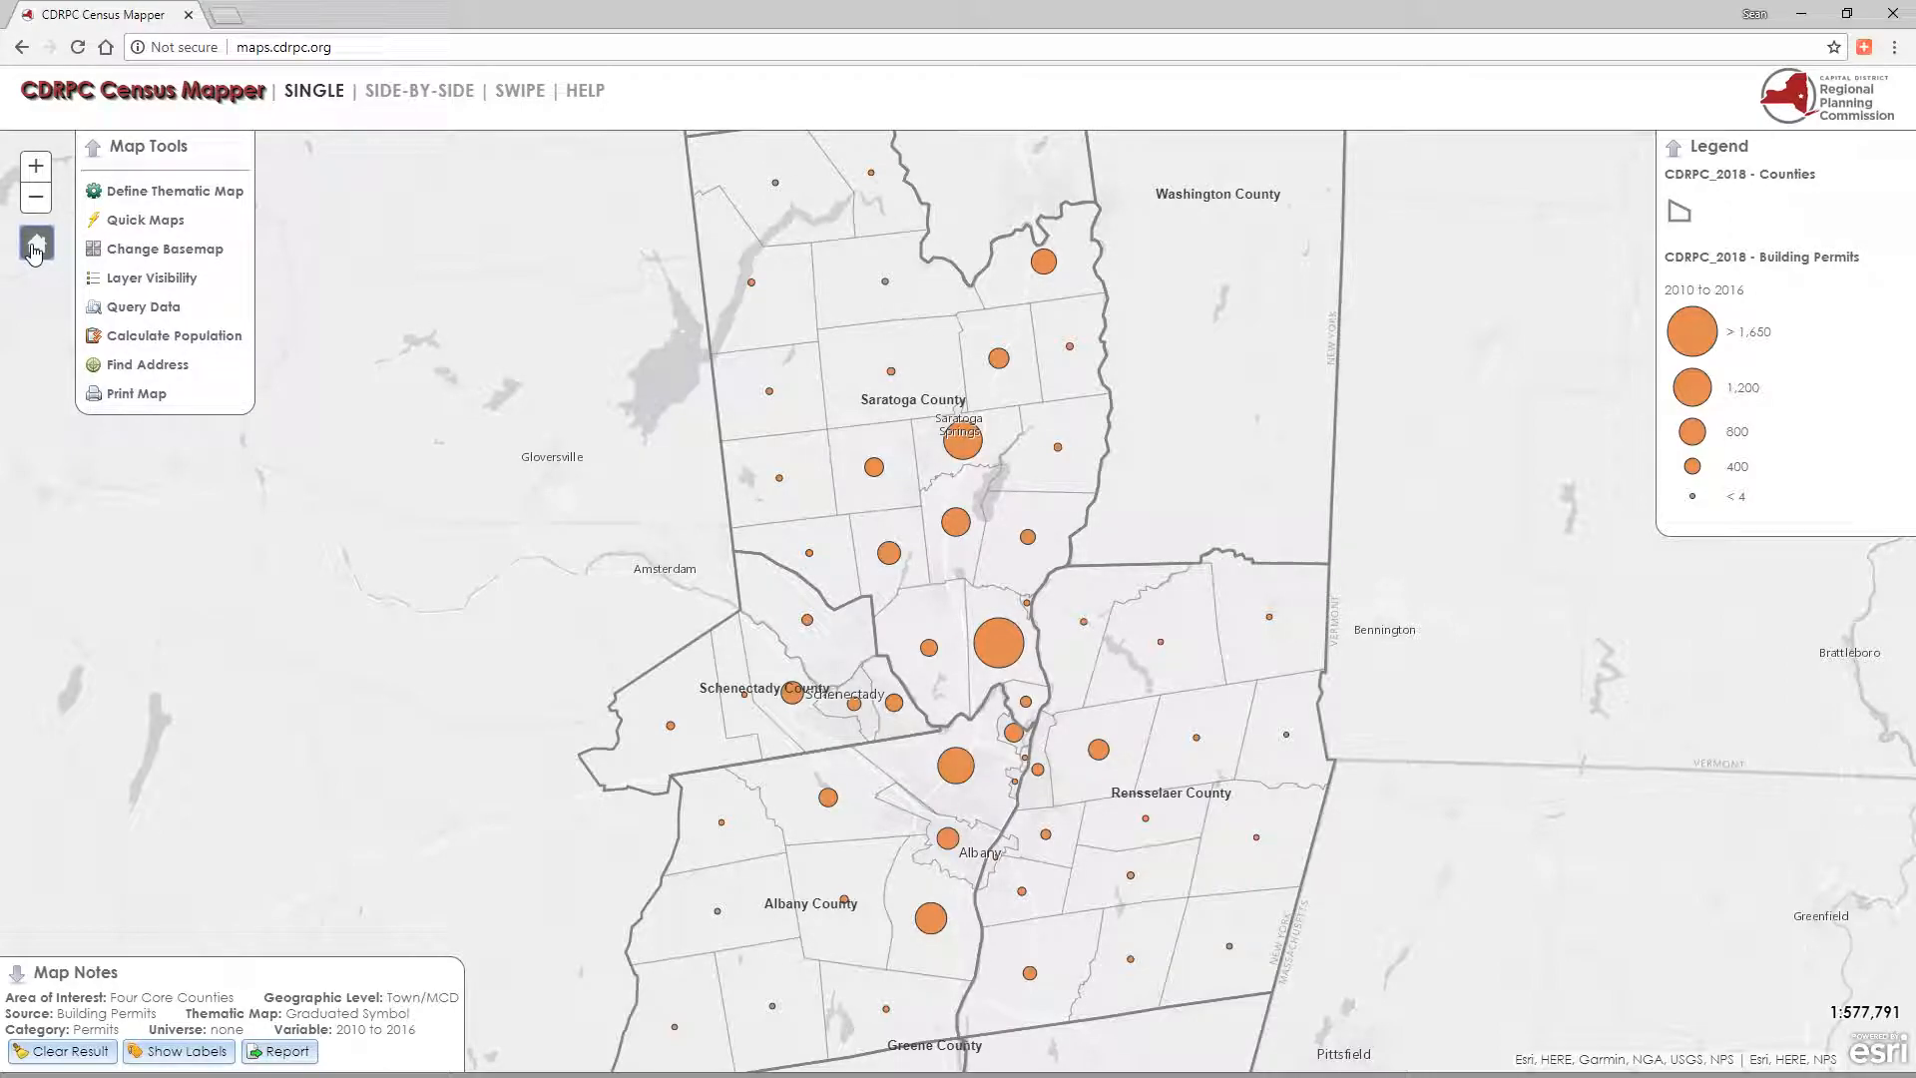
Show the permit value labels on the map and make the MCDs layer visible
left_click(164, 1053)
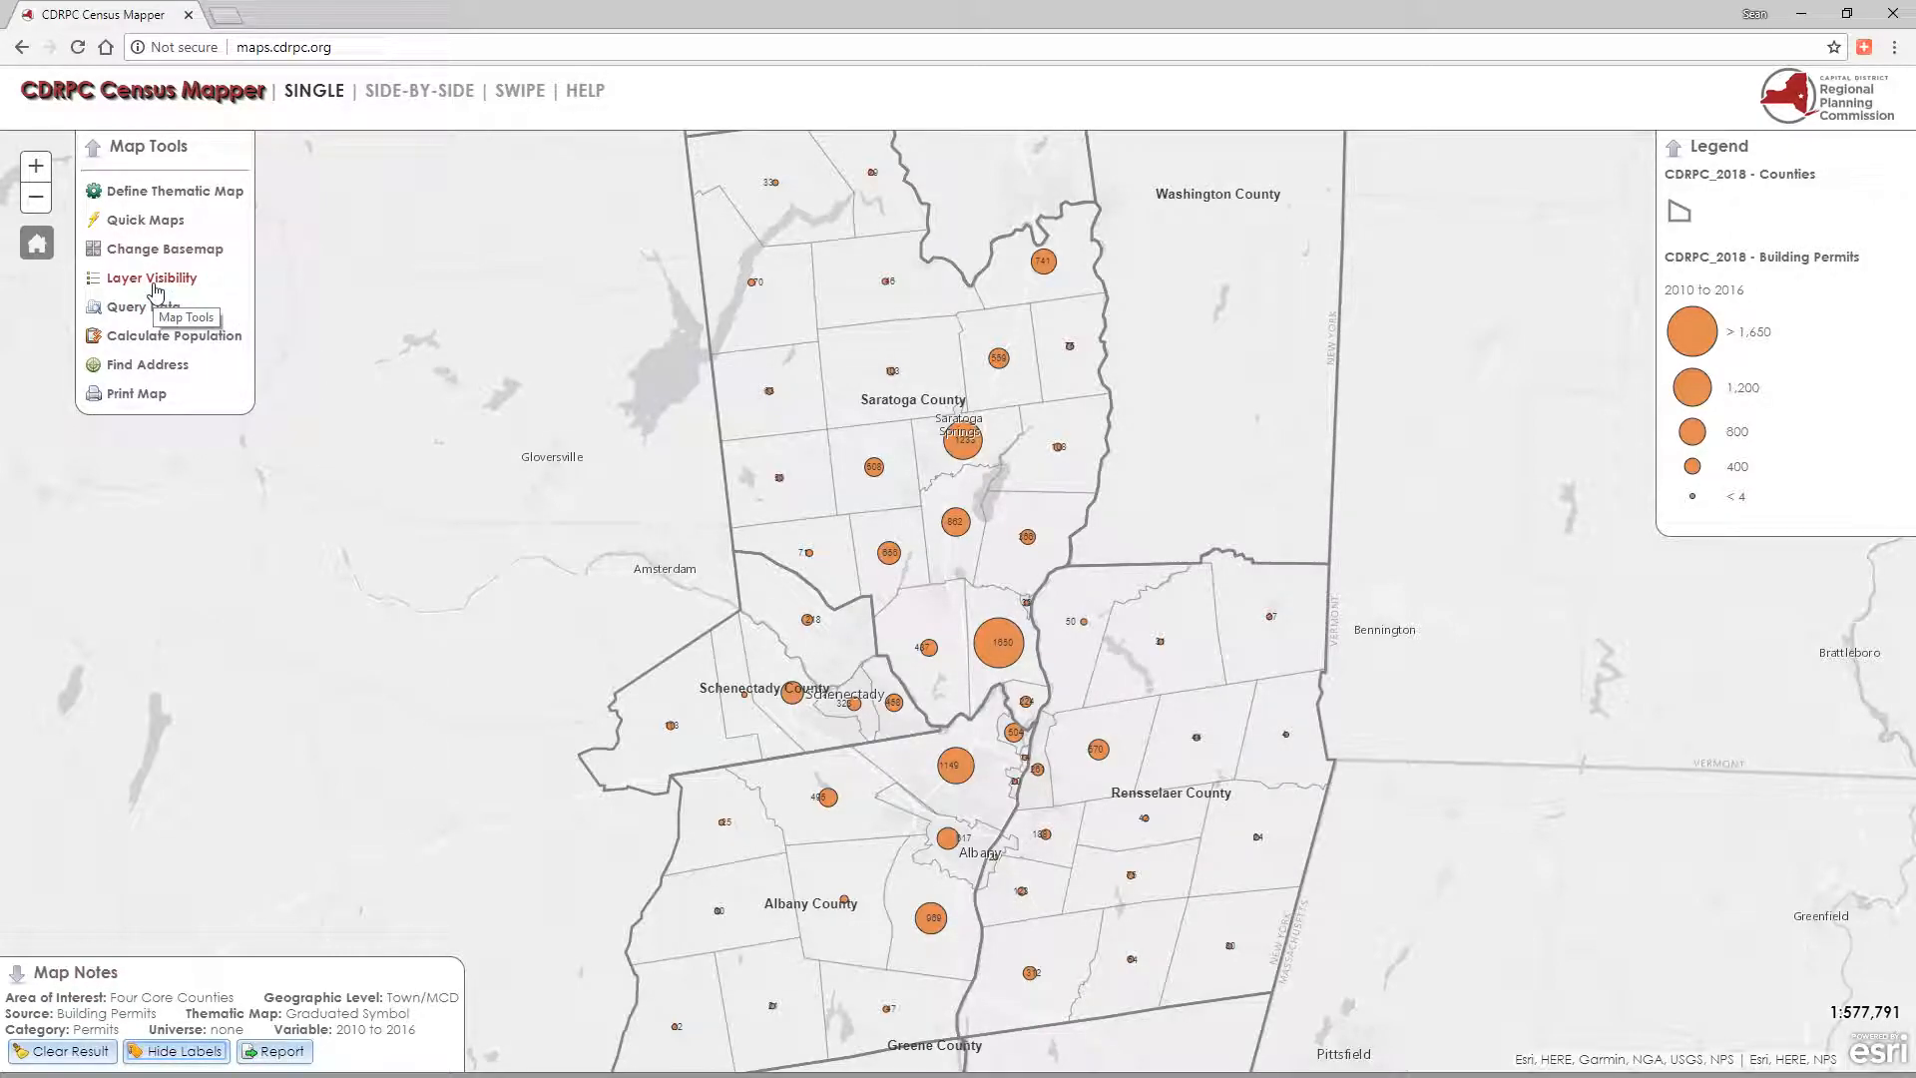
left_click(157, 279)
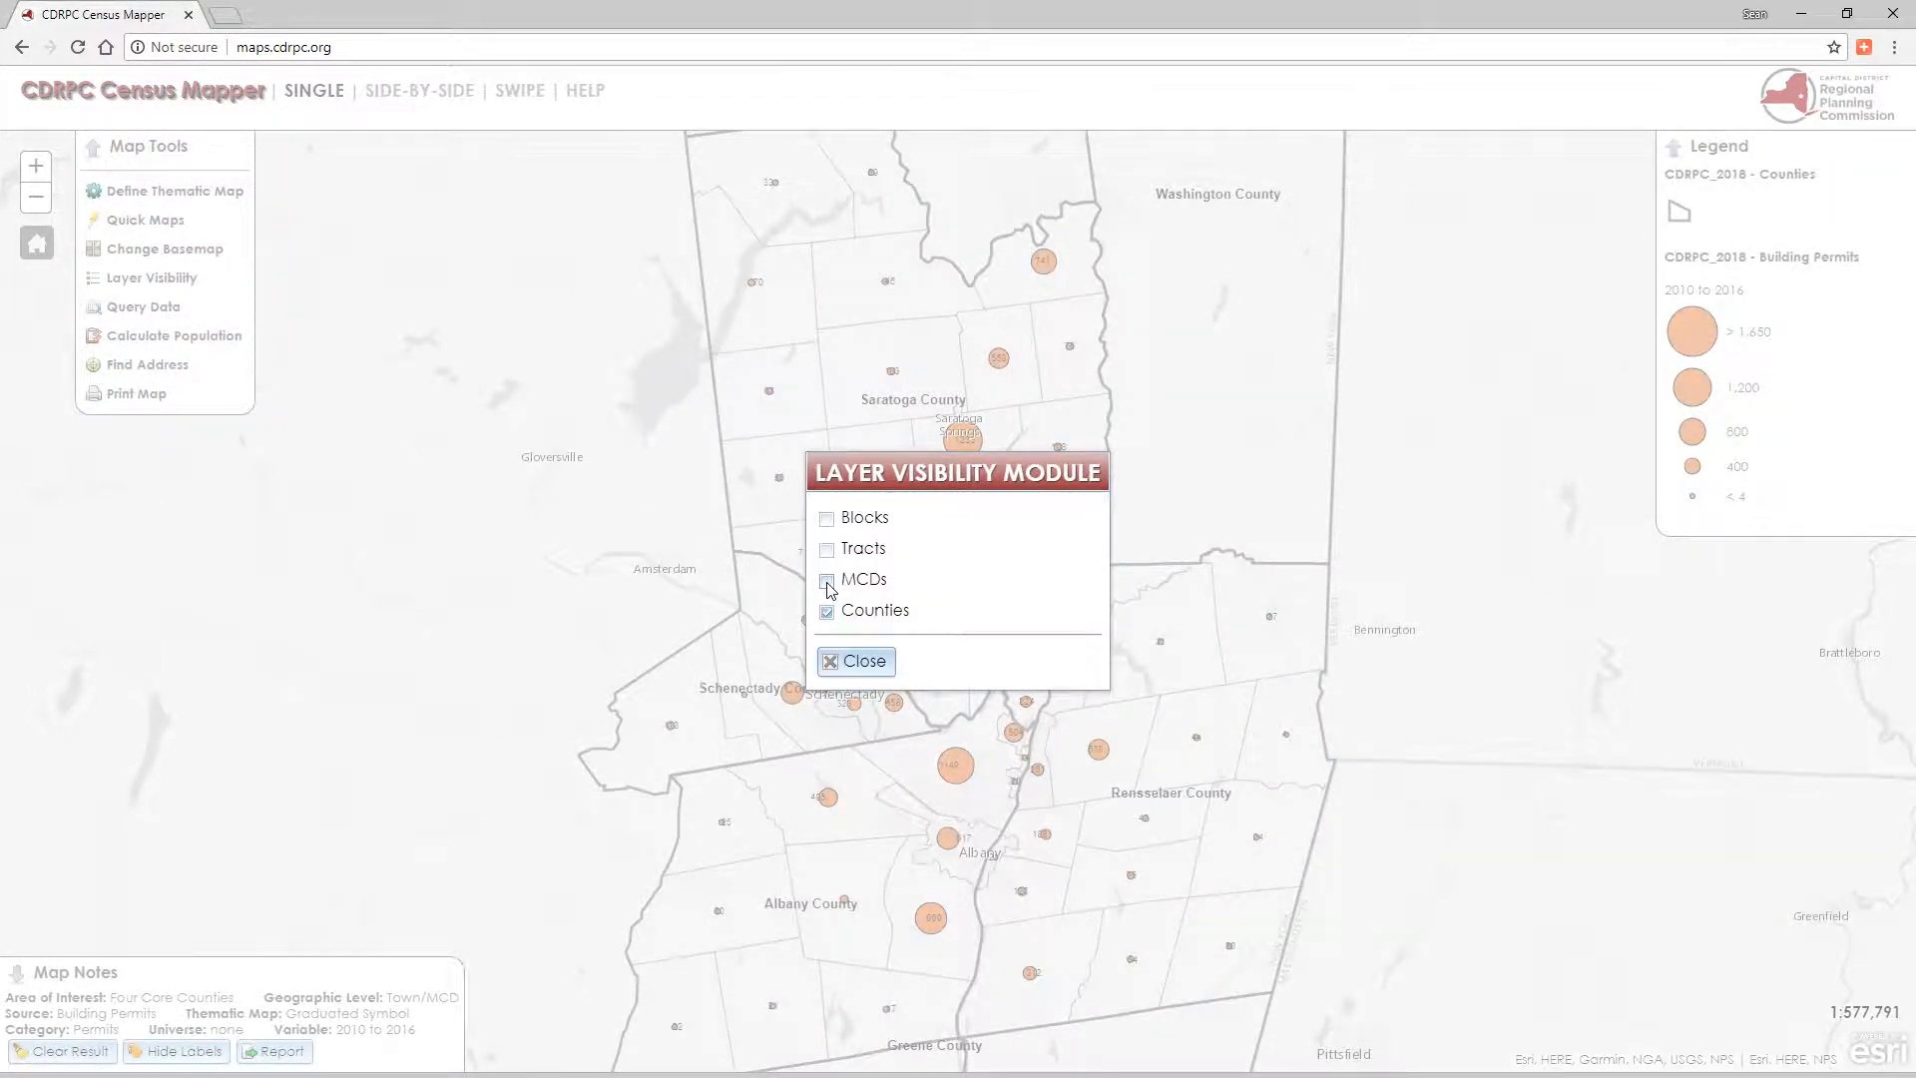
left_click(828, 583)
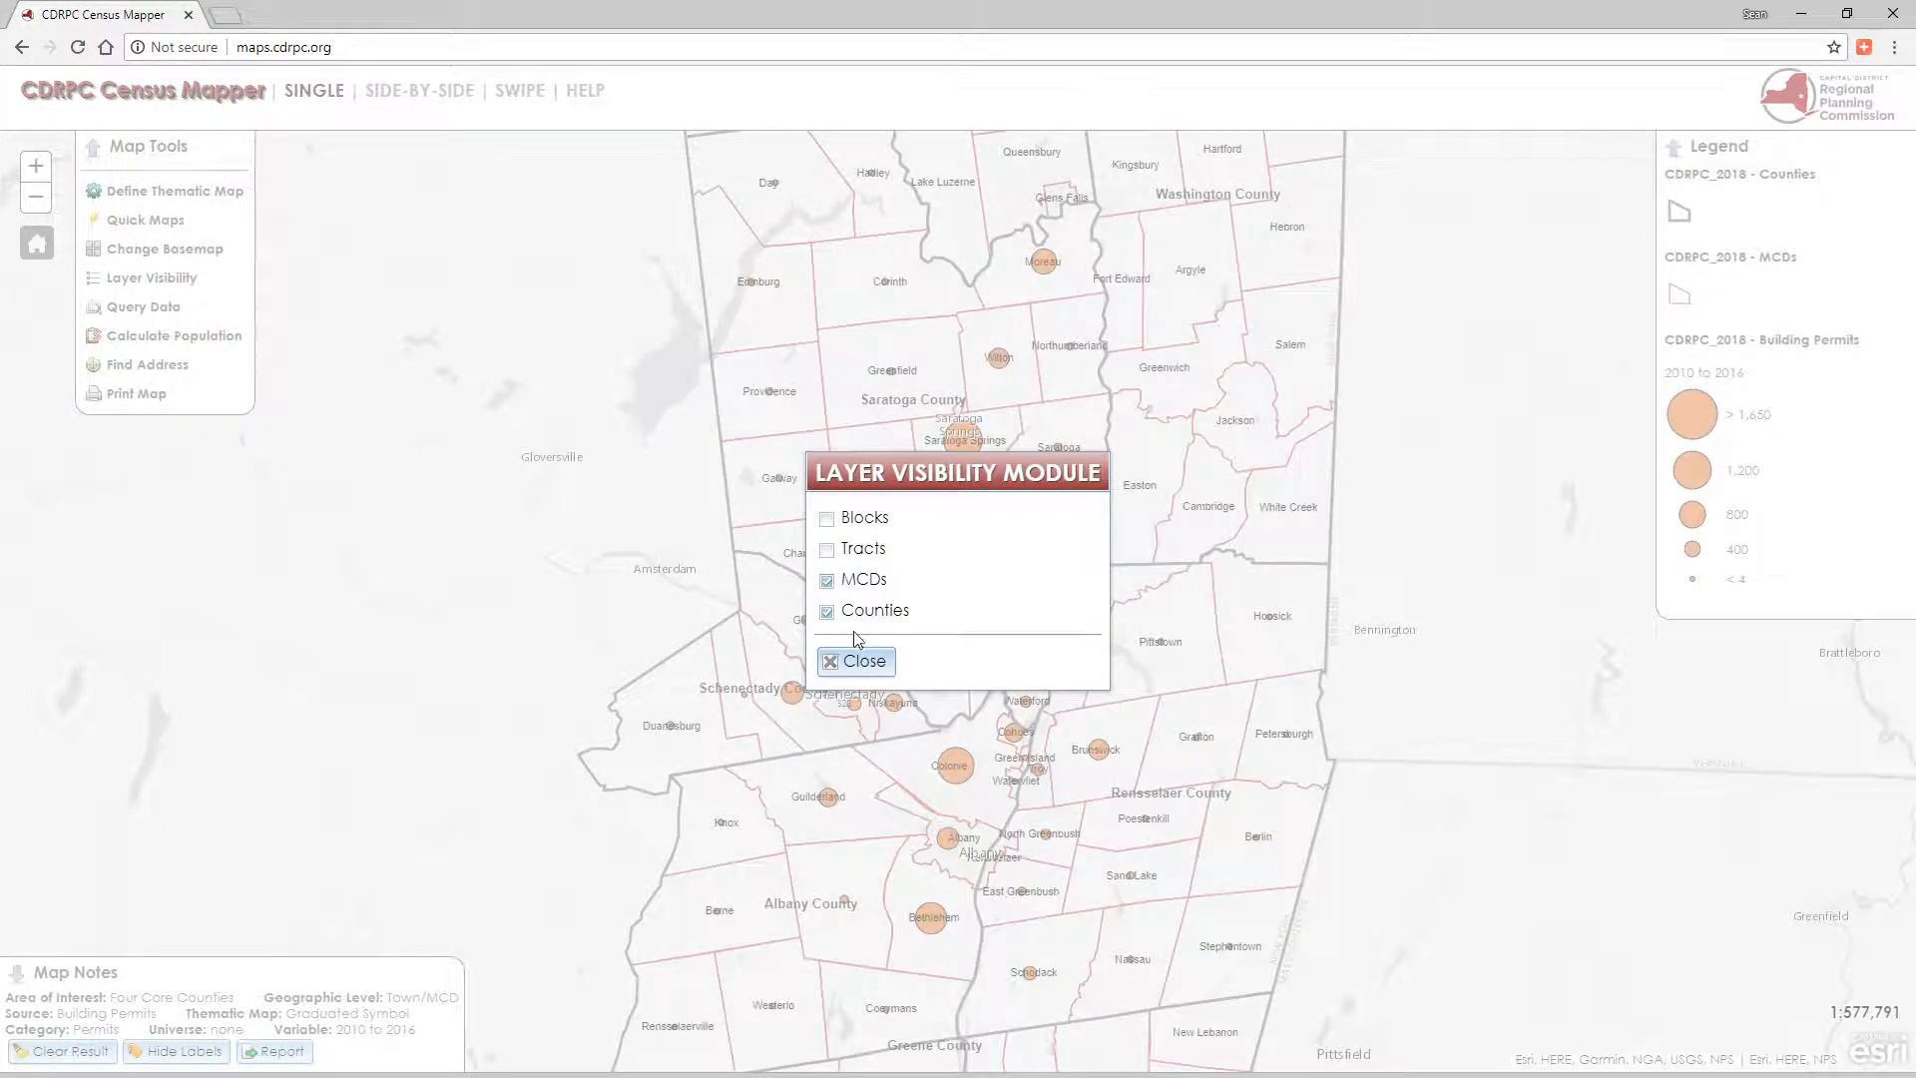
left_click(864, 664)
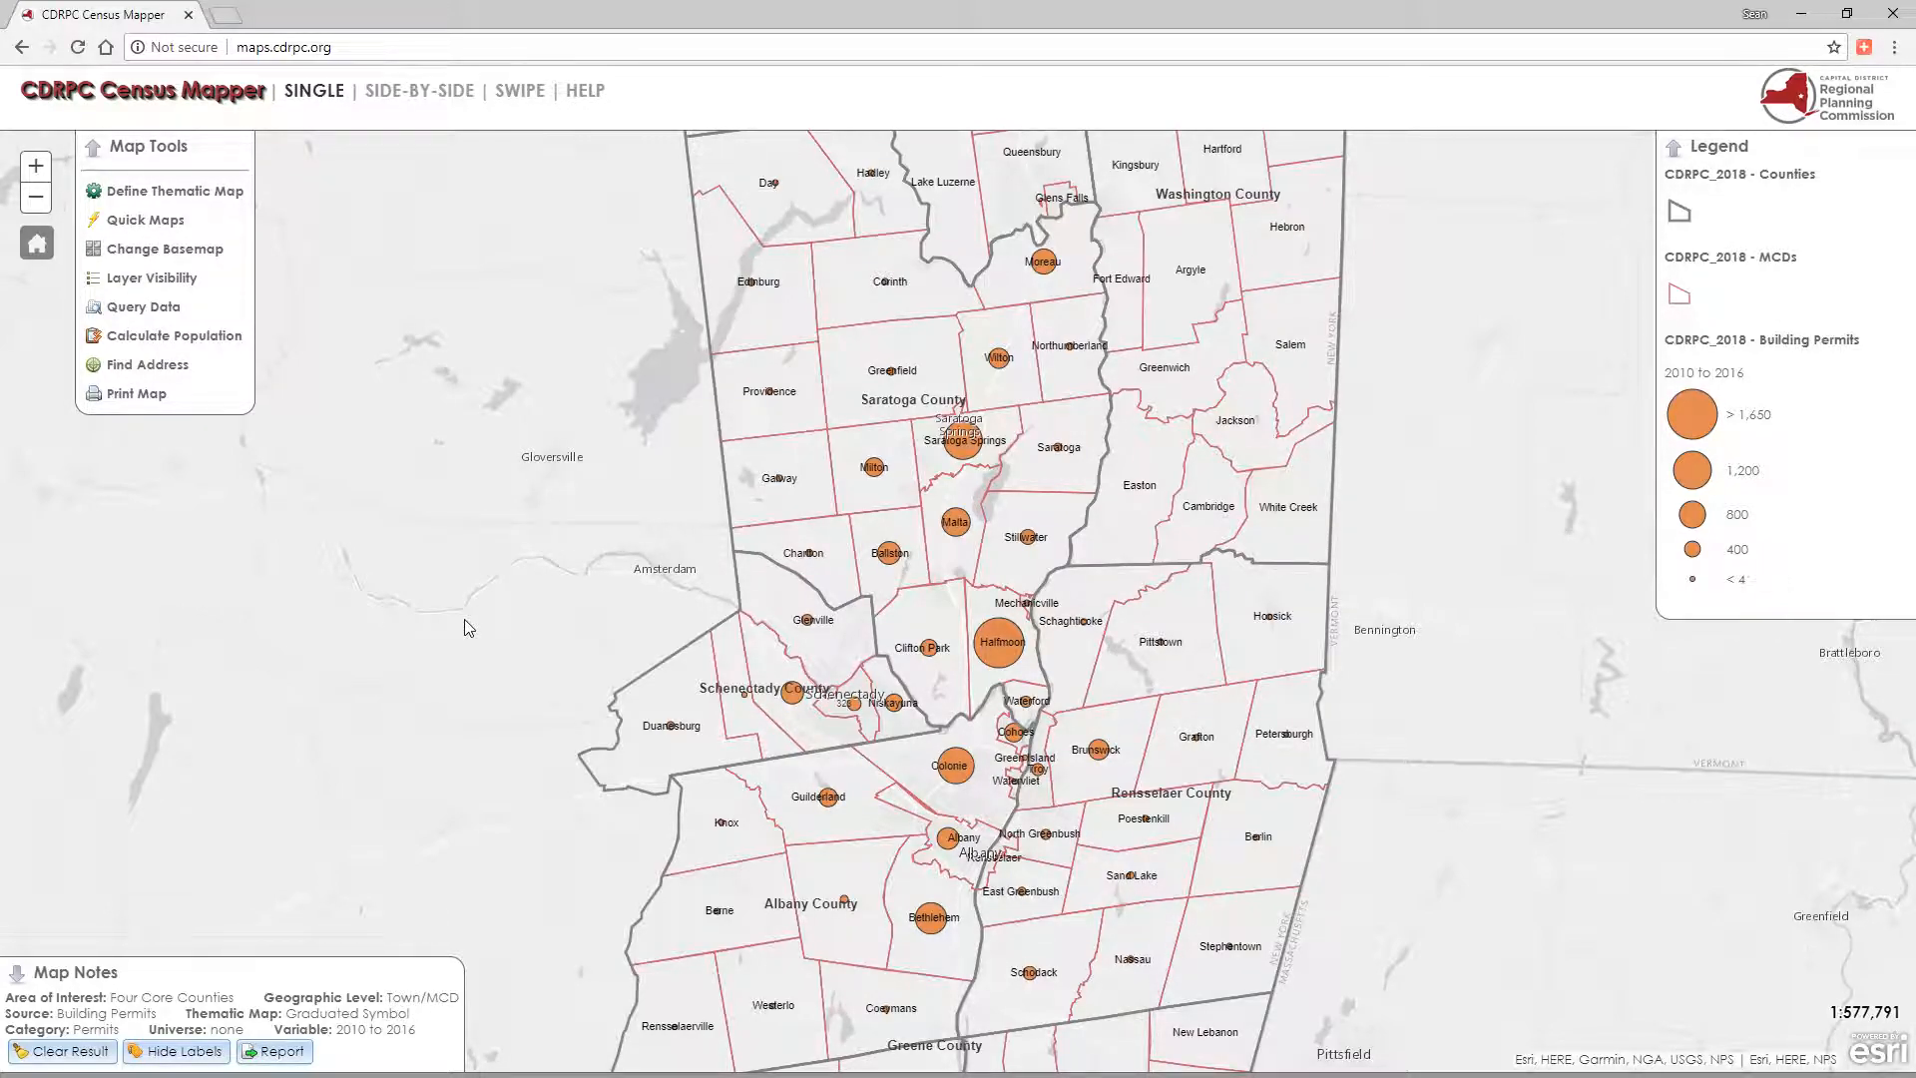
Open the thematic map report for the building permits and review its county and town totals
left_click(283, 1052)
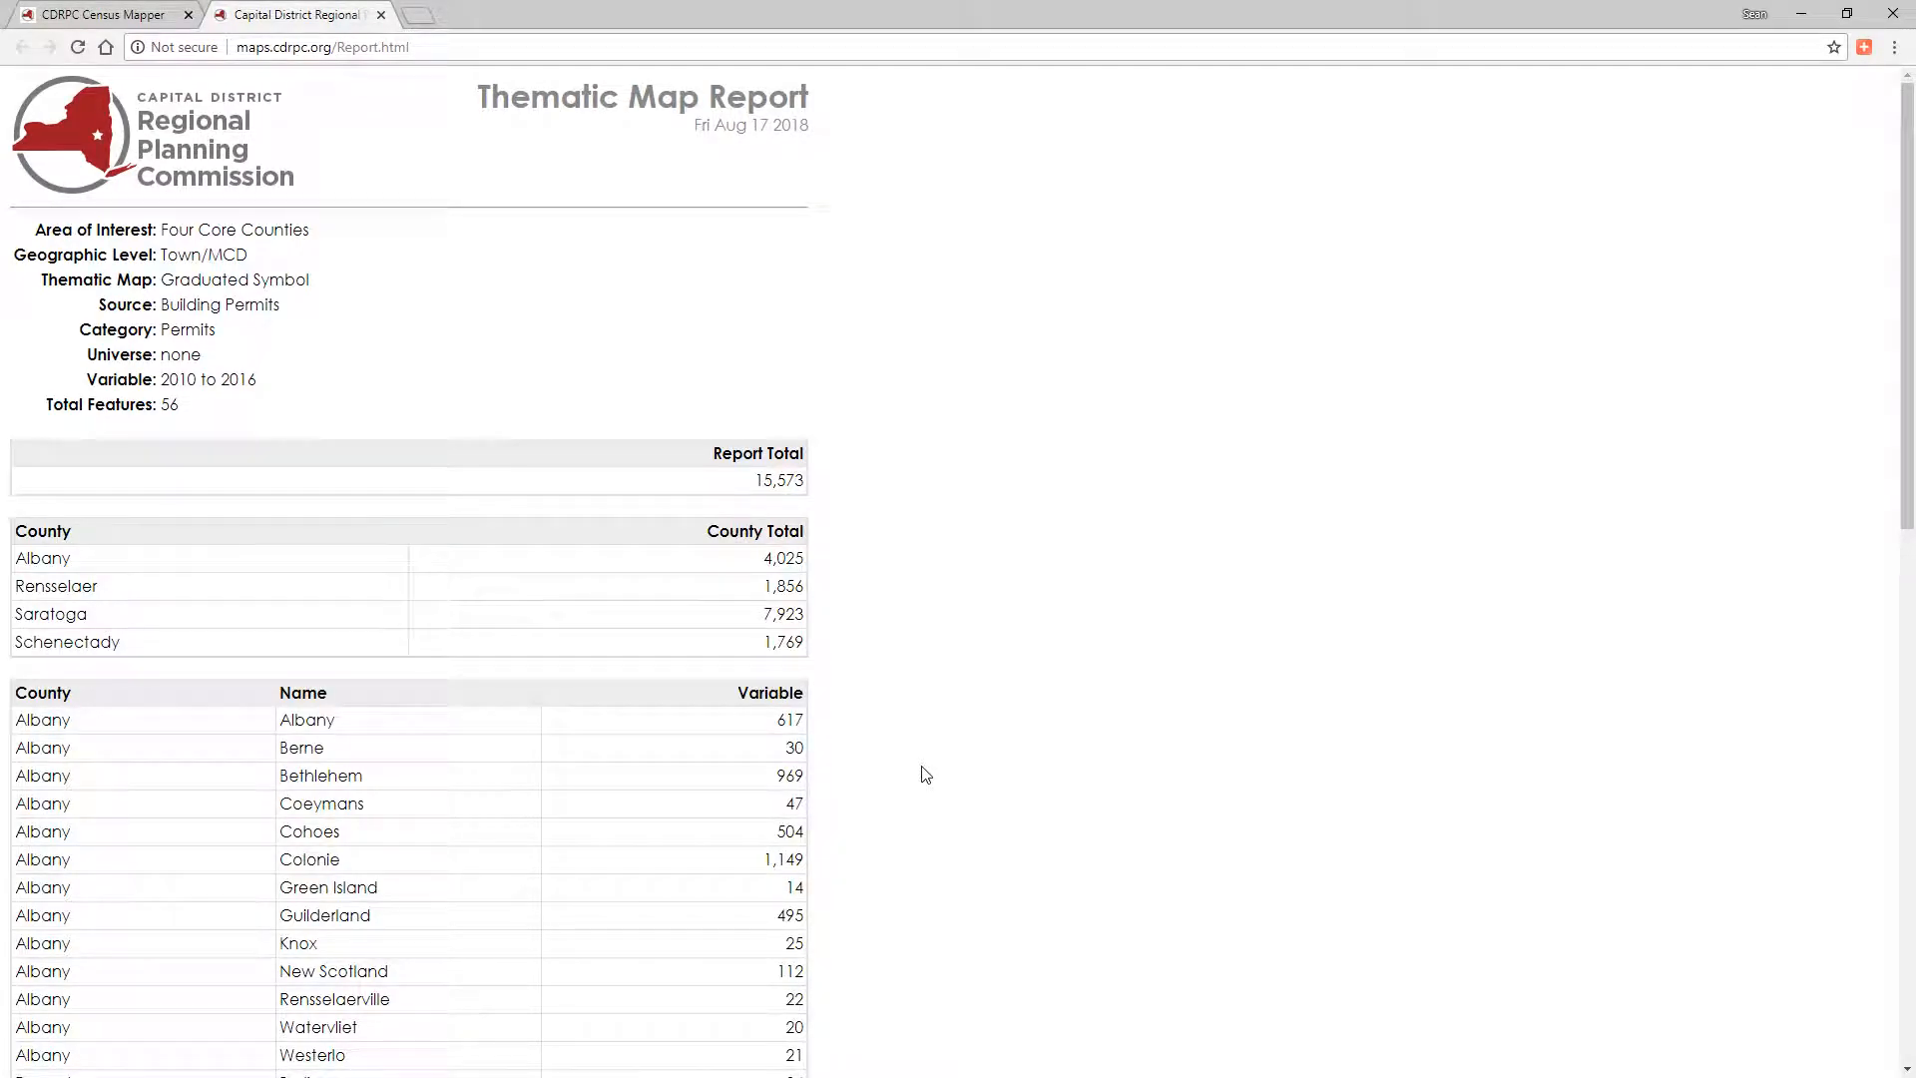
scroll(926, 775, "down", 2)
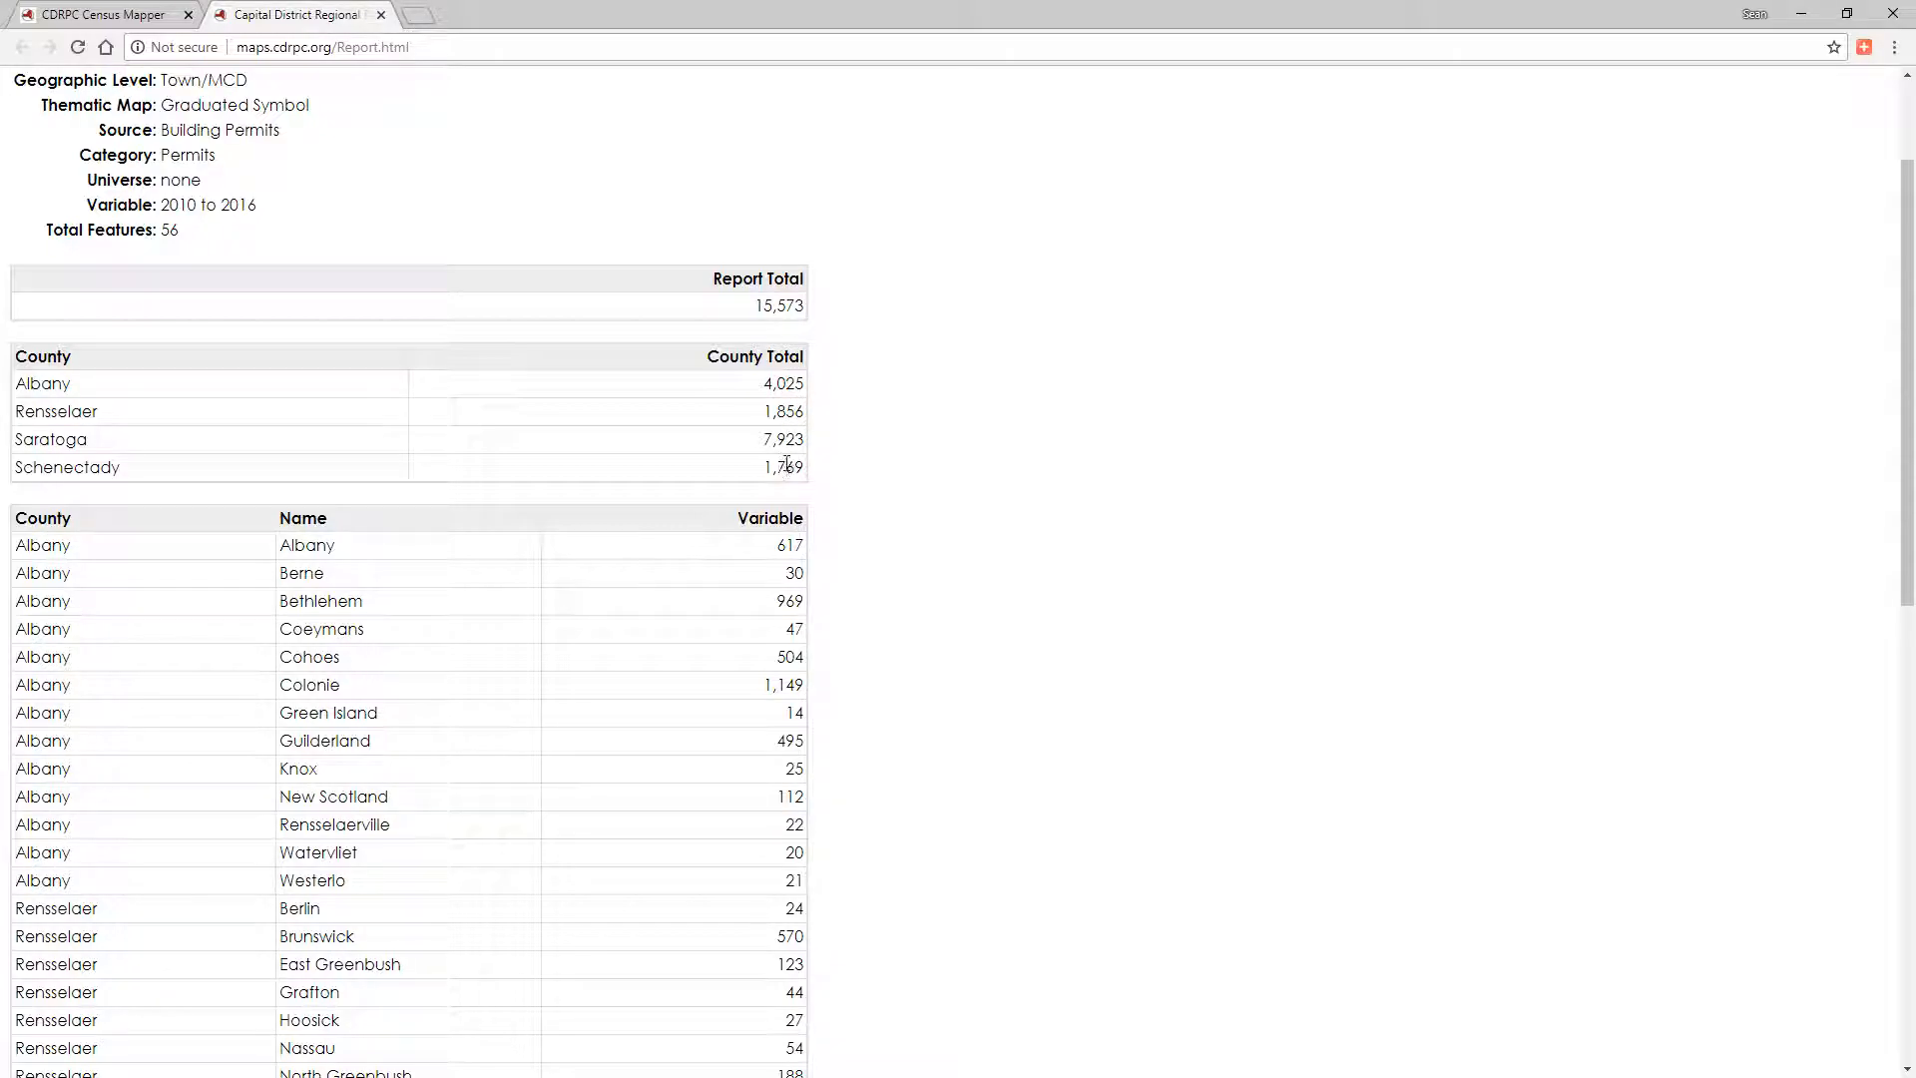
Select the full town-level table in the building permits report for copying, and close the report
scroll(903, 761, "down", 2)
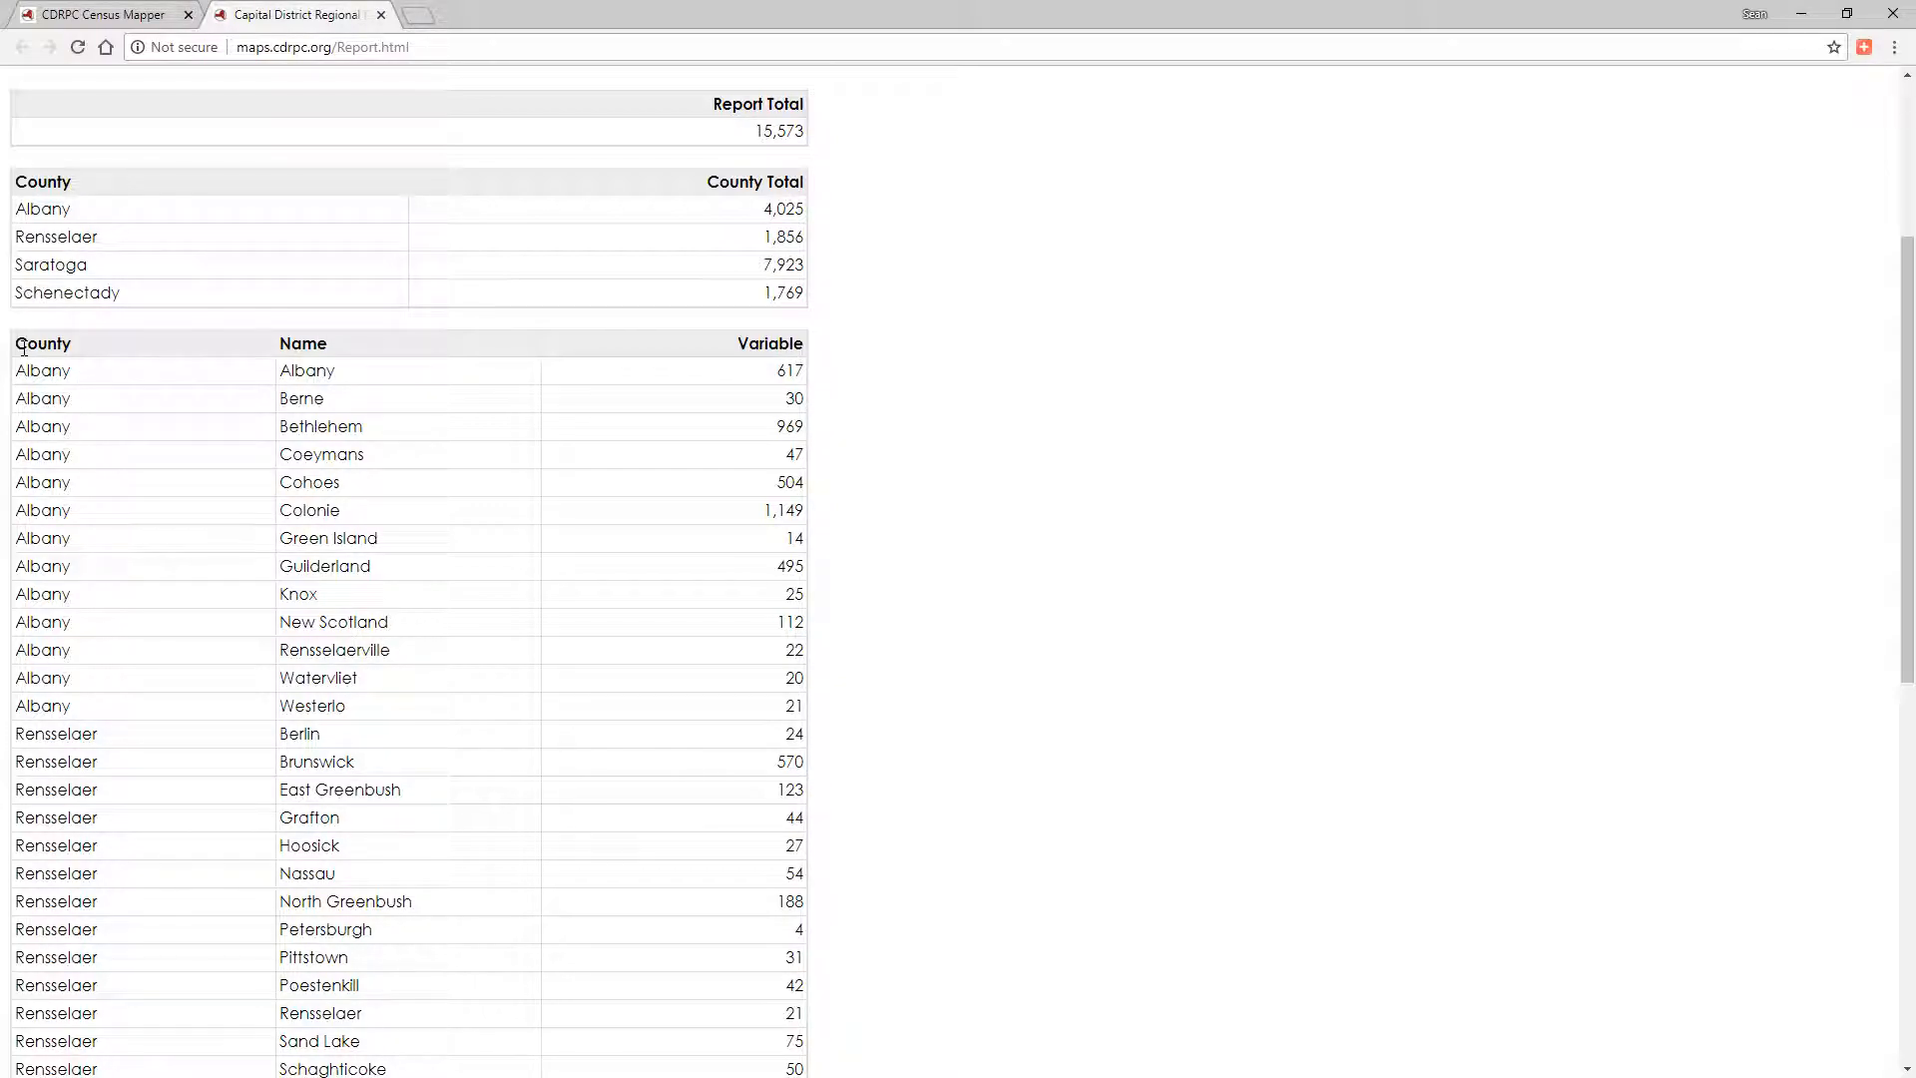
left_click_drag(20, 343, 825, 1063)
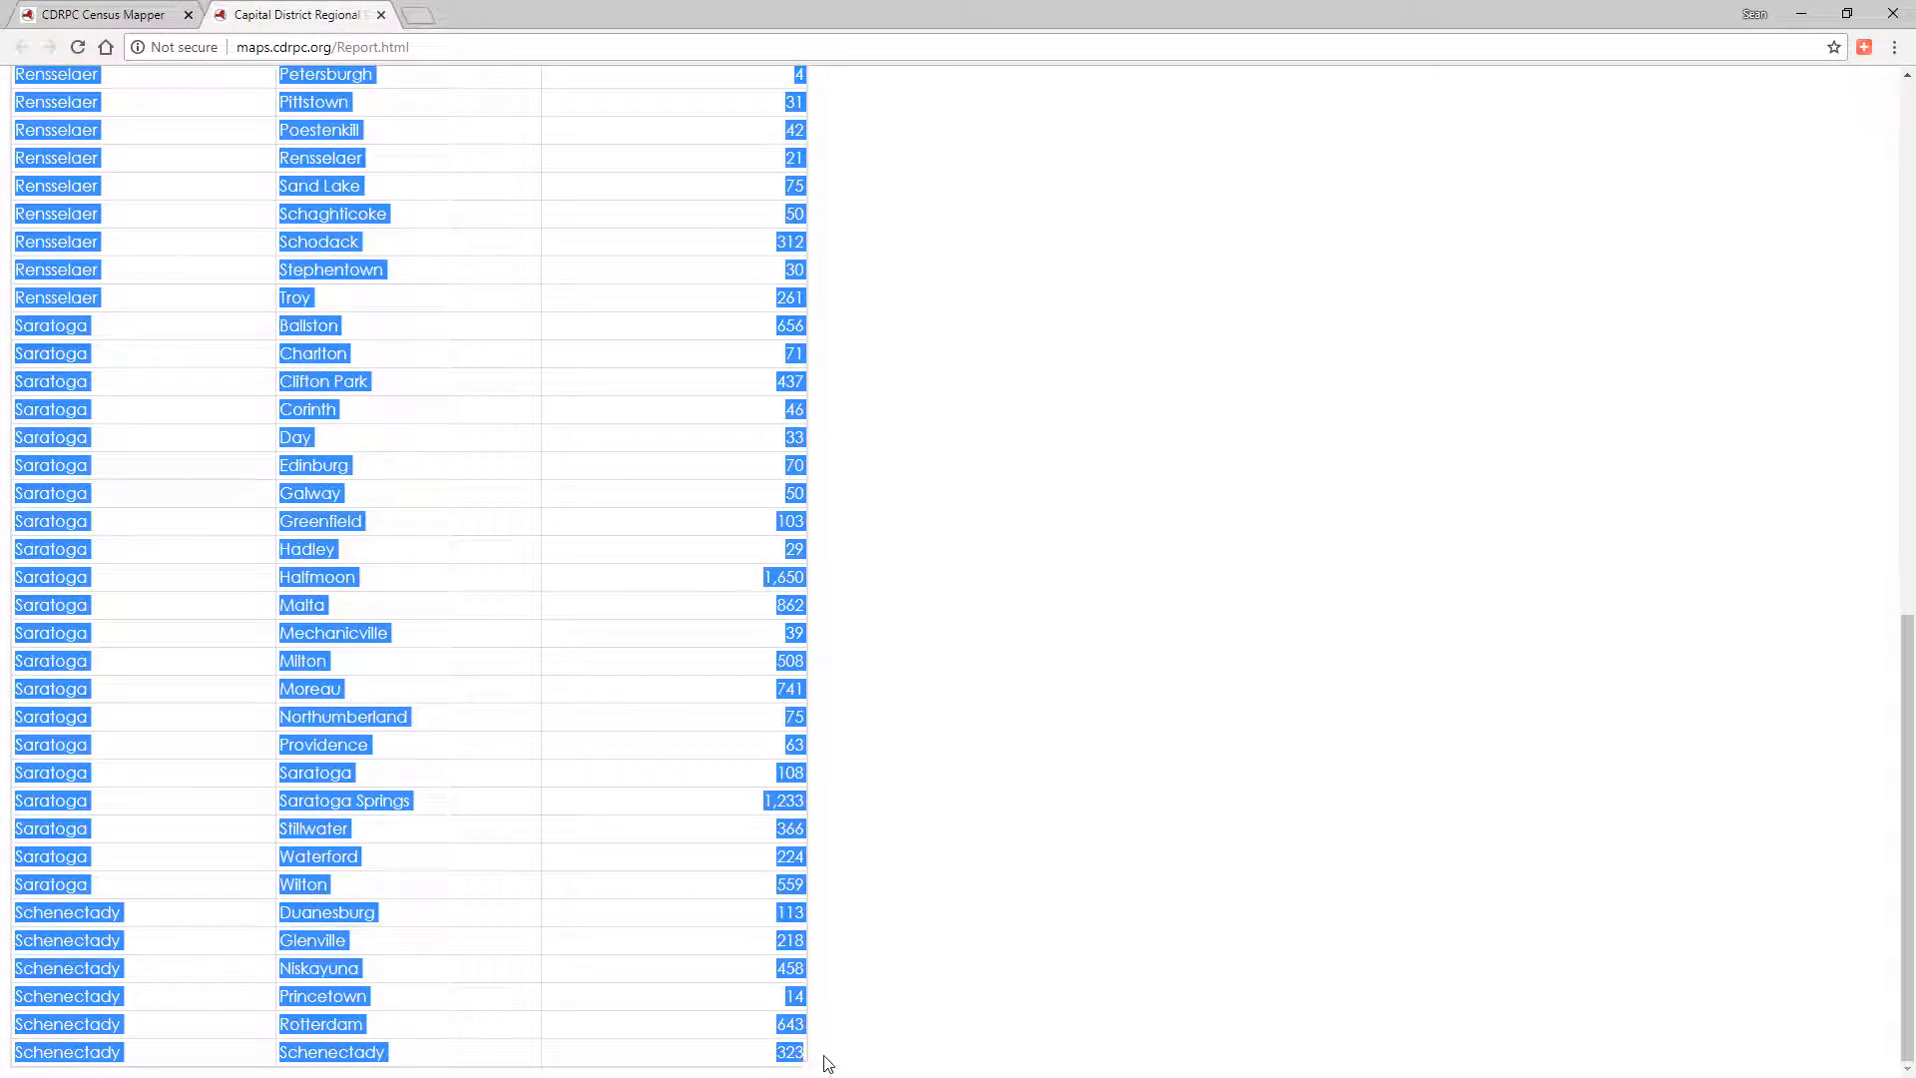
right_click(784, 949)
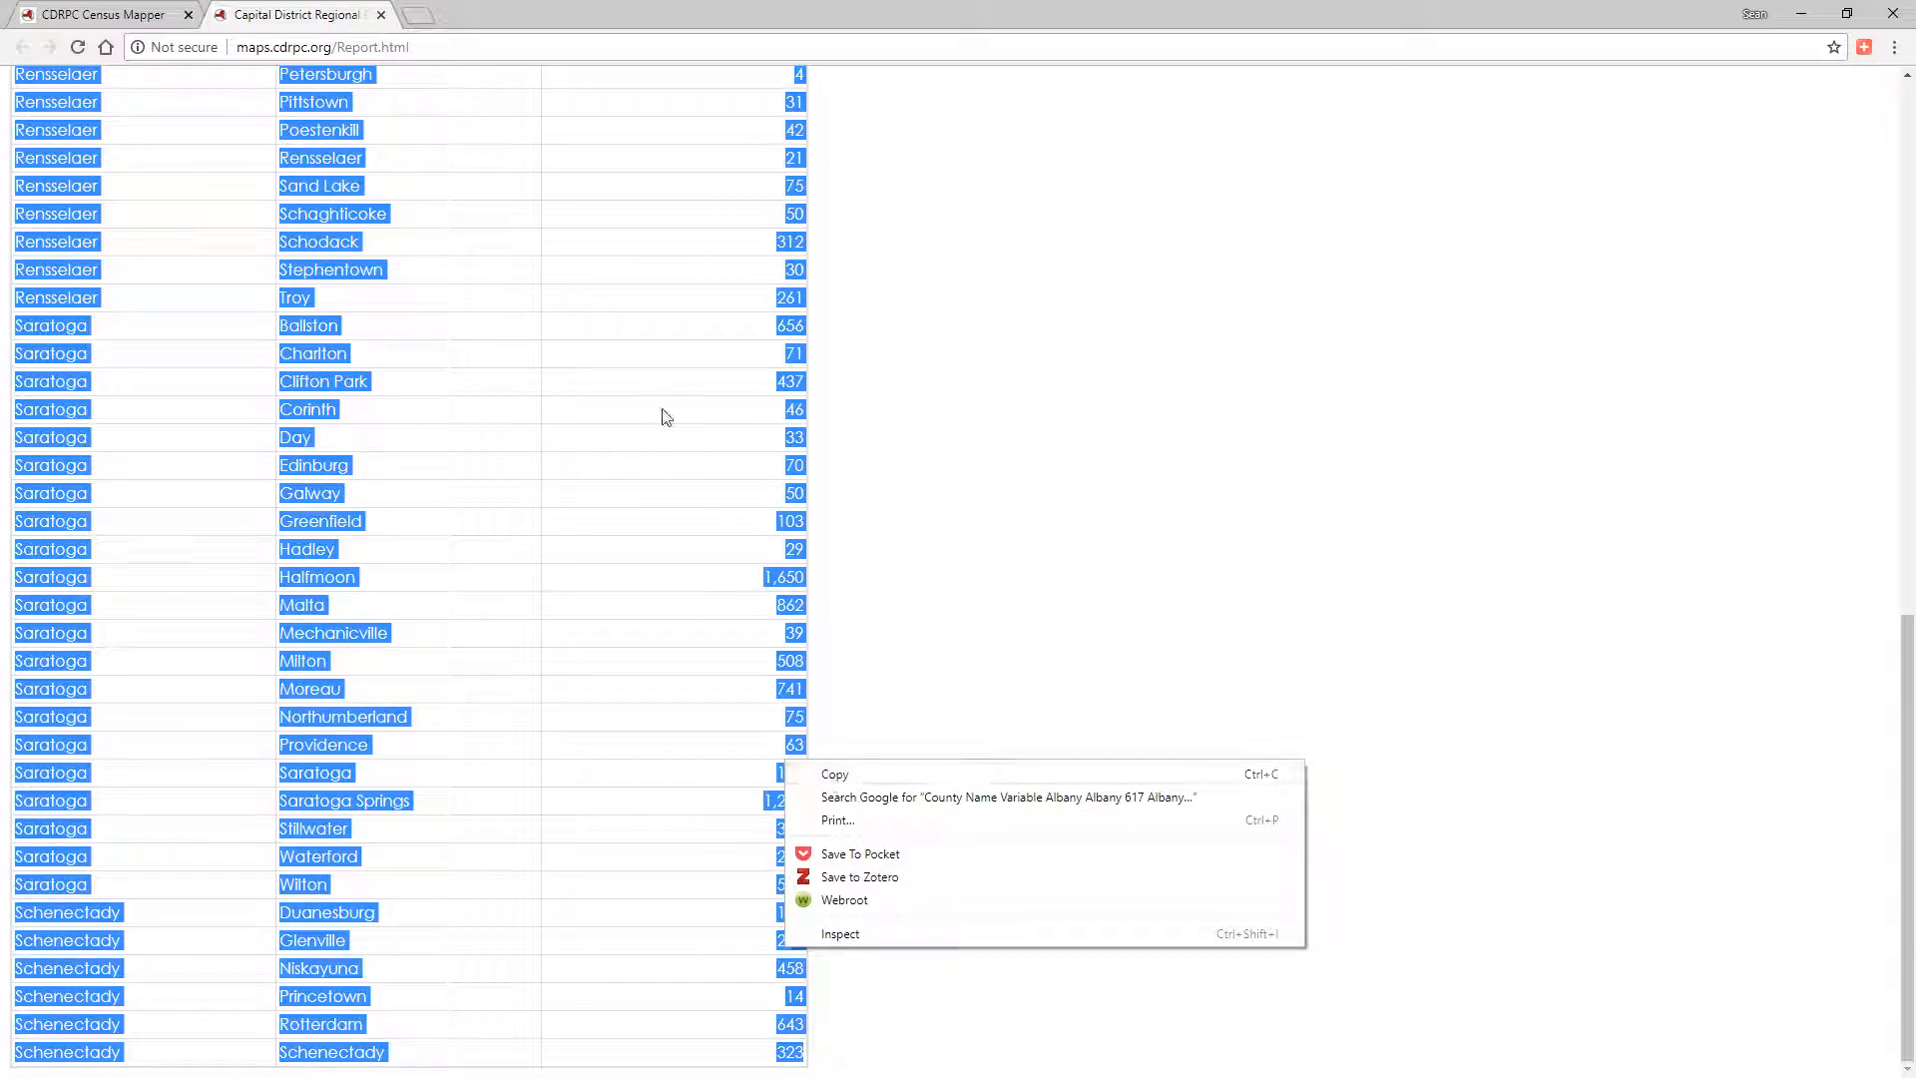
left_click(380, 15)
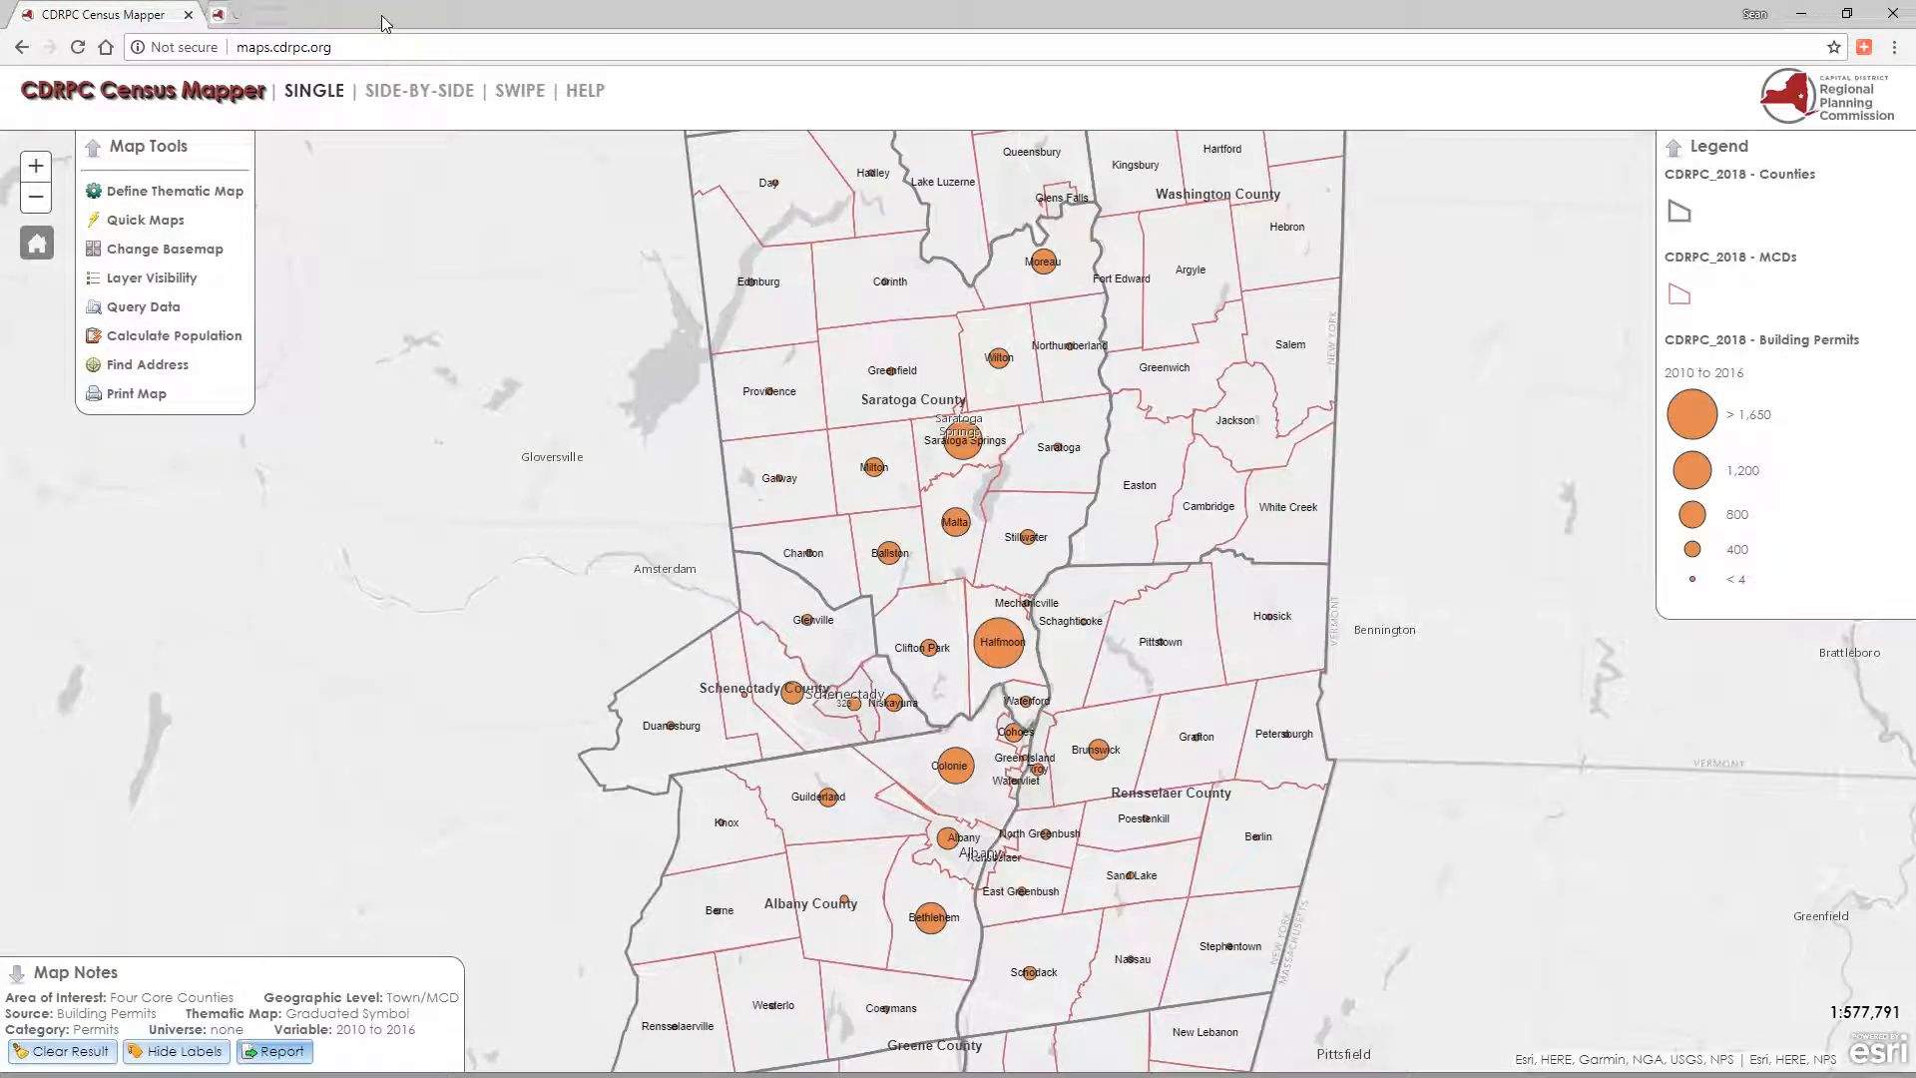
Clear the building permits result from the map and hide the MCDs layer
left_click(81, 1056)
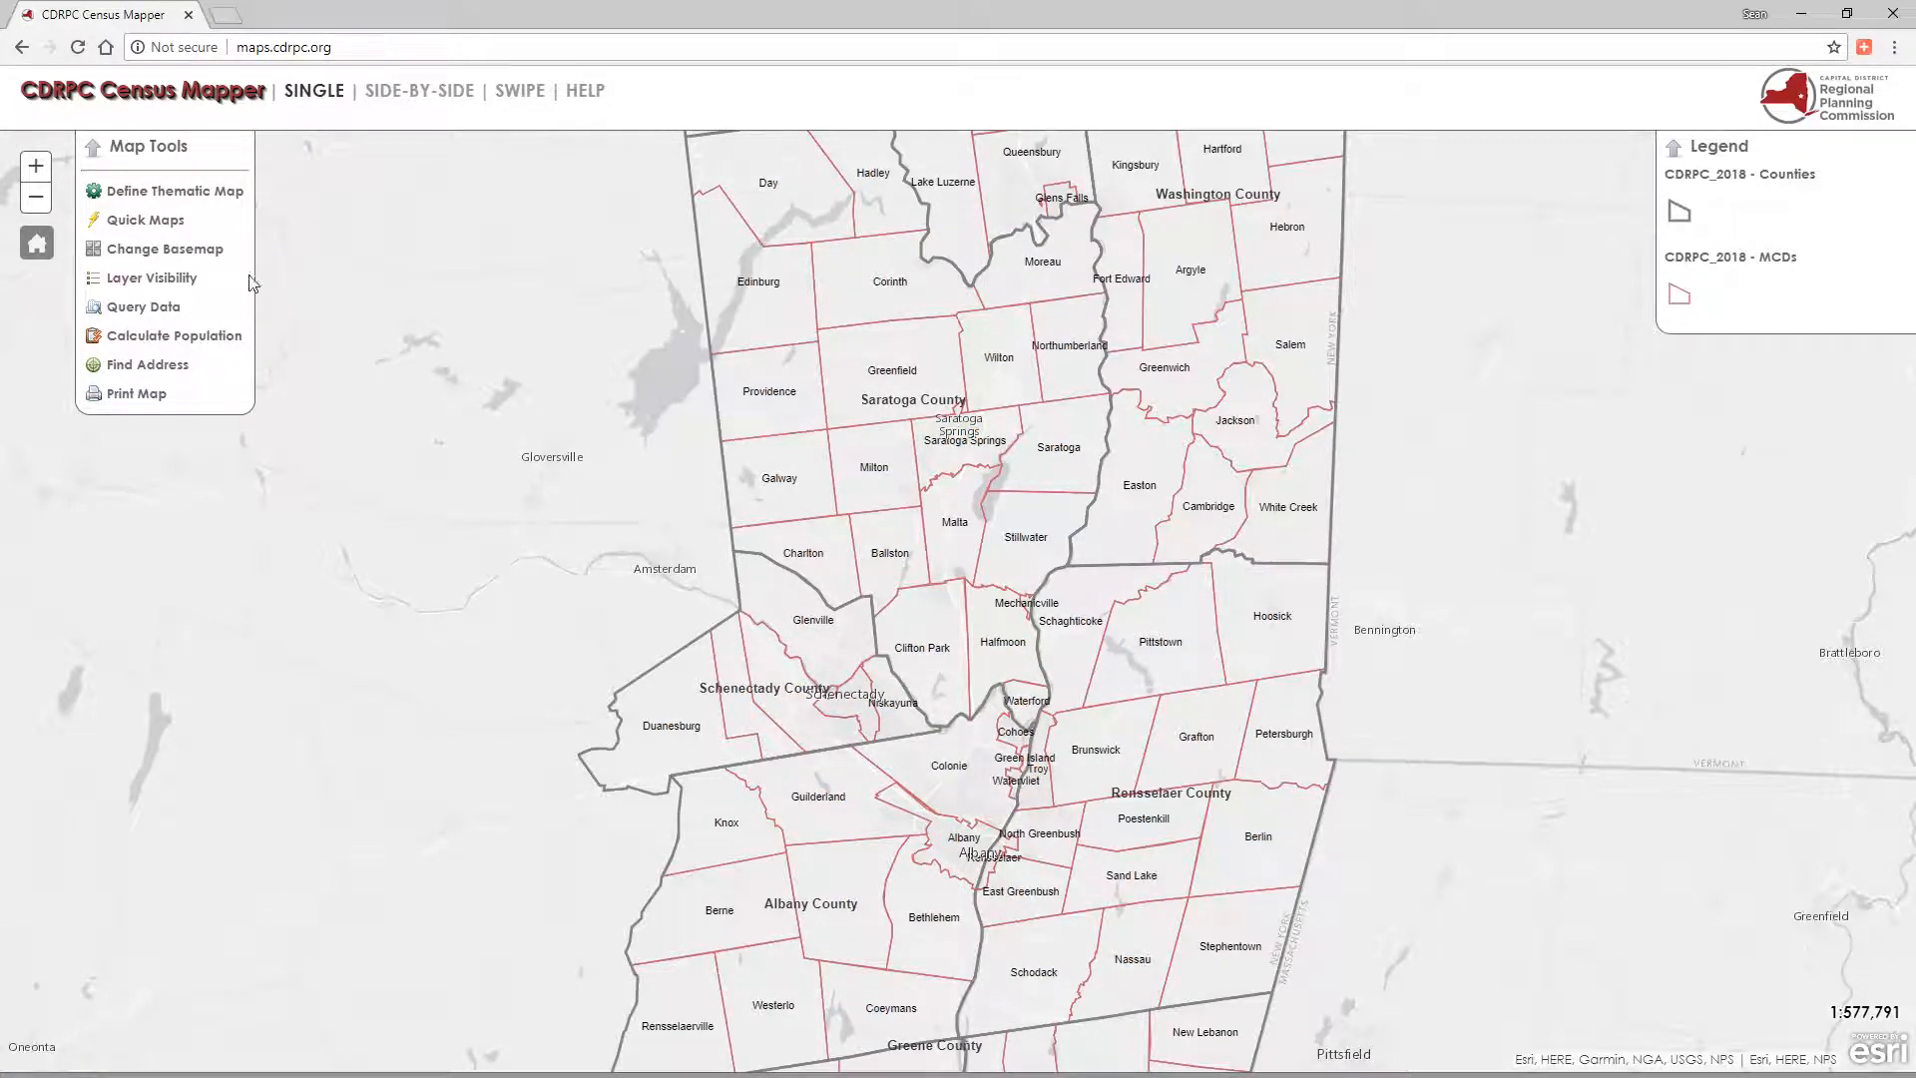
left_click(144, 283)
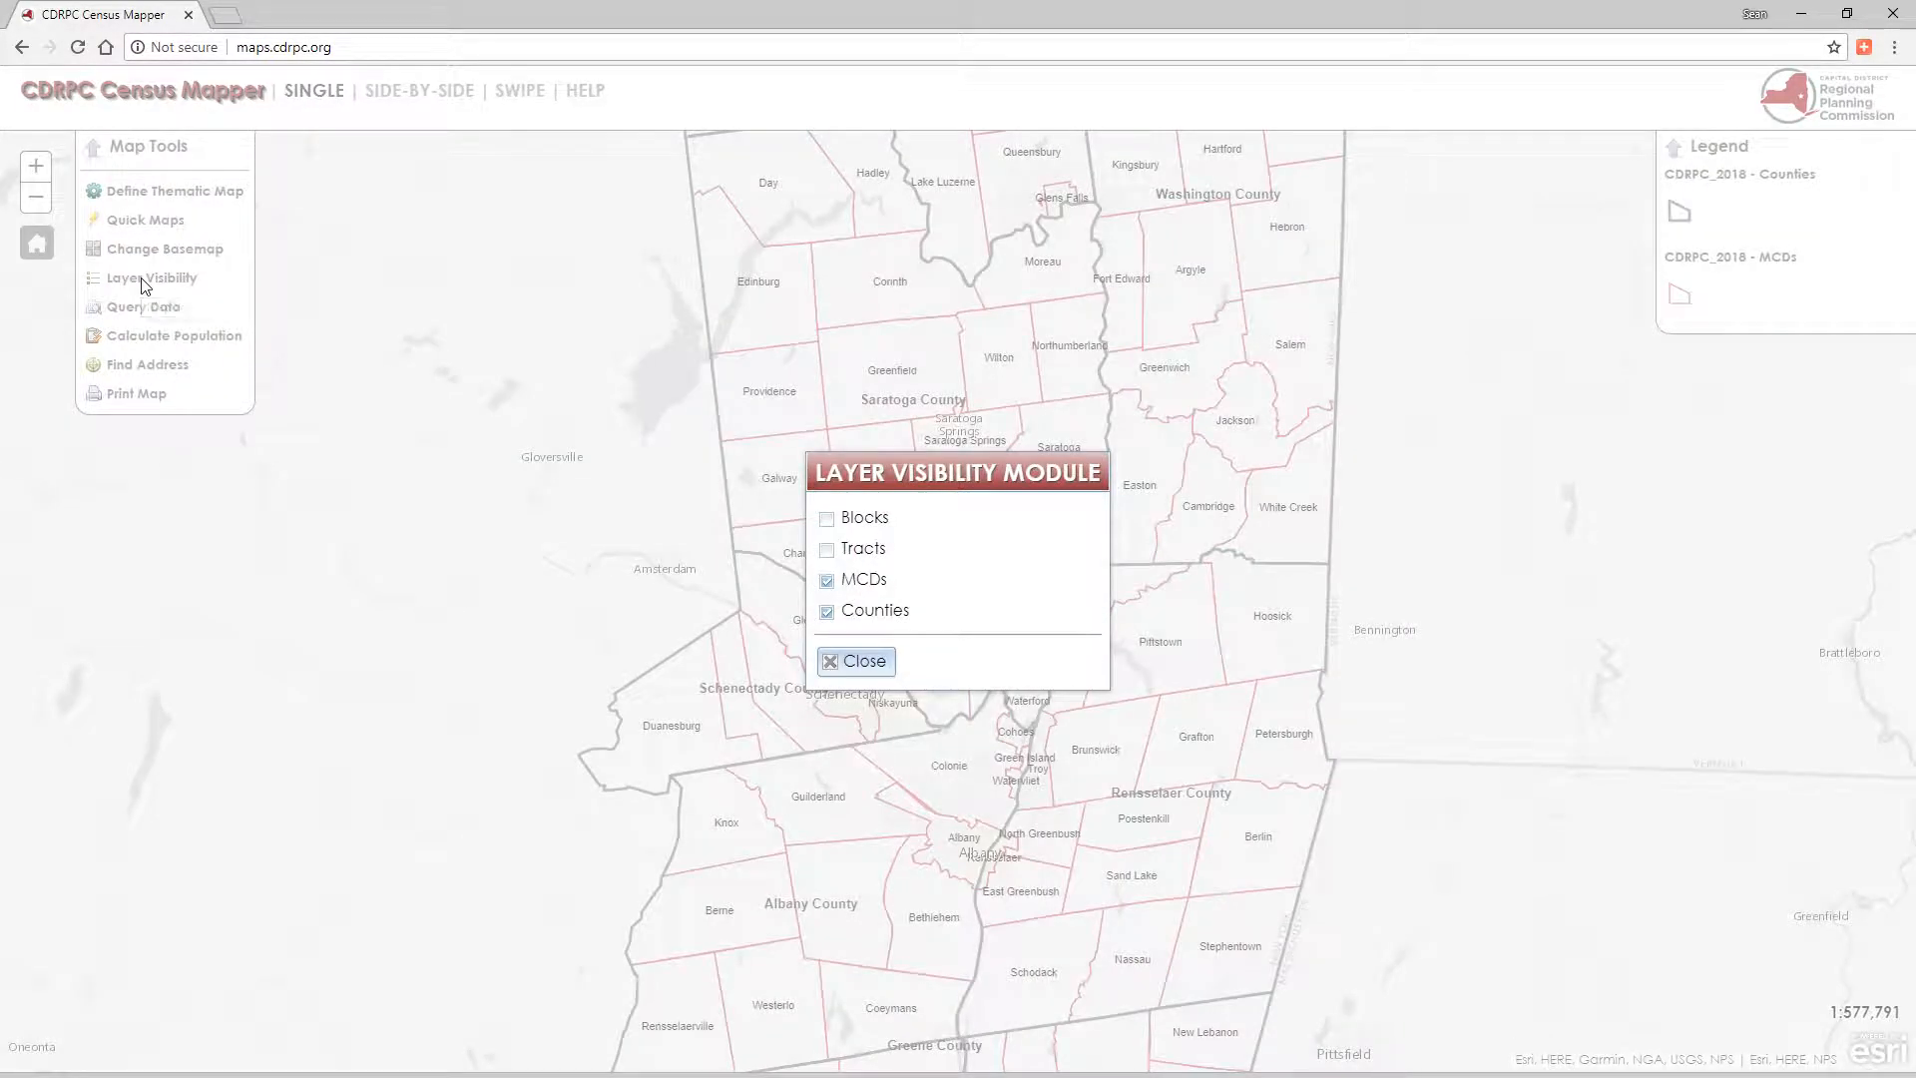
left_click(827, 580)
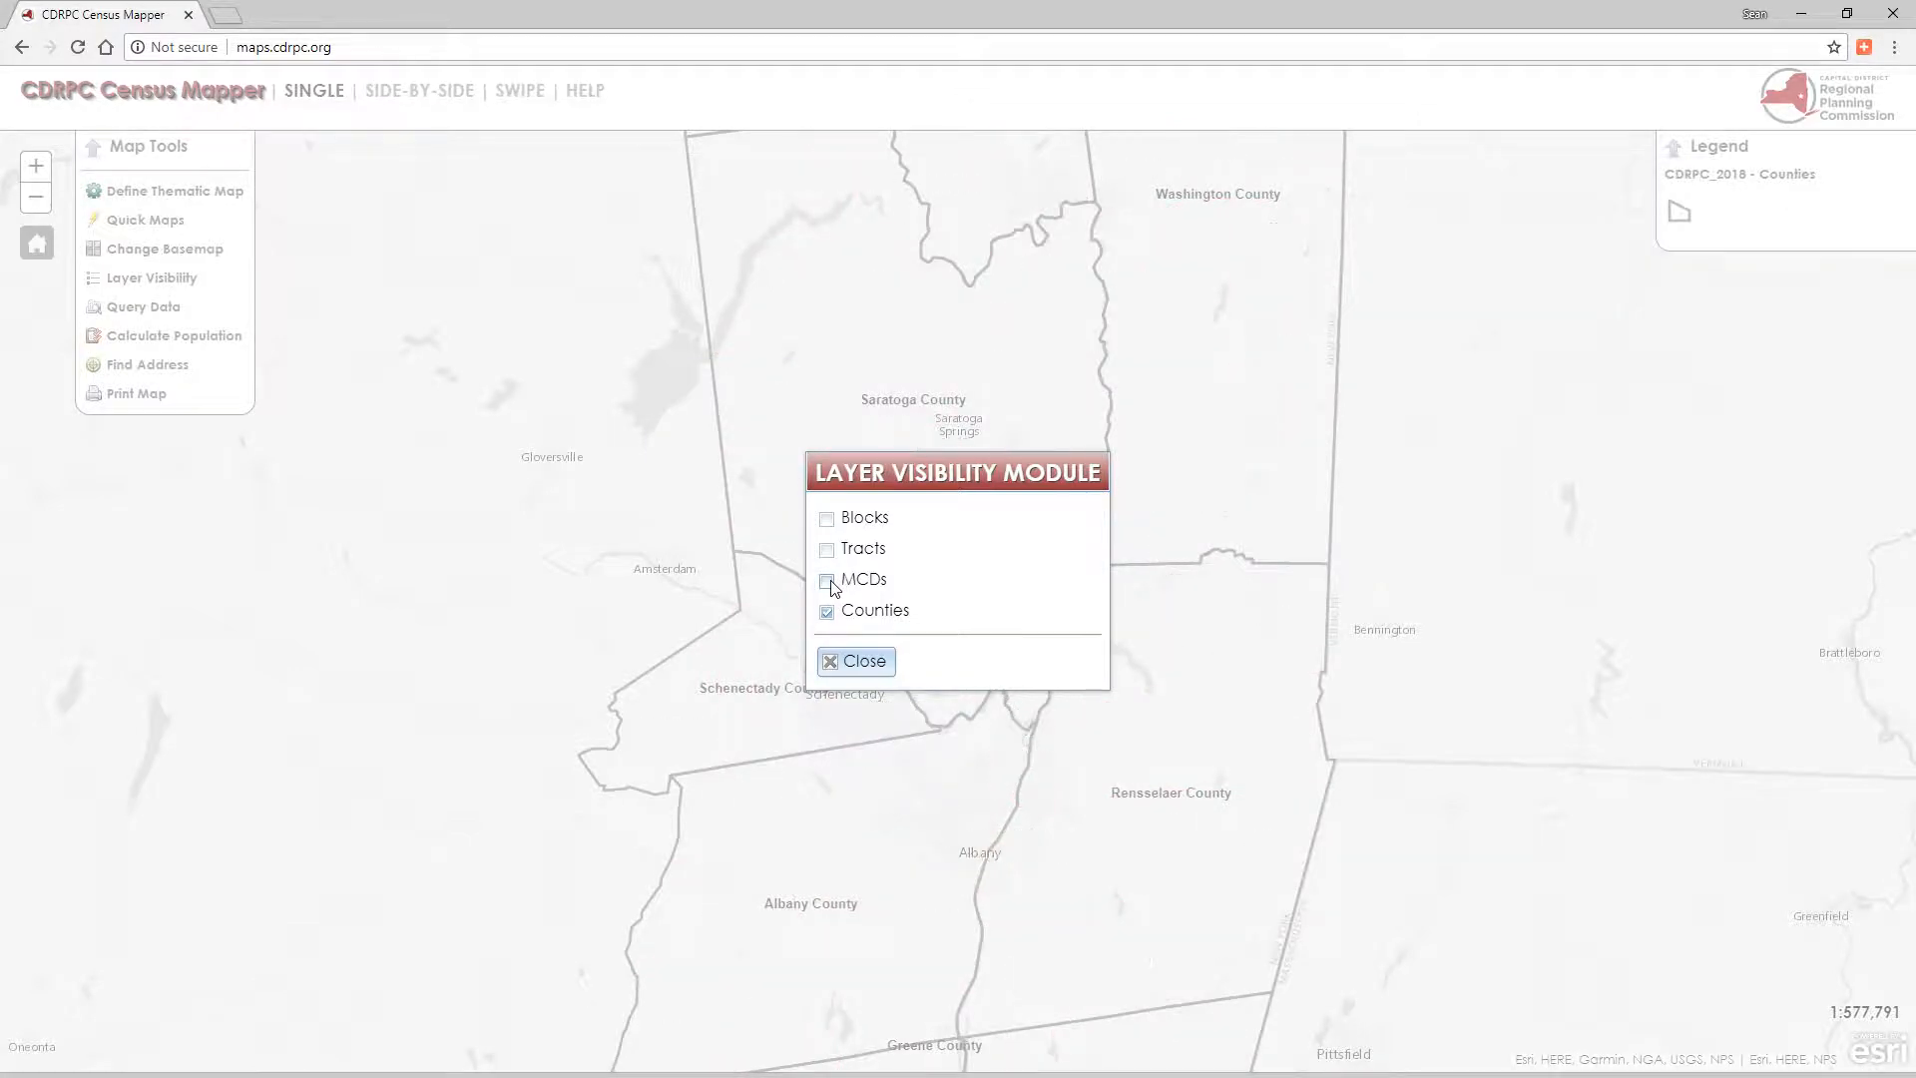
left_click(856, 666)
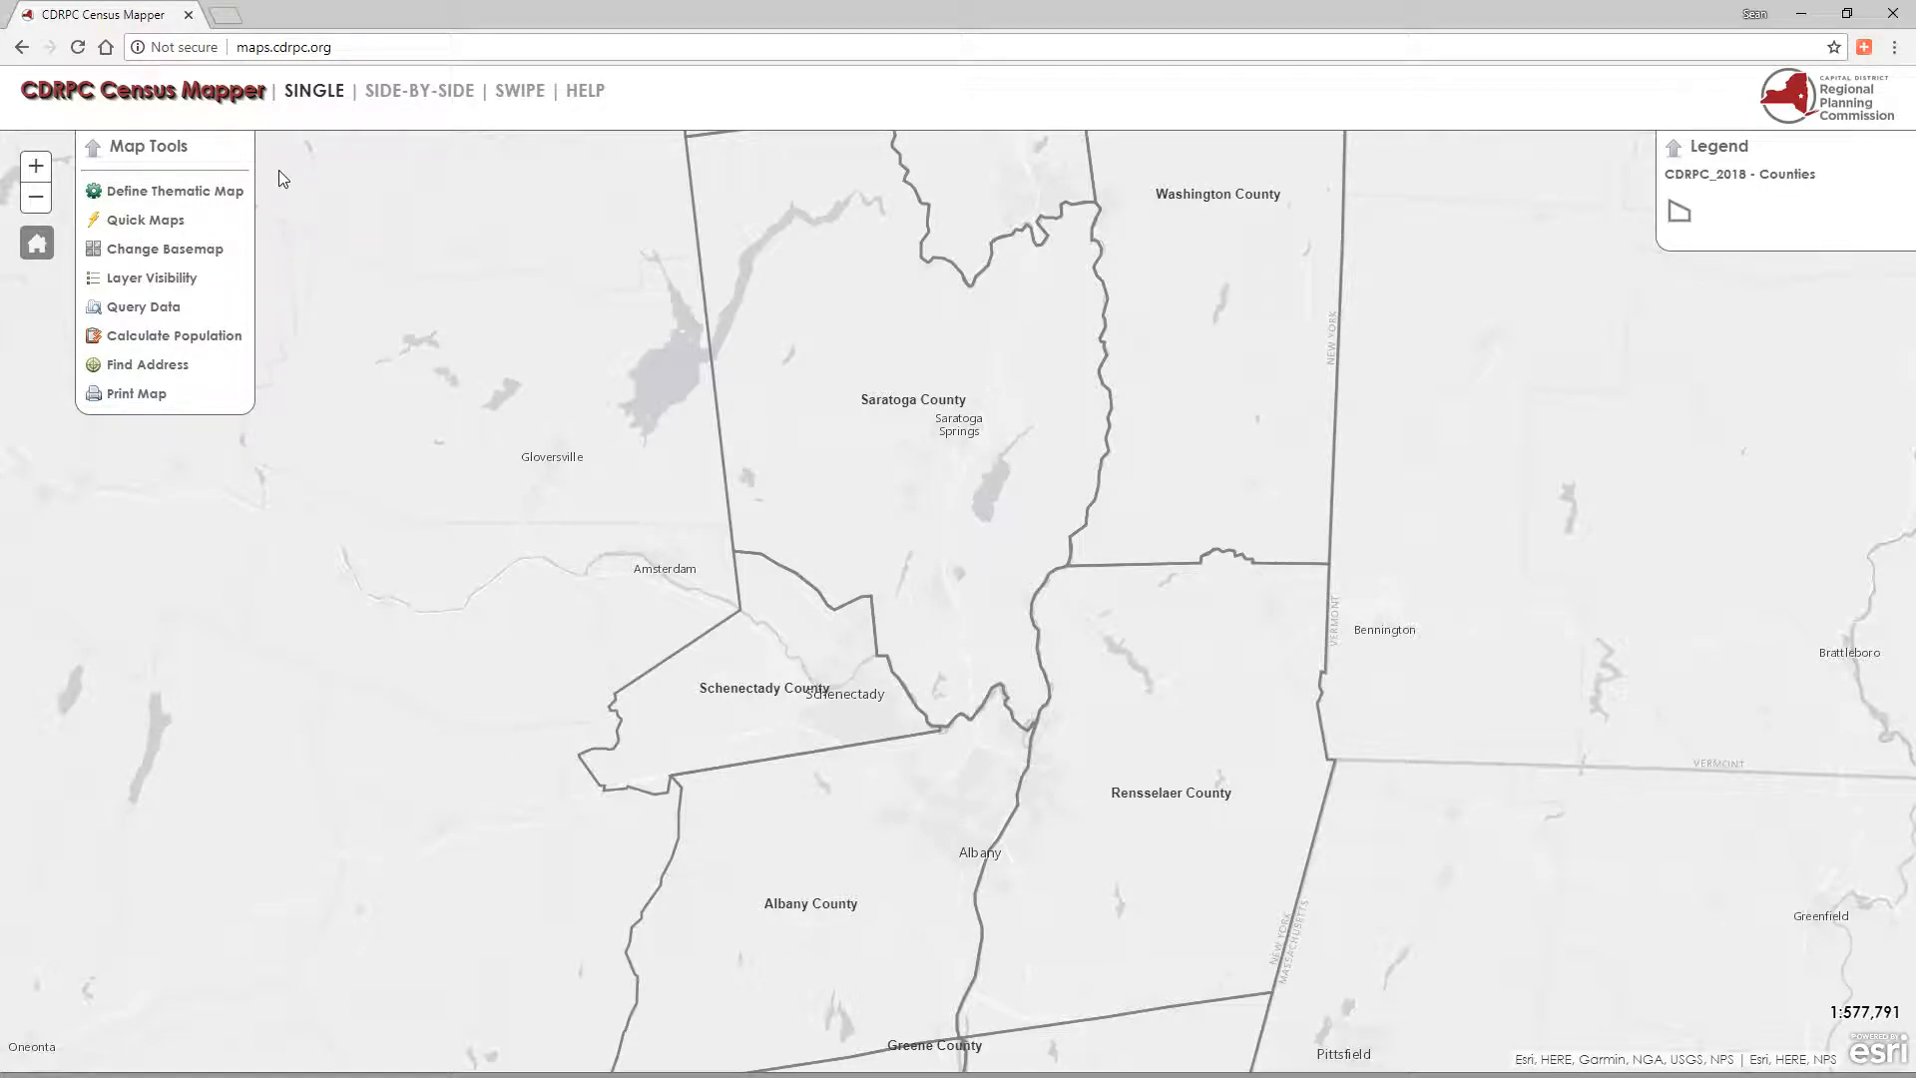
Switch to the side-by-side view and define a thematic map for the first map using Four Core Counties at Census Tract level
left_click(414, 99)
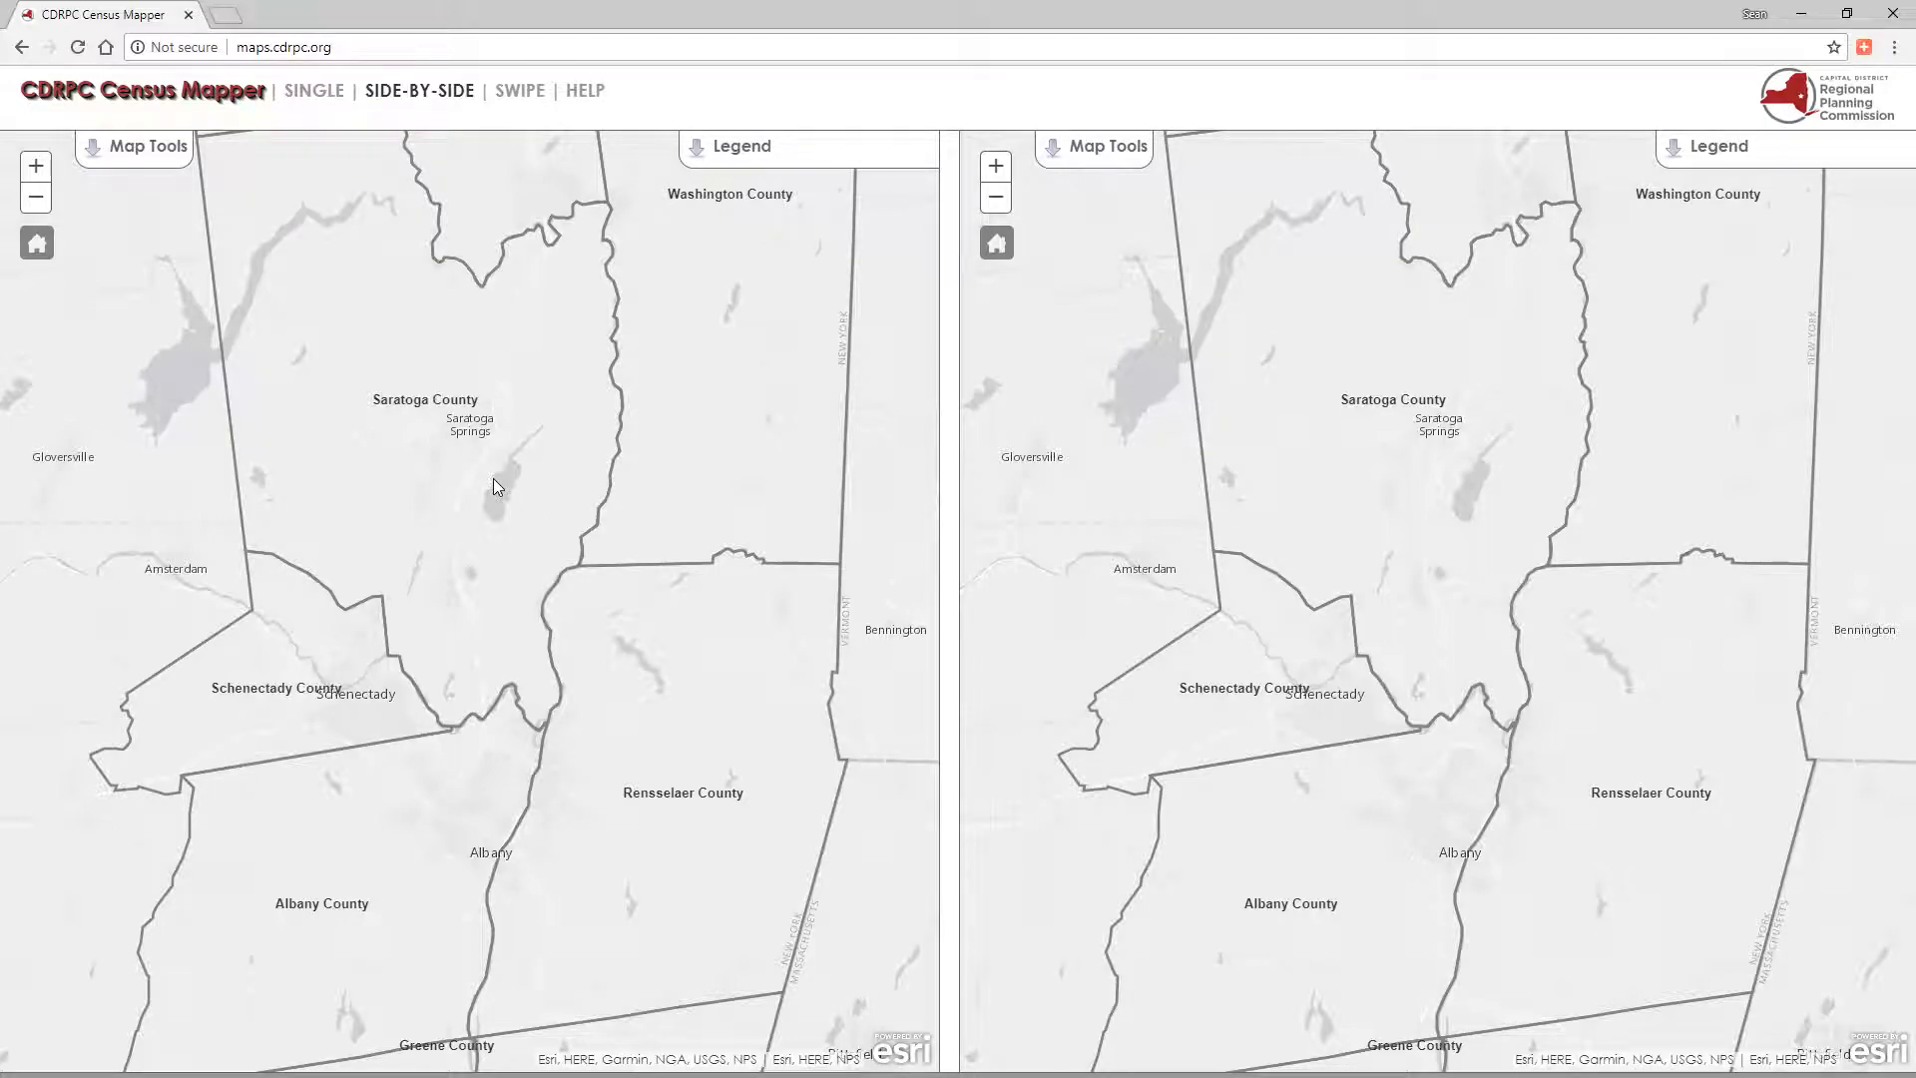
left_click(143, 152)
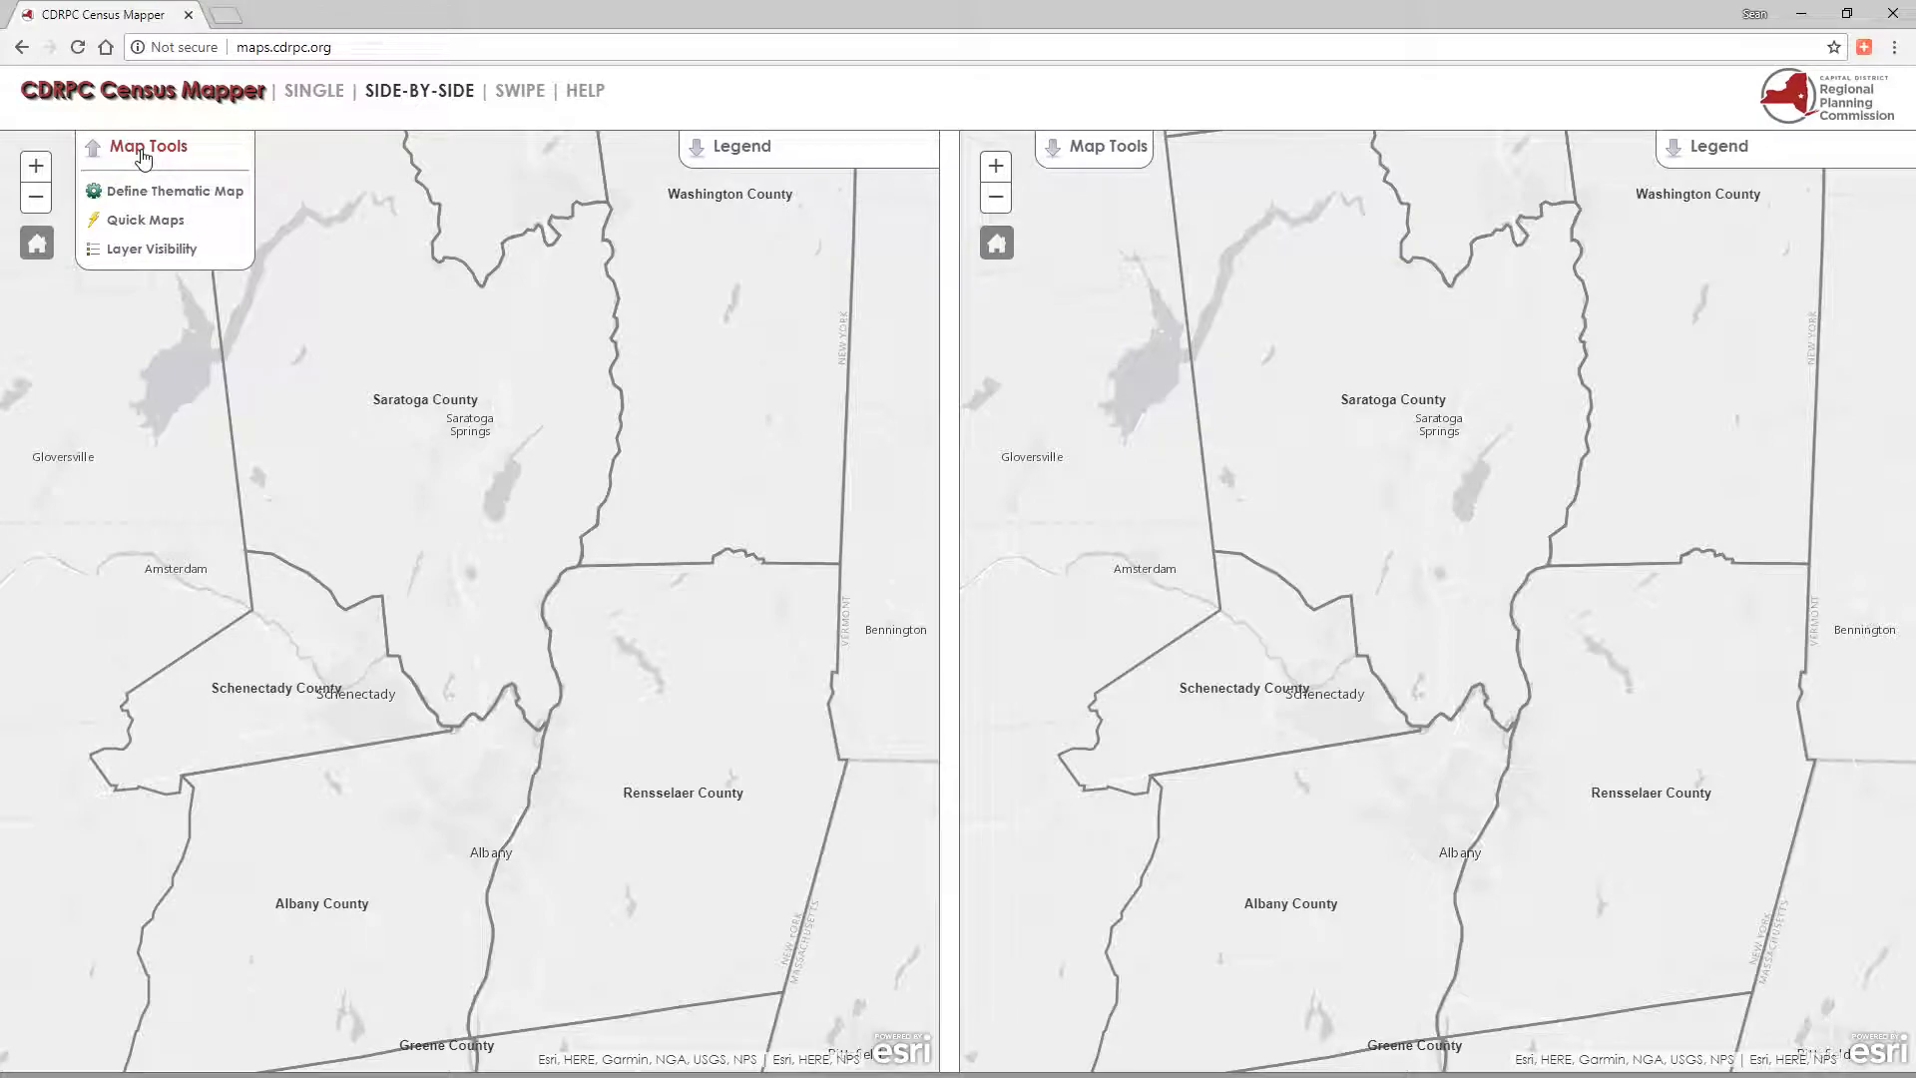
left_click(133, 197)
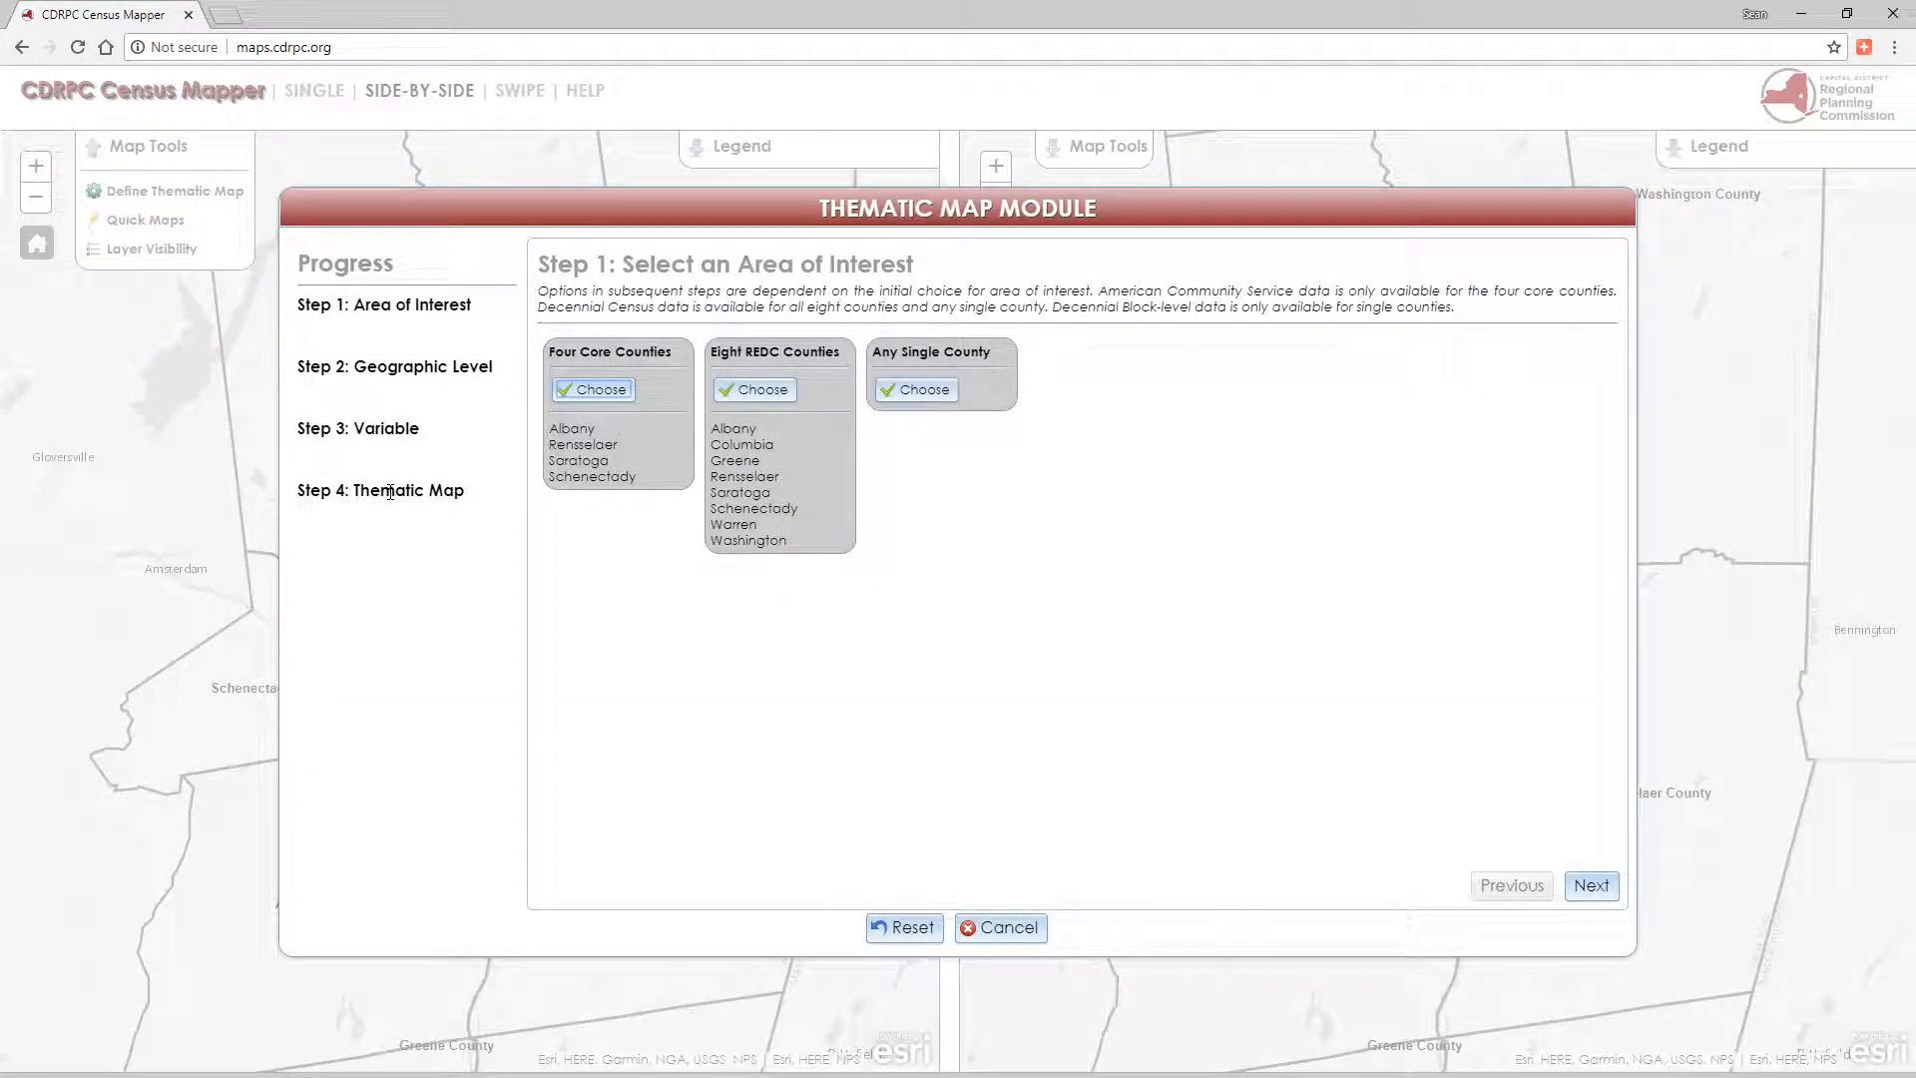
left_click(615, 391)
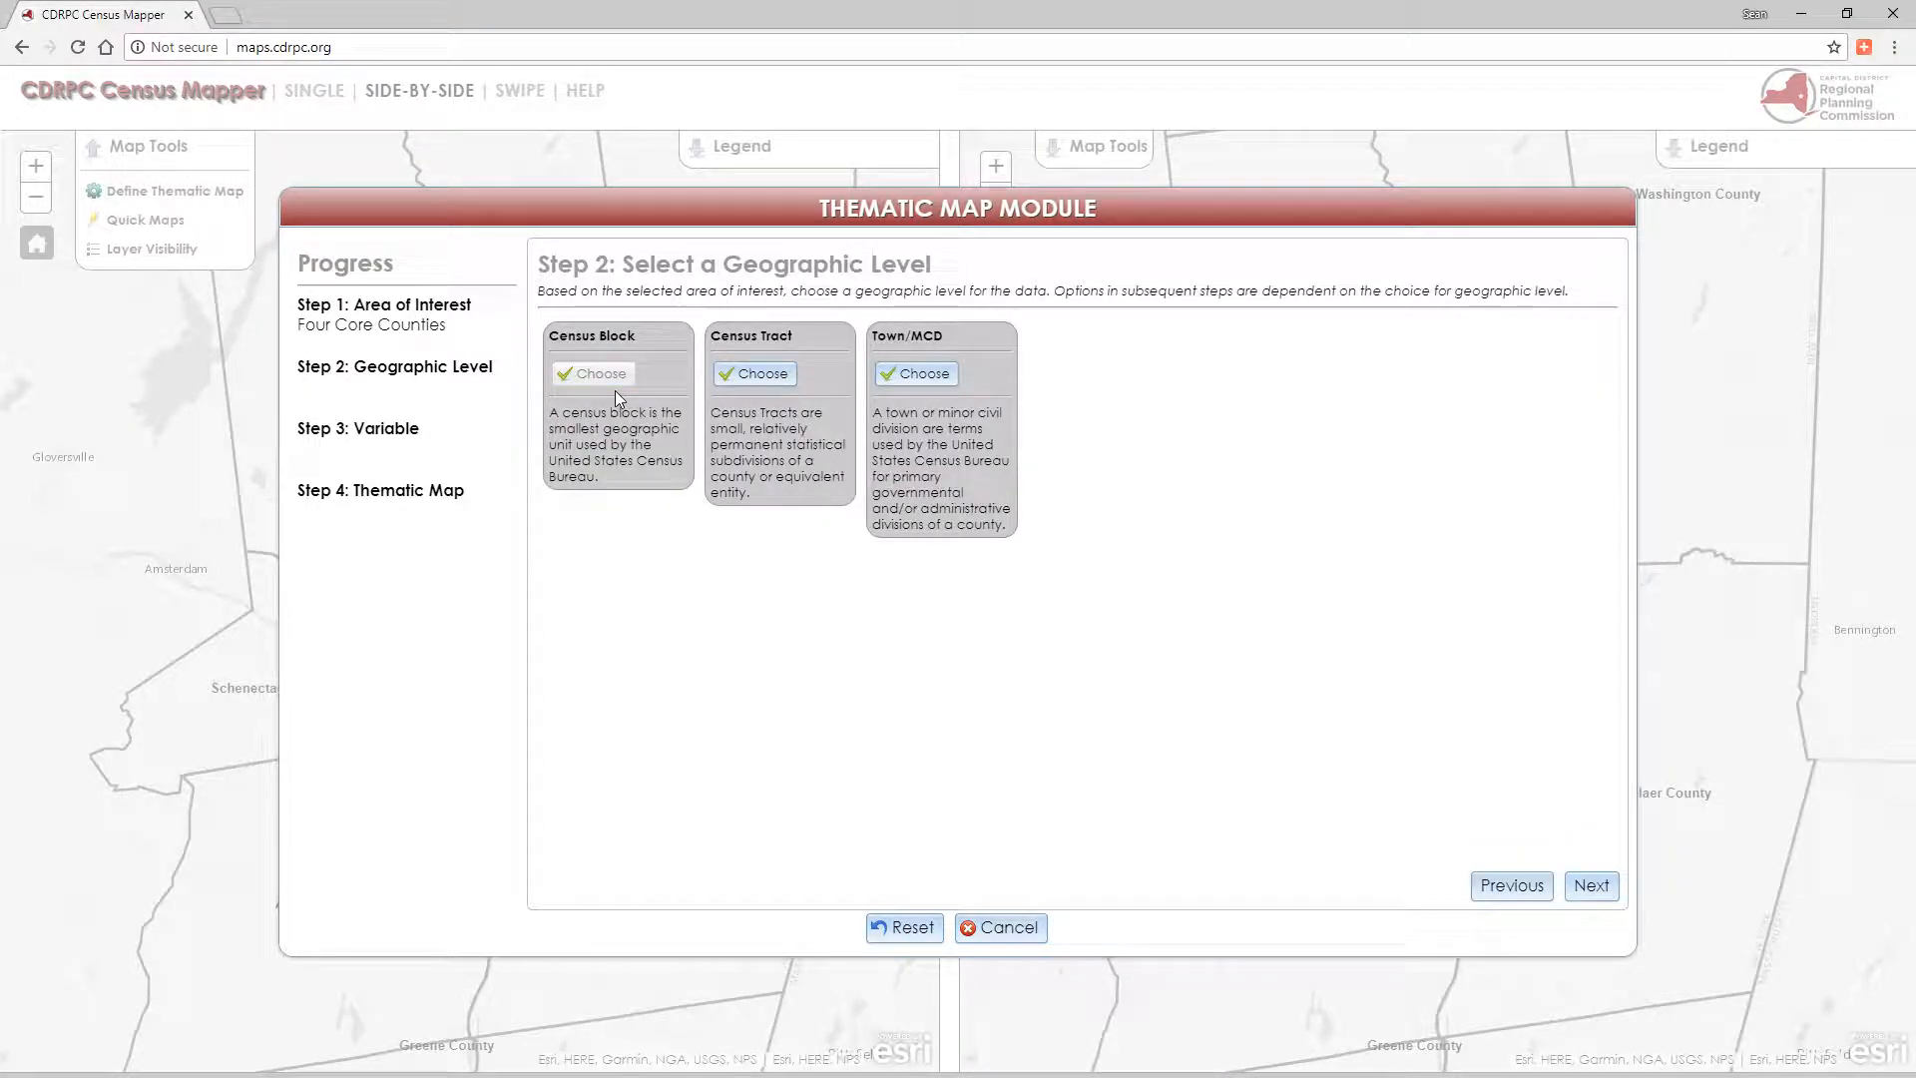
left_click(762, 377)
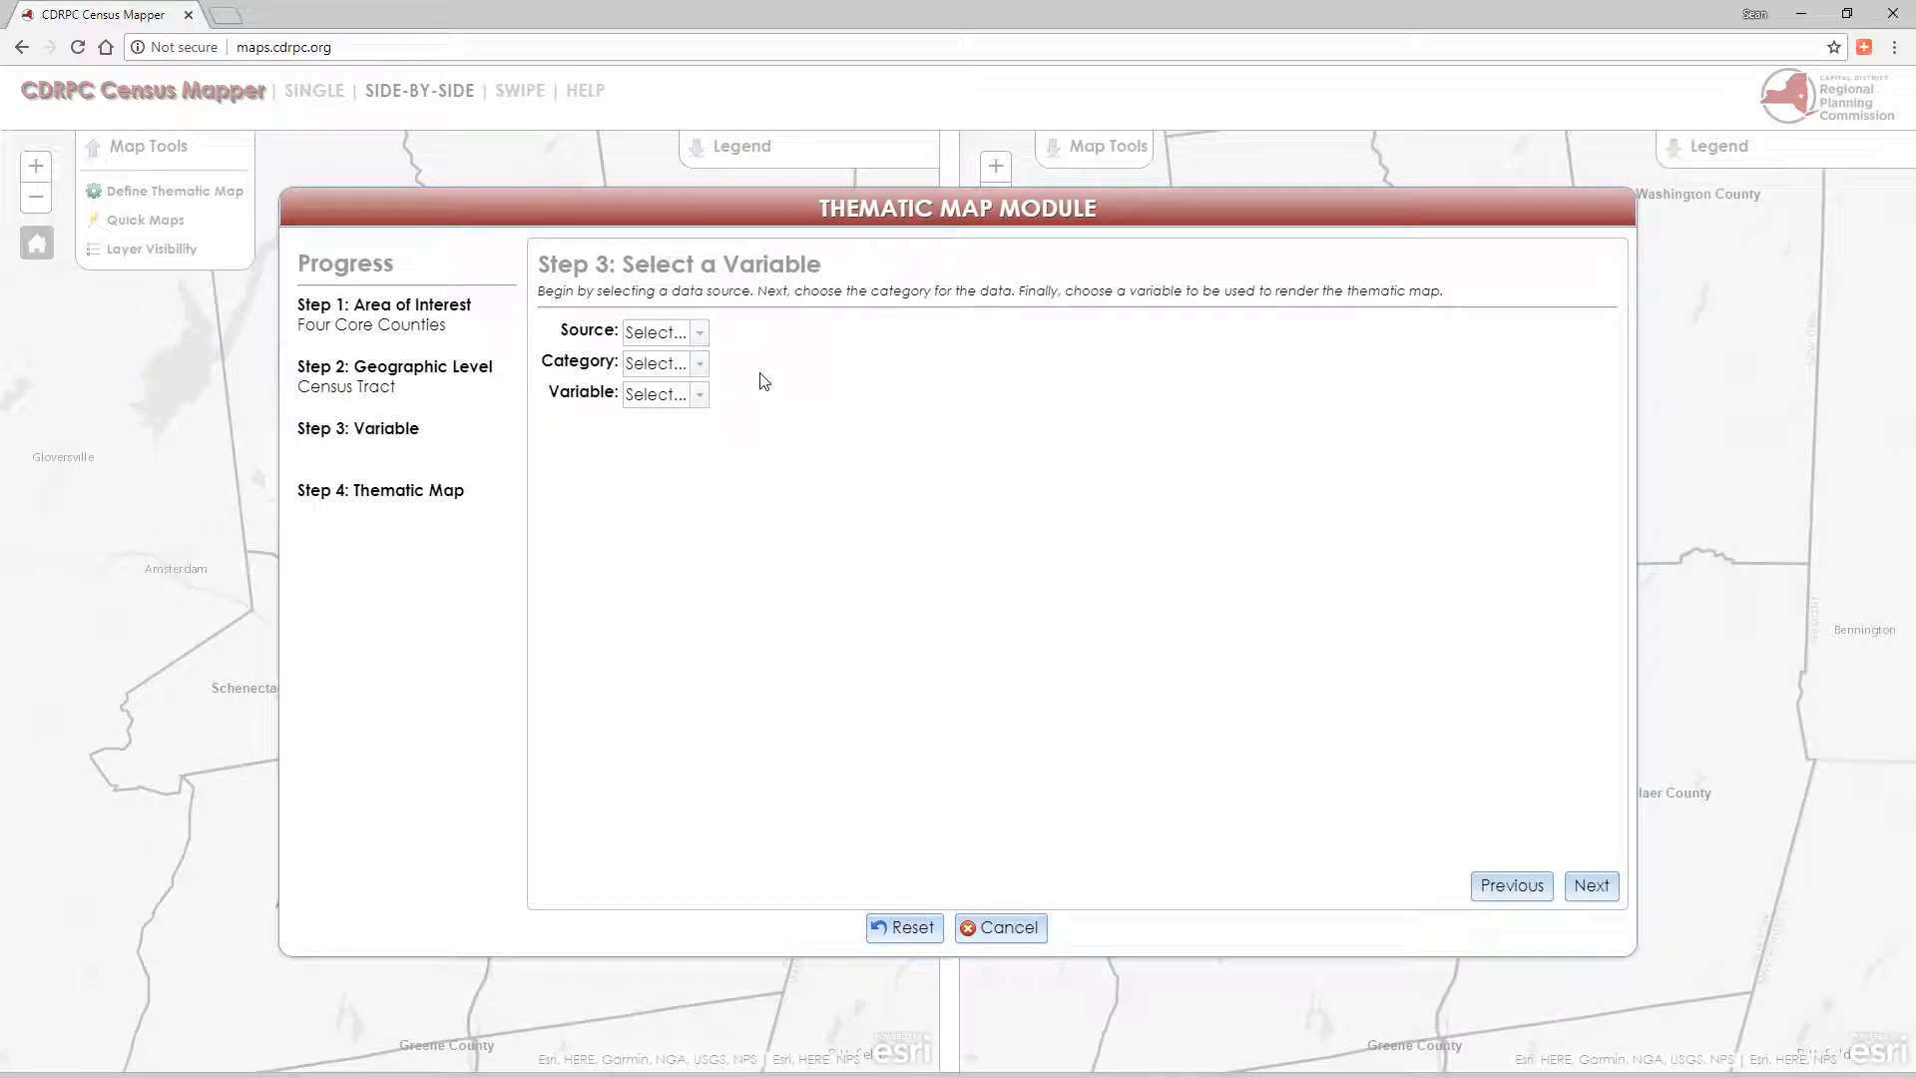
Set the source to American Community Survey 2012-2016, the category to Housing and the variable to Housing Units: Vacant housing units
left_click(700, 336)
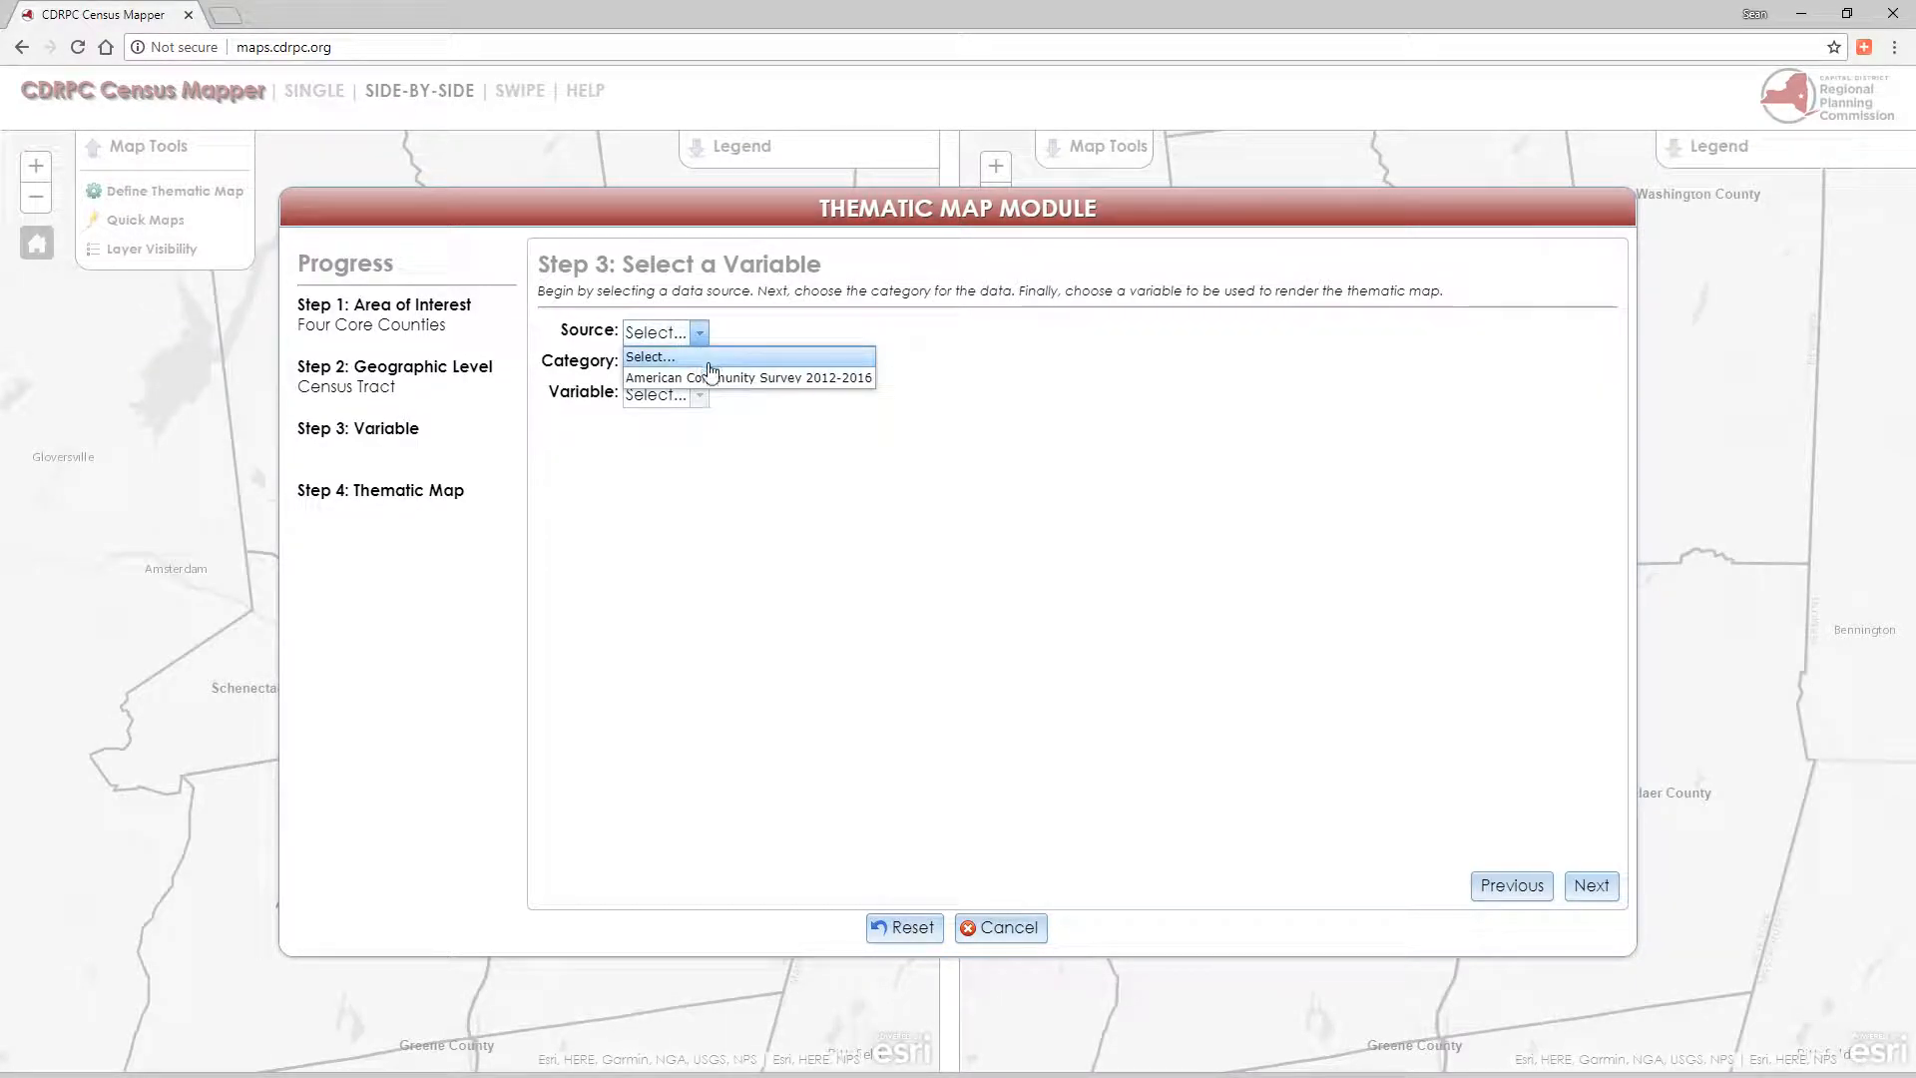
left_click(708, 379)
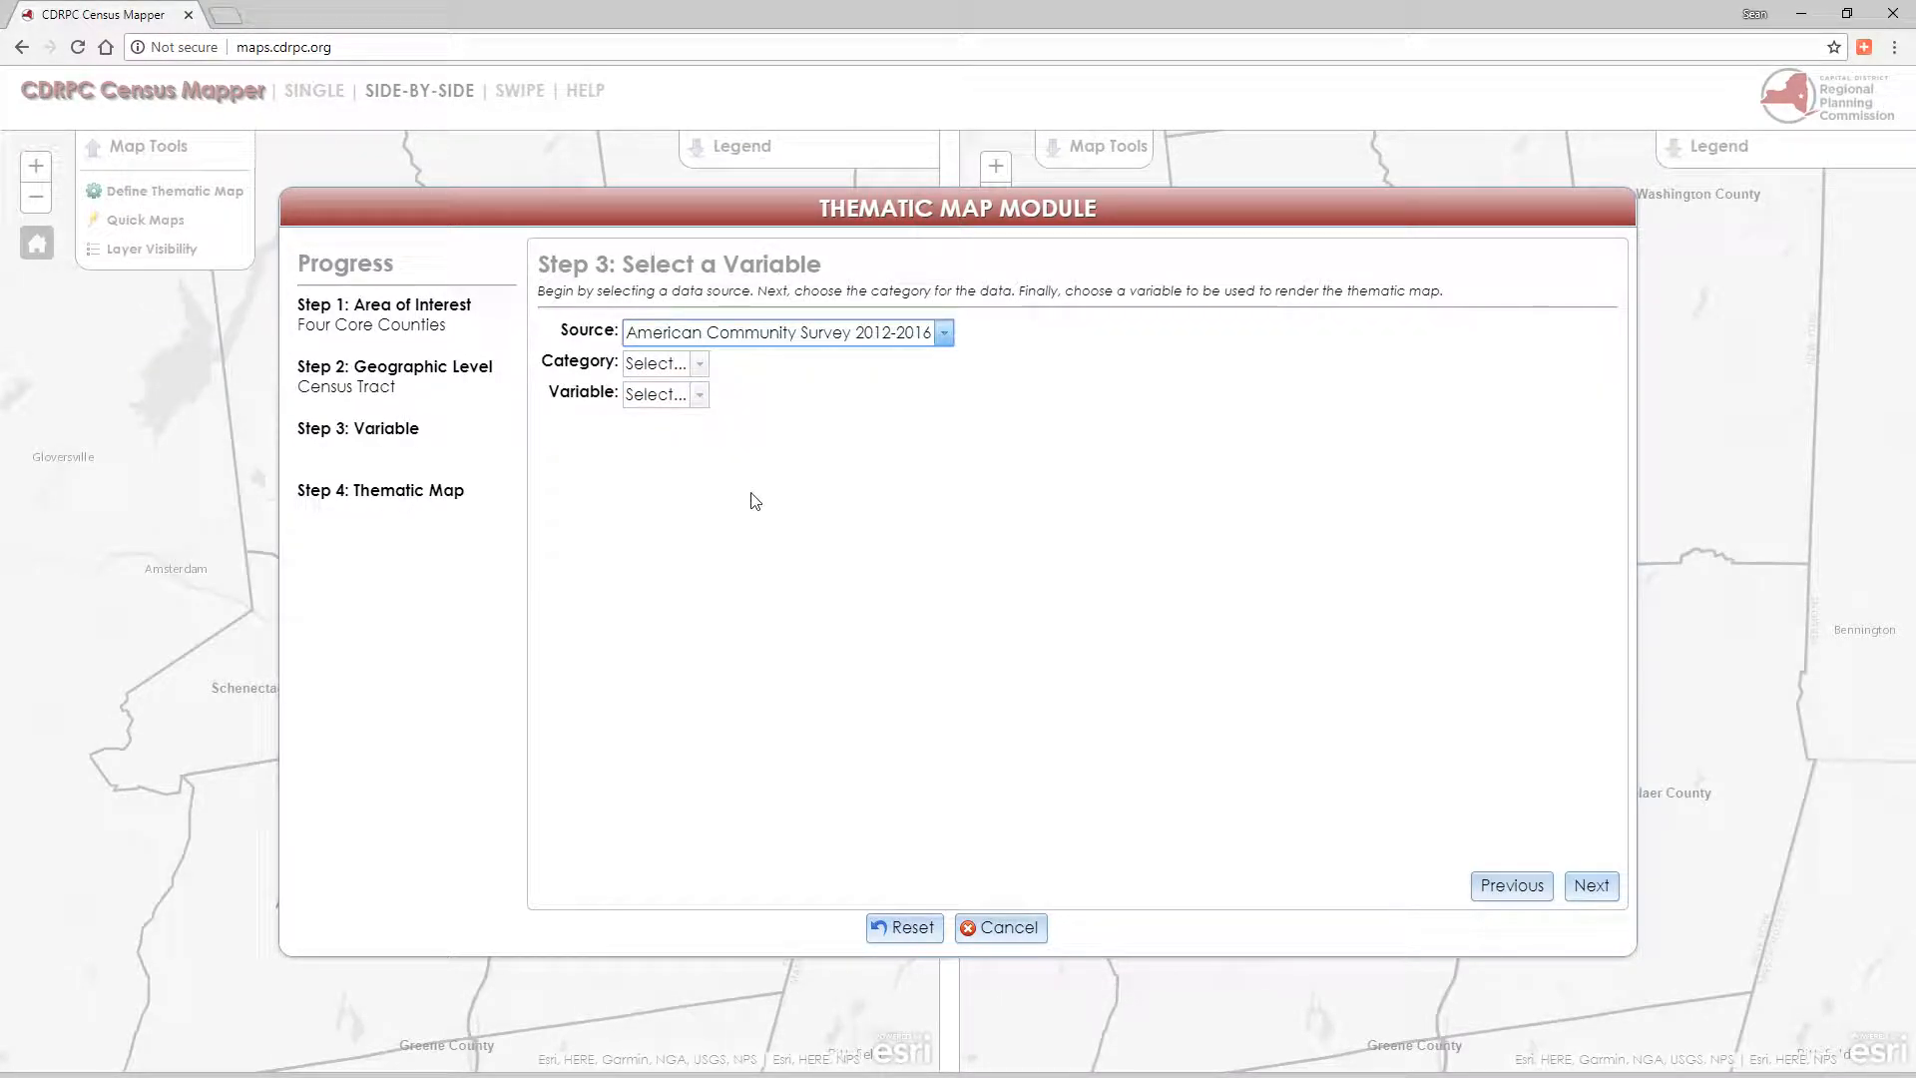
left_click(701, 367)
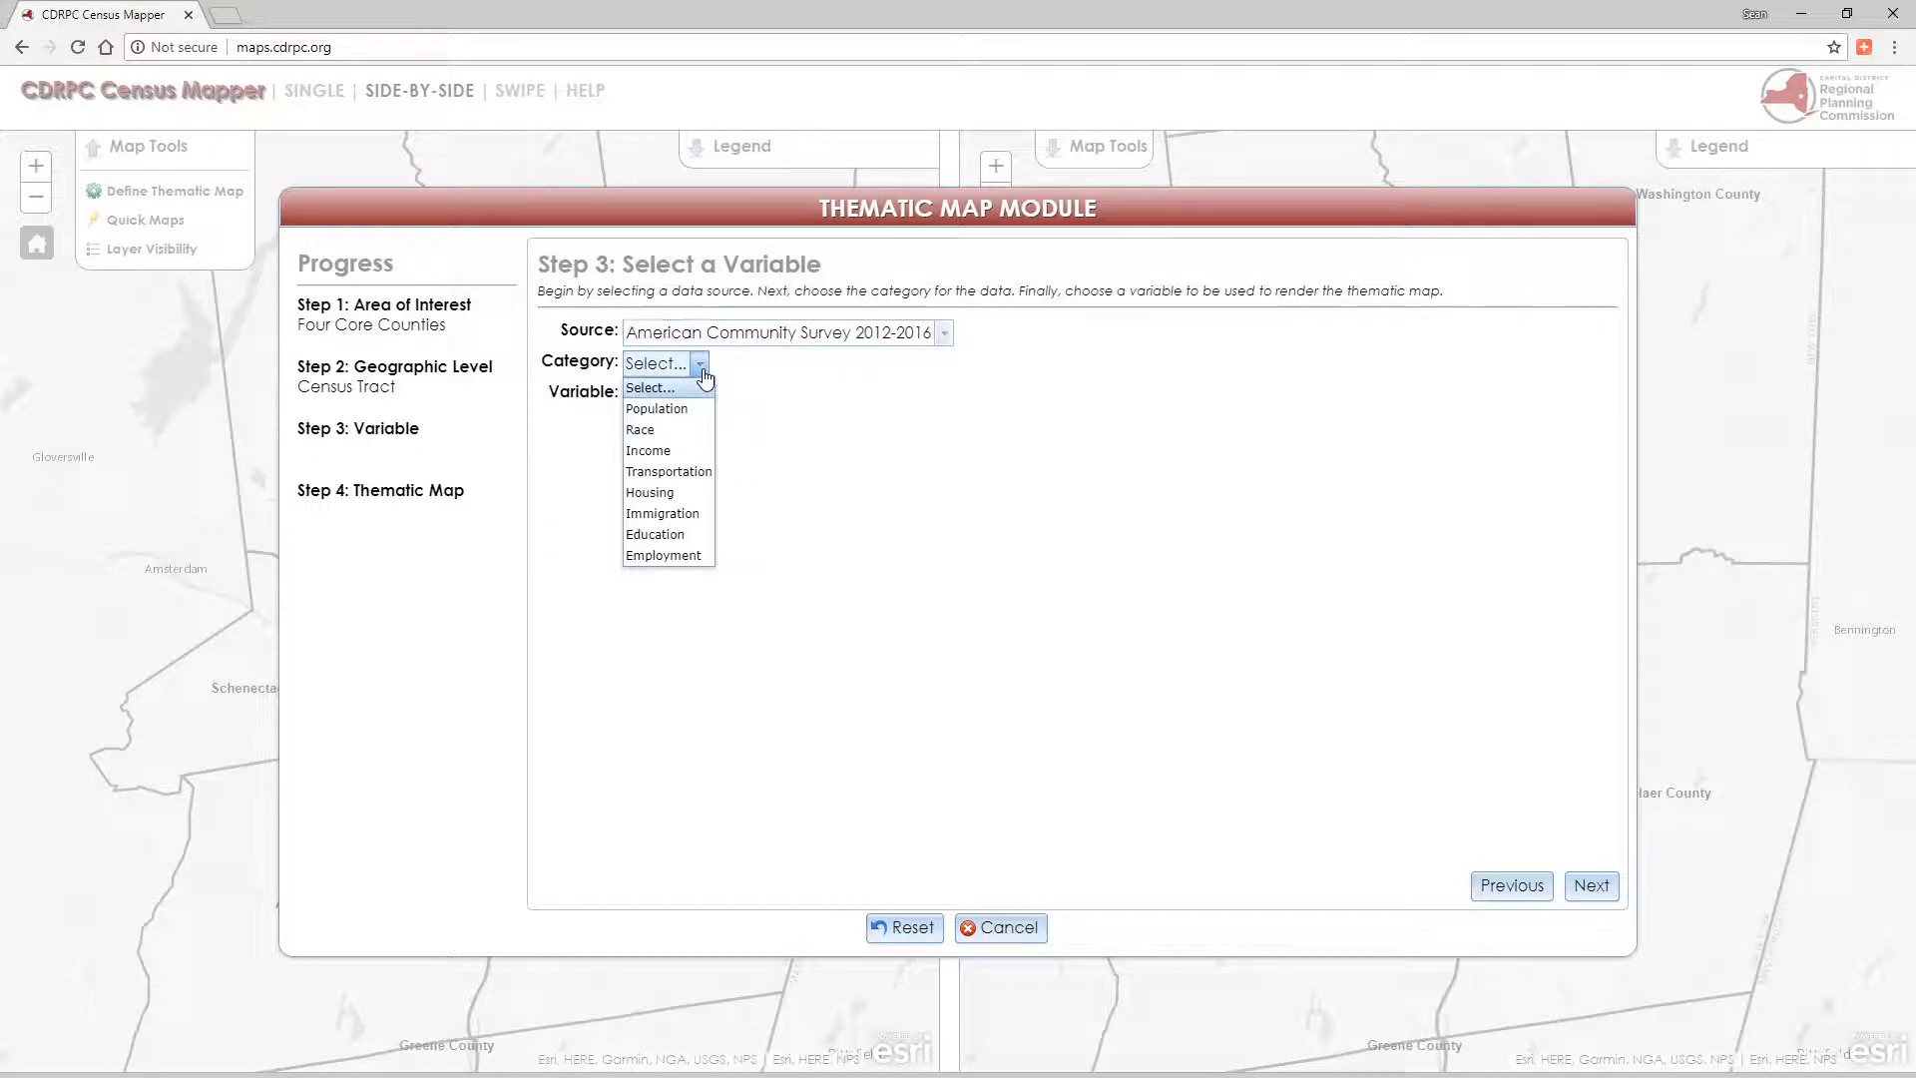
left_click(650, 493)
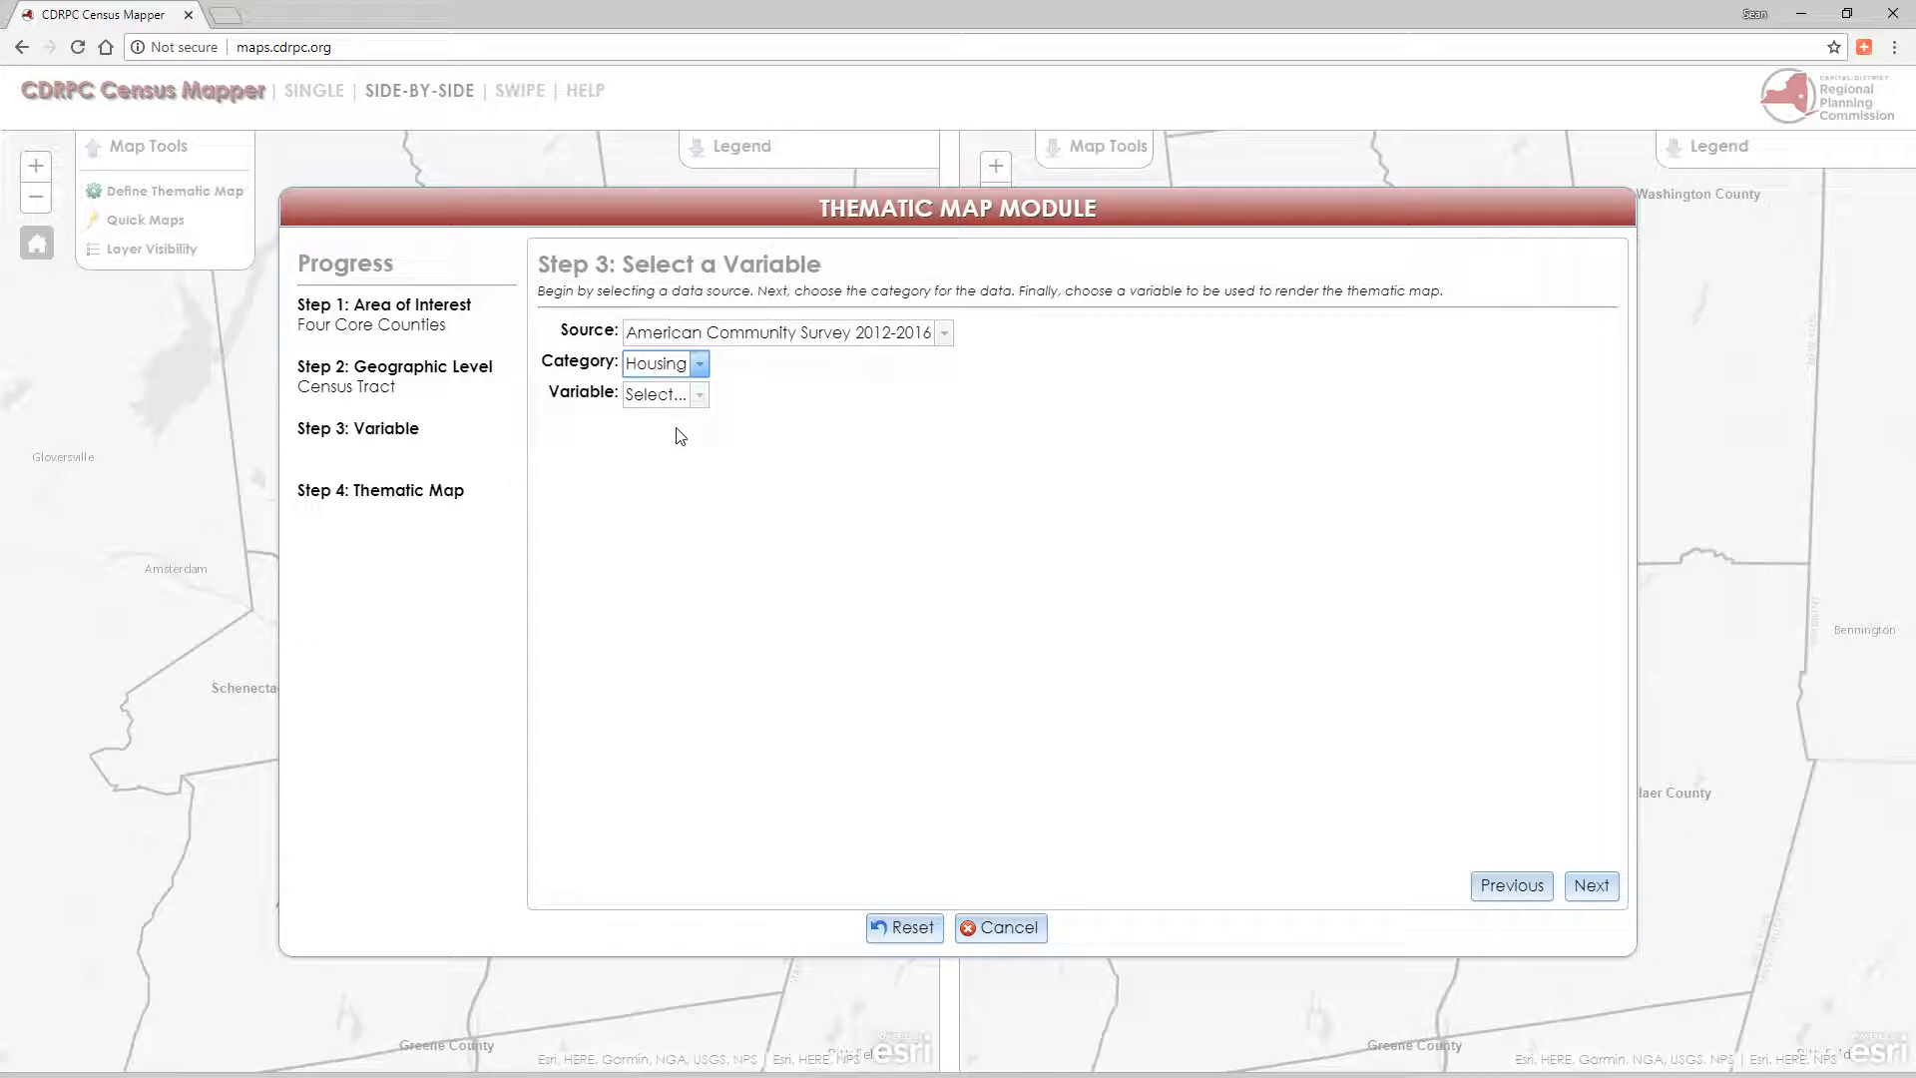
left_click(700, 397)
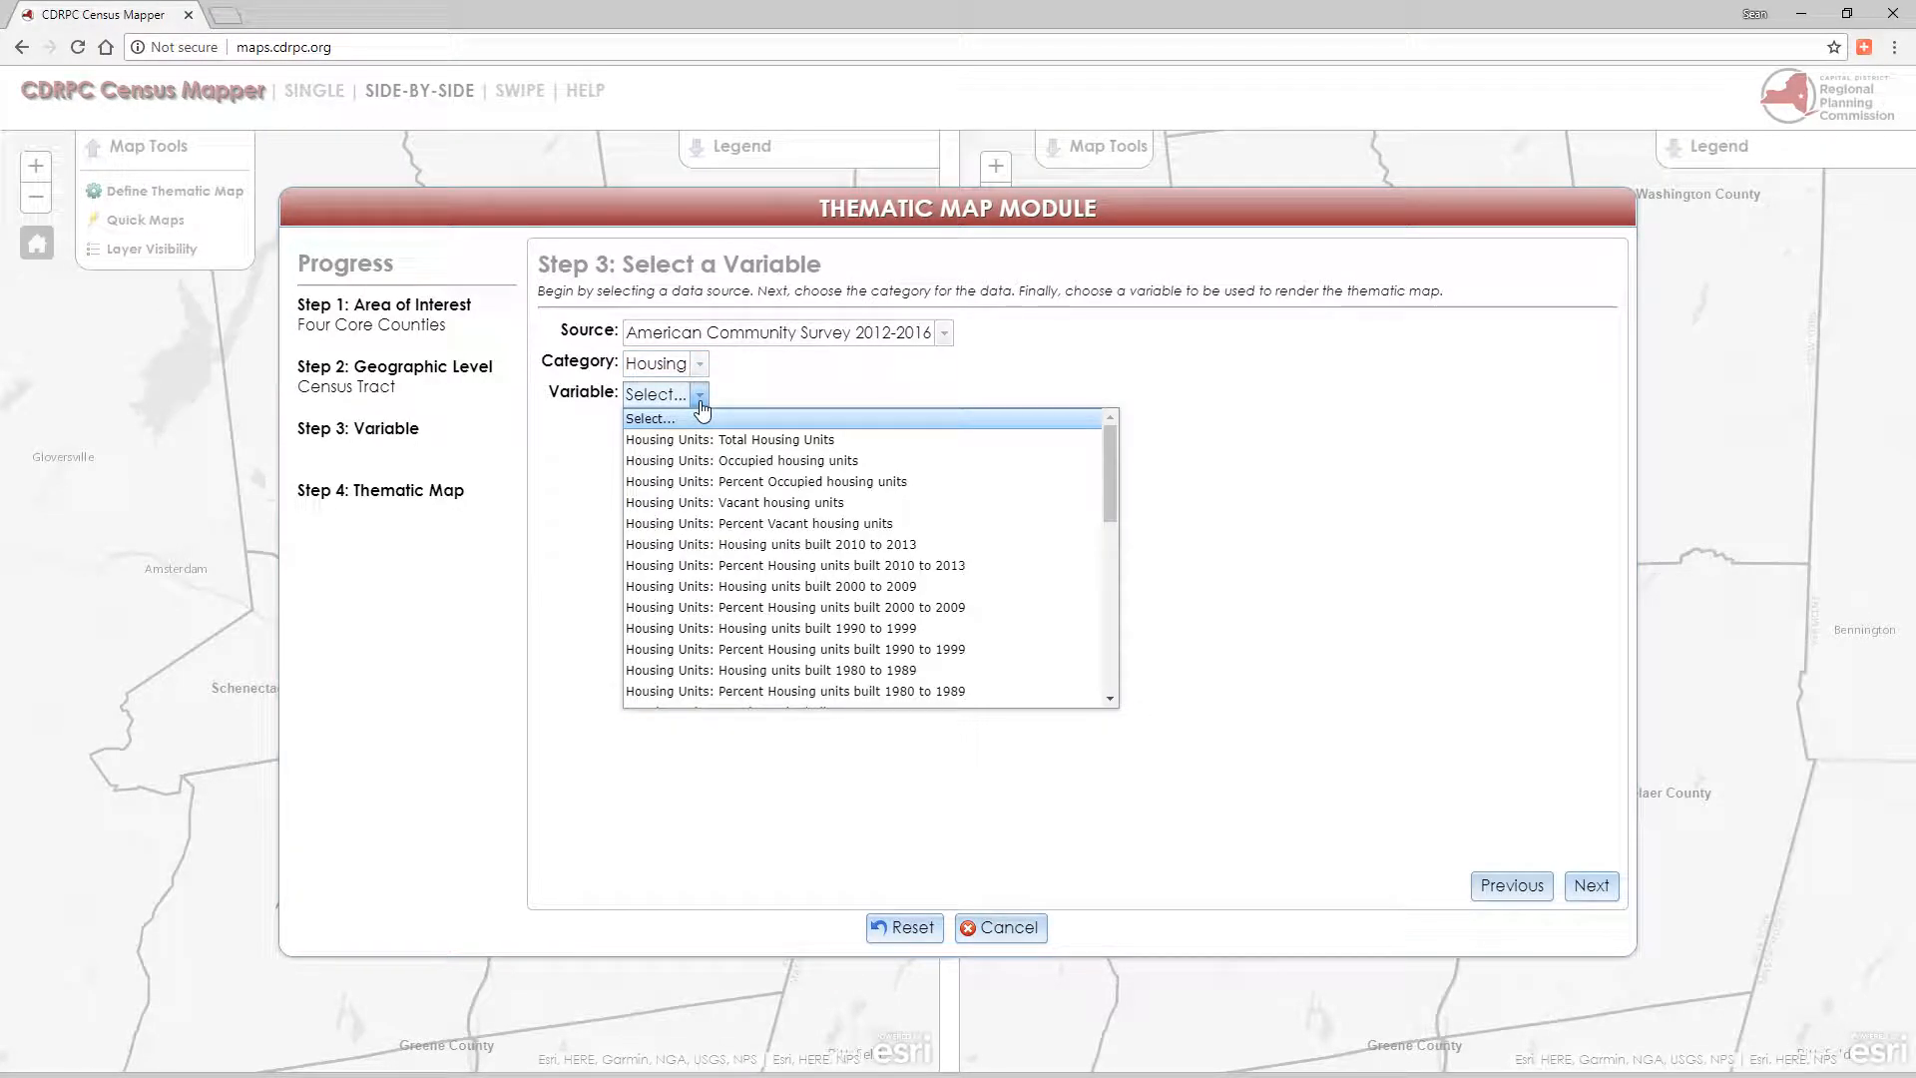
left_click(762, 504)
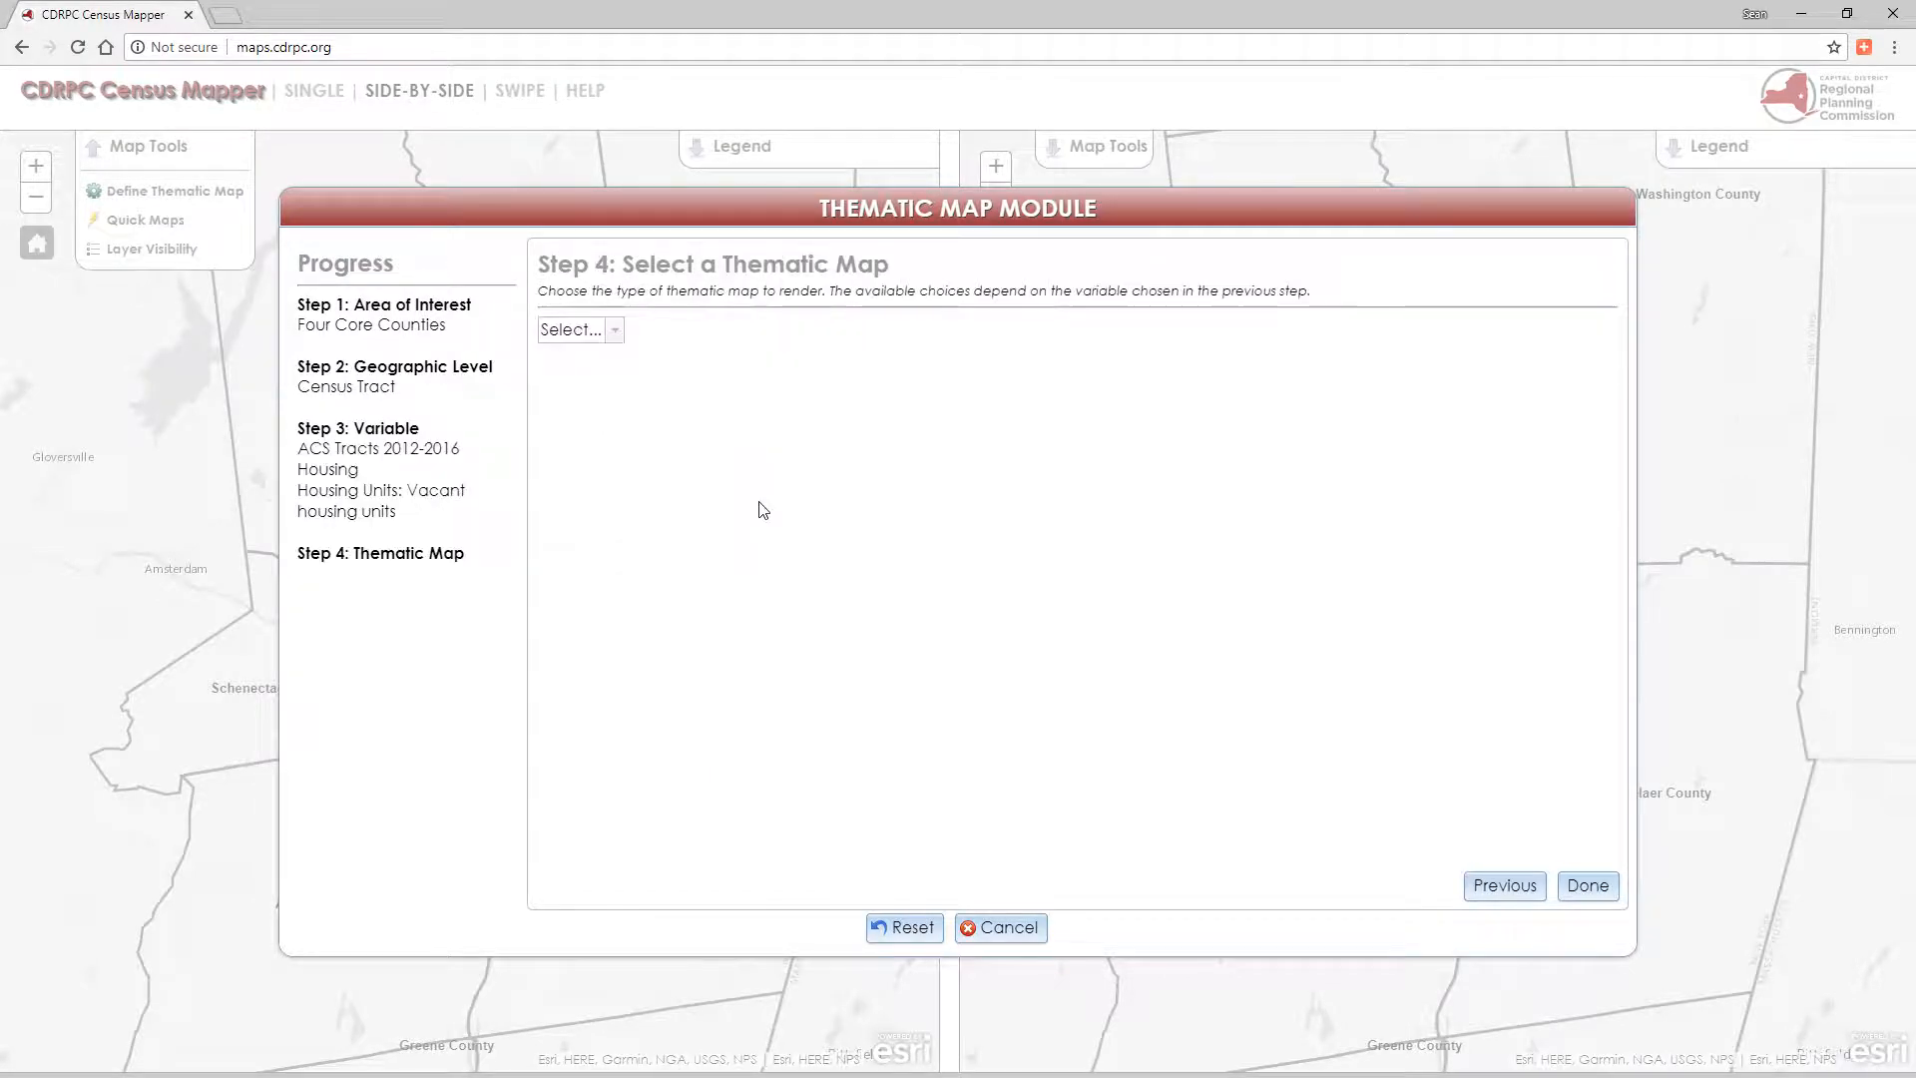
Render the vacant housing units as a Dot Density map and return the first map to its default extent
left_click(616, 339)
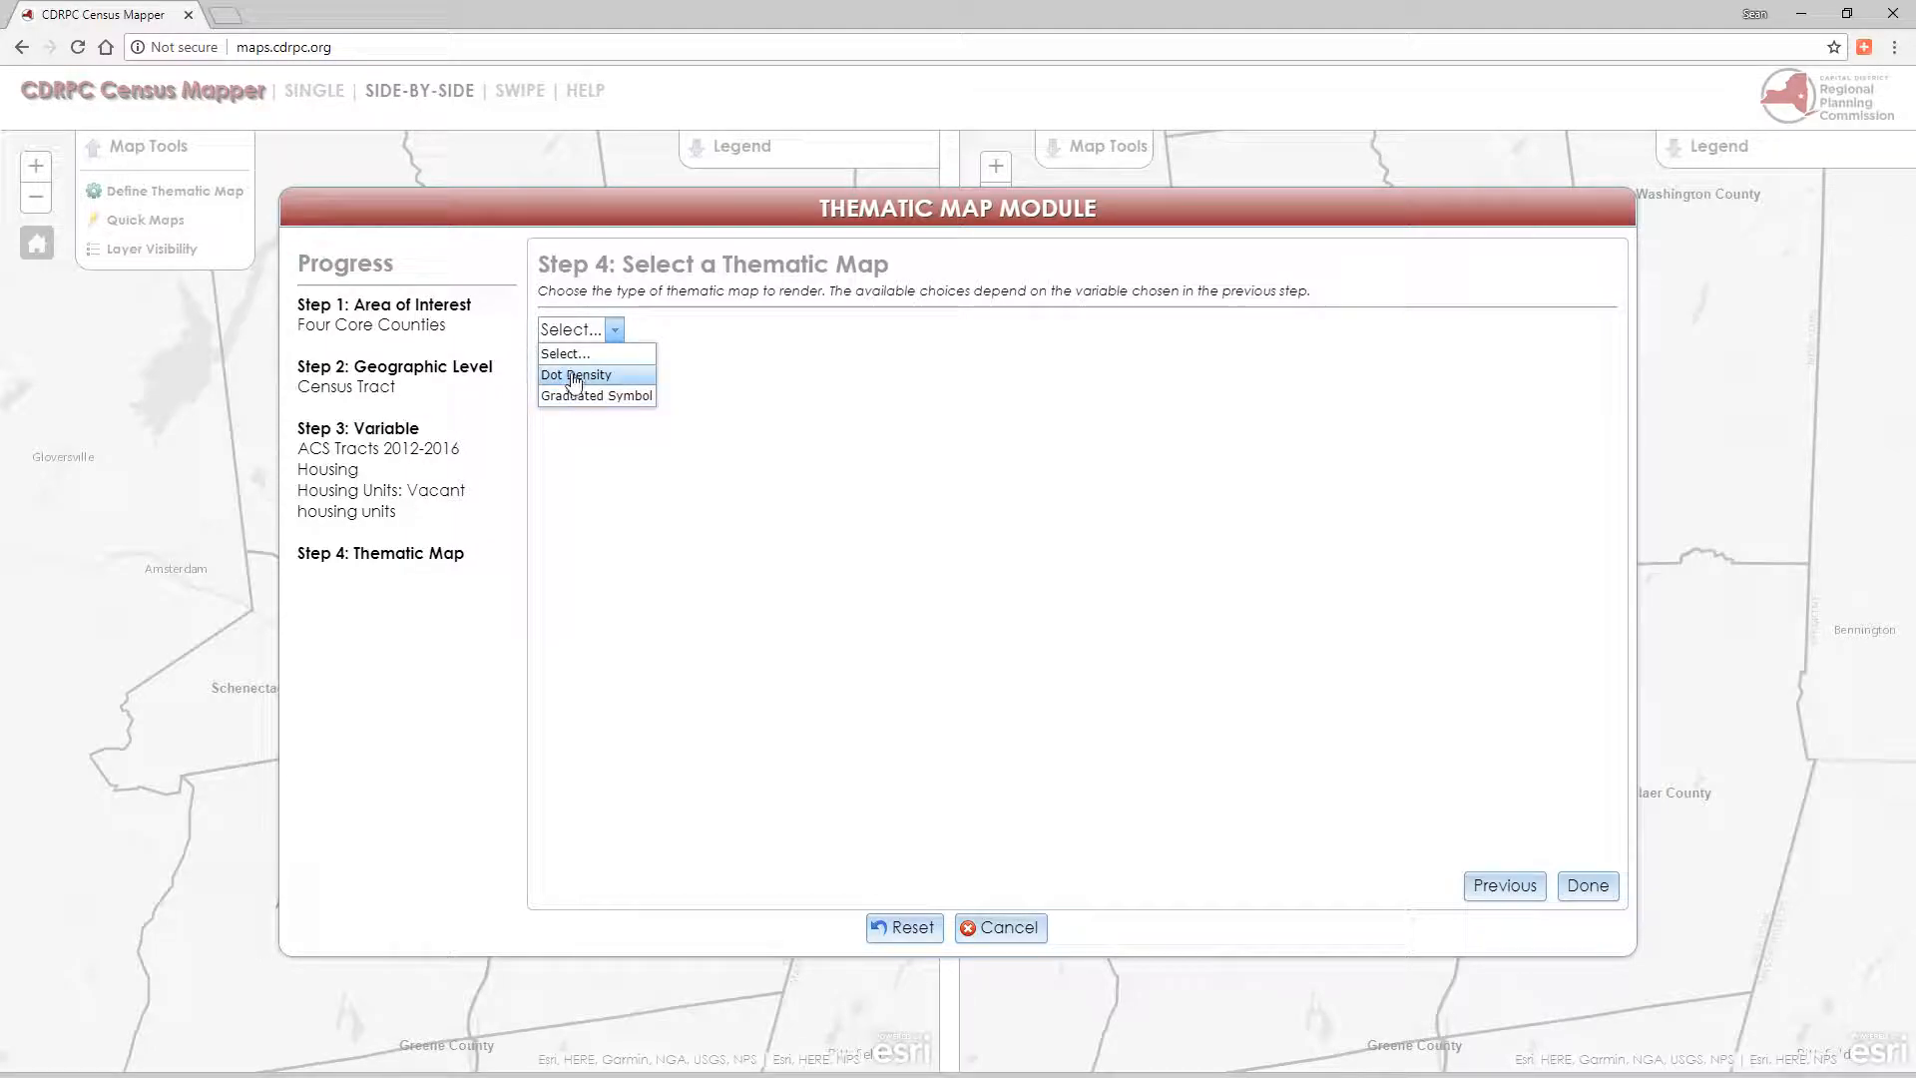
left_click(573, 376)
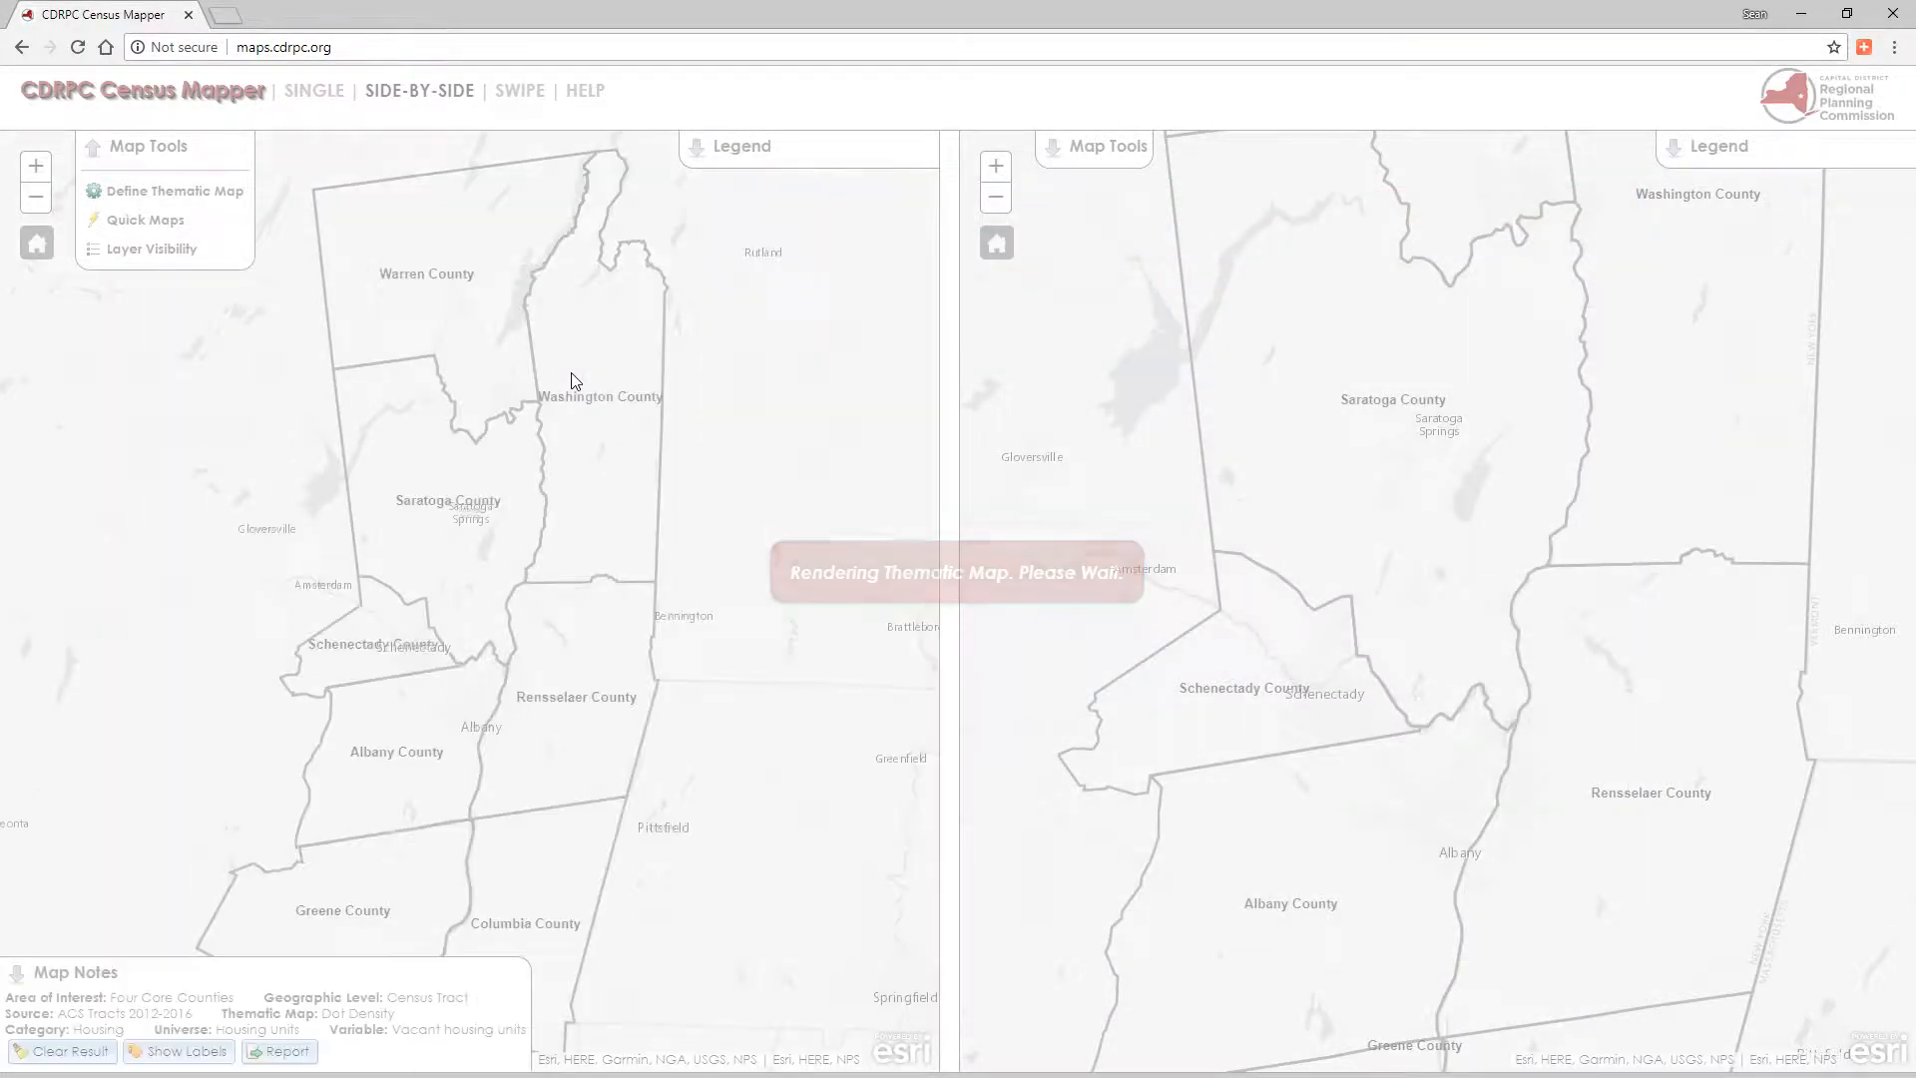
left_click(36, 245)
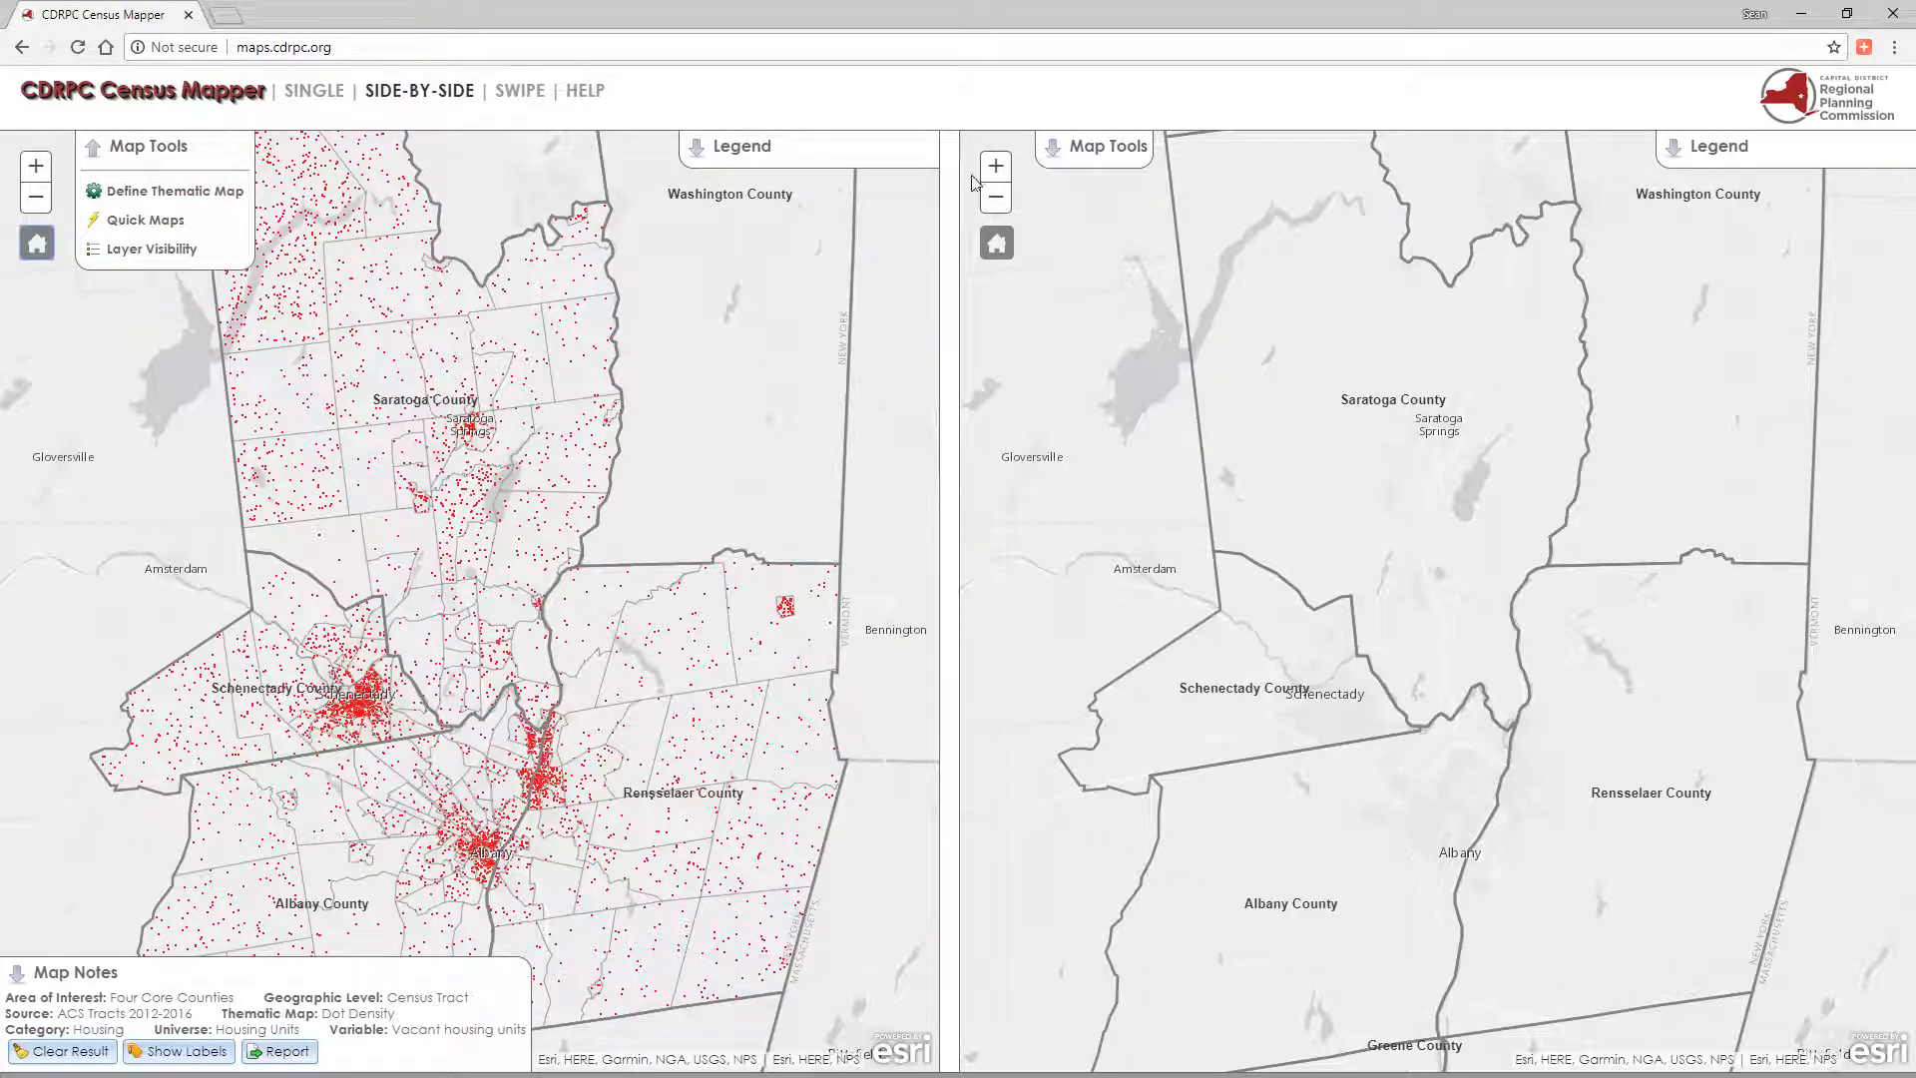
Expand the first map's legend and collapse its map notes
left_click(755, 154)
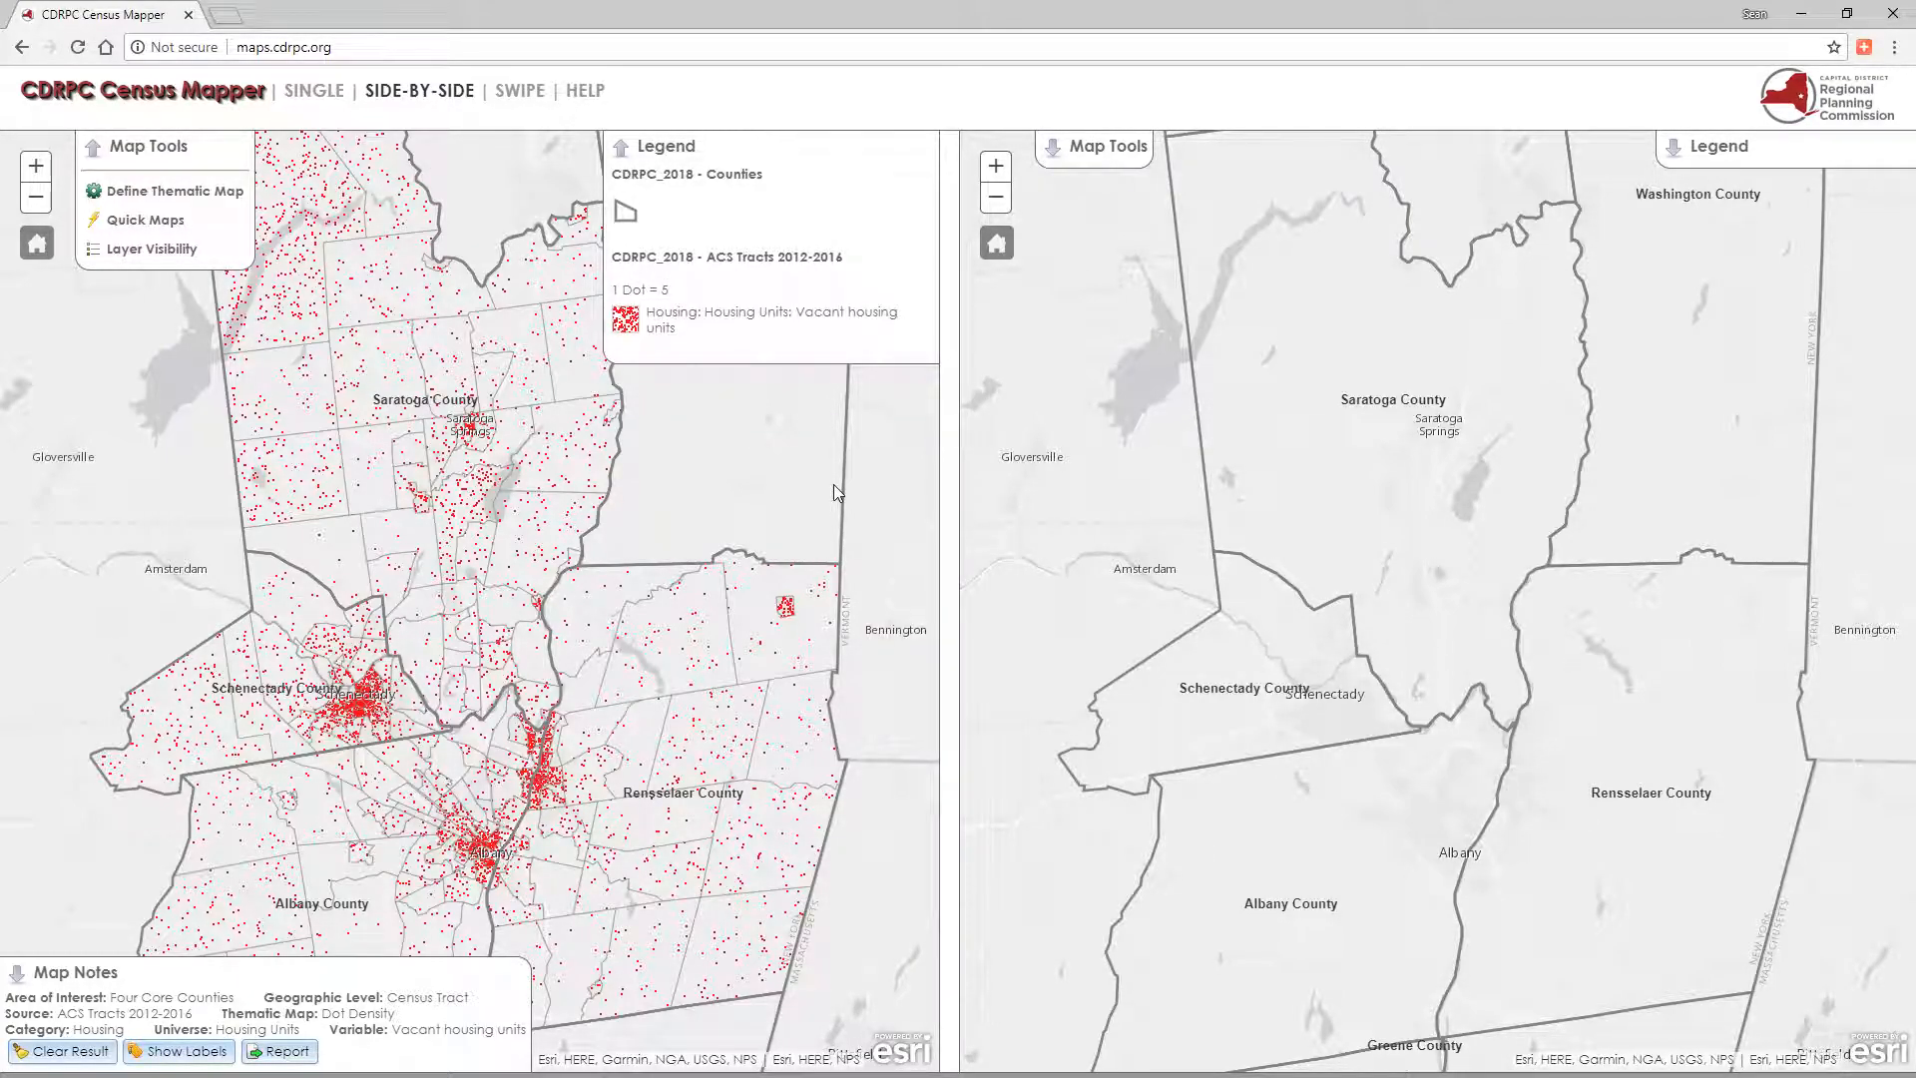
left_click(70, 980)
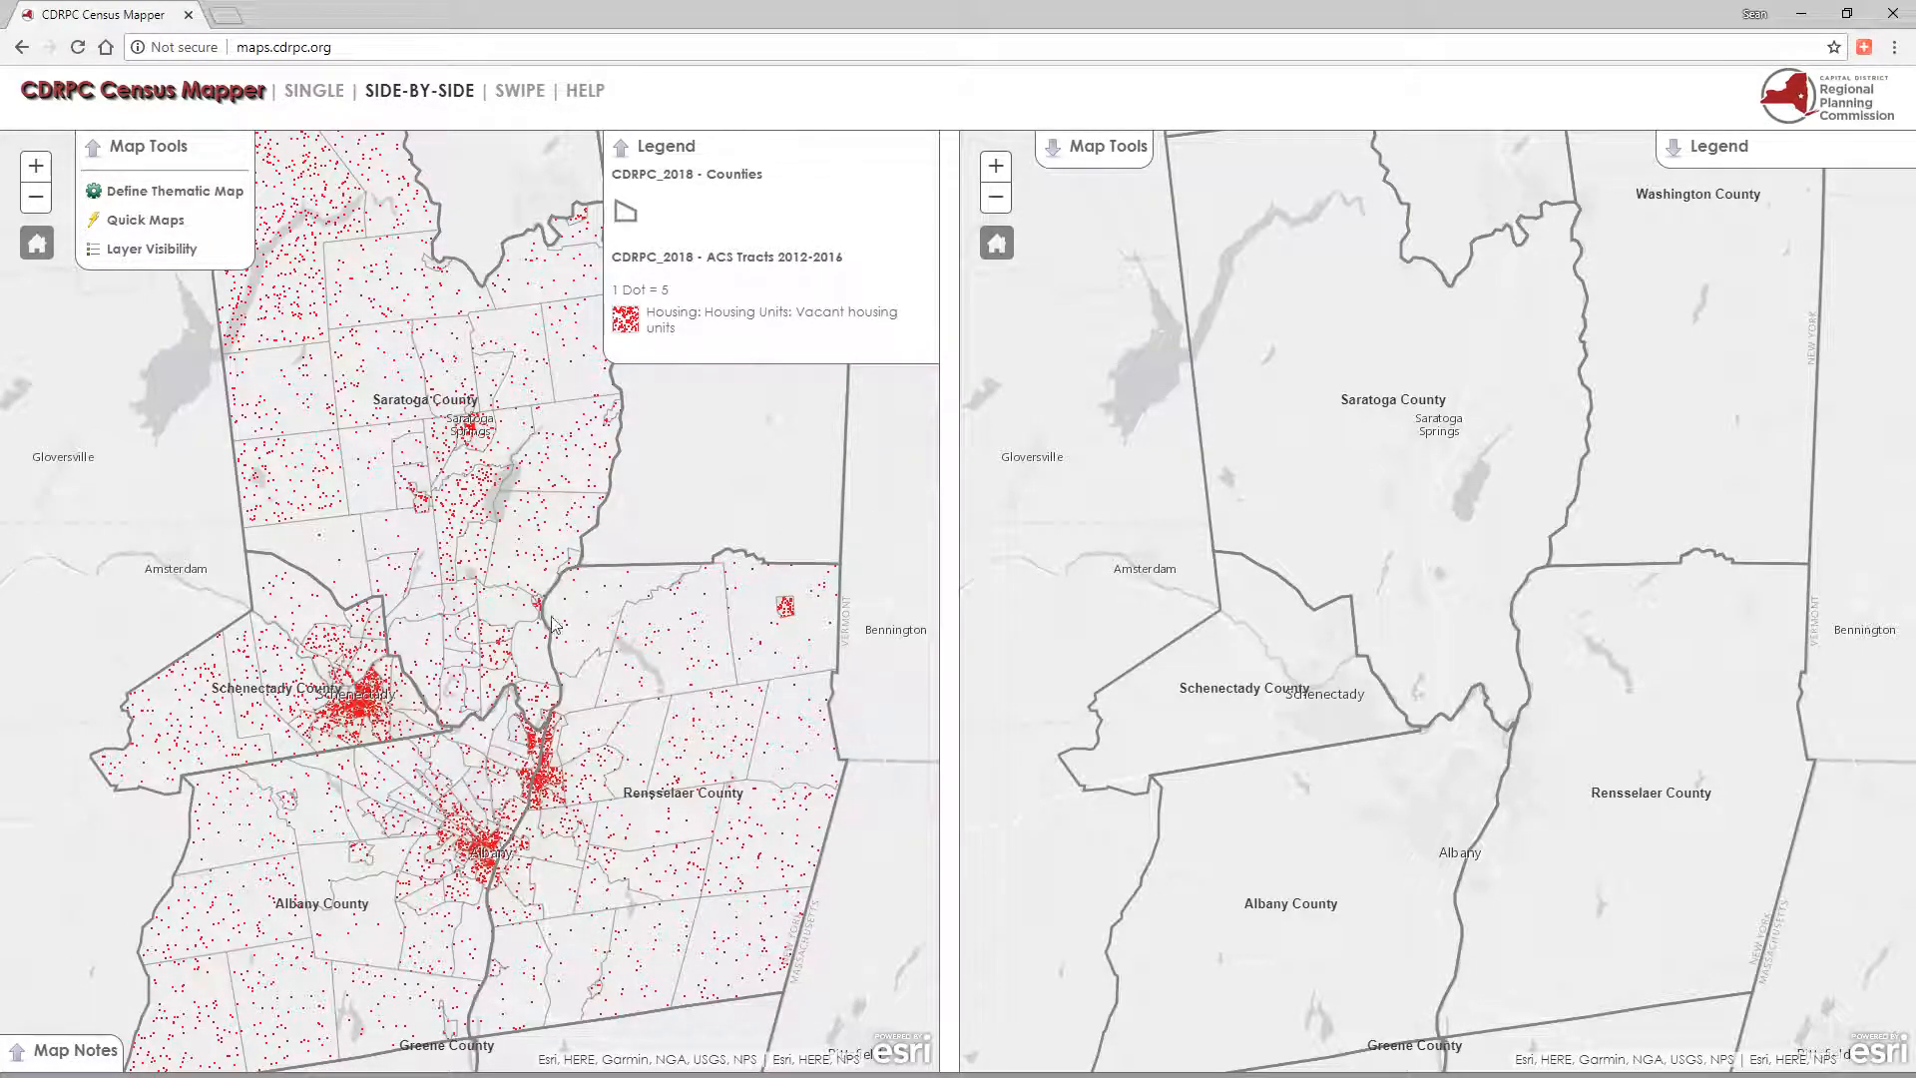
Define a thematic map for the second map using Four Core Counties at Census Tract level
left_click(1116, 152)
left_click(1106, 197)
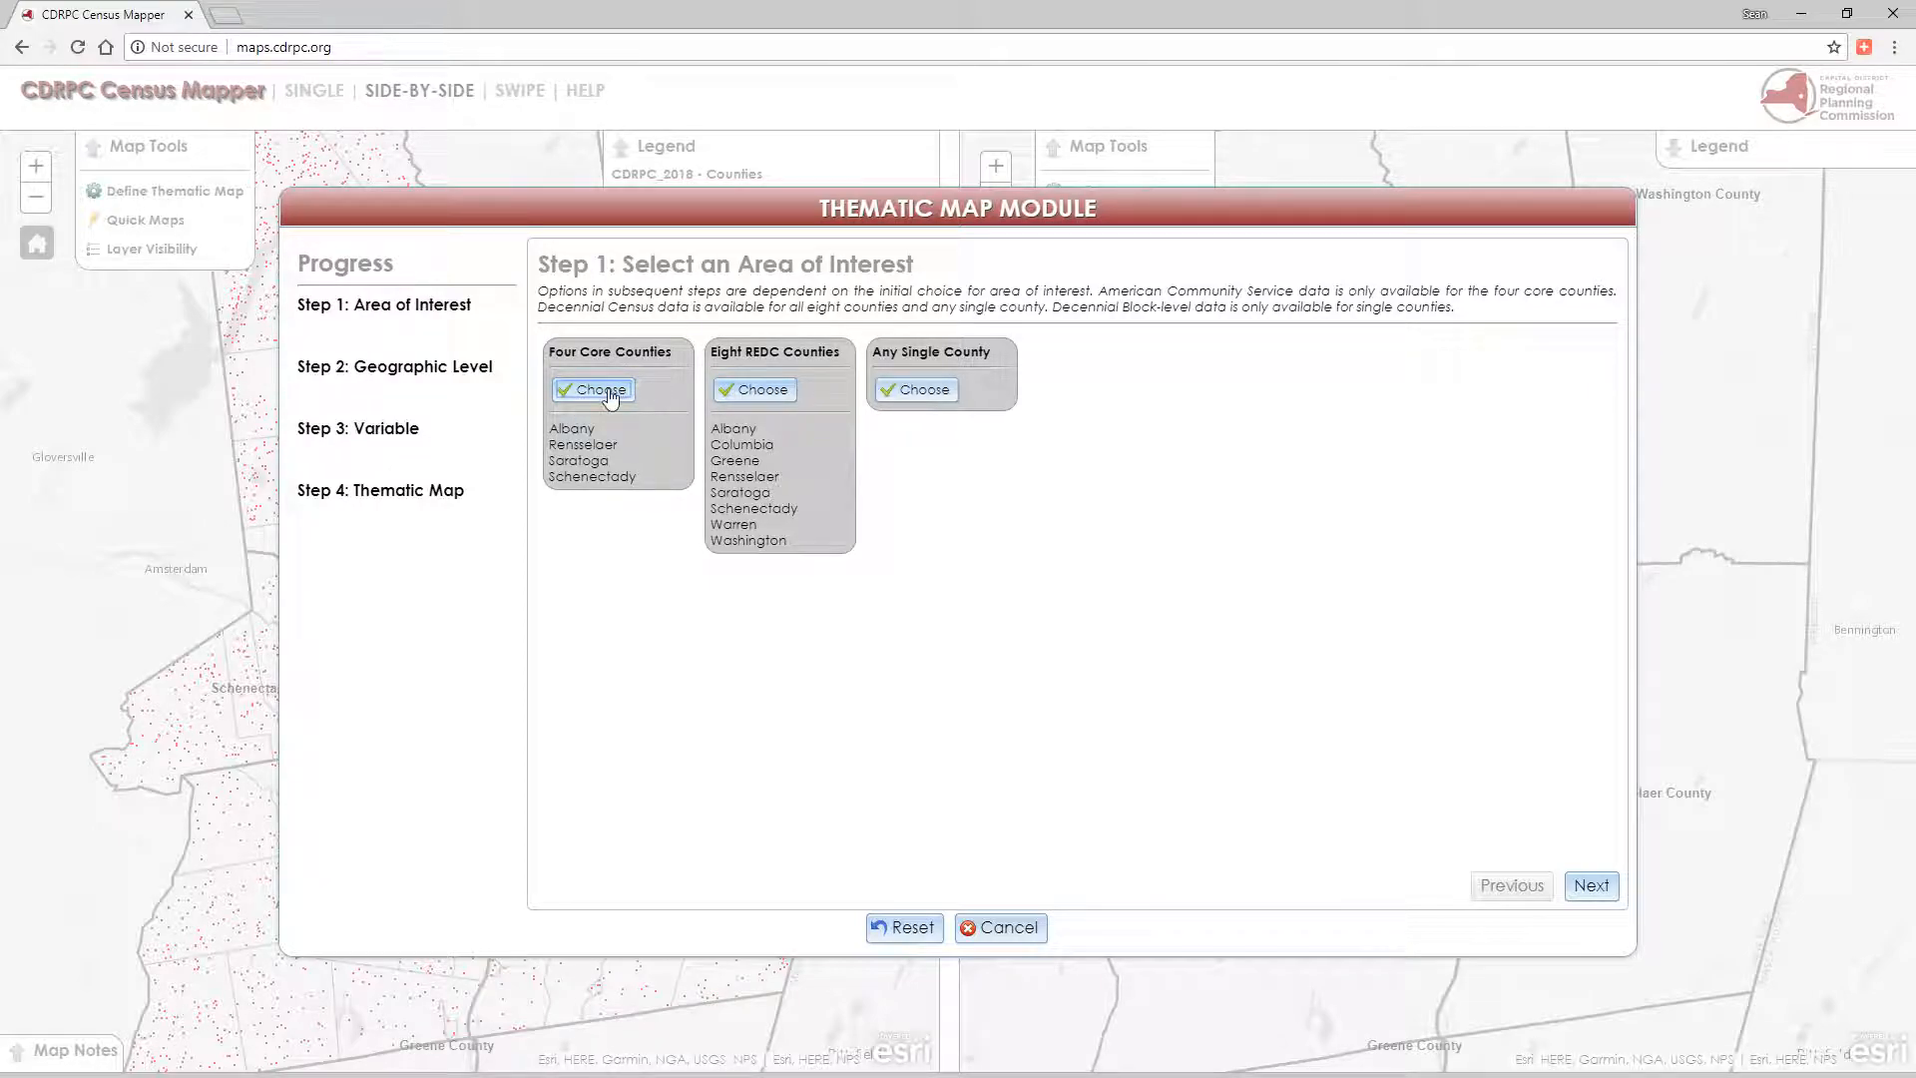
left_click(602, 390)
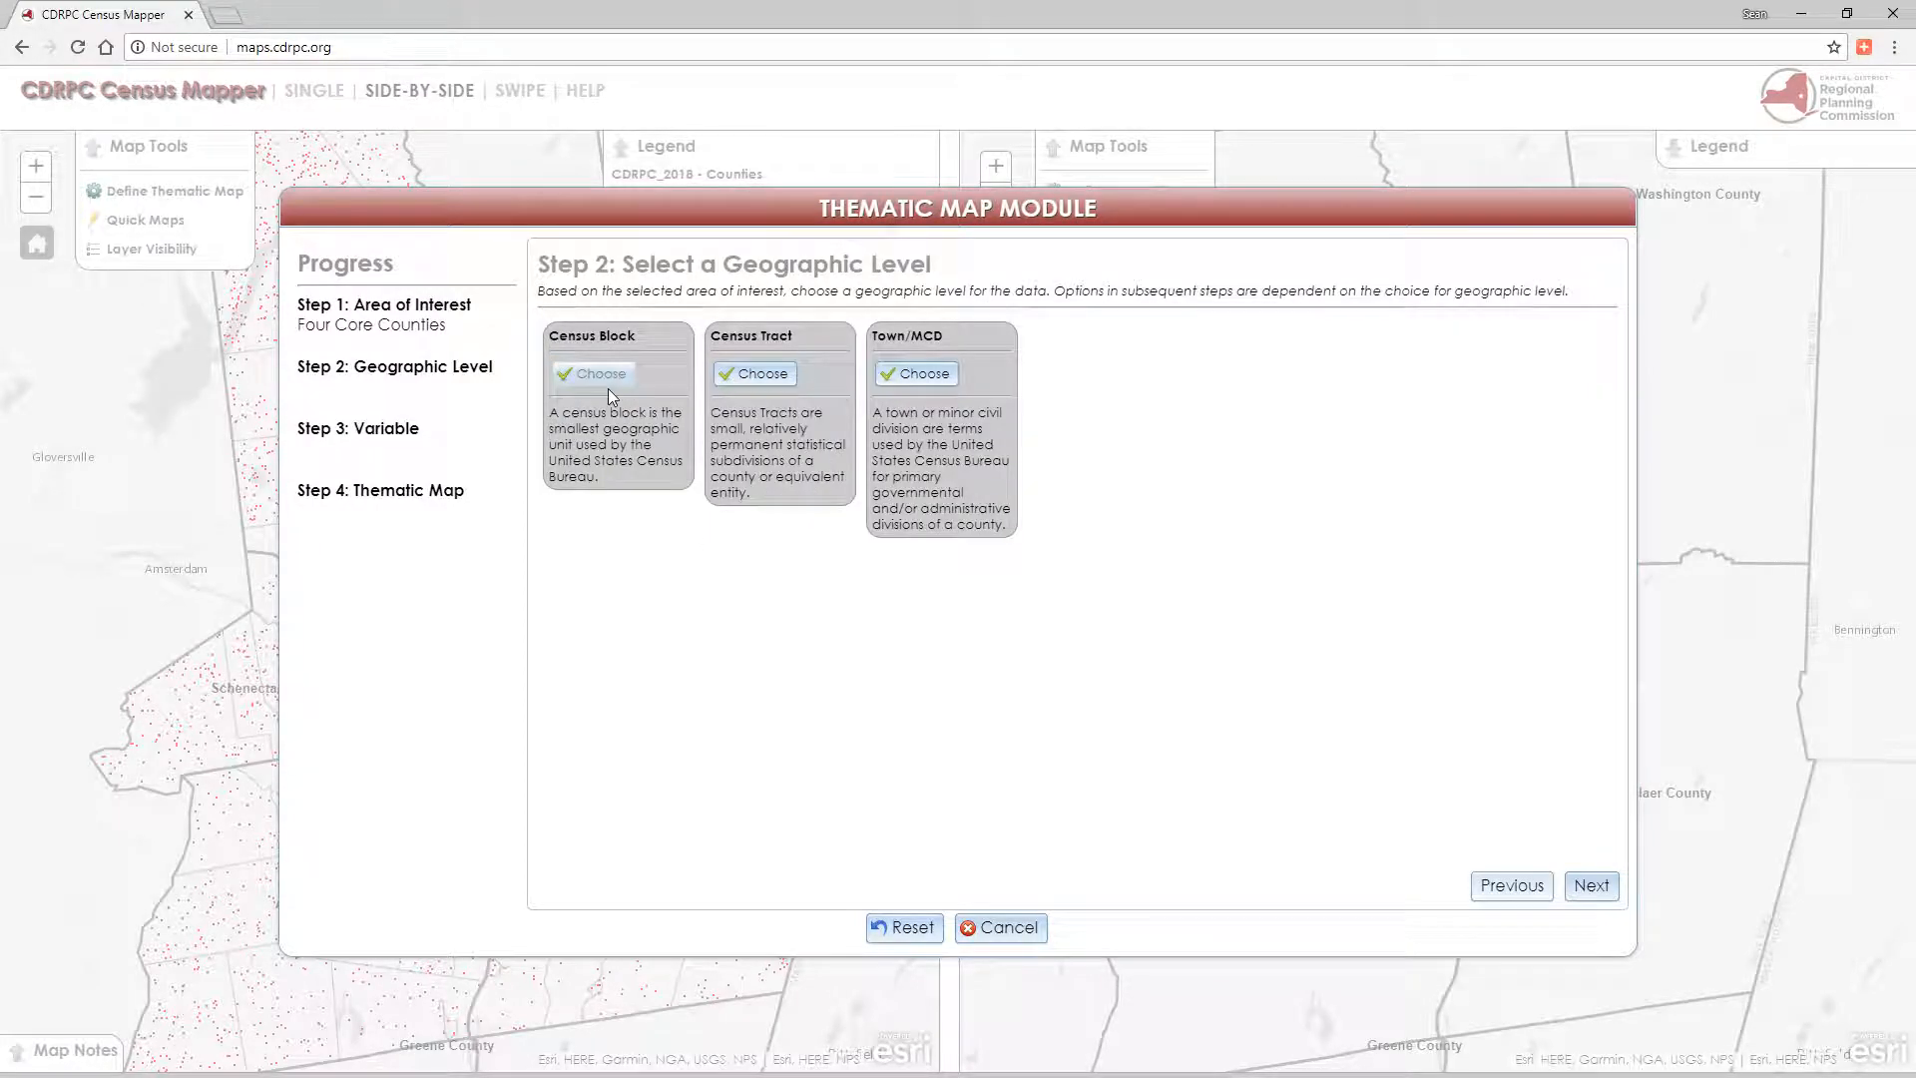
left_click(760, 374)
Choose American Community Survey 2012-2016, the Housing category and the Housing Units: Percent Vacant housing units variable for the second map
left_click(700, 334)
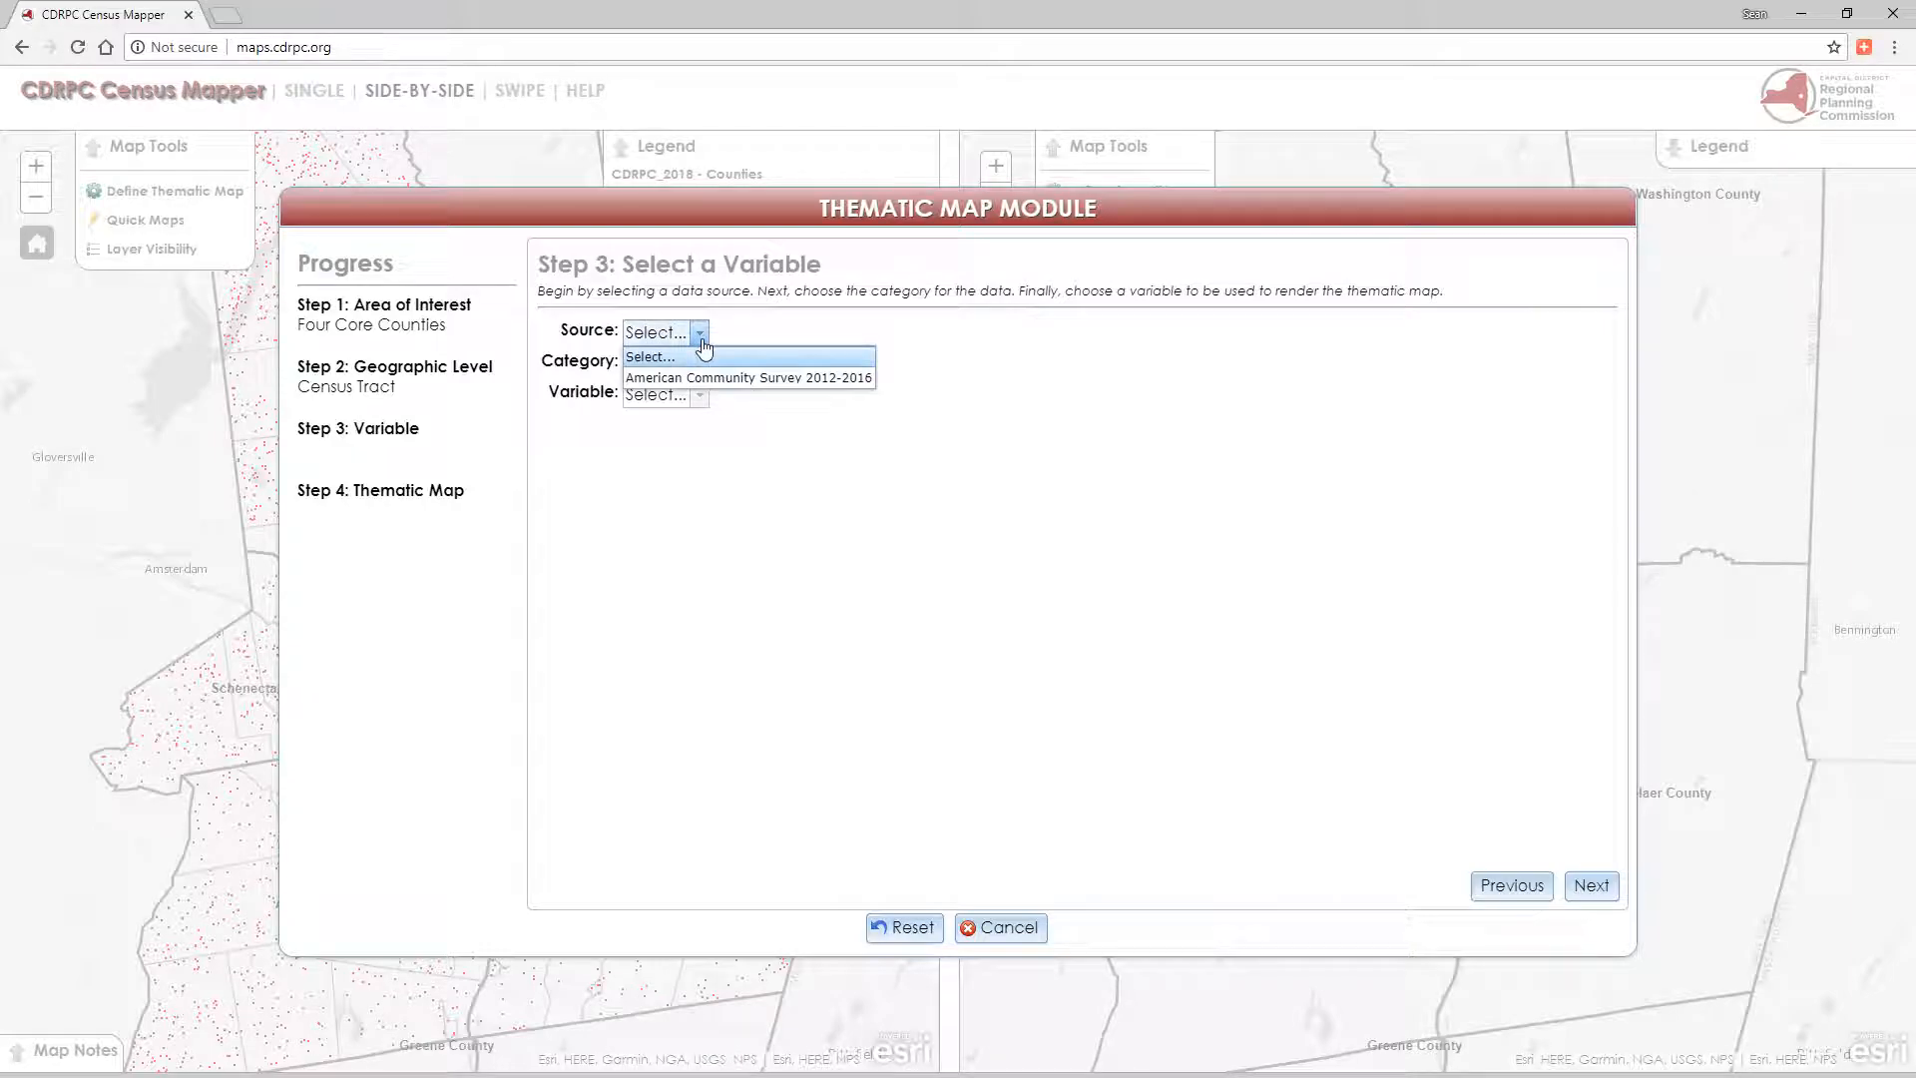
left_click(677, 388)
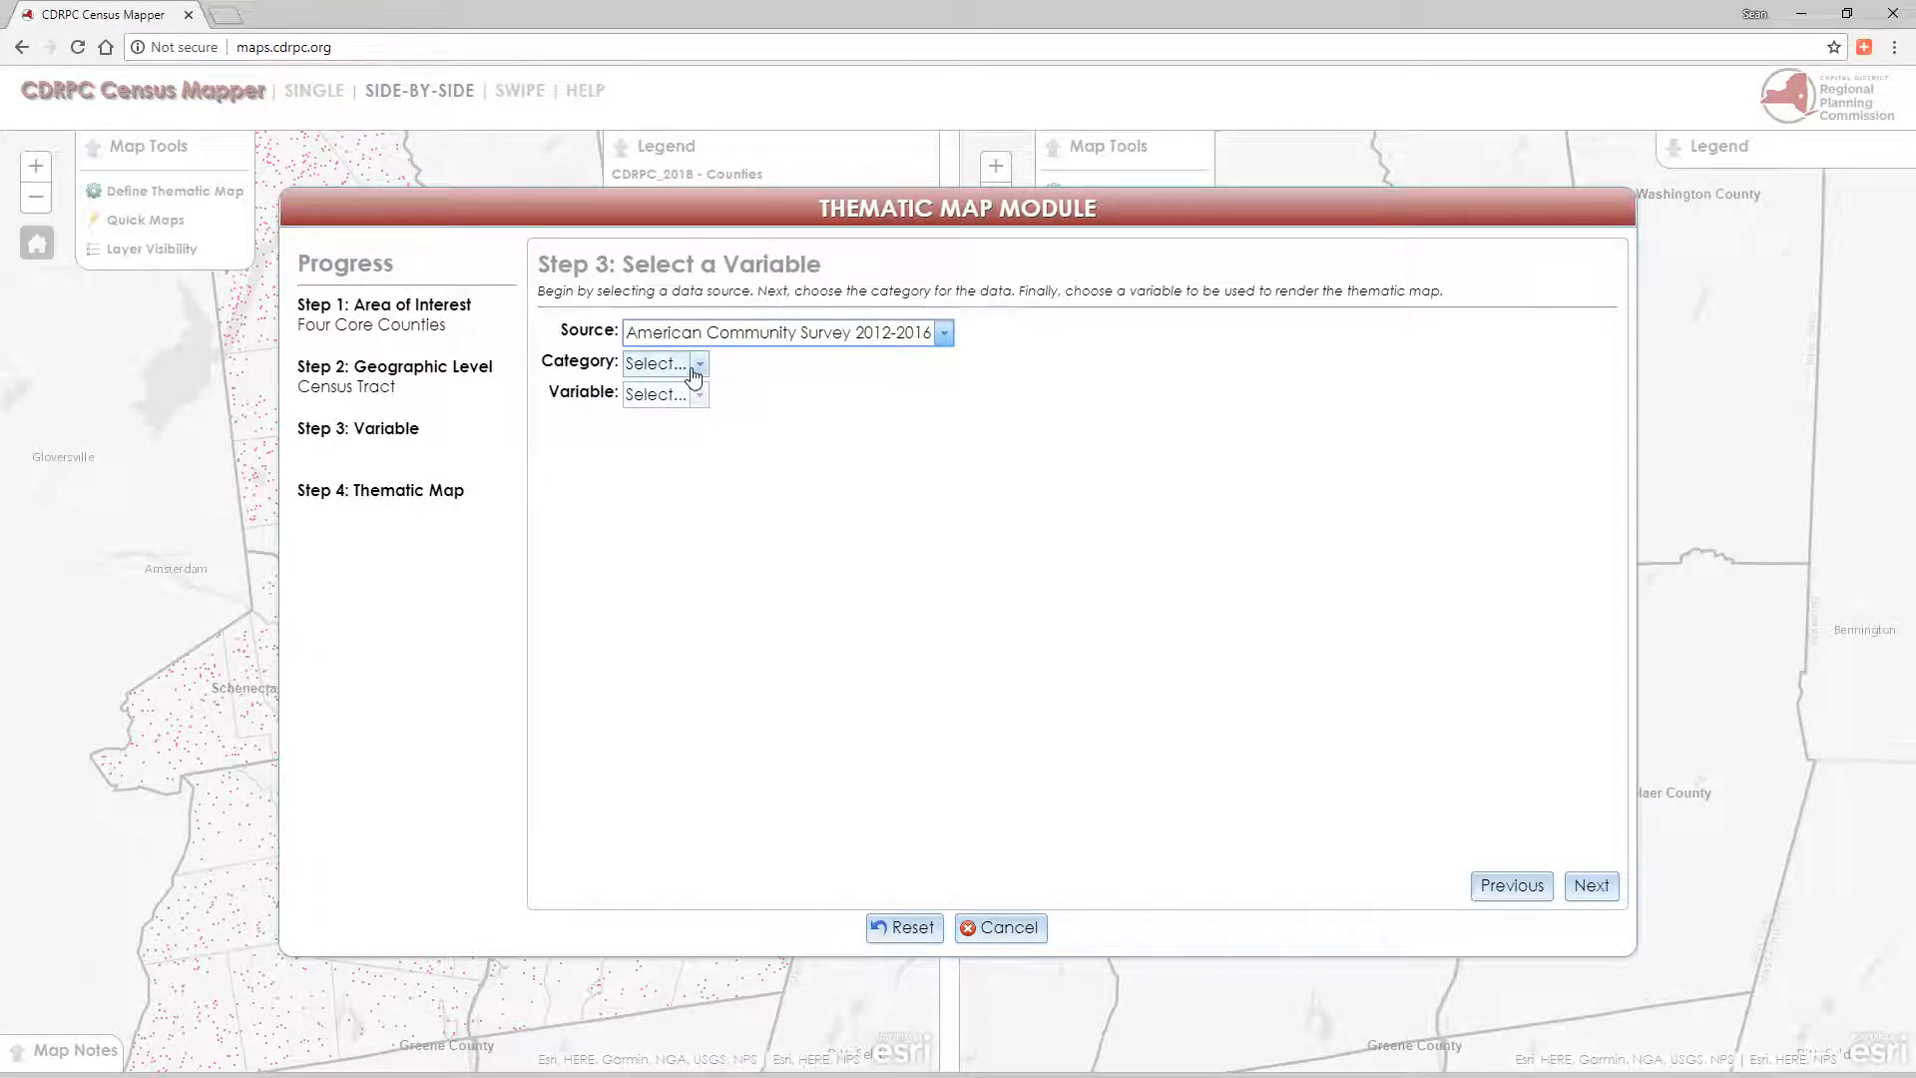
left_click(699, 367)
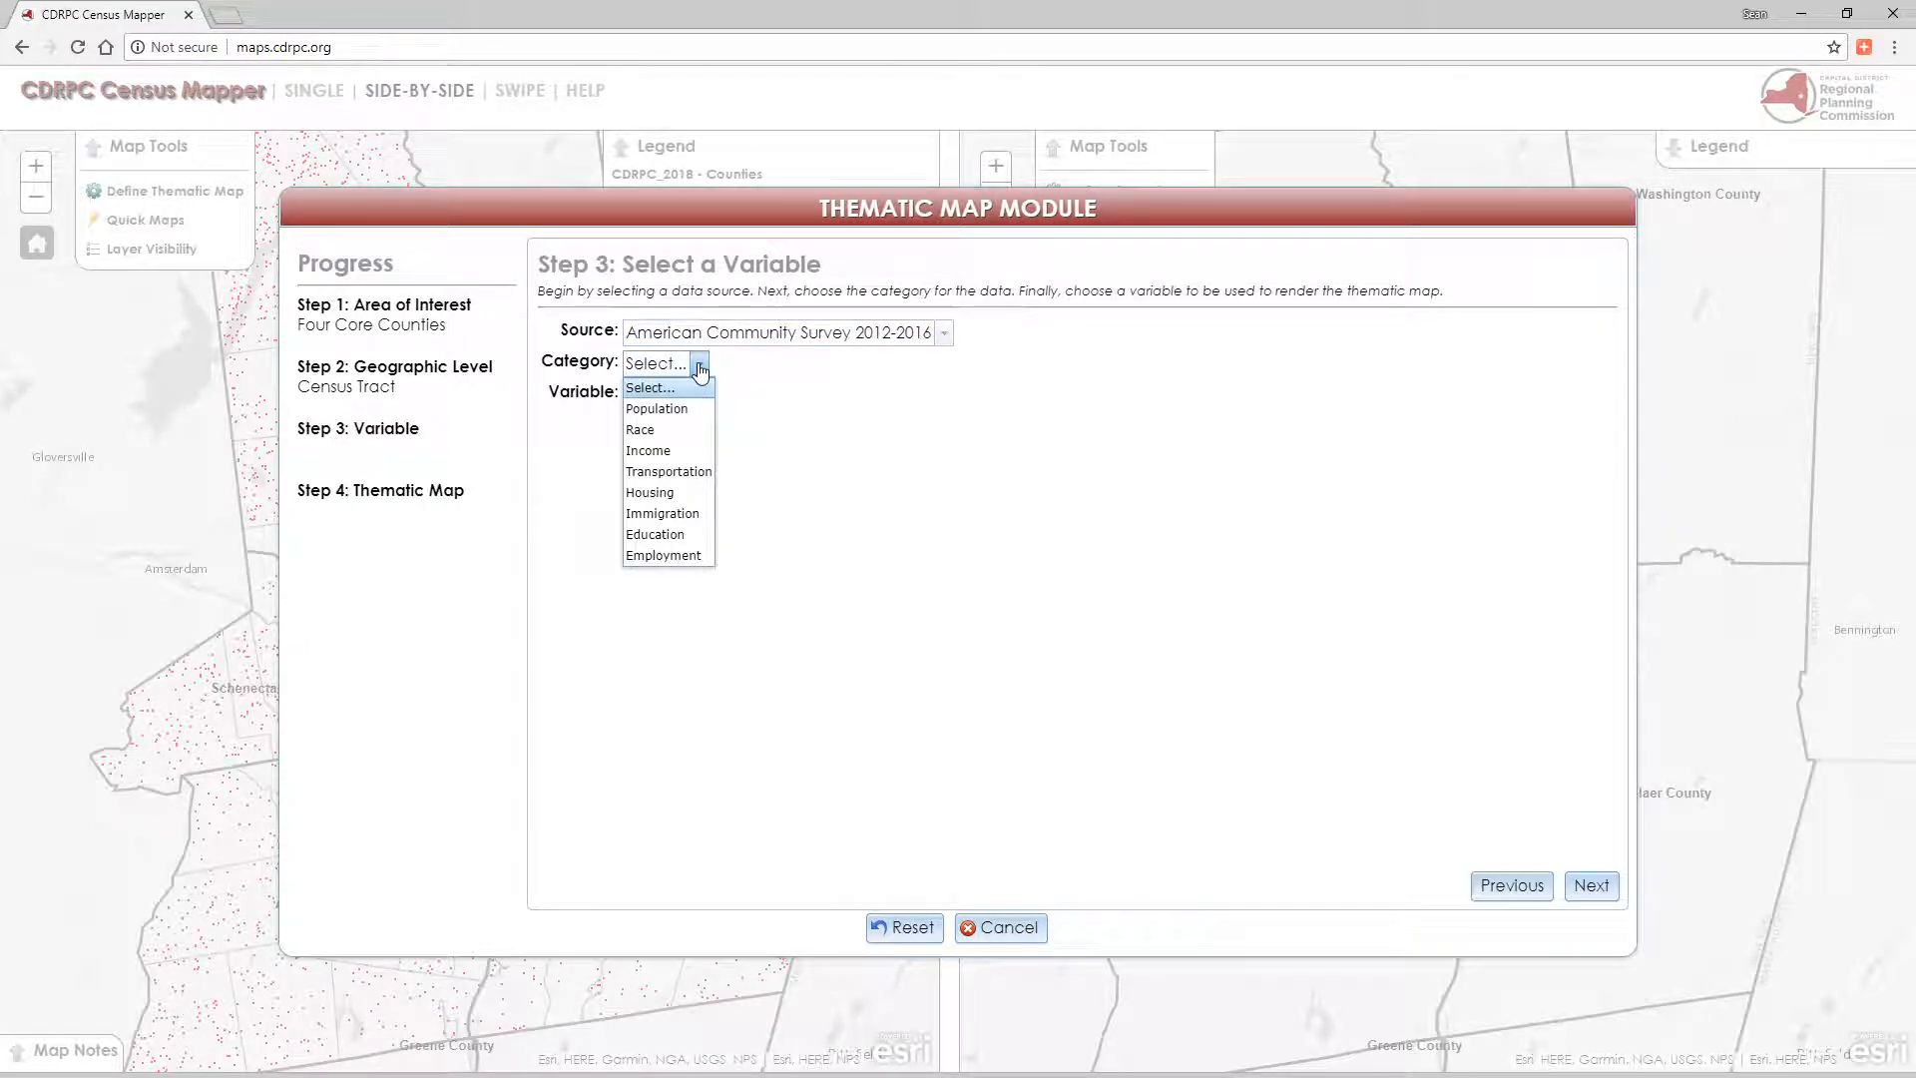
left_click(658, 492)
left_click(700, 394)
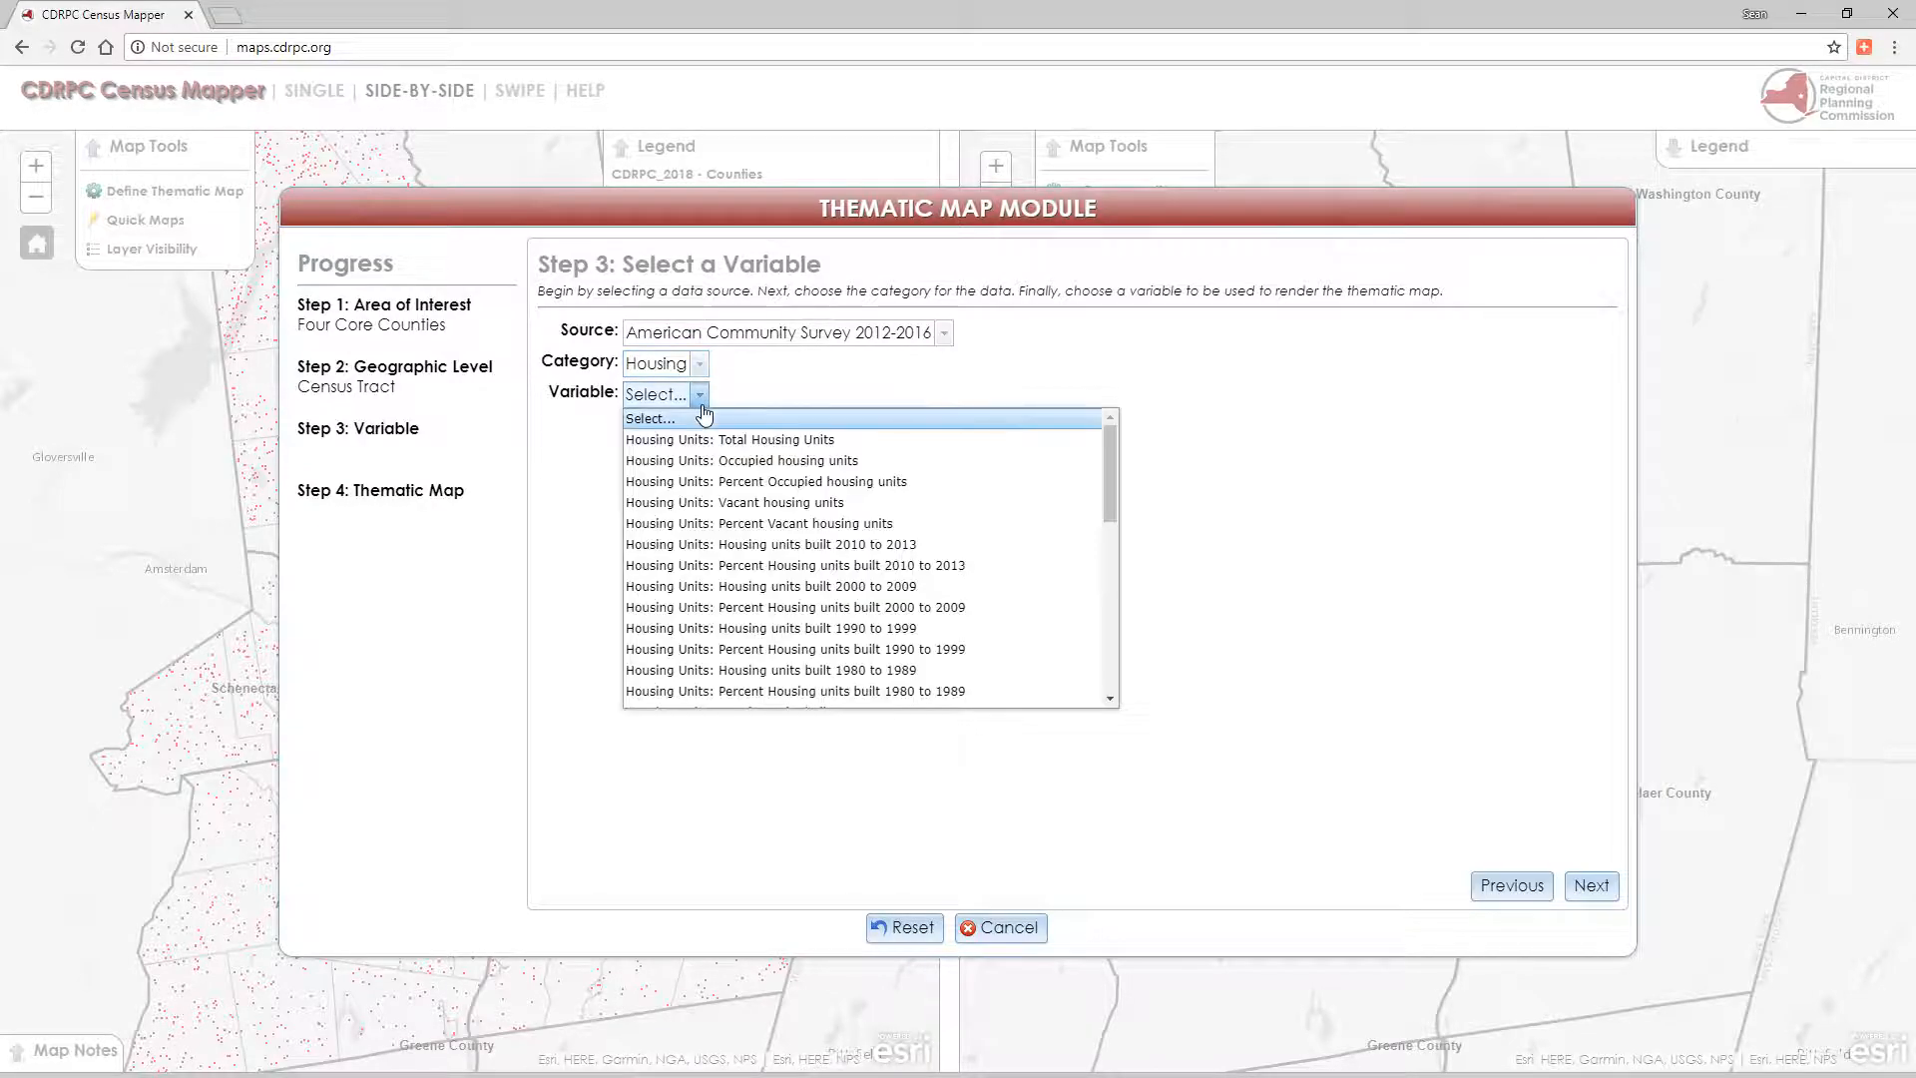
left_click(811, 525)
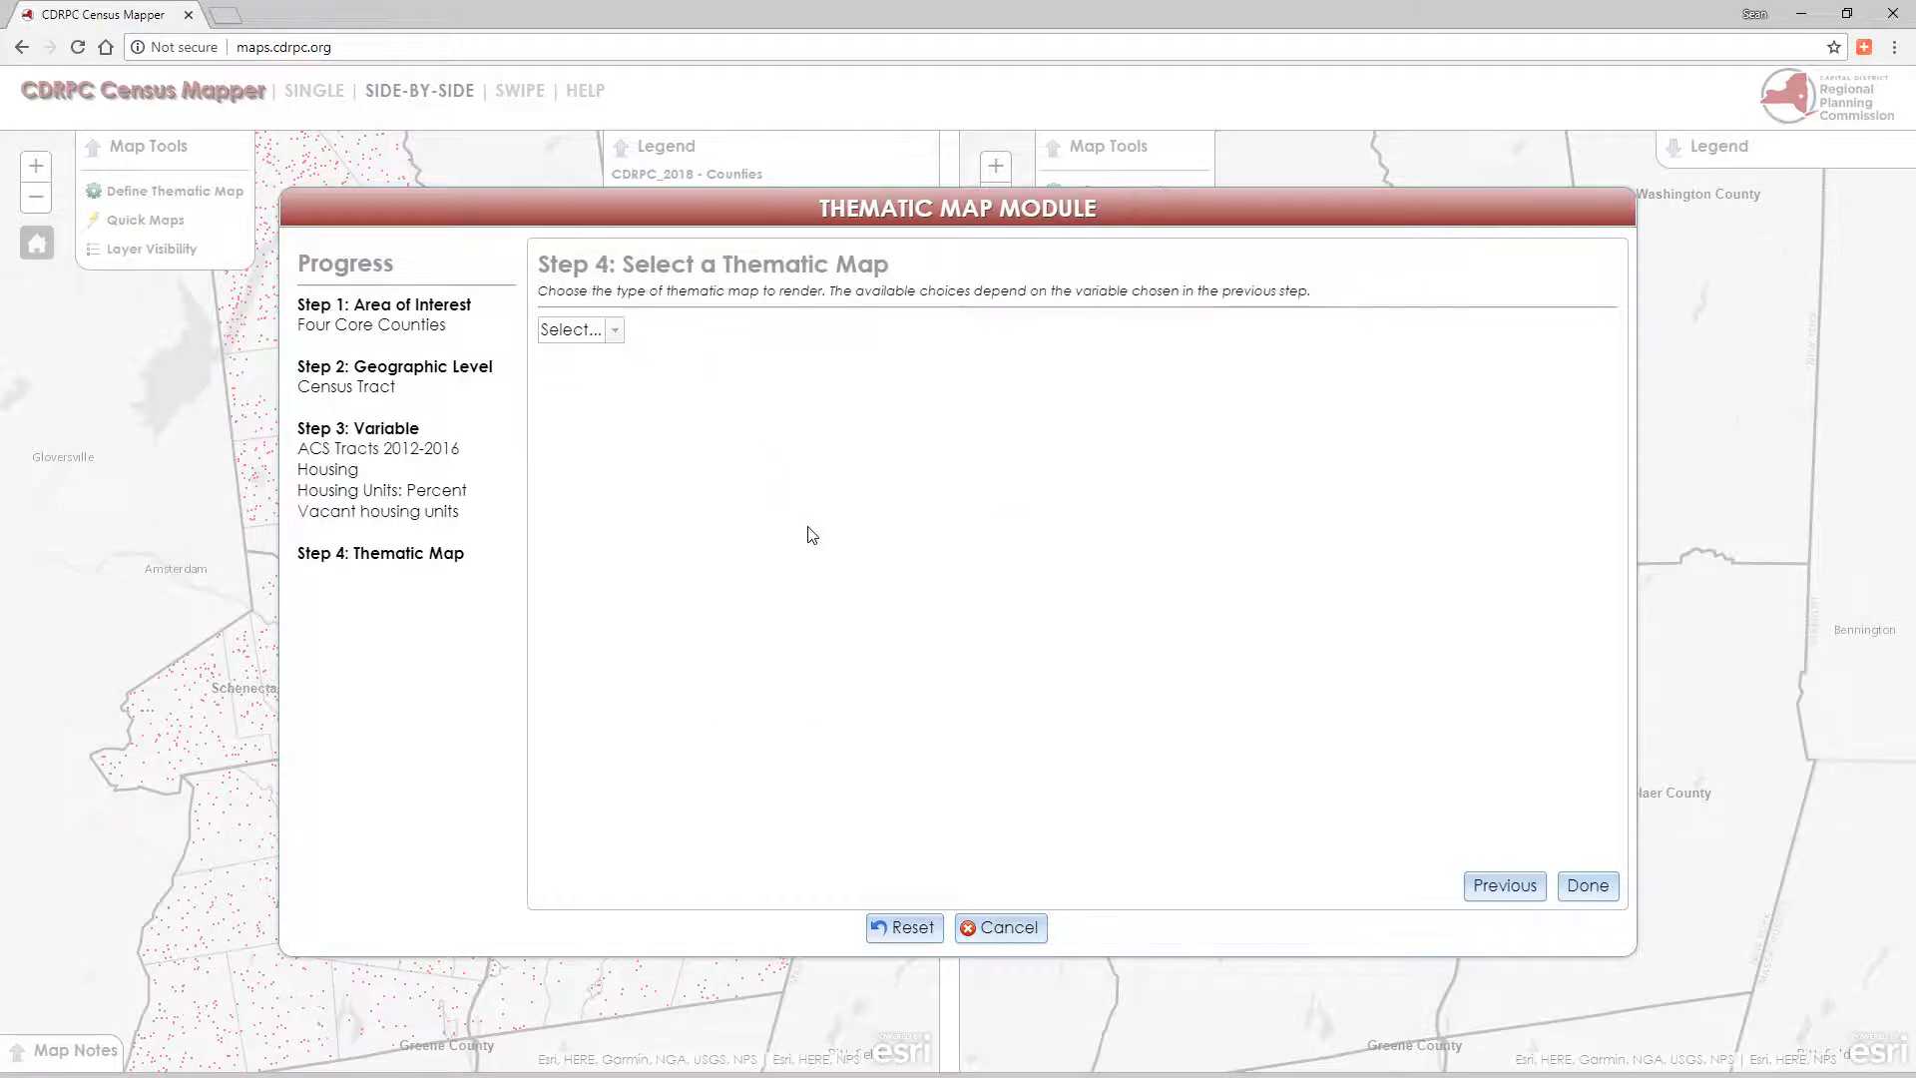
Render the percent vacant data as a Choropleth map at the default extent and expand the second map's legend
left_click(616, 330)
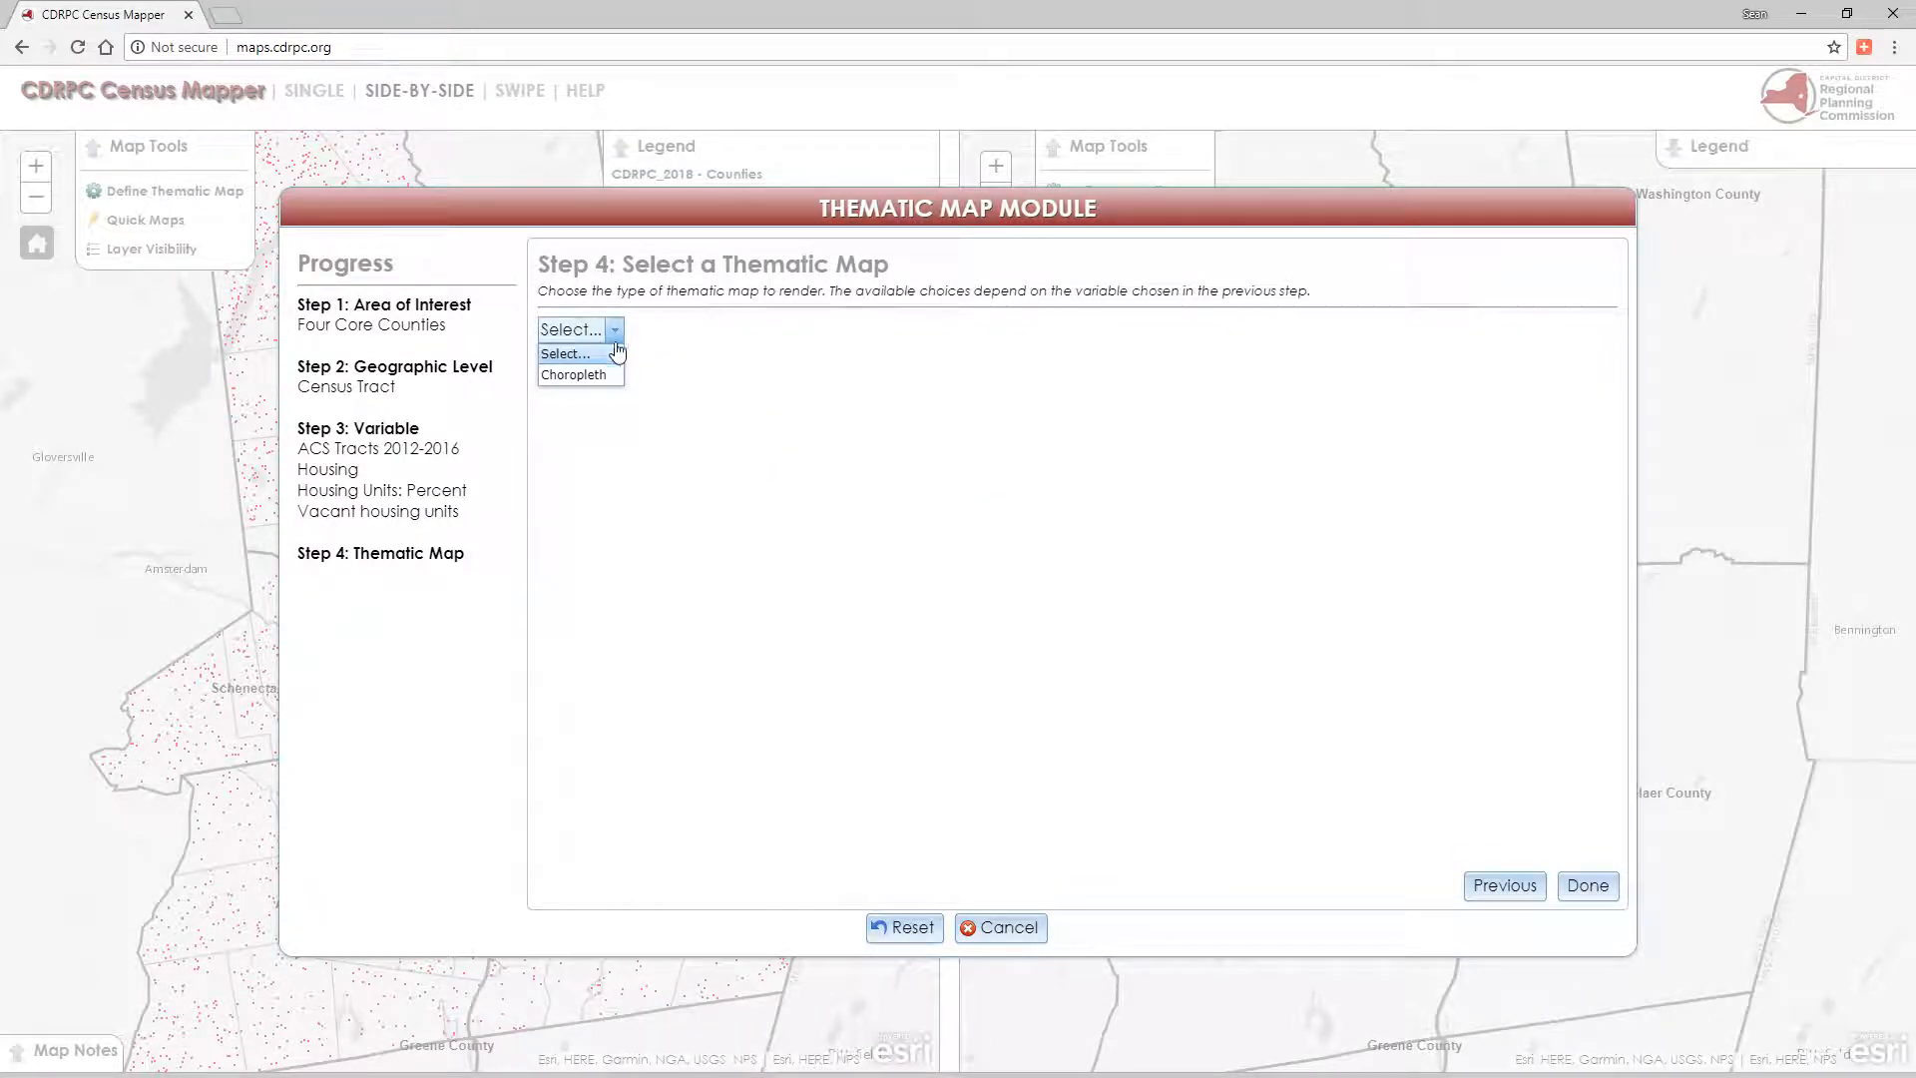
left_click(594, 379)
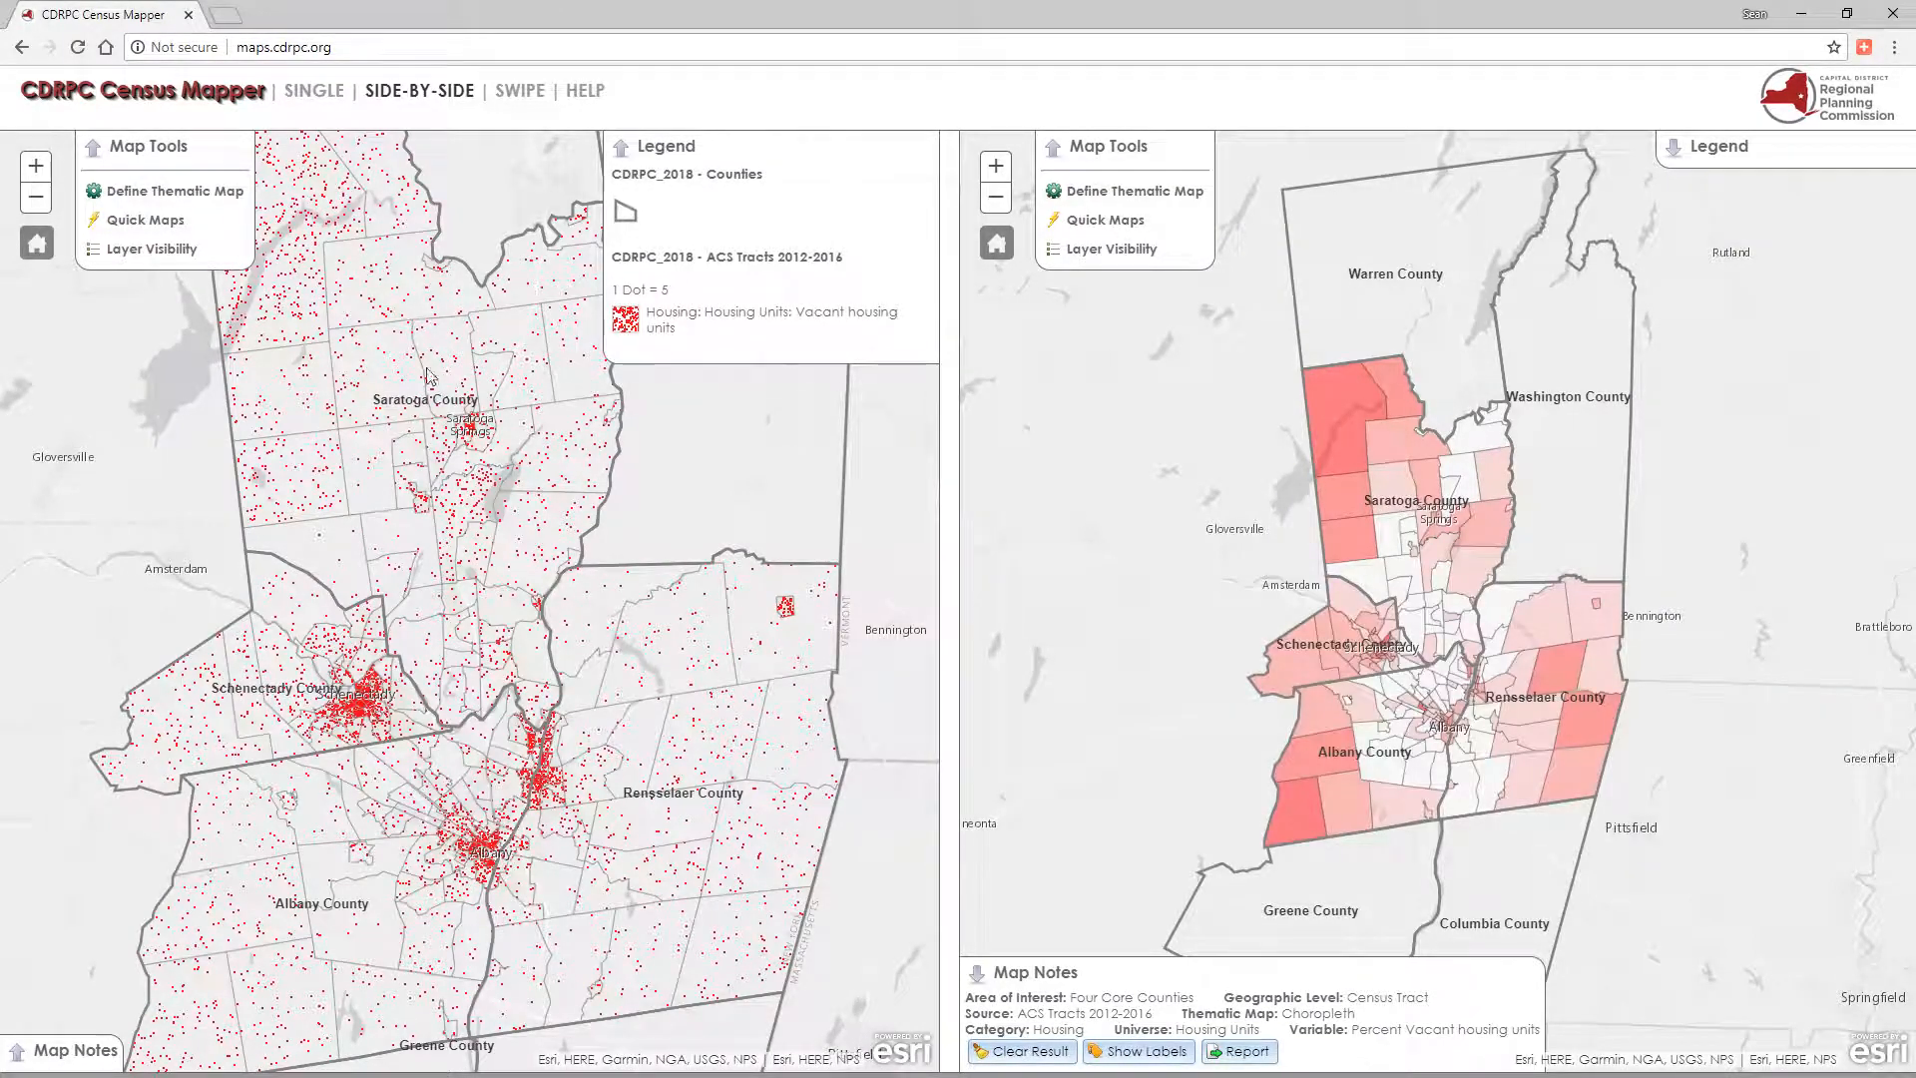
left_click(997, 243)
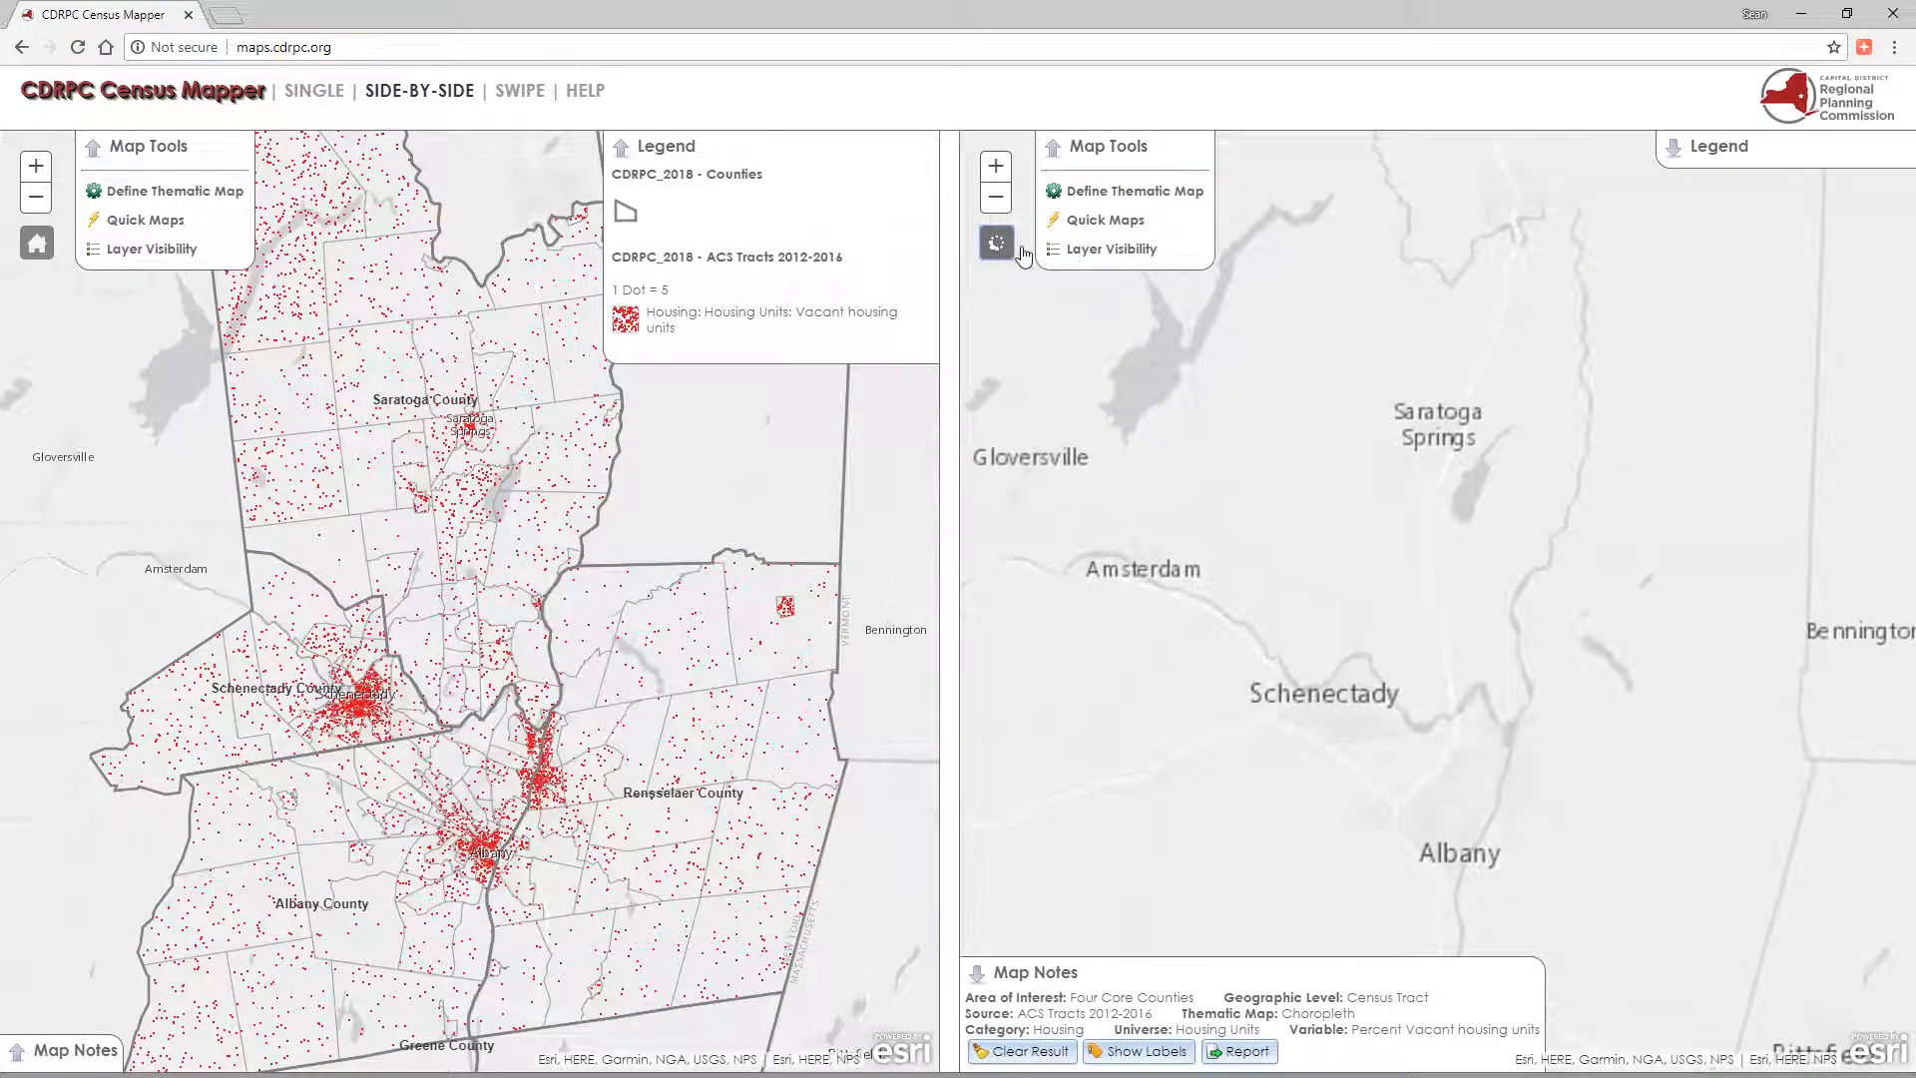
left_click(1707, 160)
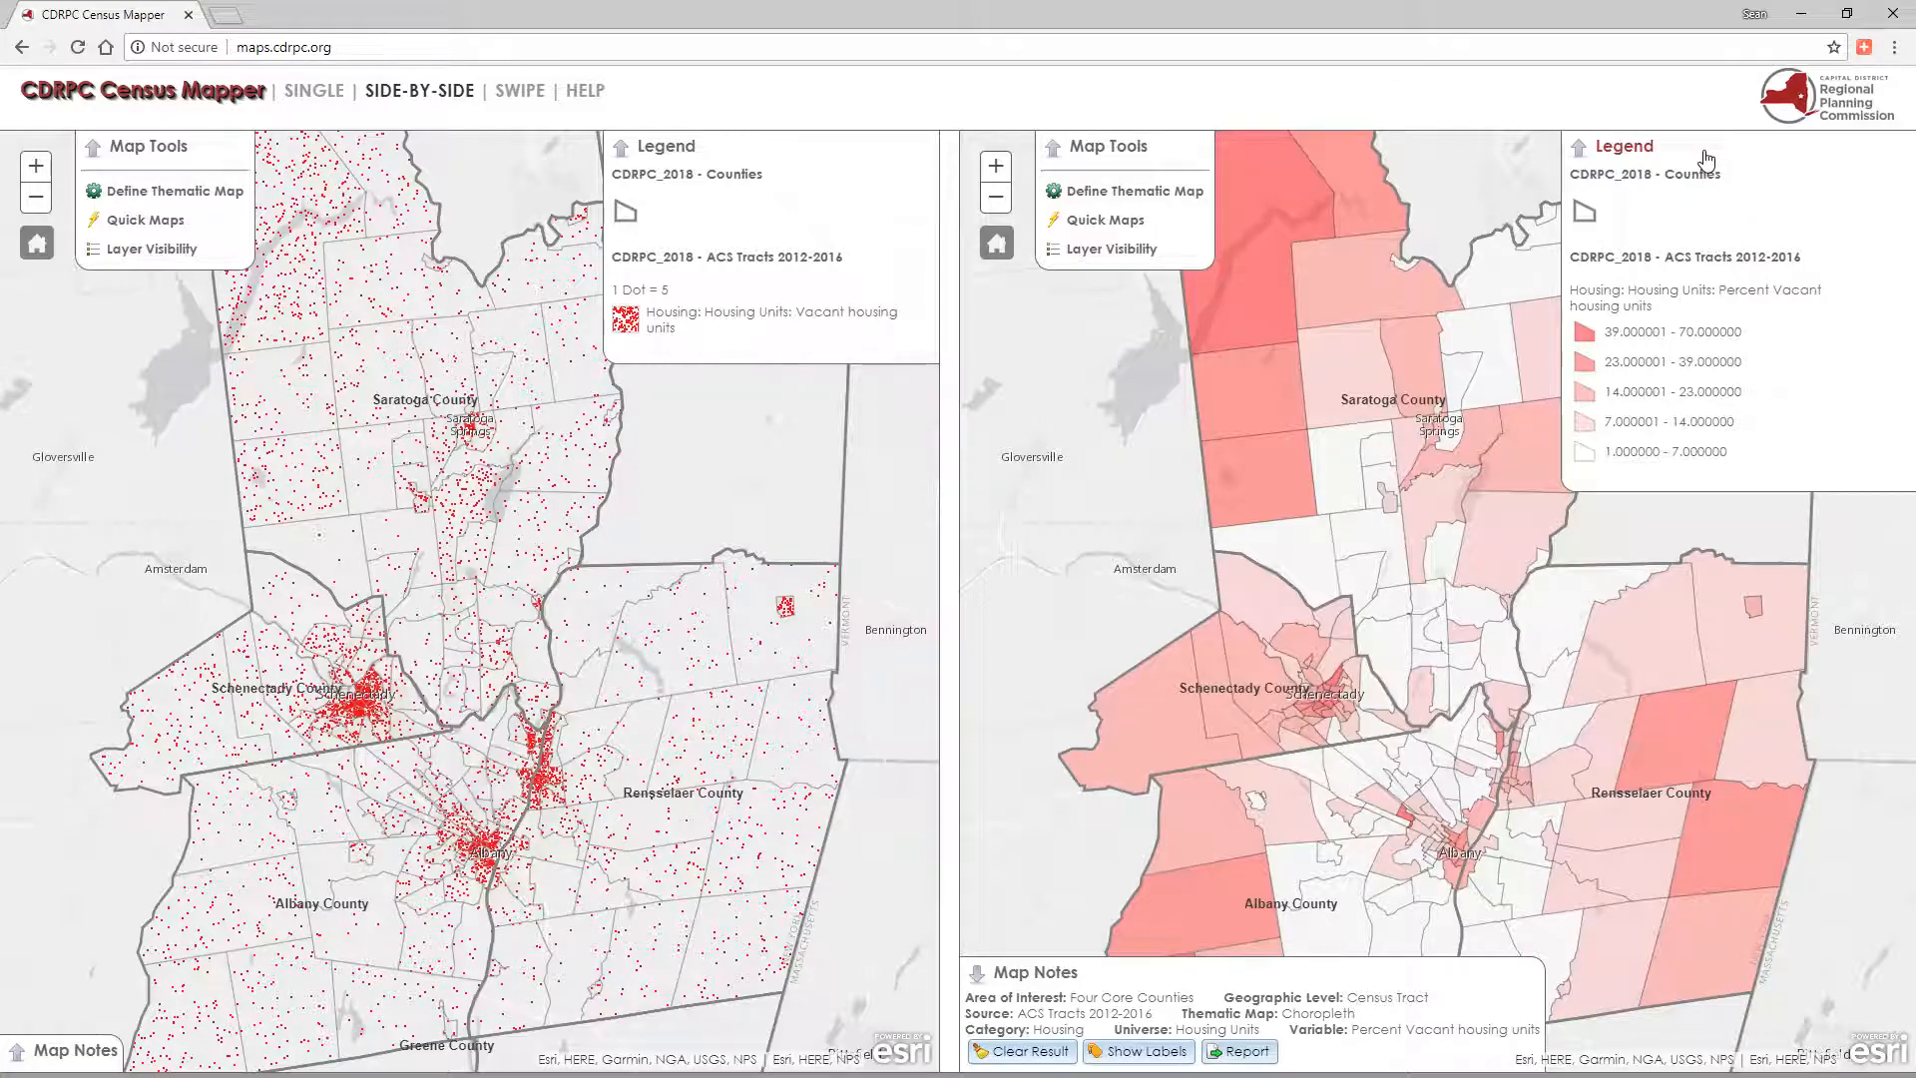
Collapse the second map's notes and start defining a layer swipe in the Swipe view
left_click(1045, 978)
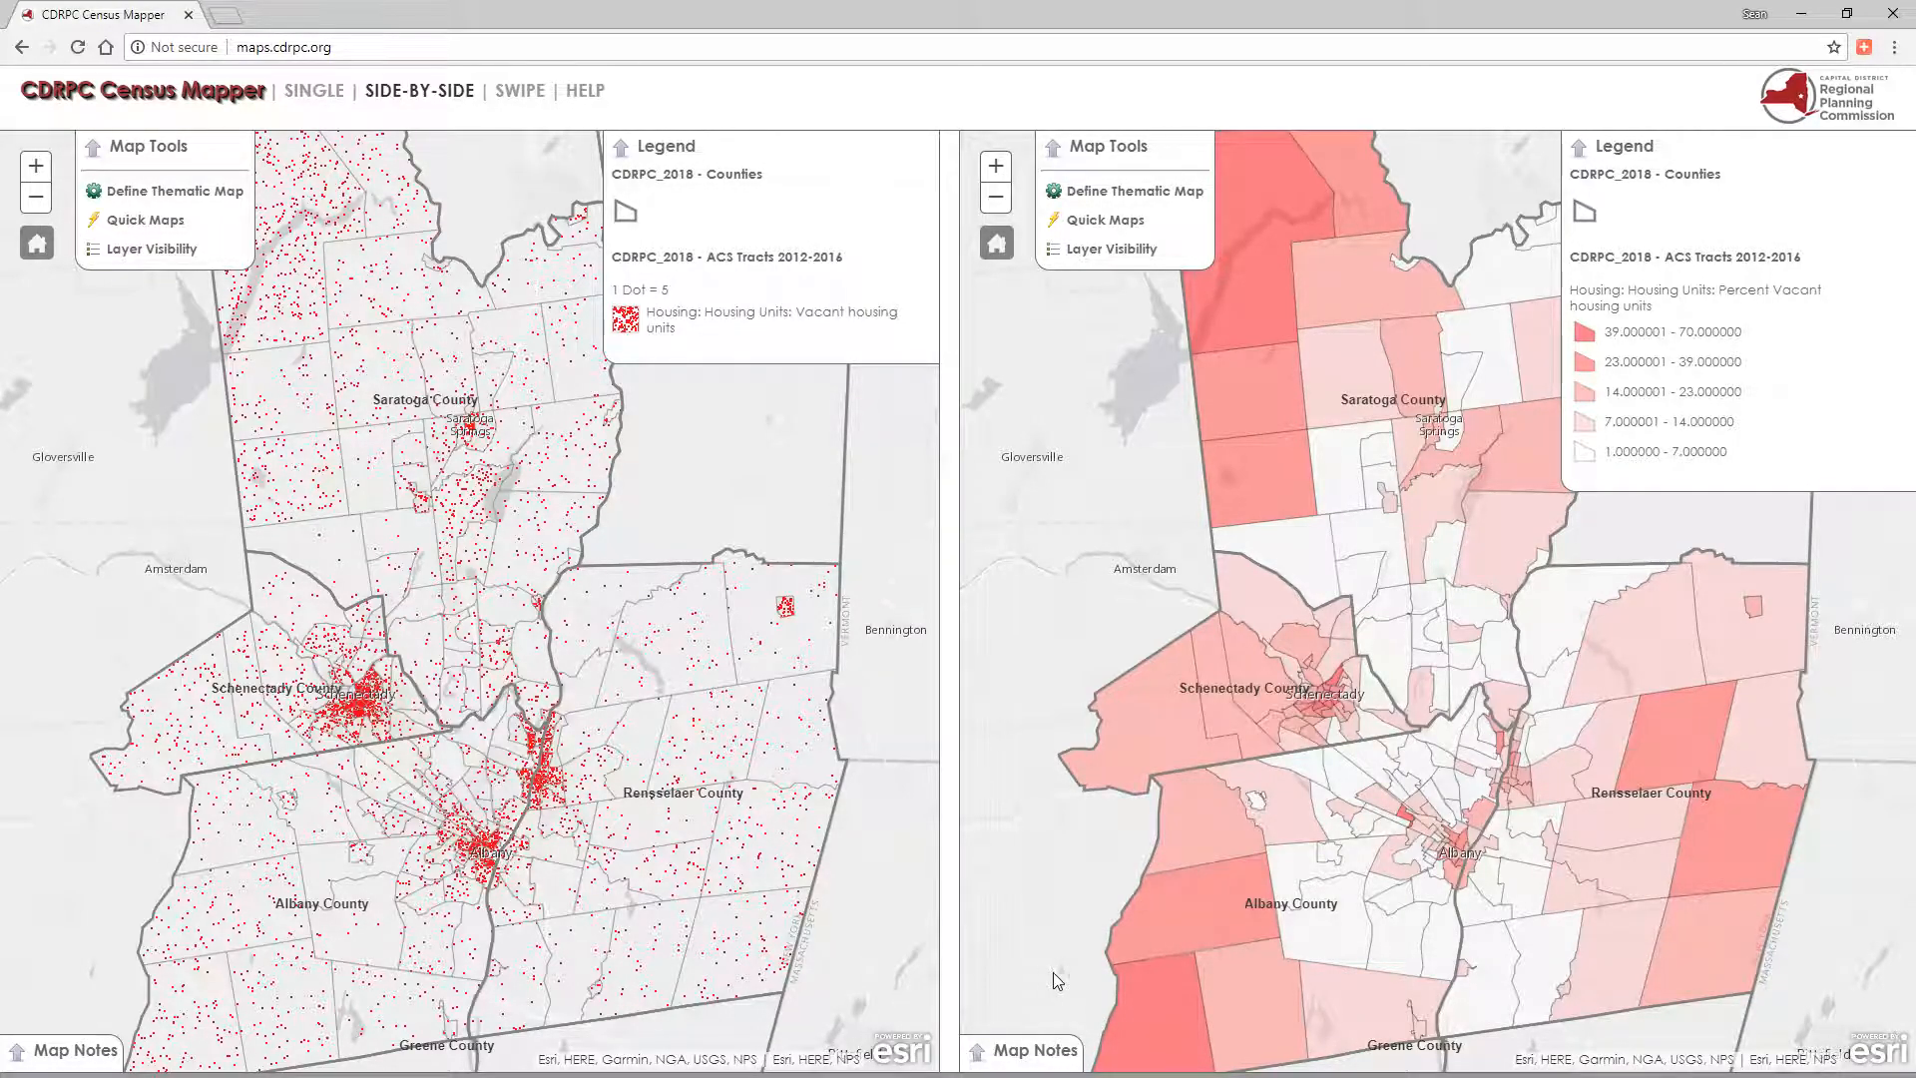
left_click(524, 95)
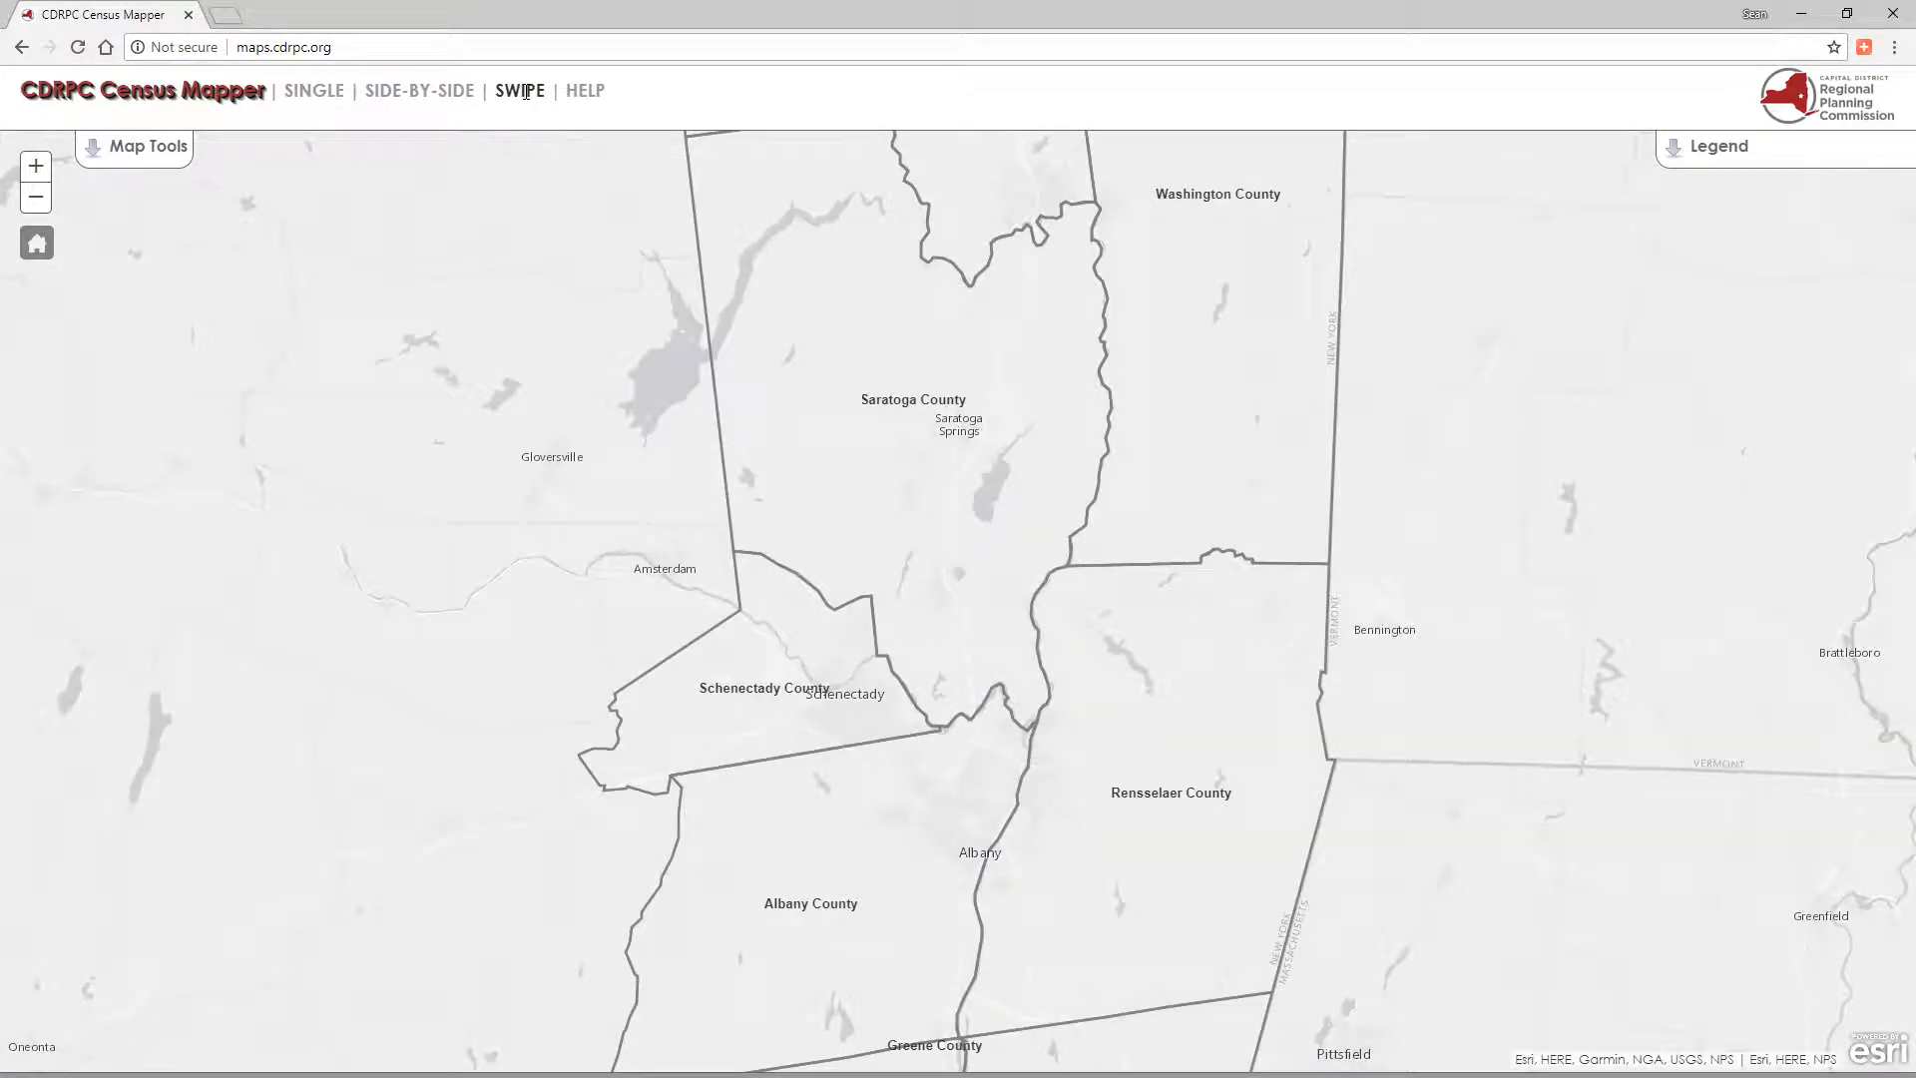
left_click(160, 158)
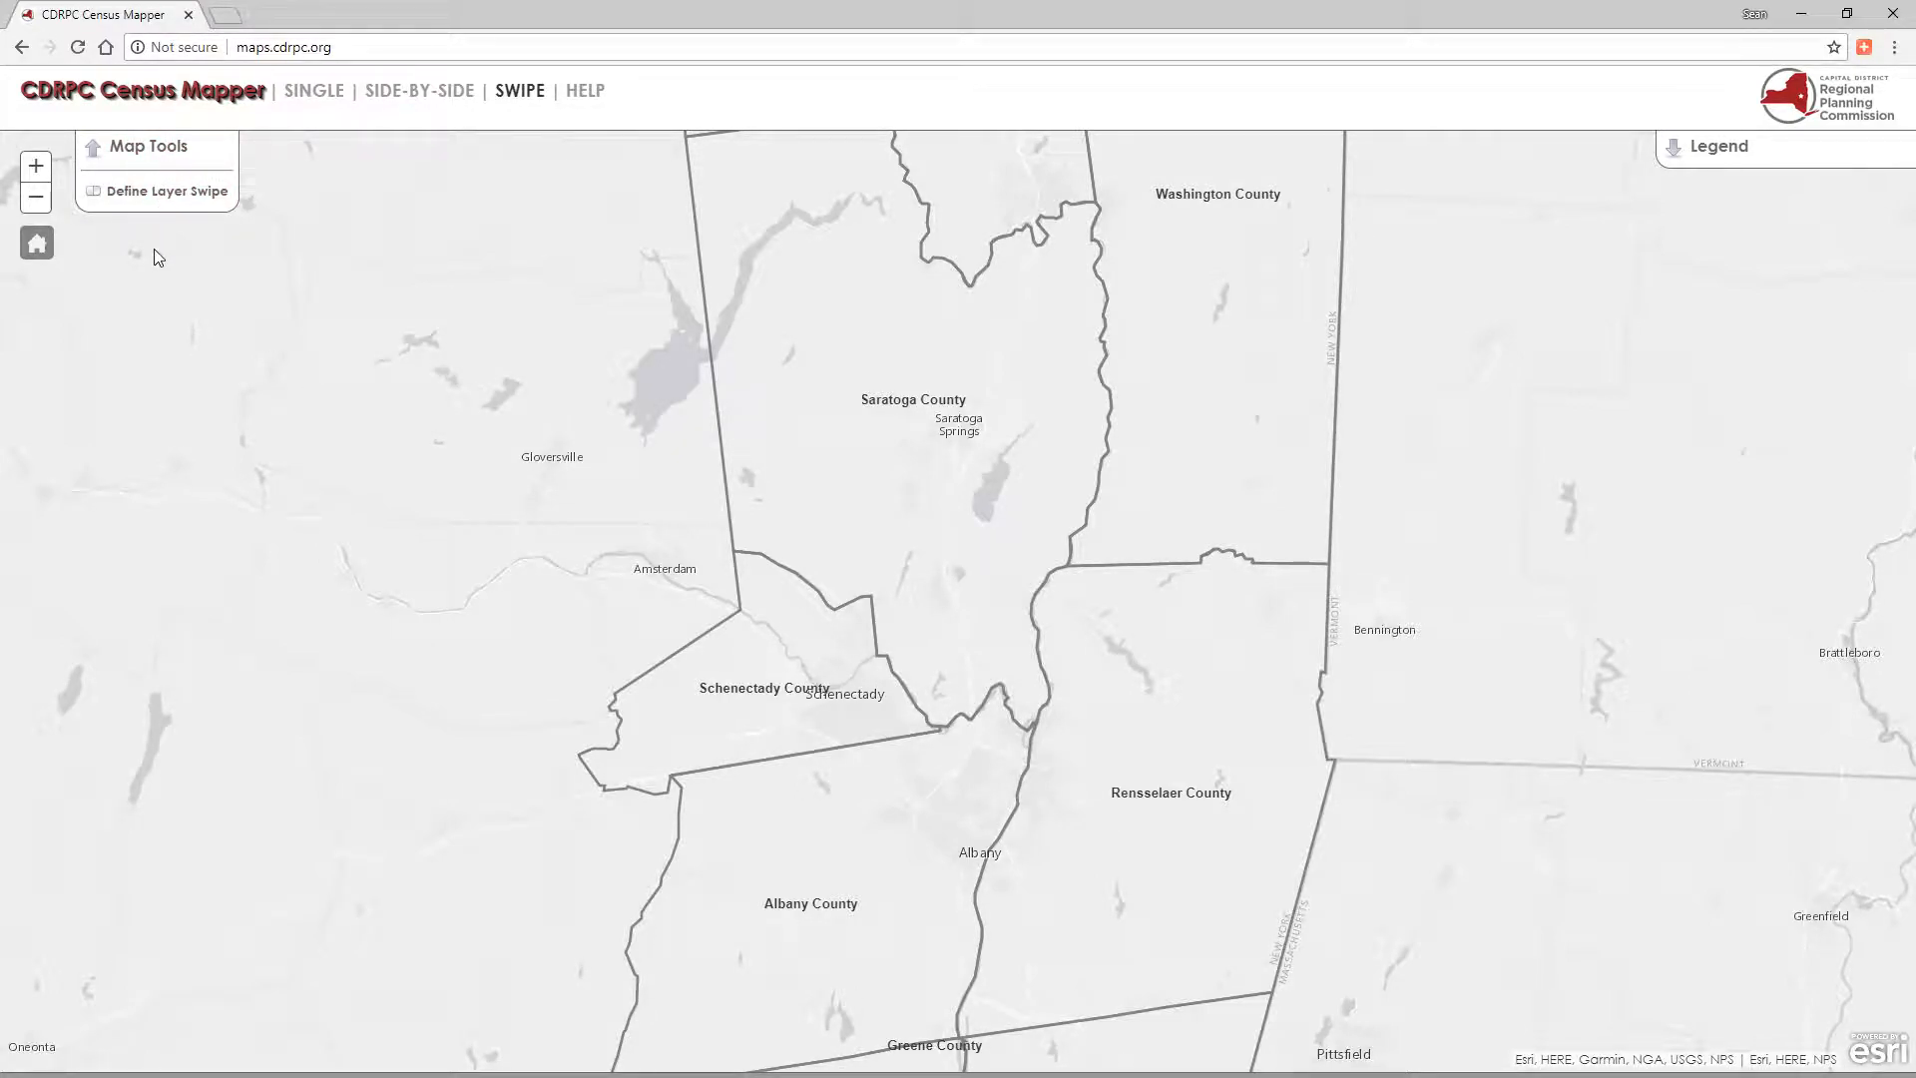
left_click(160, 192)
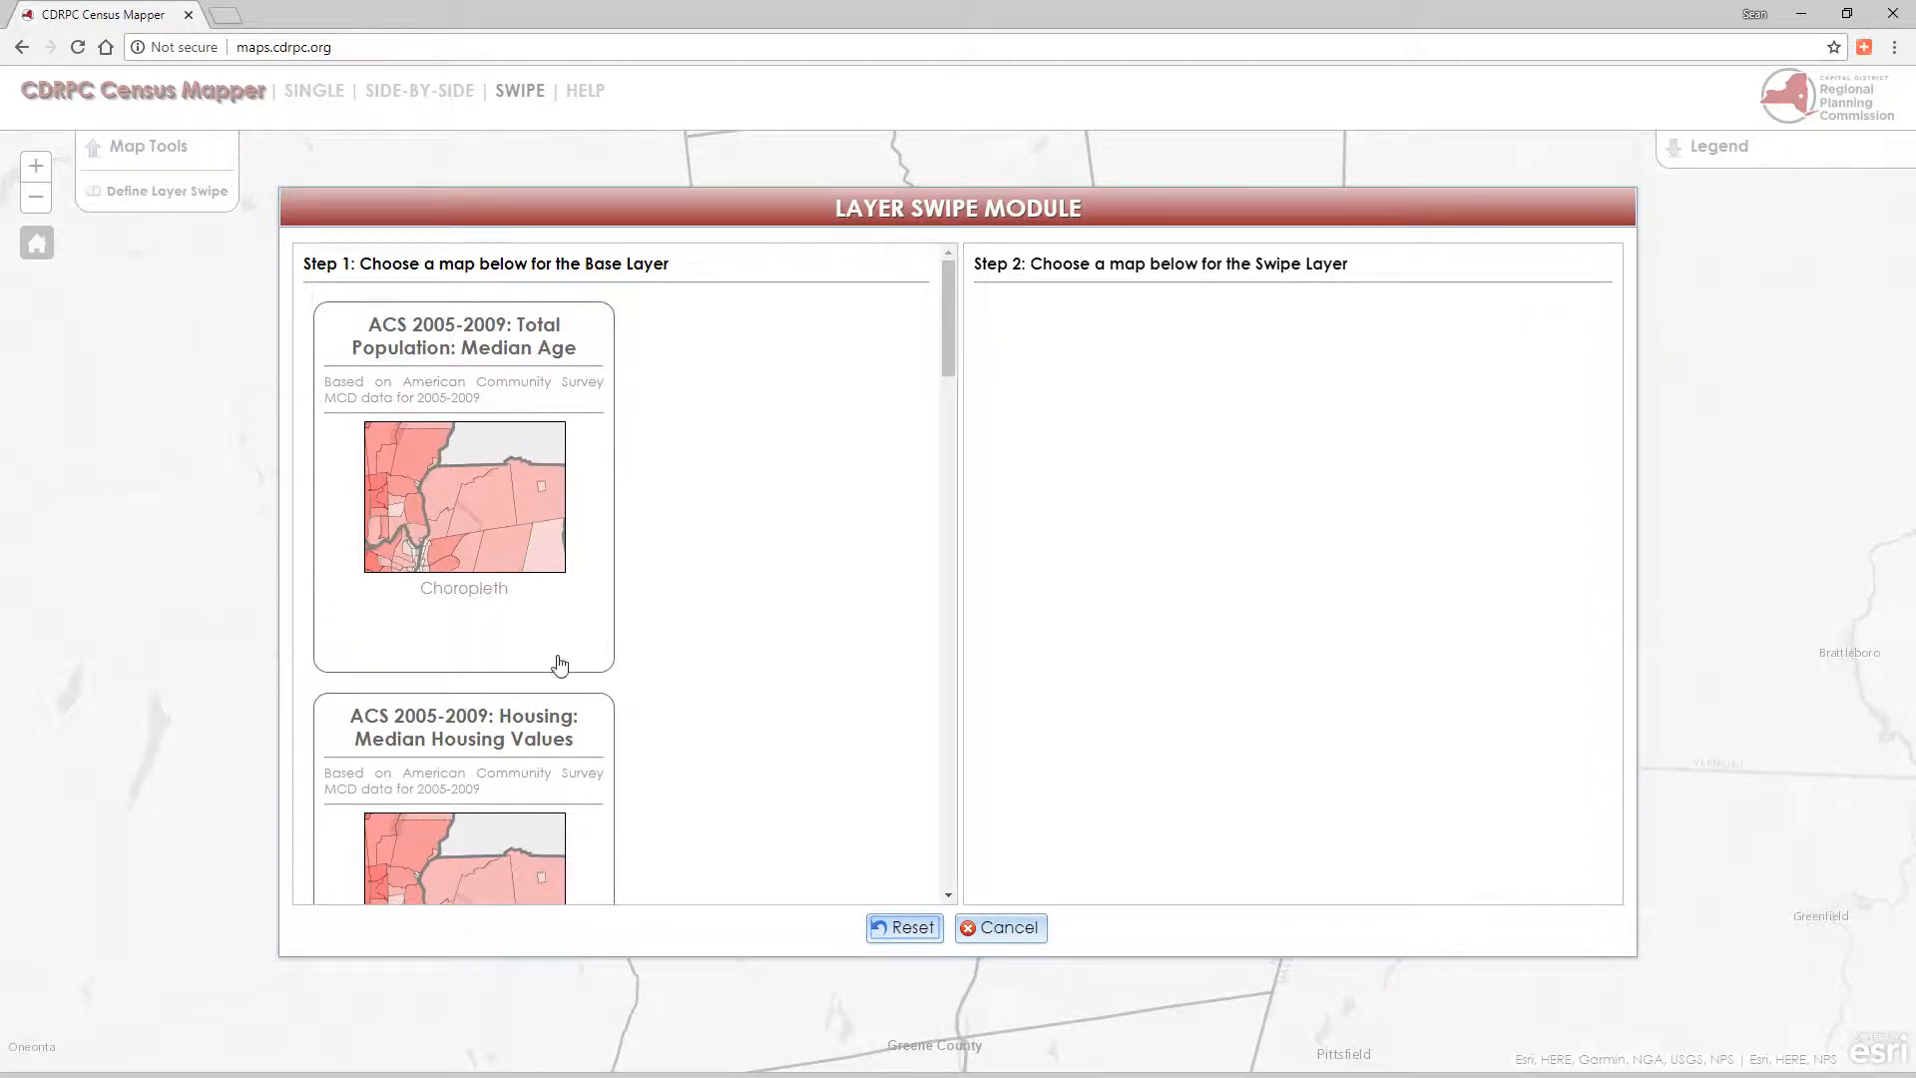
Choose ACS 2005-2009 Housing: Median Housing Values as the base layer and ACS 2012-2016 Housing: Median Housing Values as the swipe layer
left_click_drag(948, 351, 945, 422)
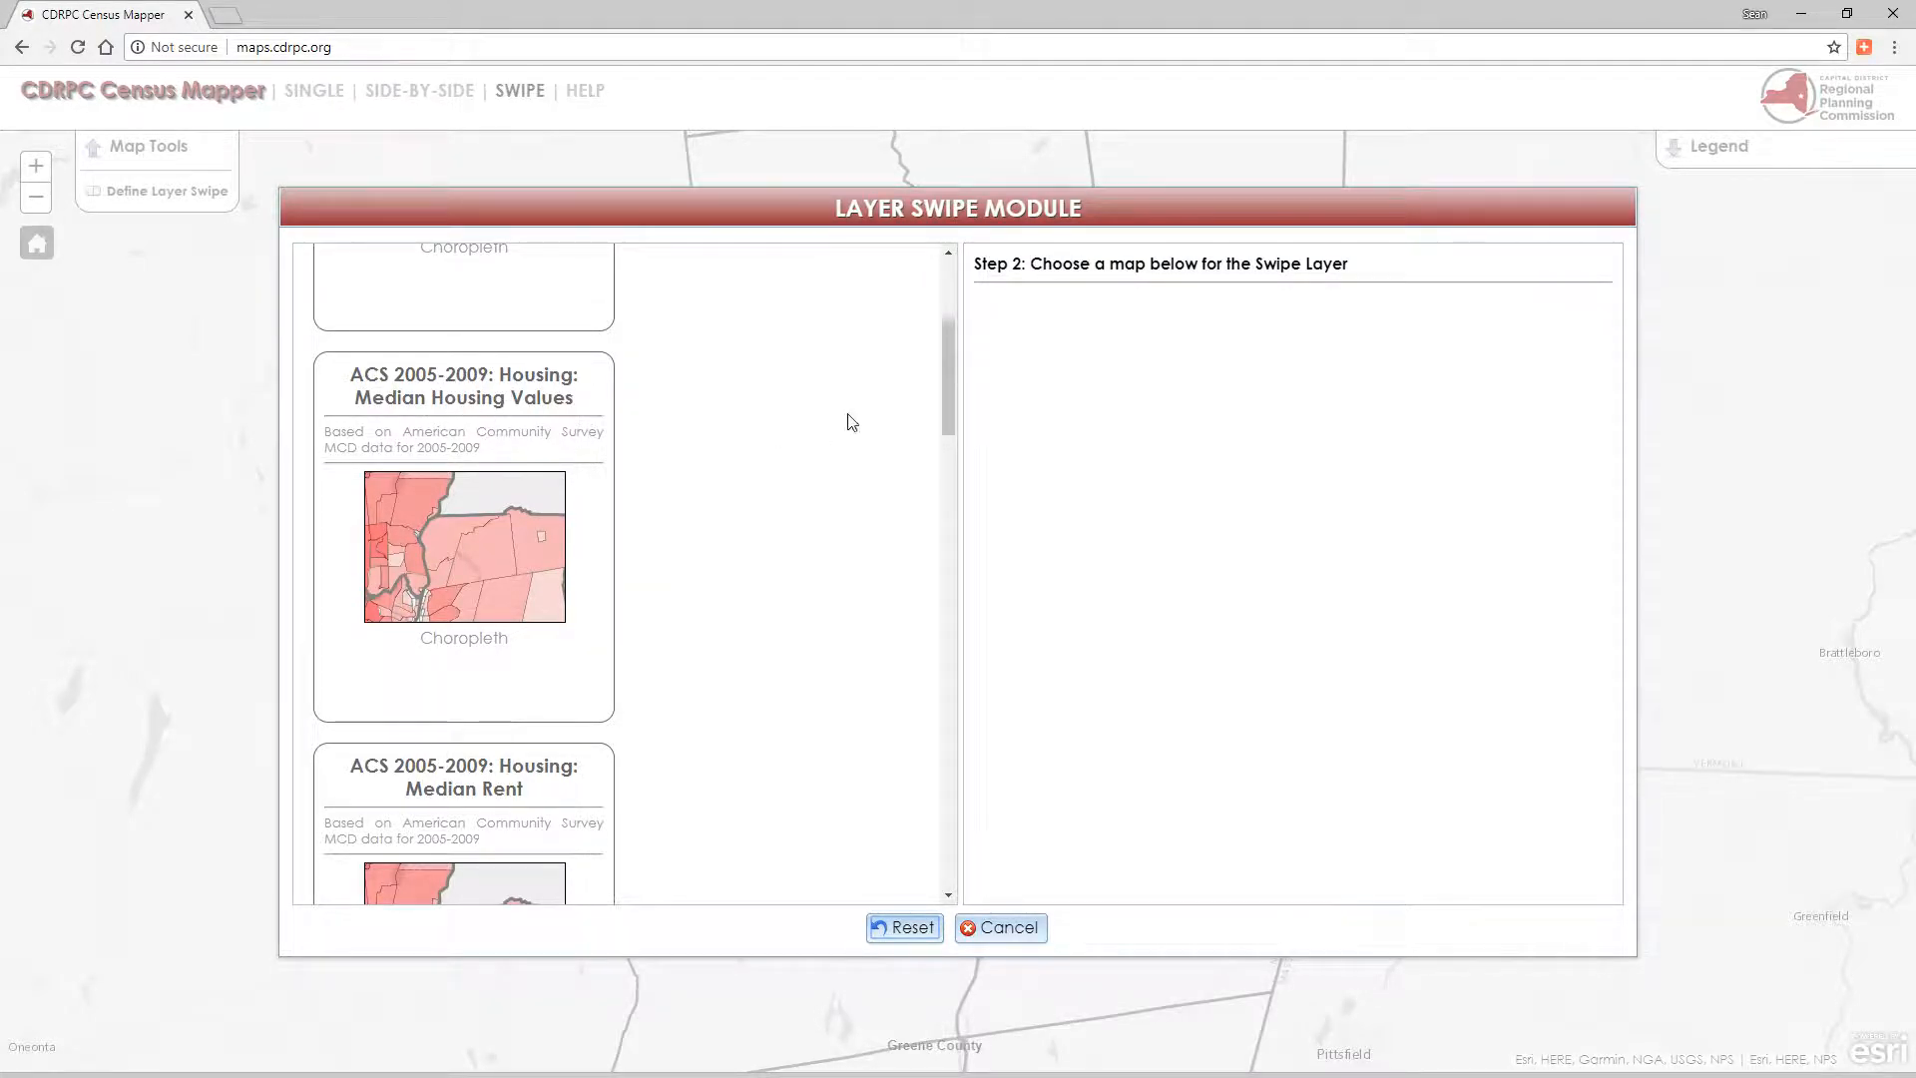
mouse_move(949, 385)
left_mouse_down()
mouse_move(908, 628)
mouse_move(939, 819)
mouse_move(975, 705)
mouse_move(984, 462)
mouse_move(971, 416)
mouse_move(944, 412)
left_mouse_up()
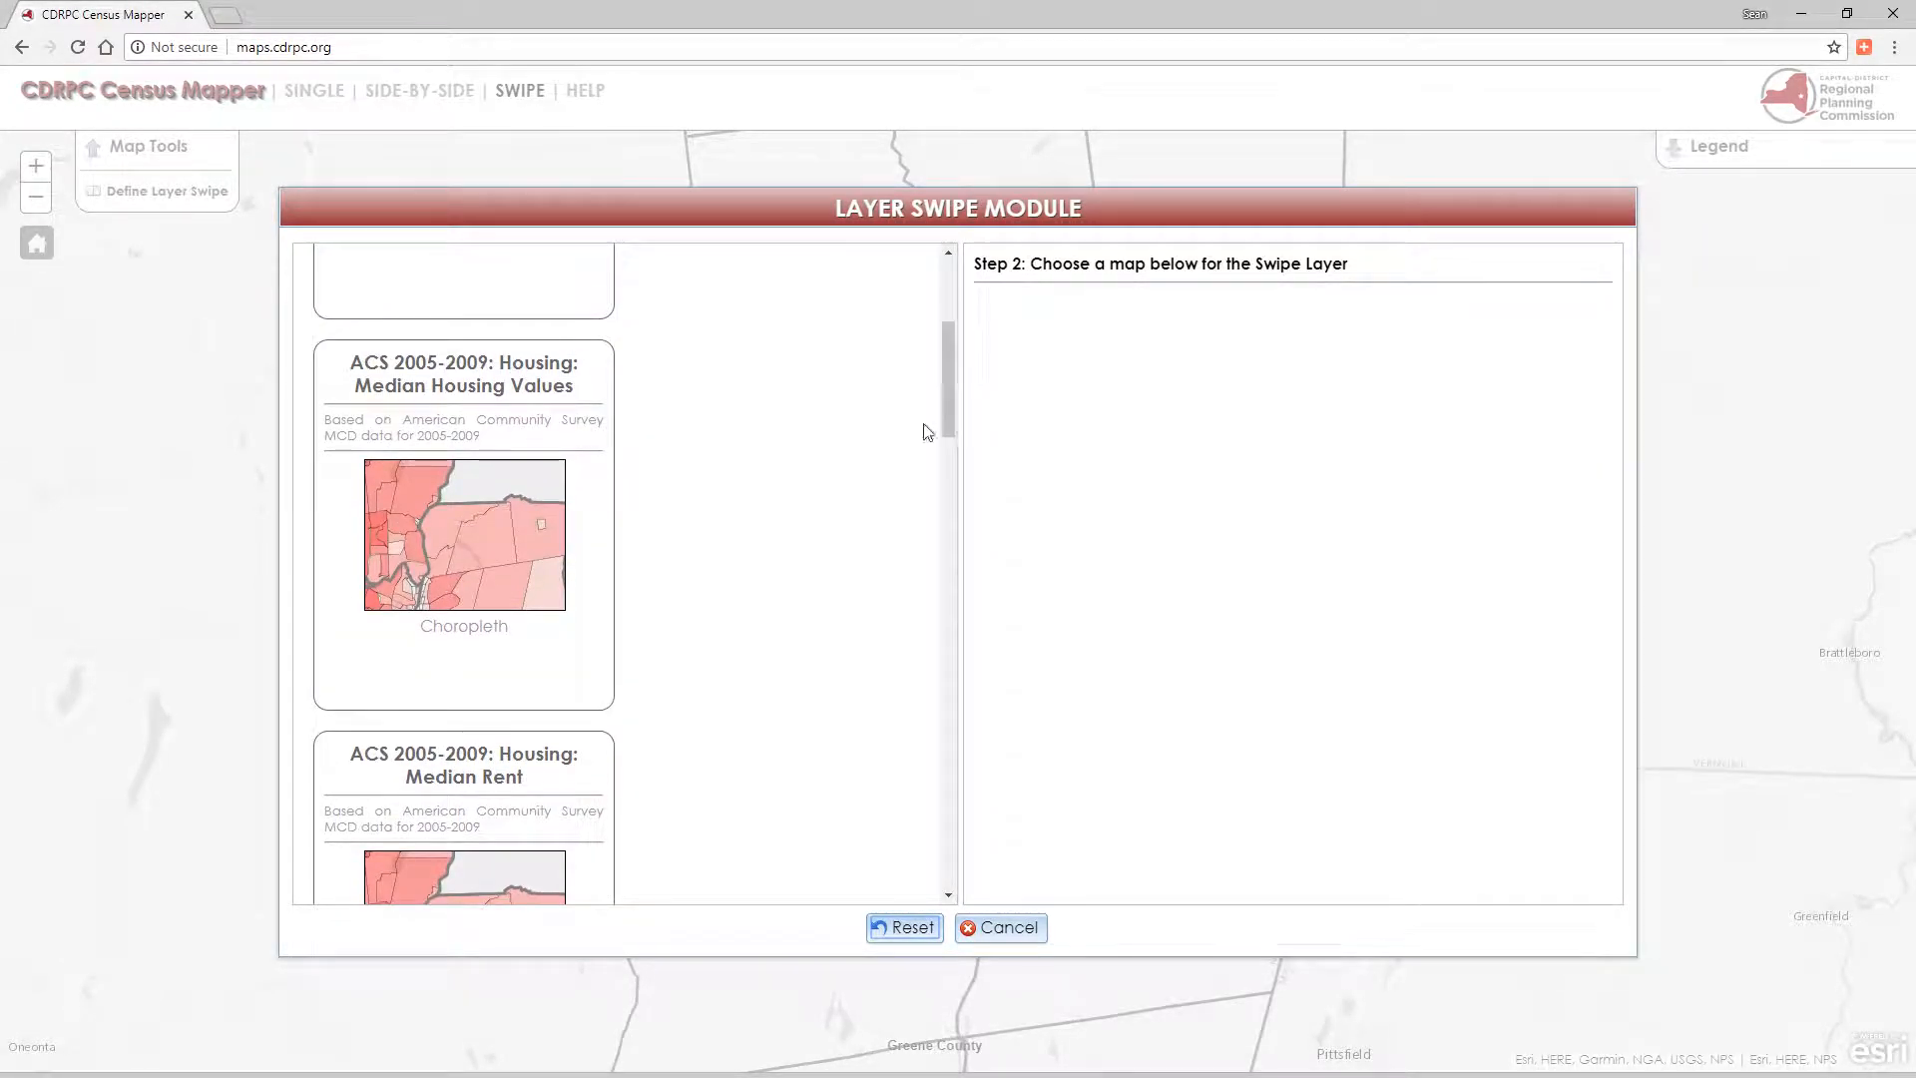
left_click(505, 518)
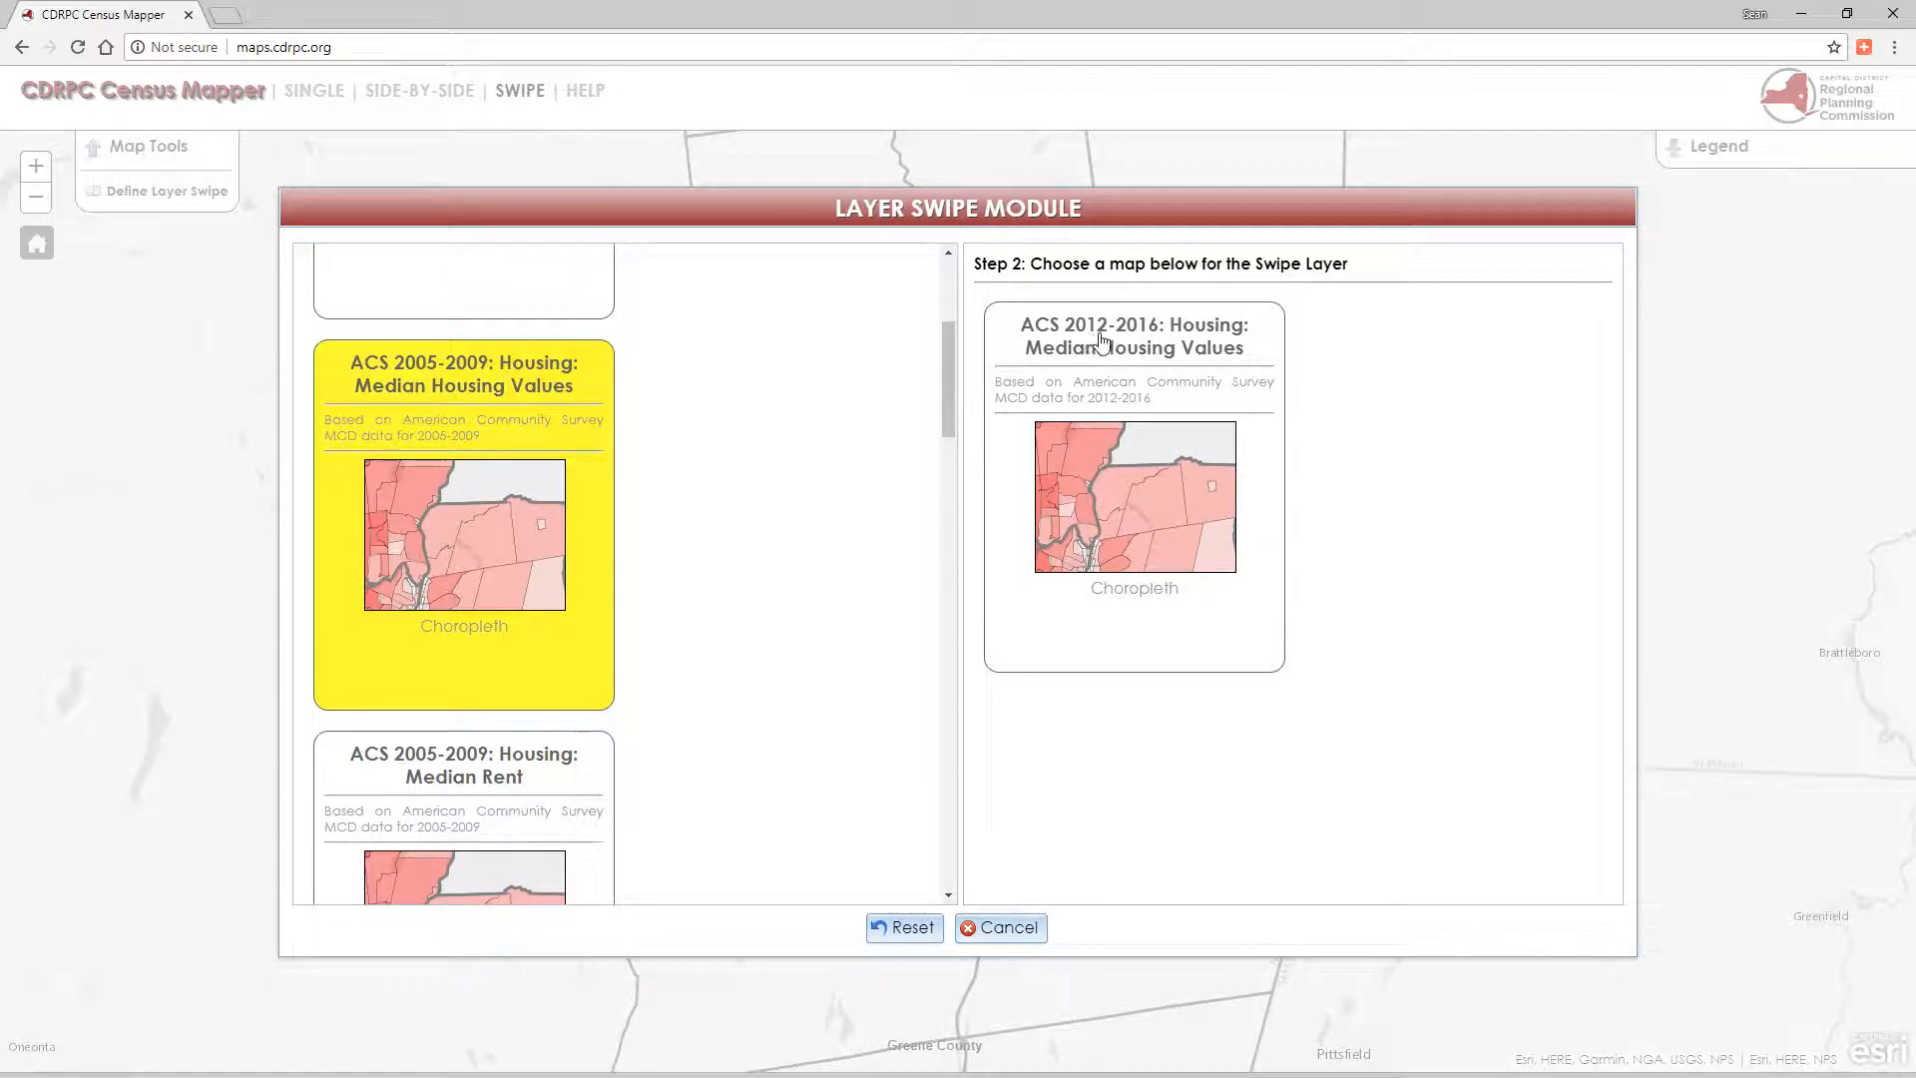
left_click(1143, 442)
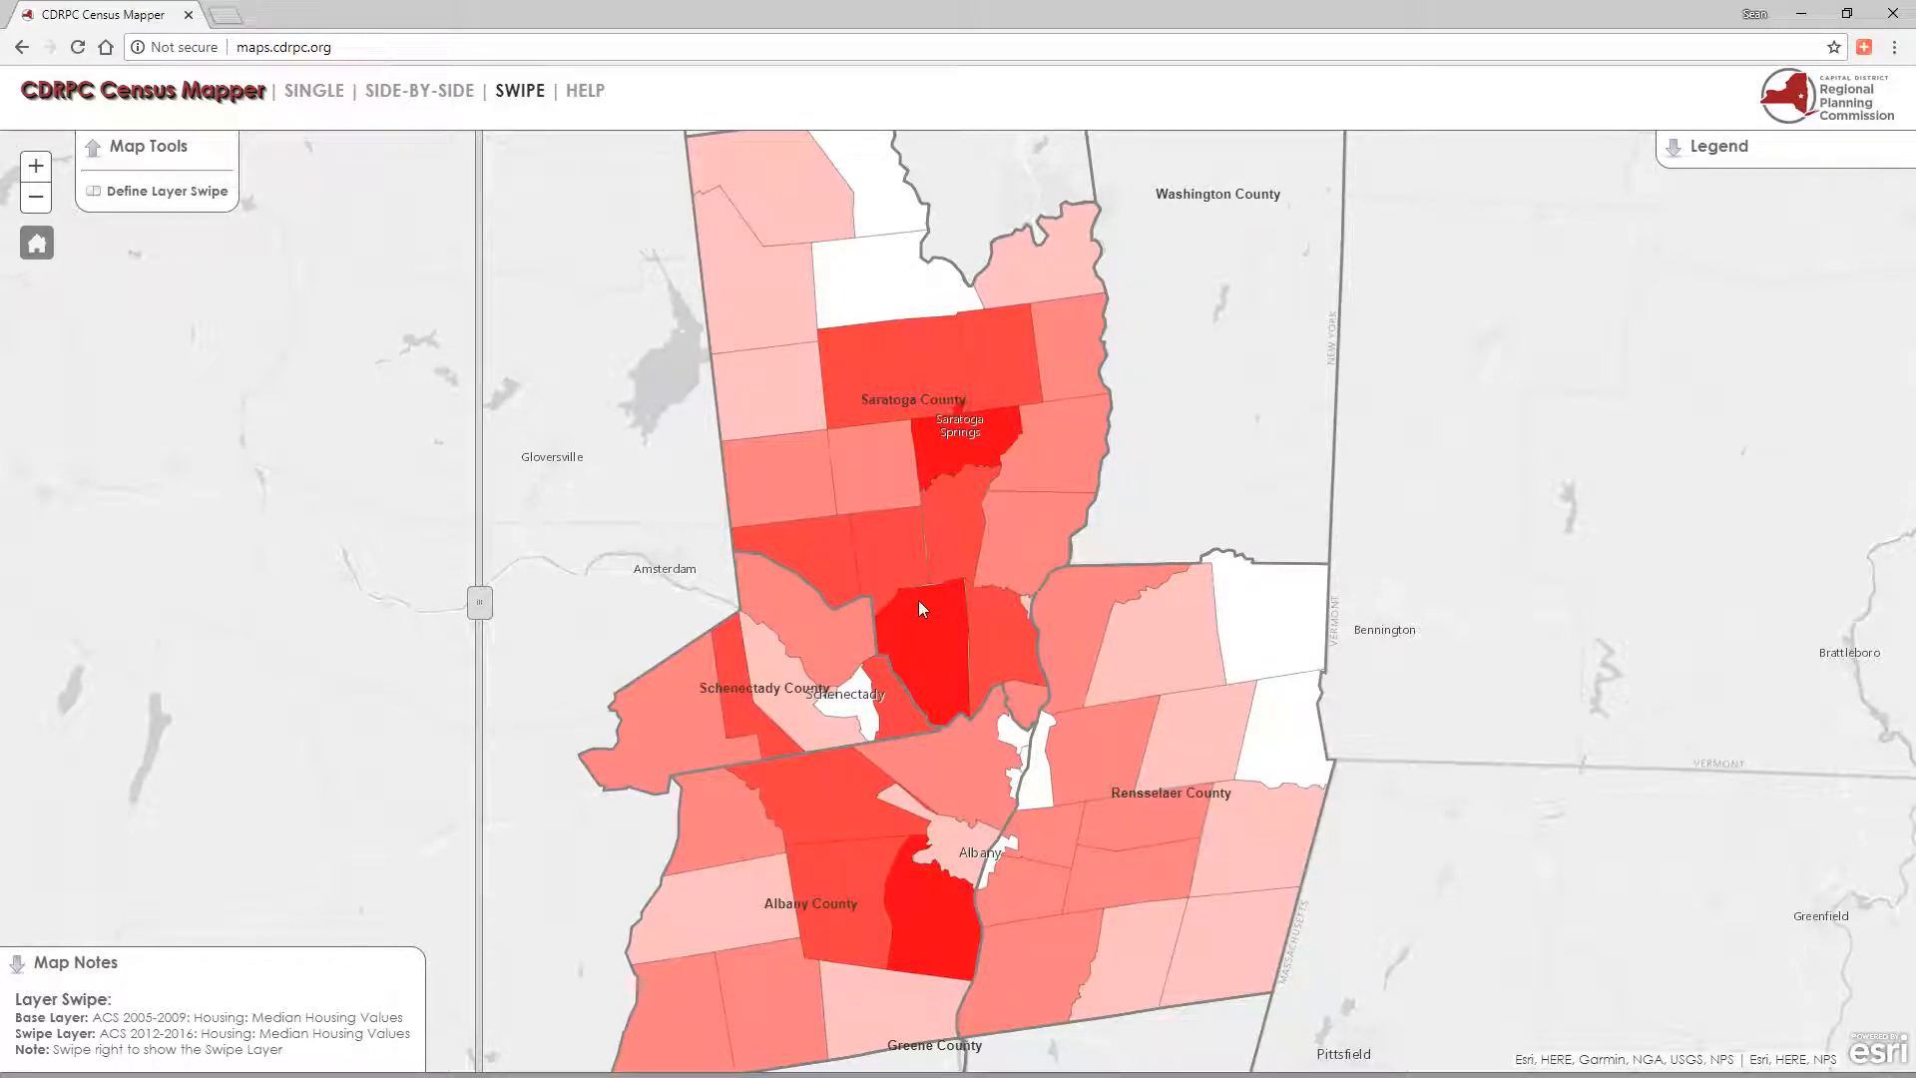
Expand the legend and move the swipe divider over the western edge of Saratoga County to compare the two periods
left_click(1732, 152)
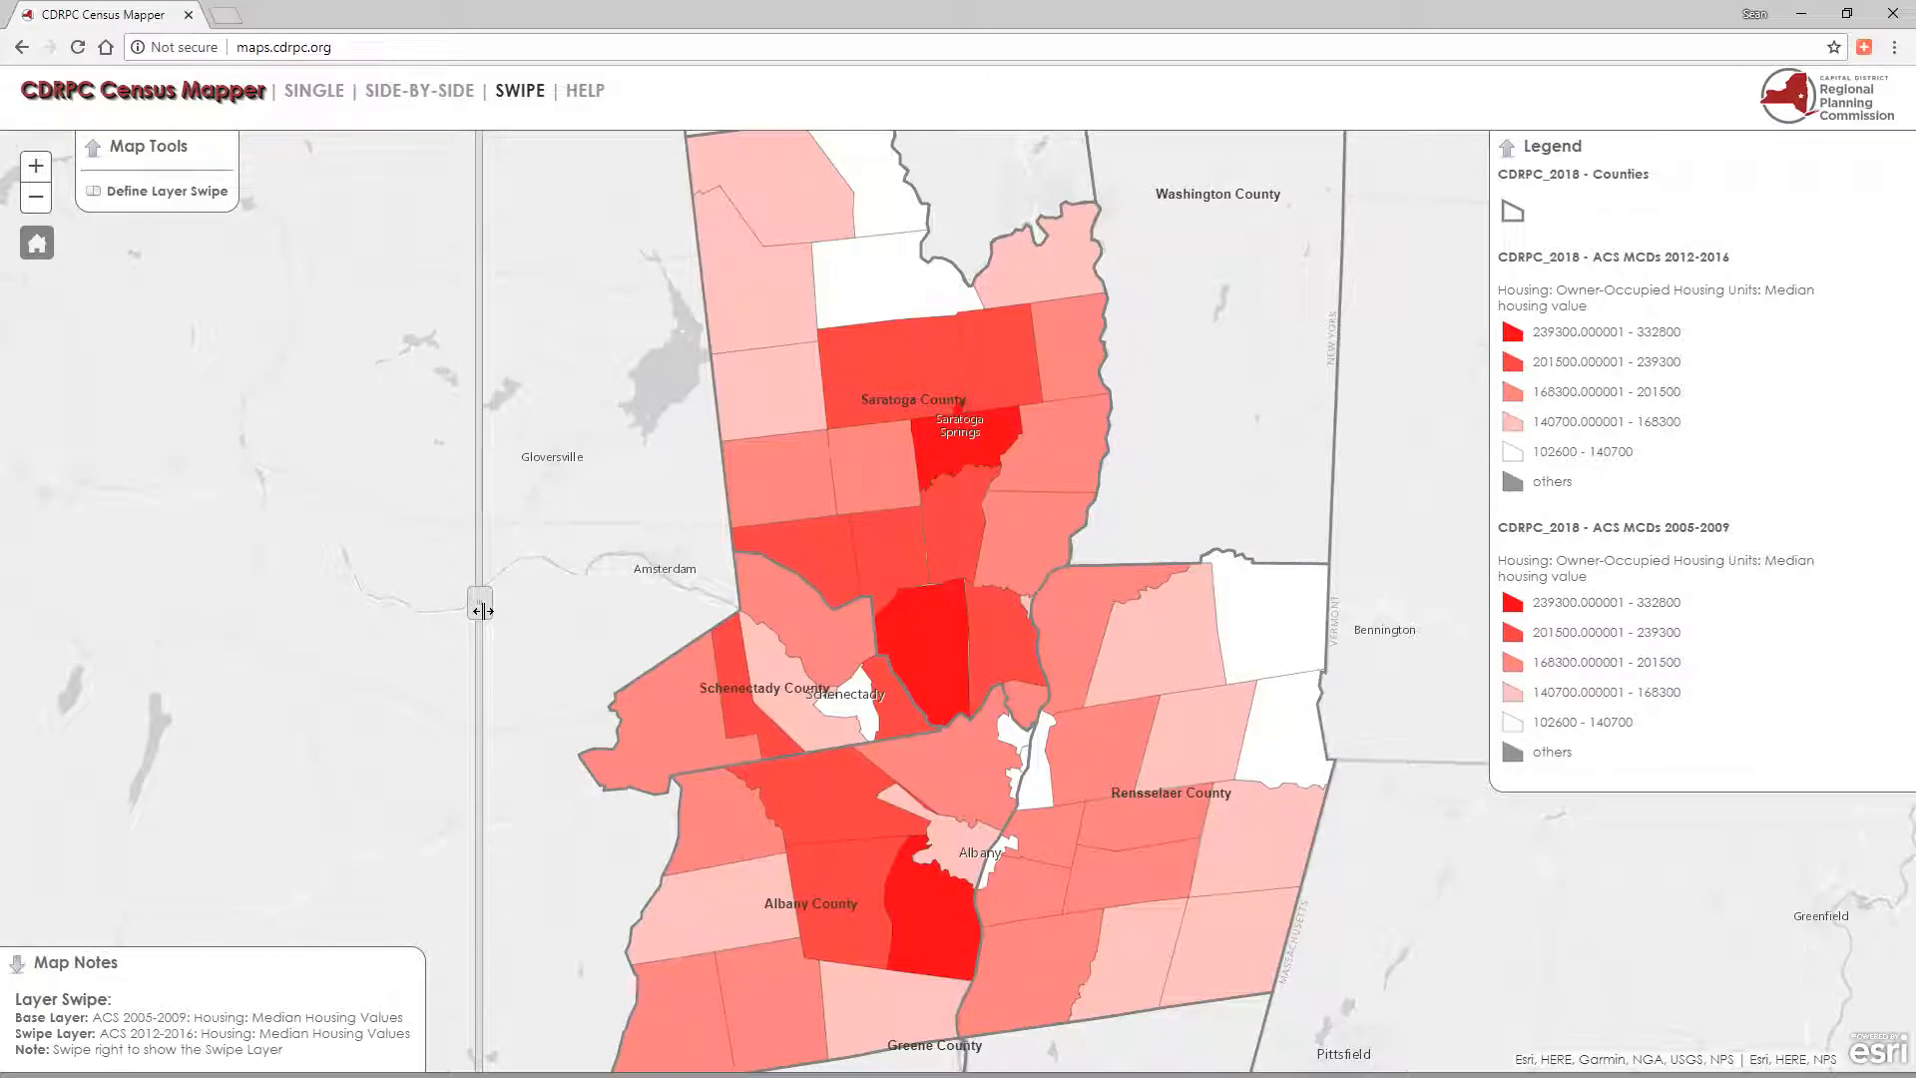
left_click_drag(481, 611, 741, 1040)
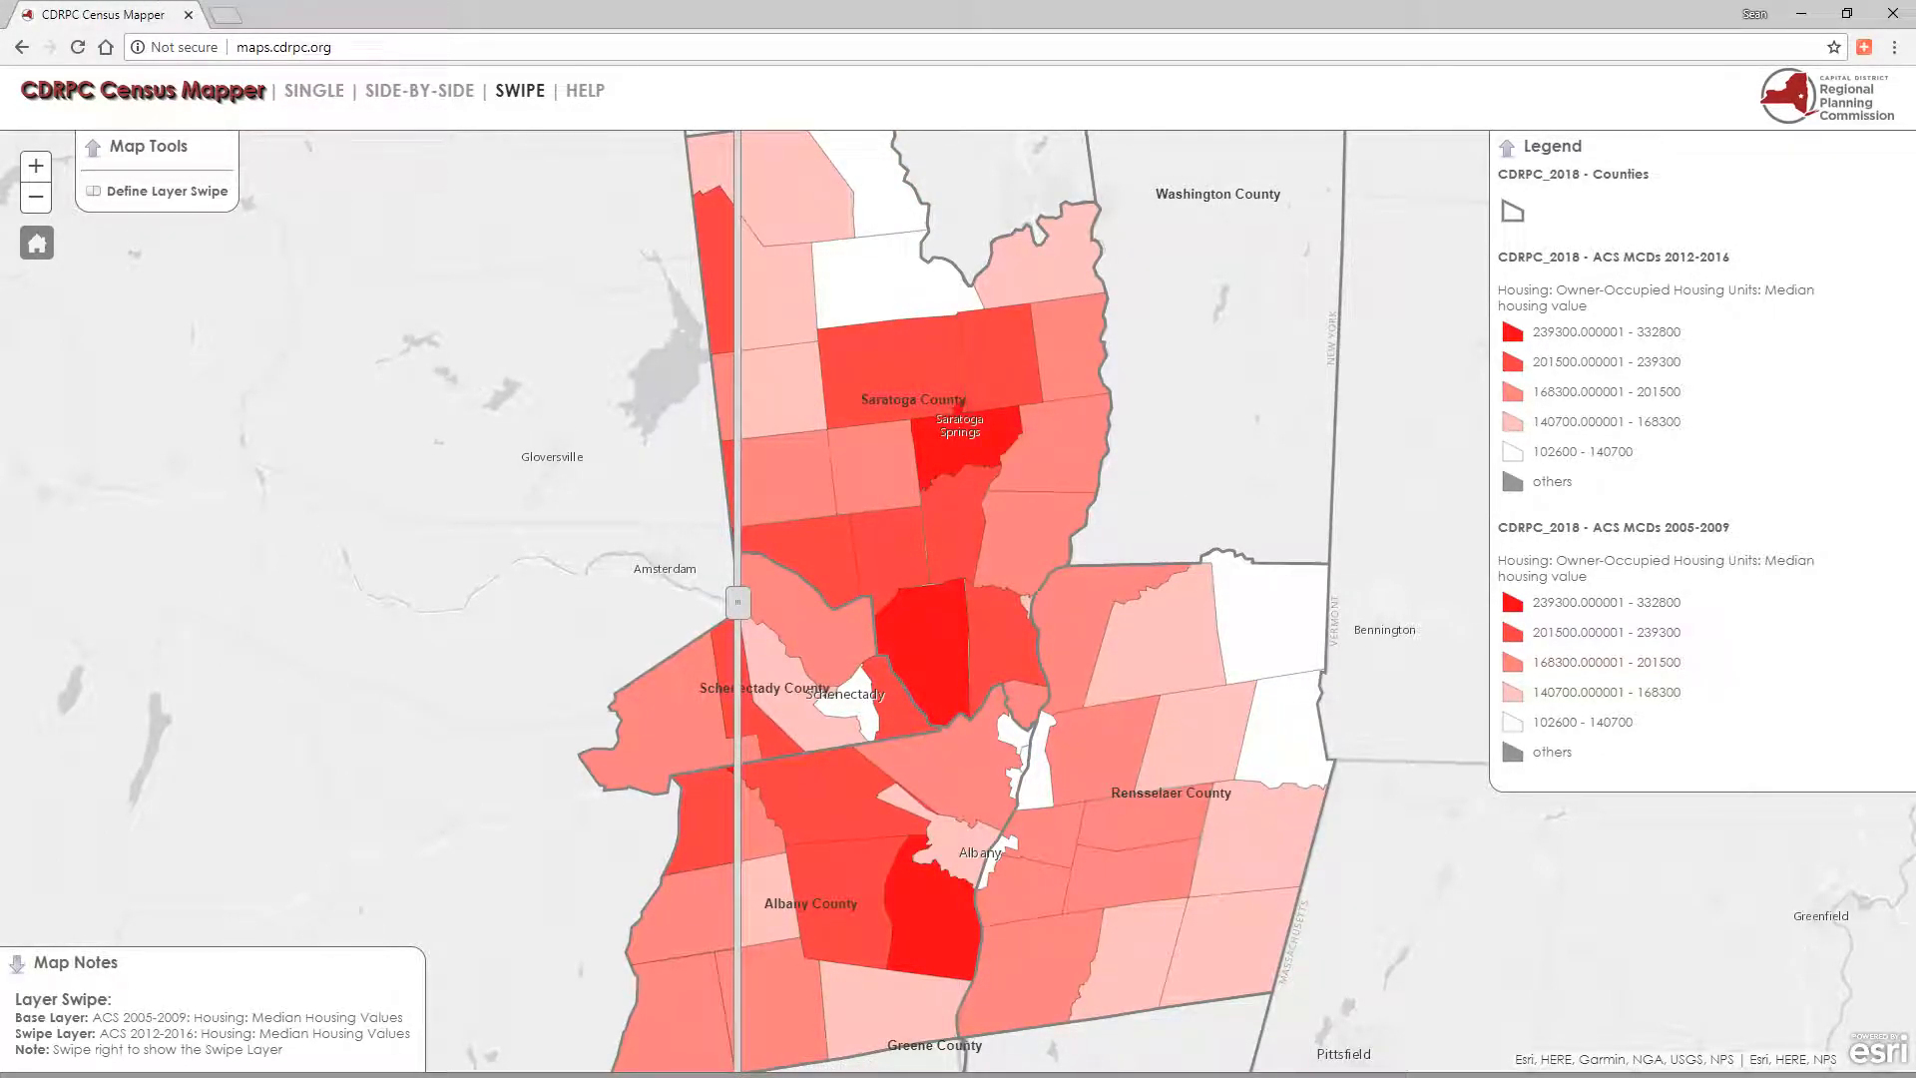
Render the ACS 2012-2016 Education: Percent Bachelor's Degree quick map in the Single view at the default extent
left_click(311, 91)
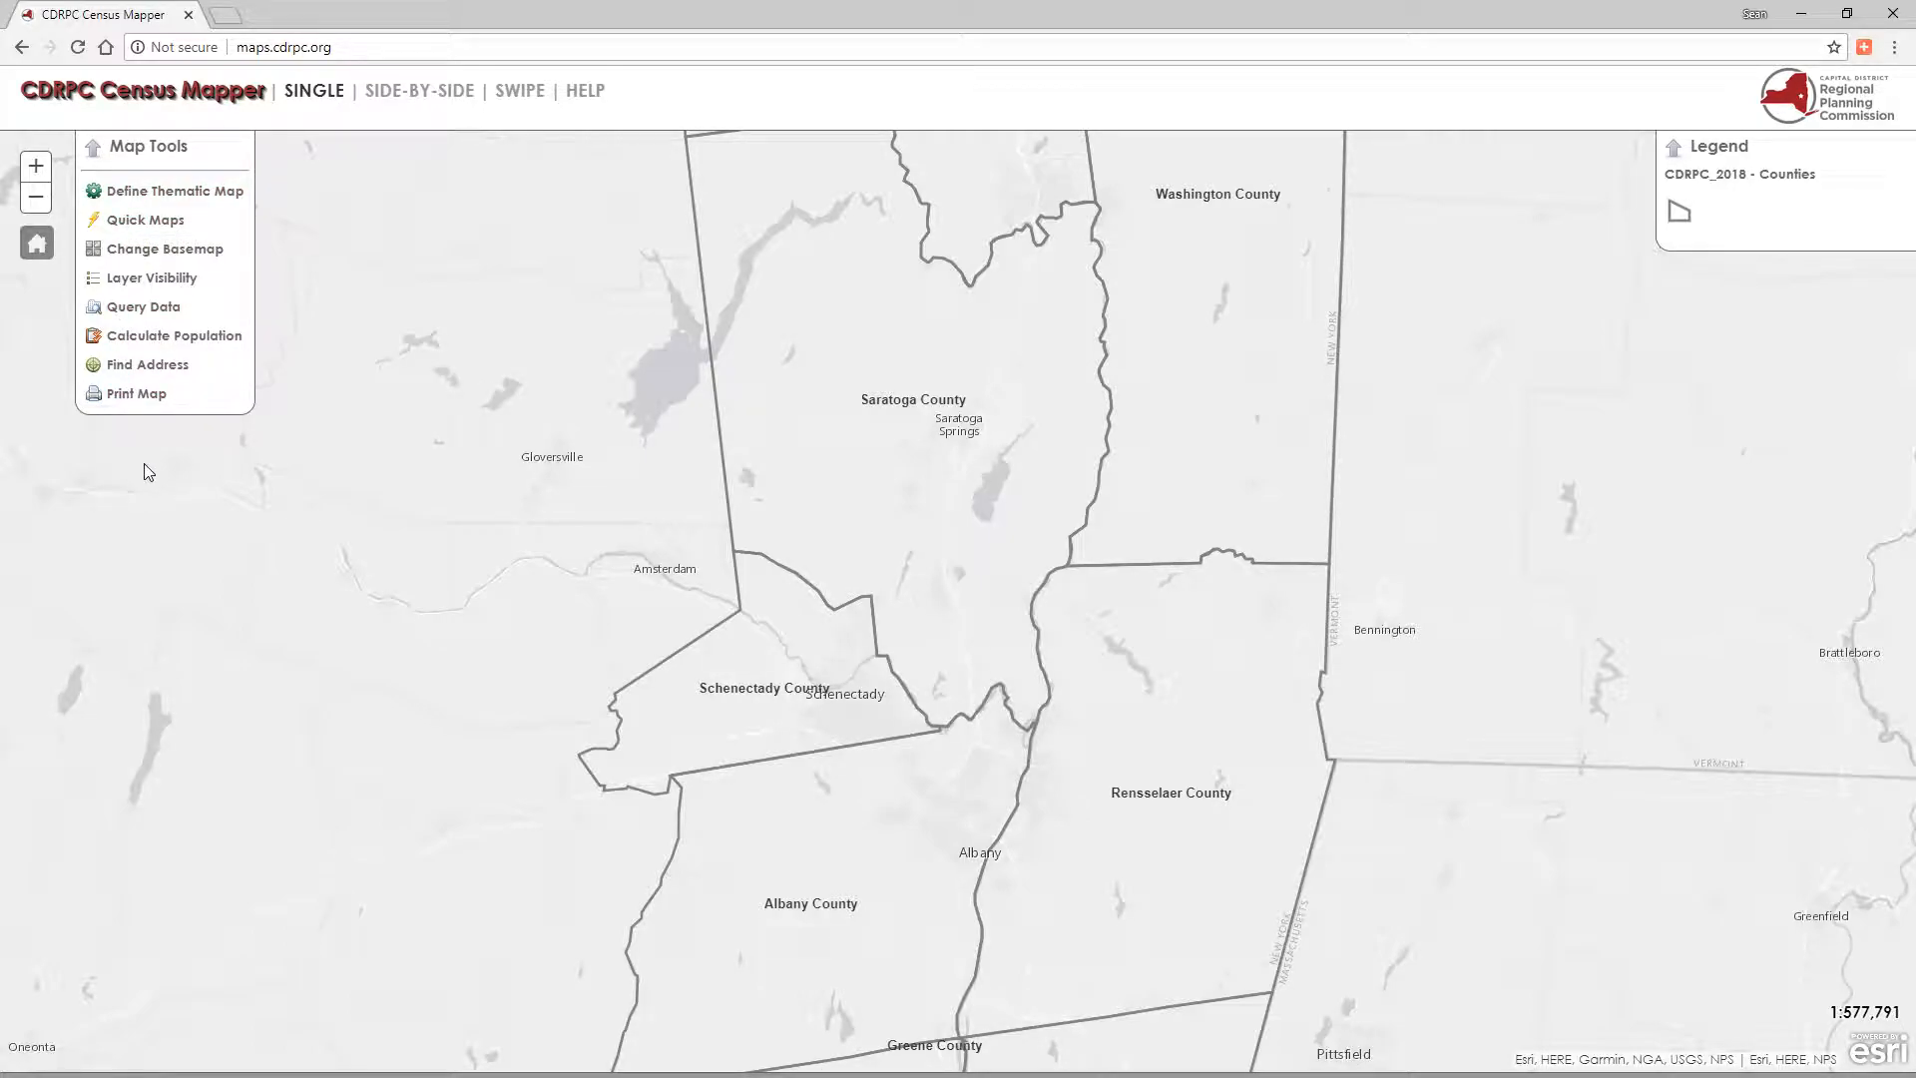
left_click(162, 224)
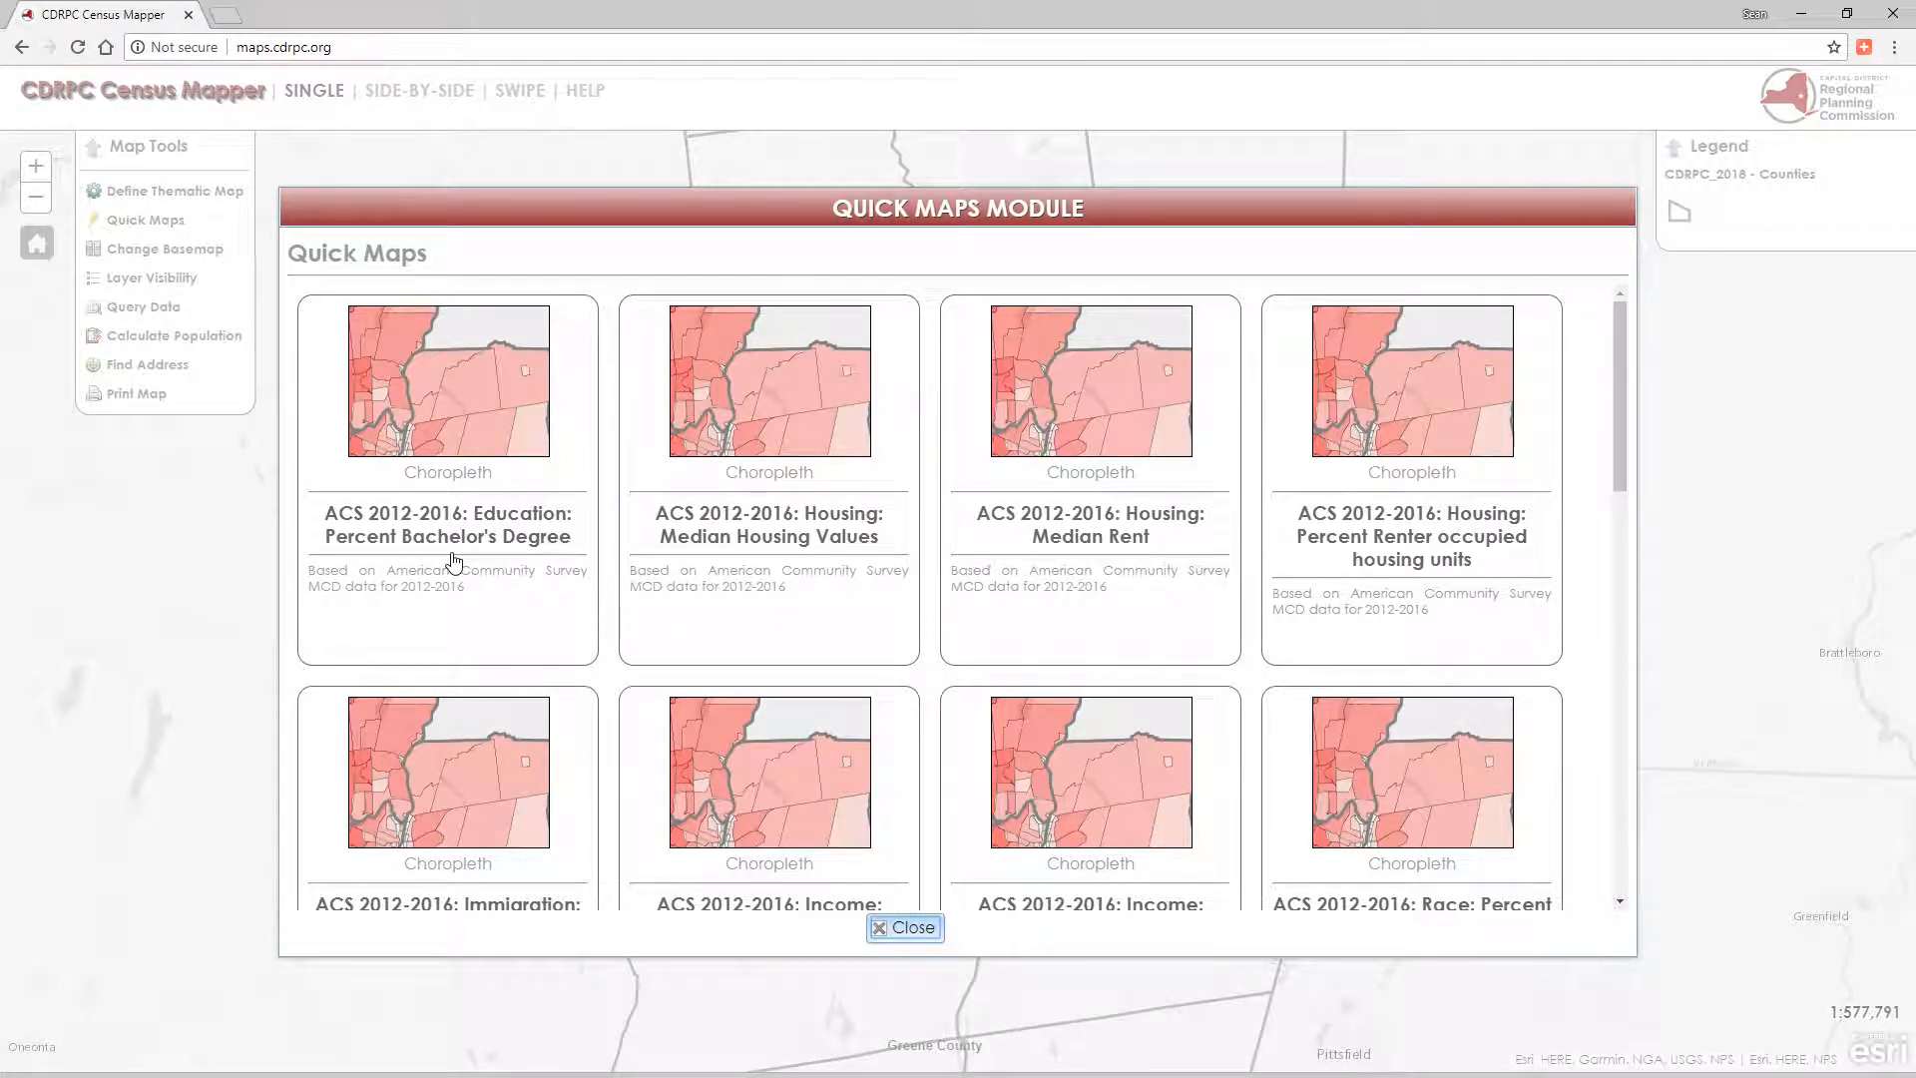
left_click(437, 424)
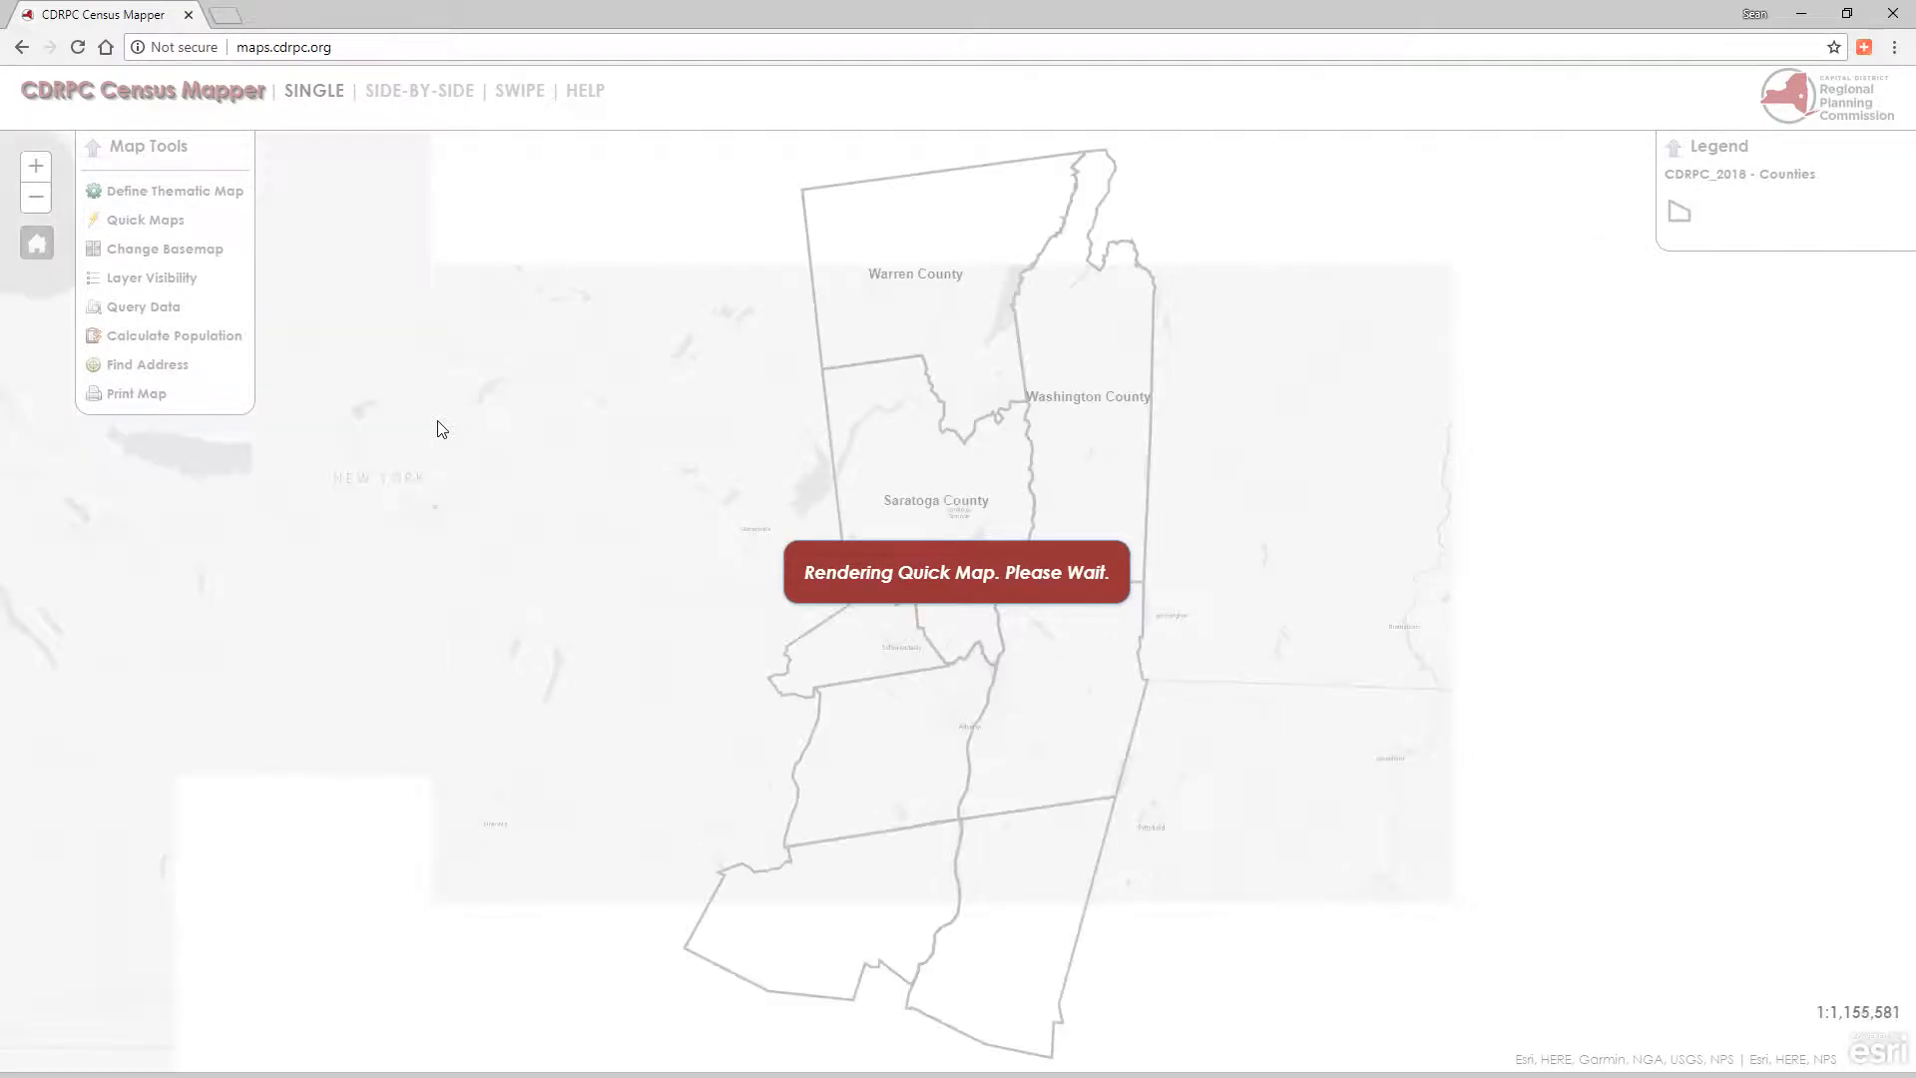
left_click(36, 251)
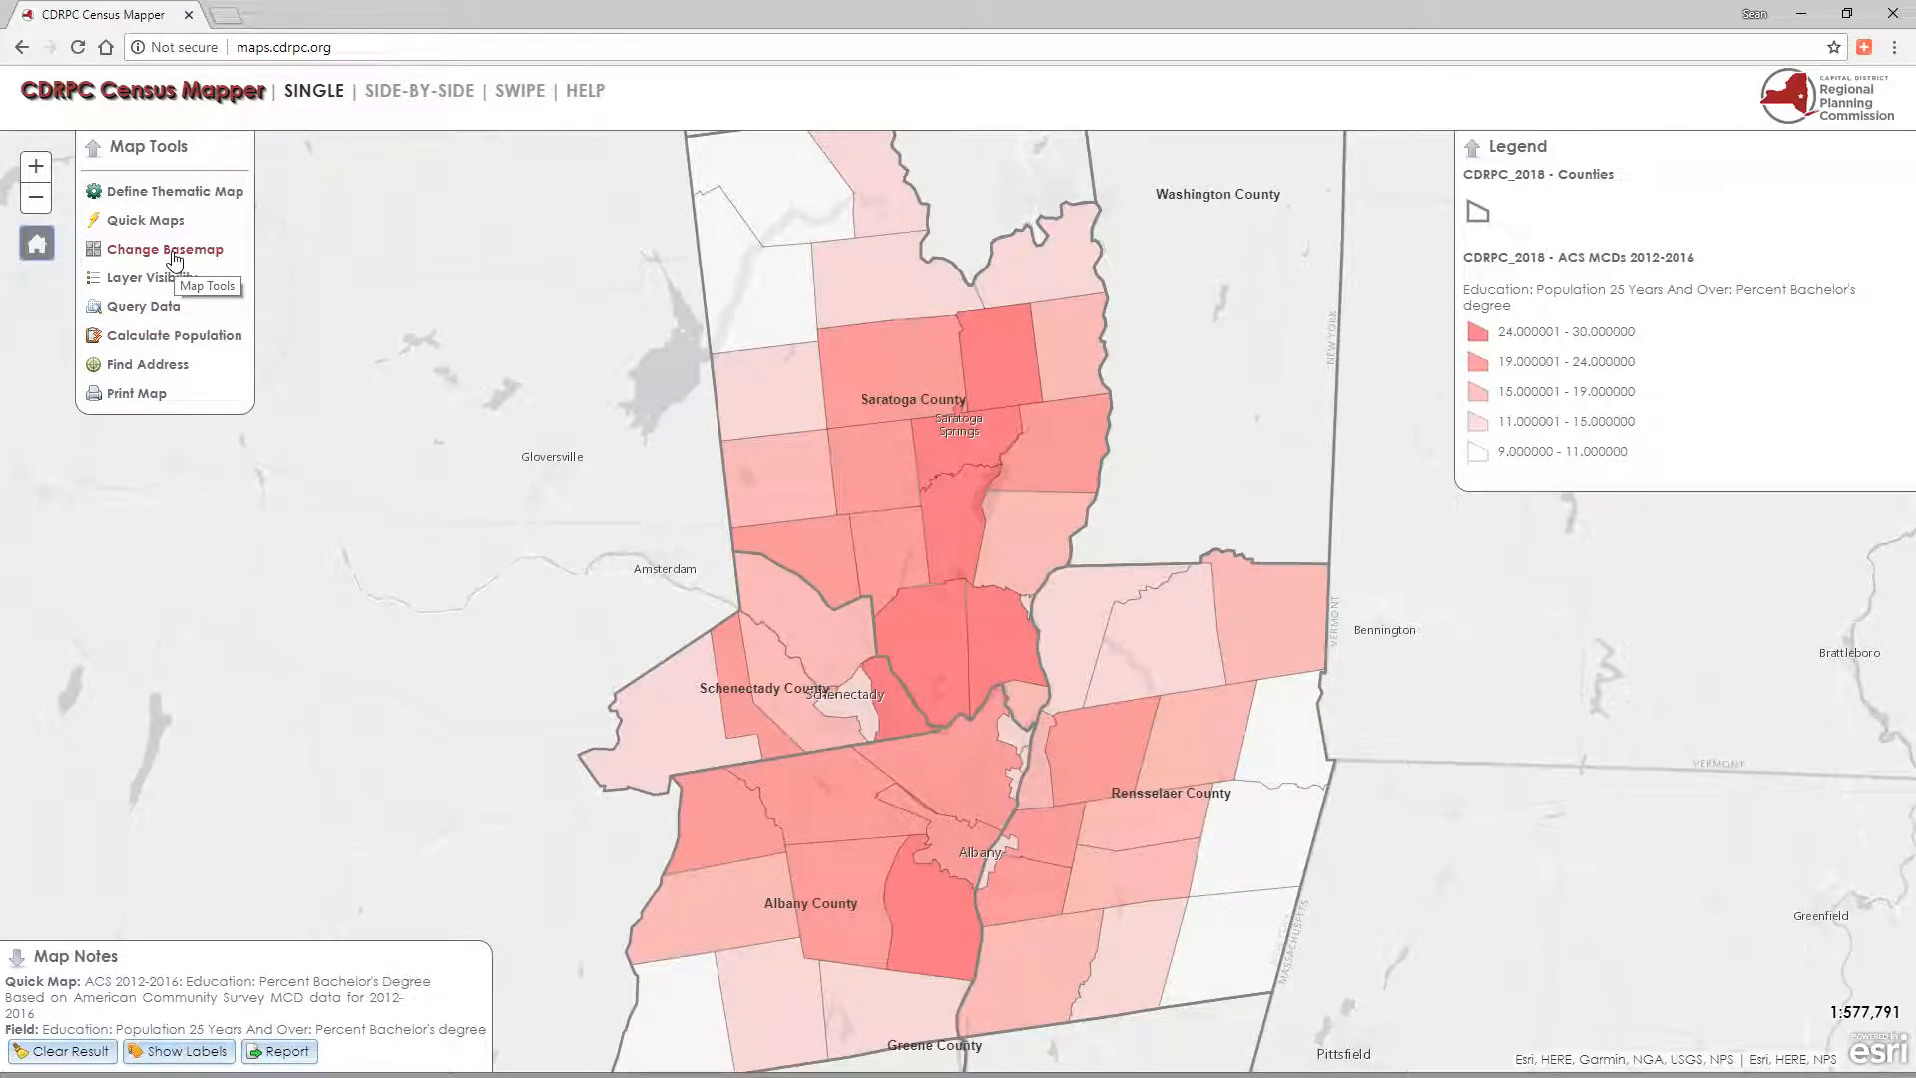
Clear the quick map result and return the map to its default extent
left_click(62, 1051)
scroll(62, 1050, "down", 1)
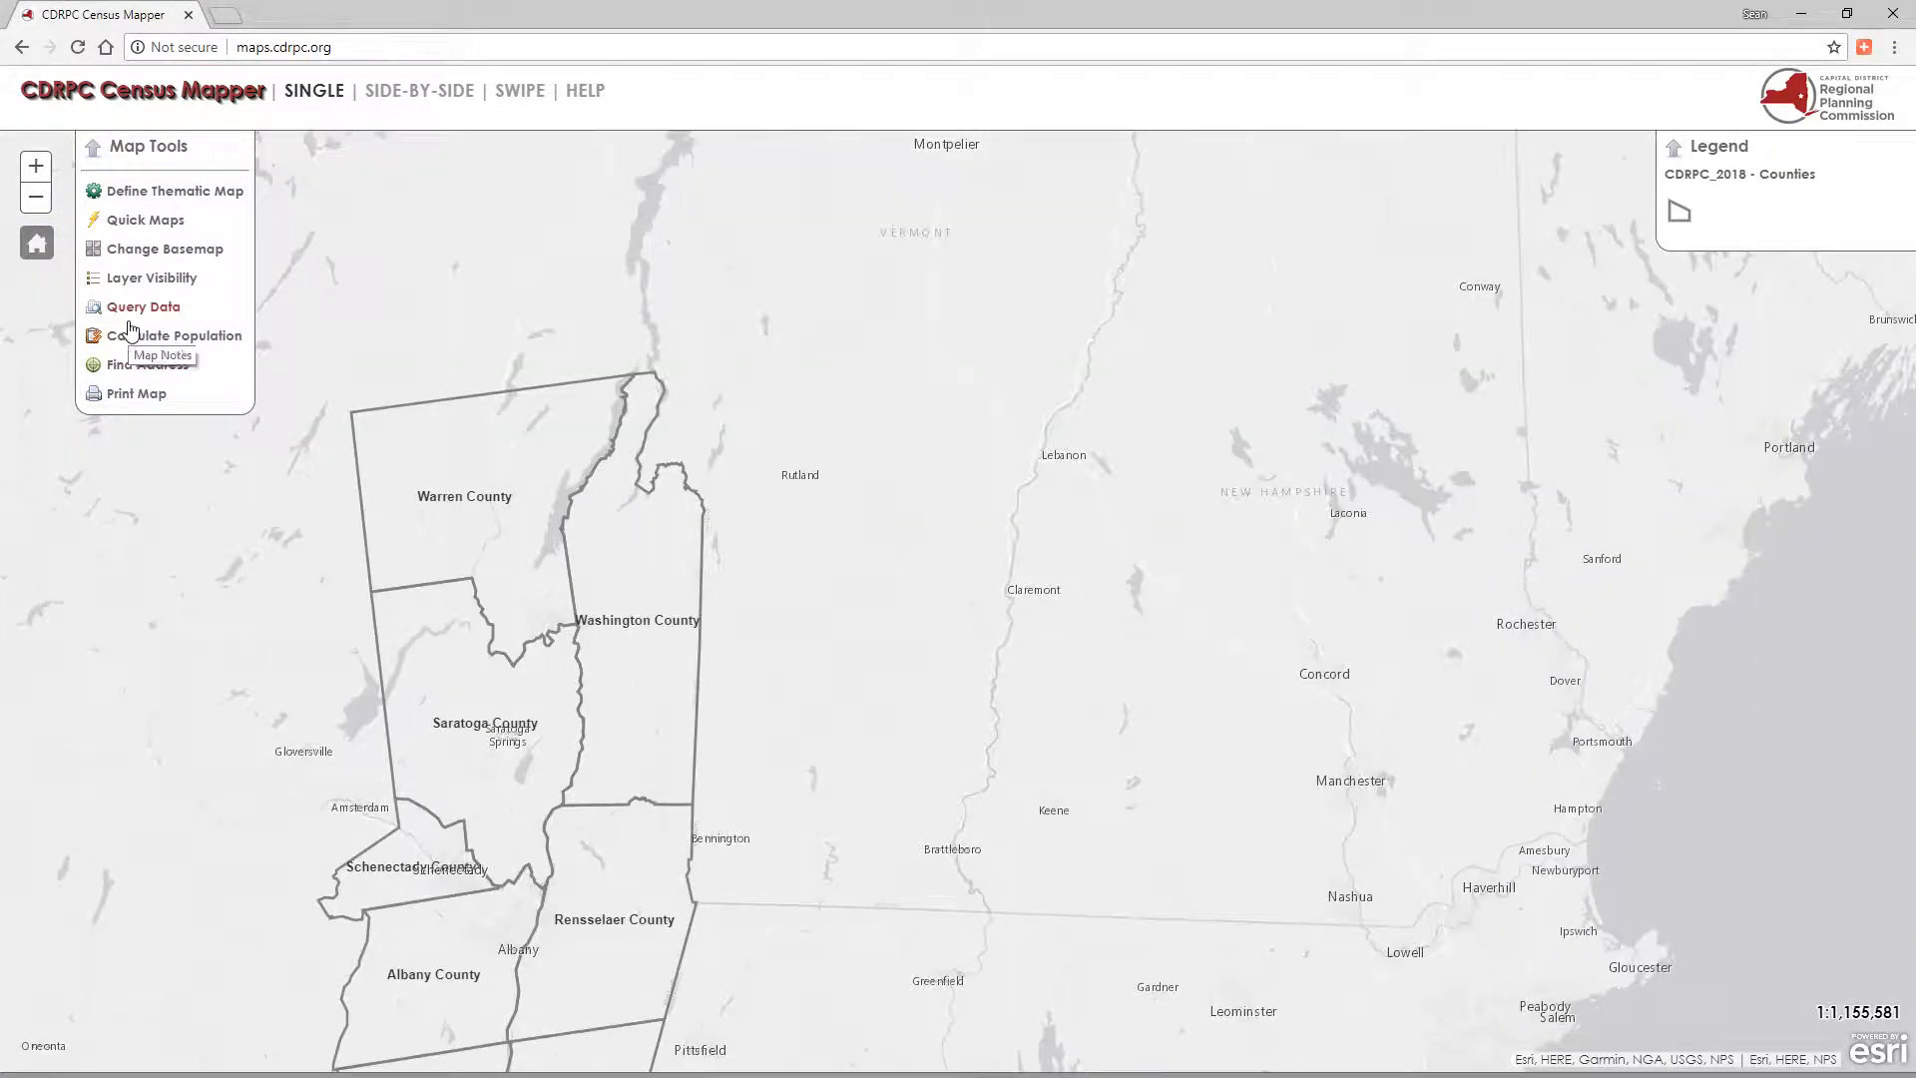
left_click(38, 244)
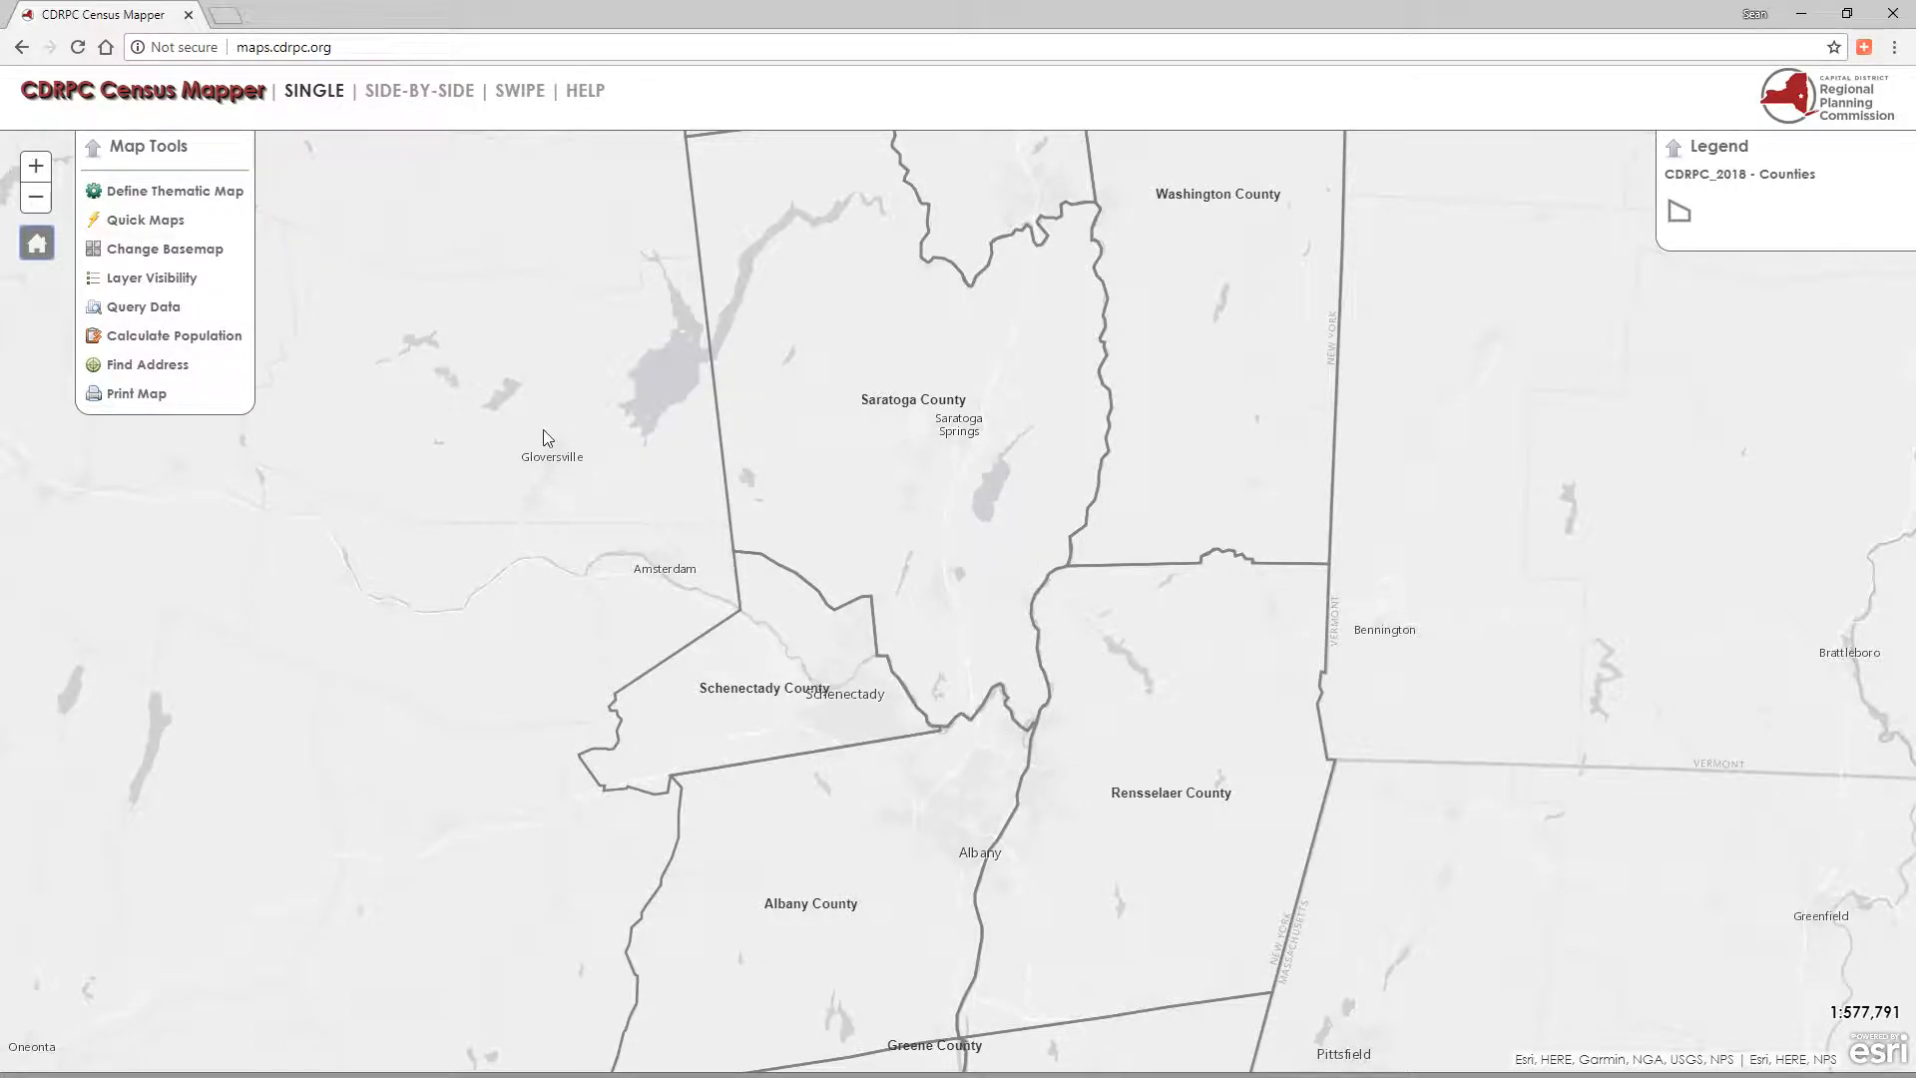
Change the basemap to OpenStreetMap and inspect its detail around Guilderland and Albany
left_click(184, 253)
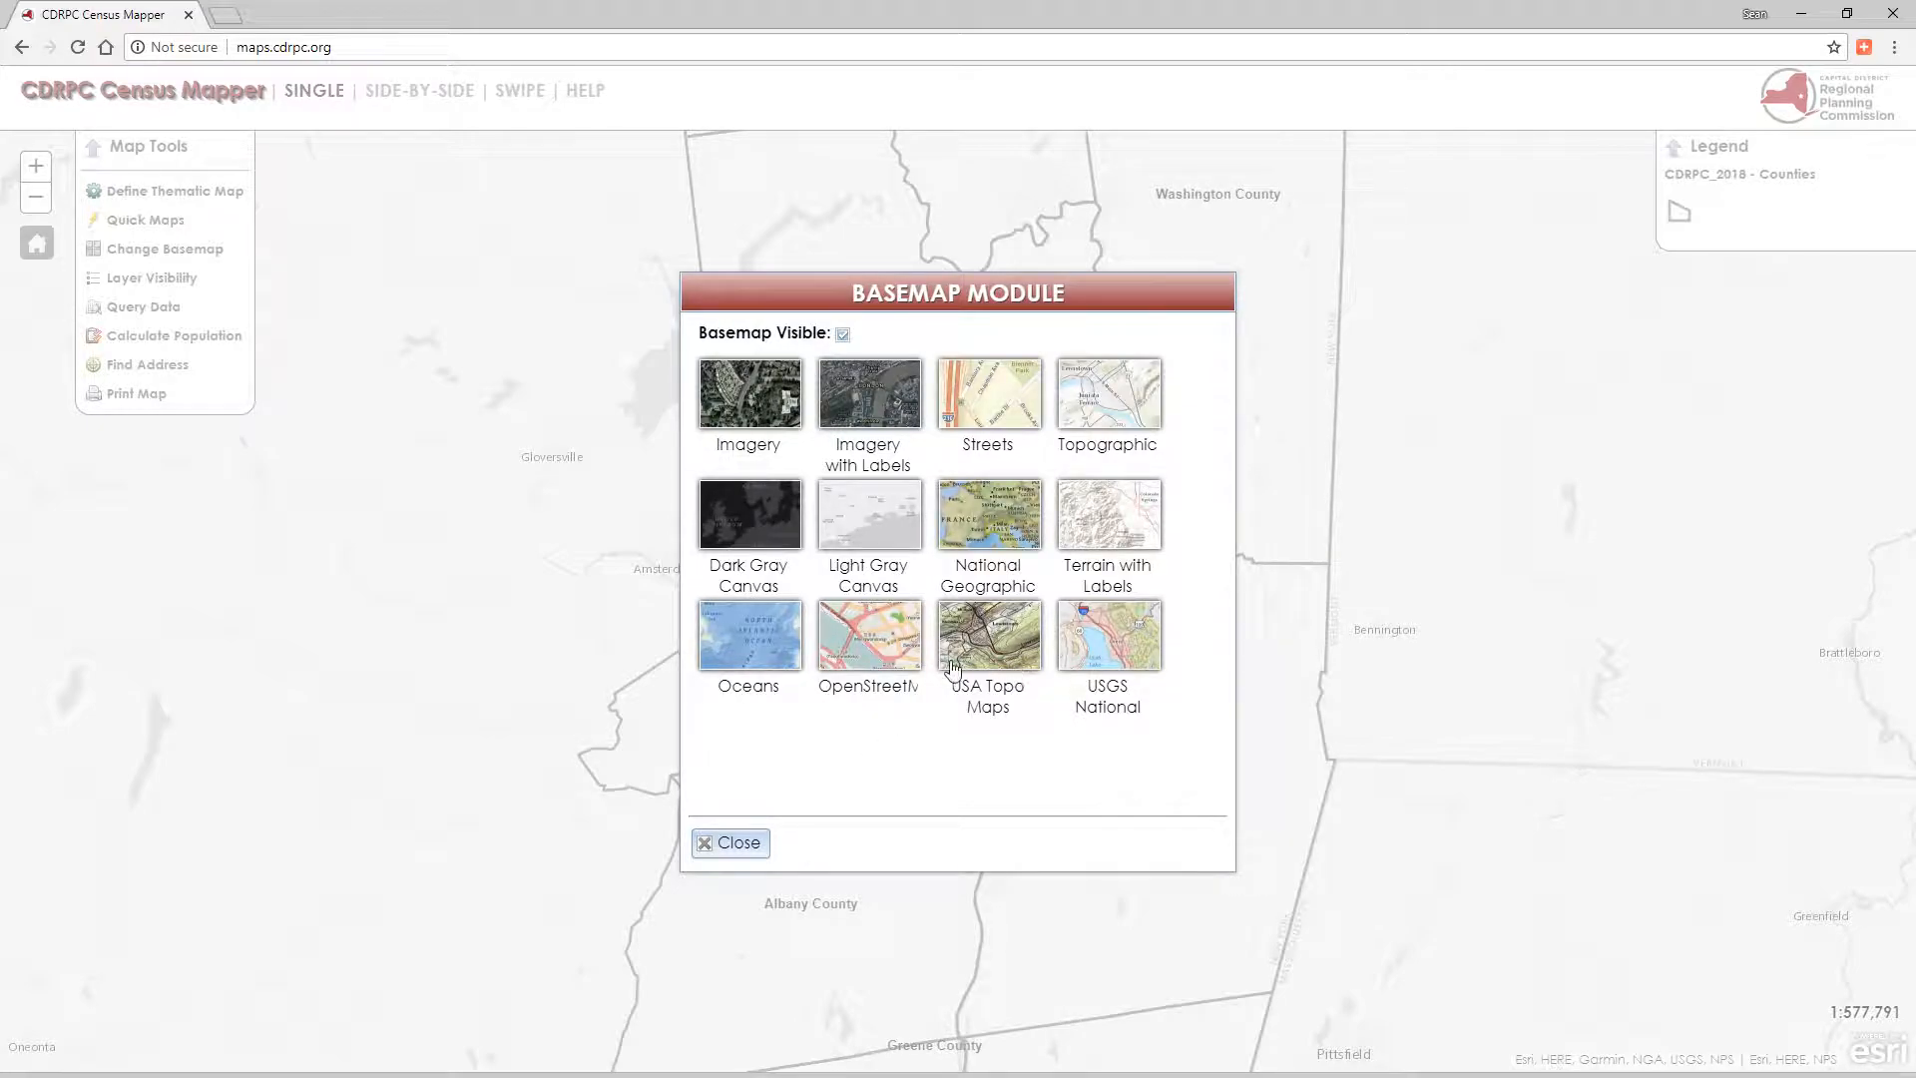
left_click(901, 664)
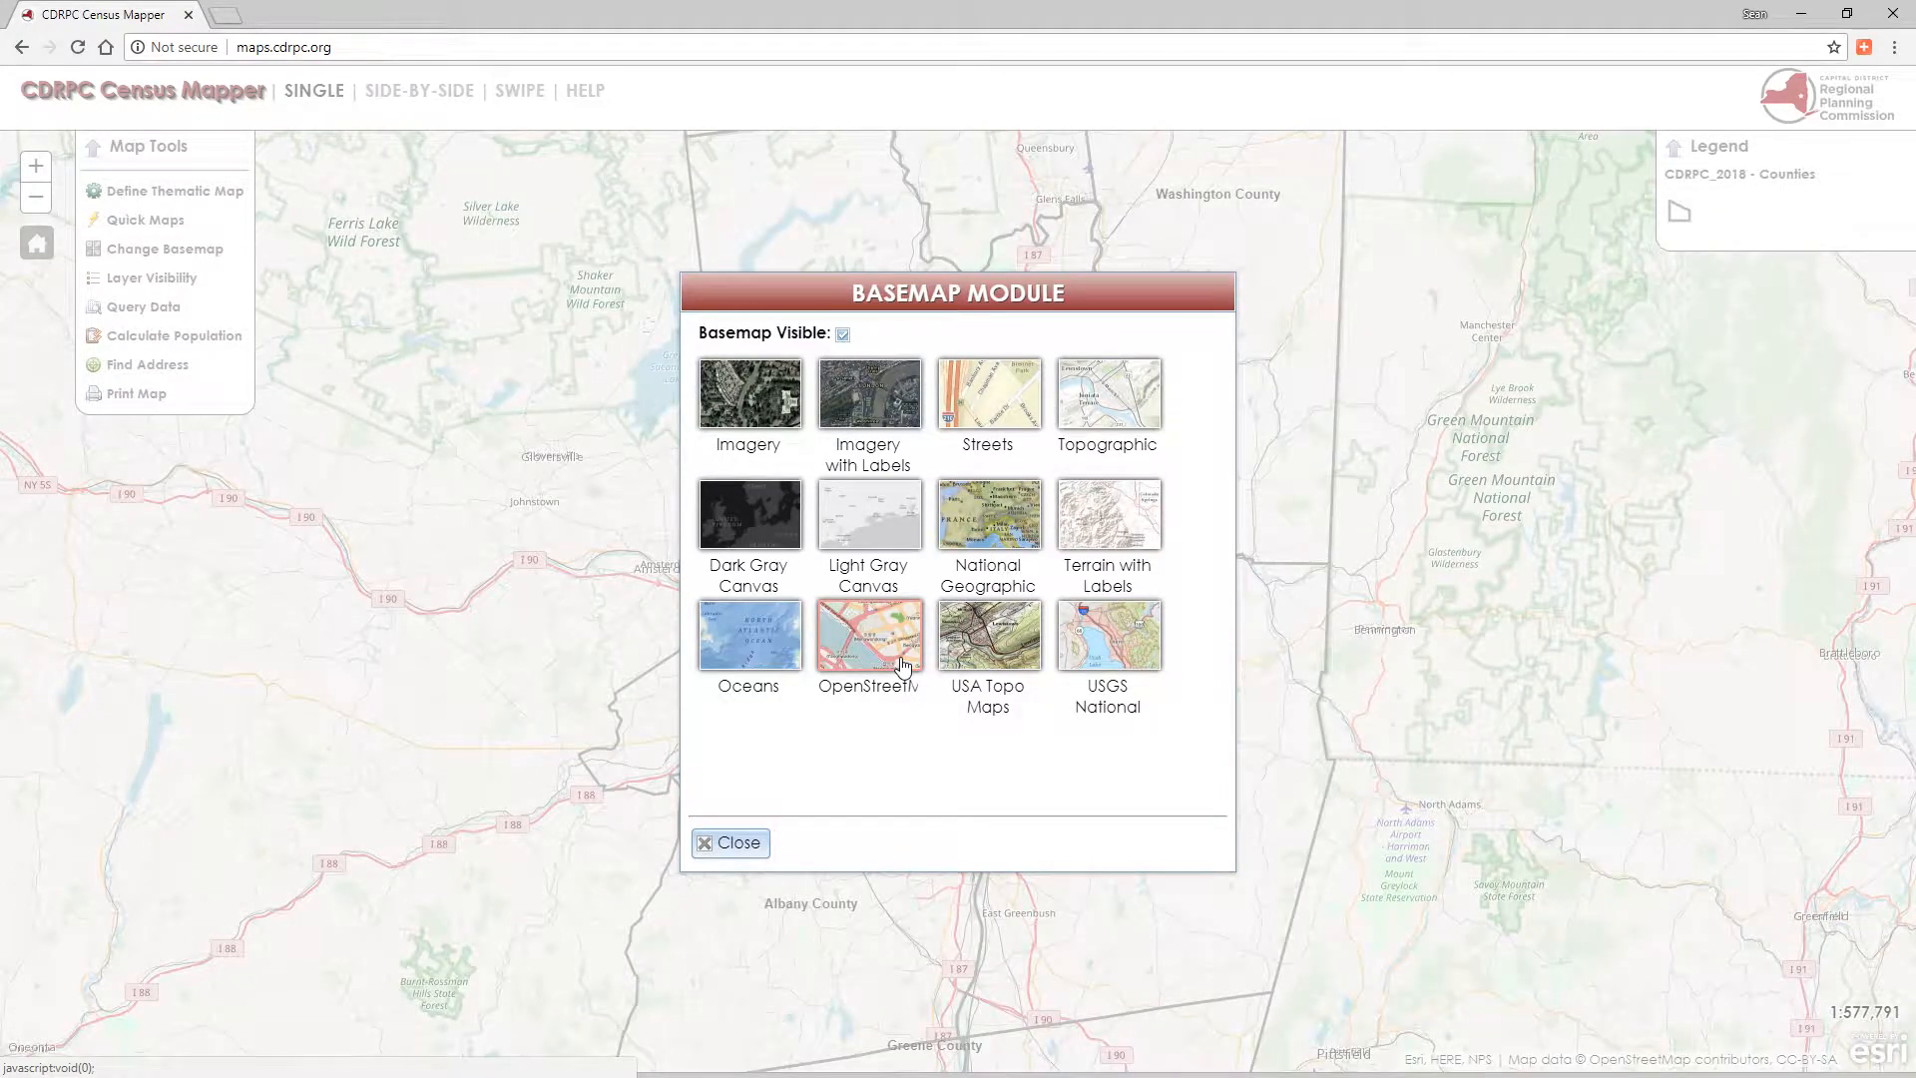
left_click(739, 849)
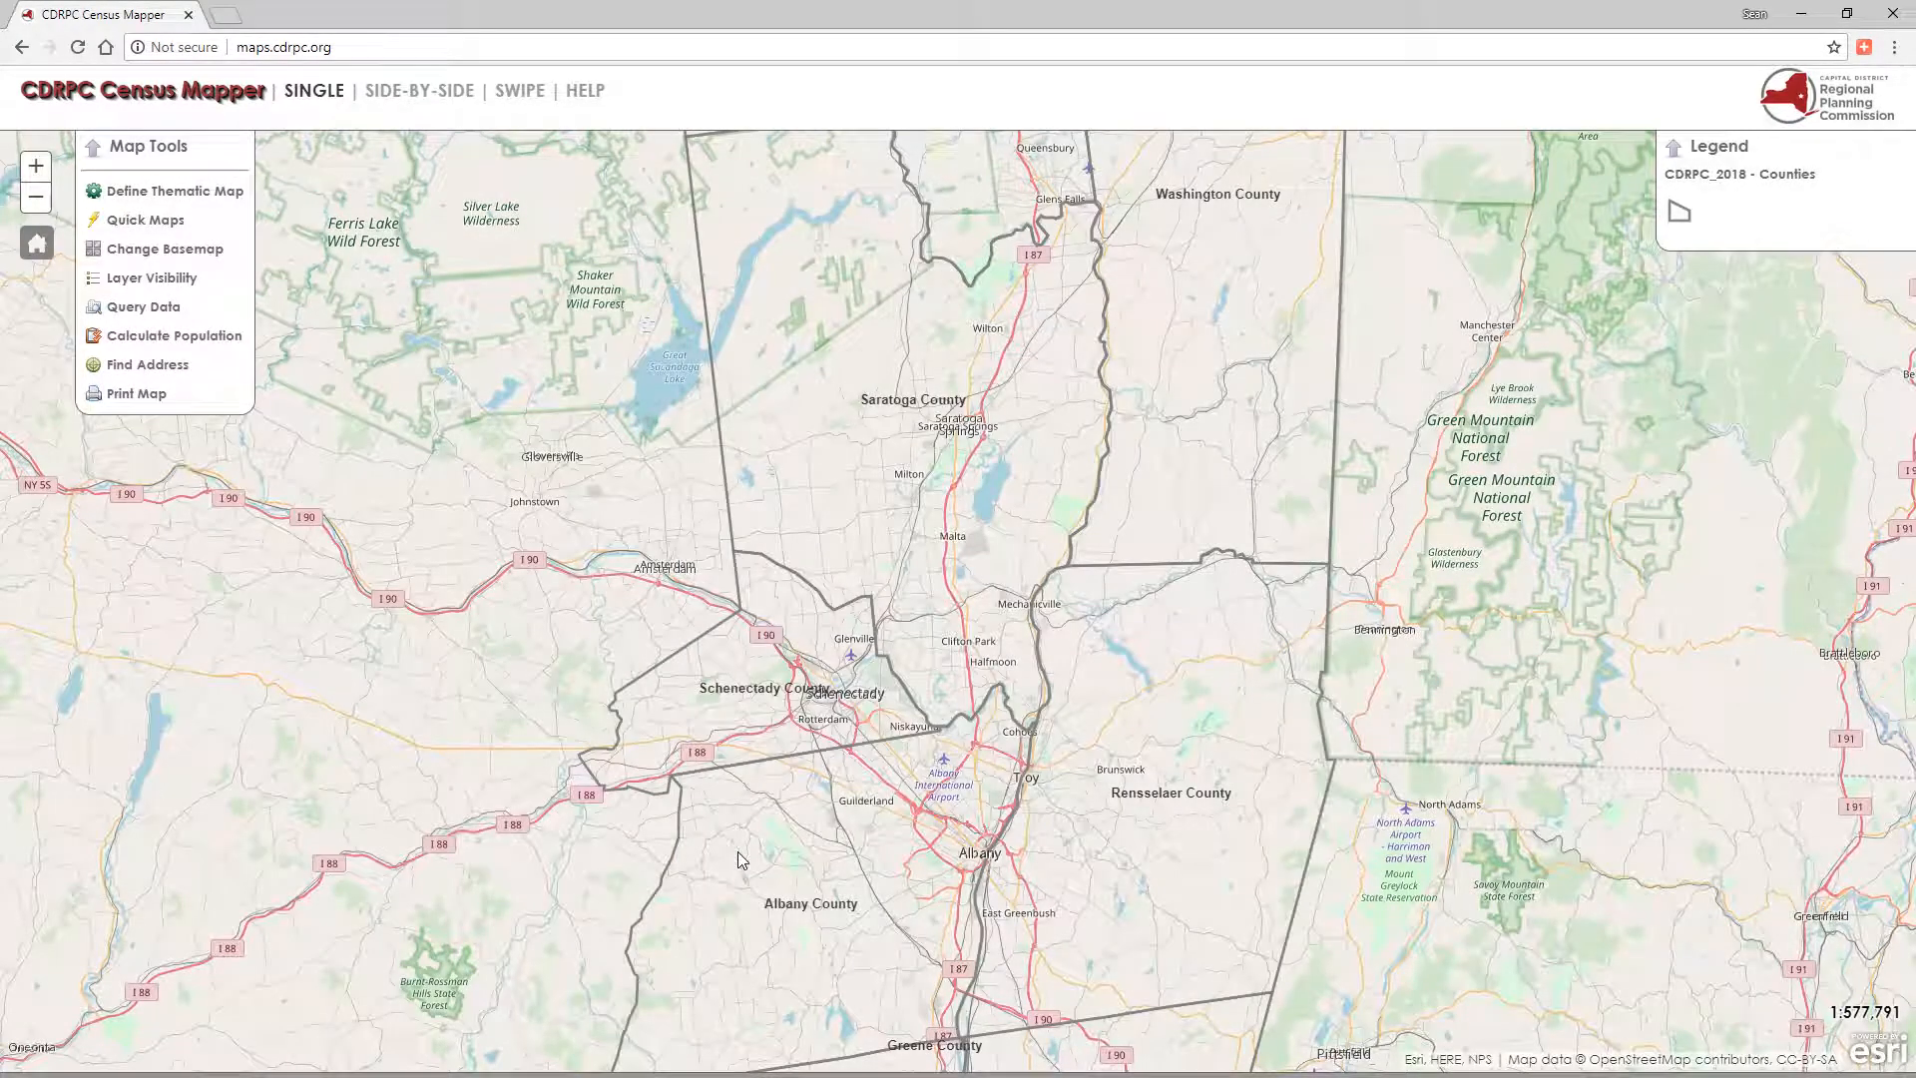
scroll(887, 832, "up", 3)
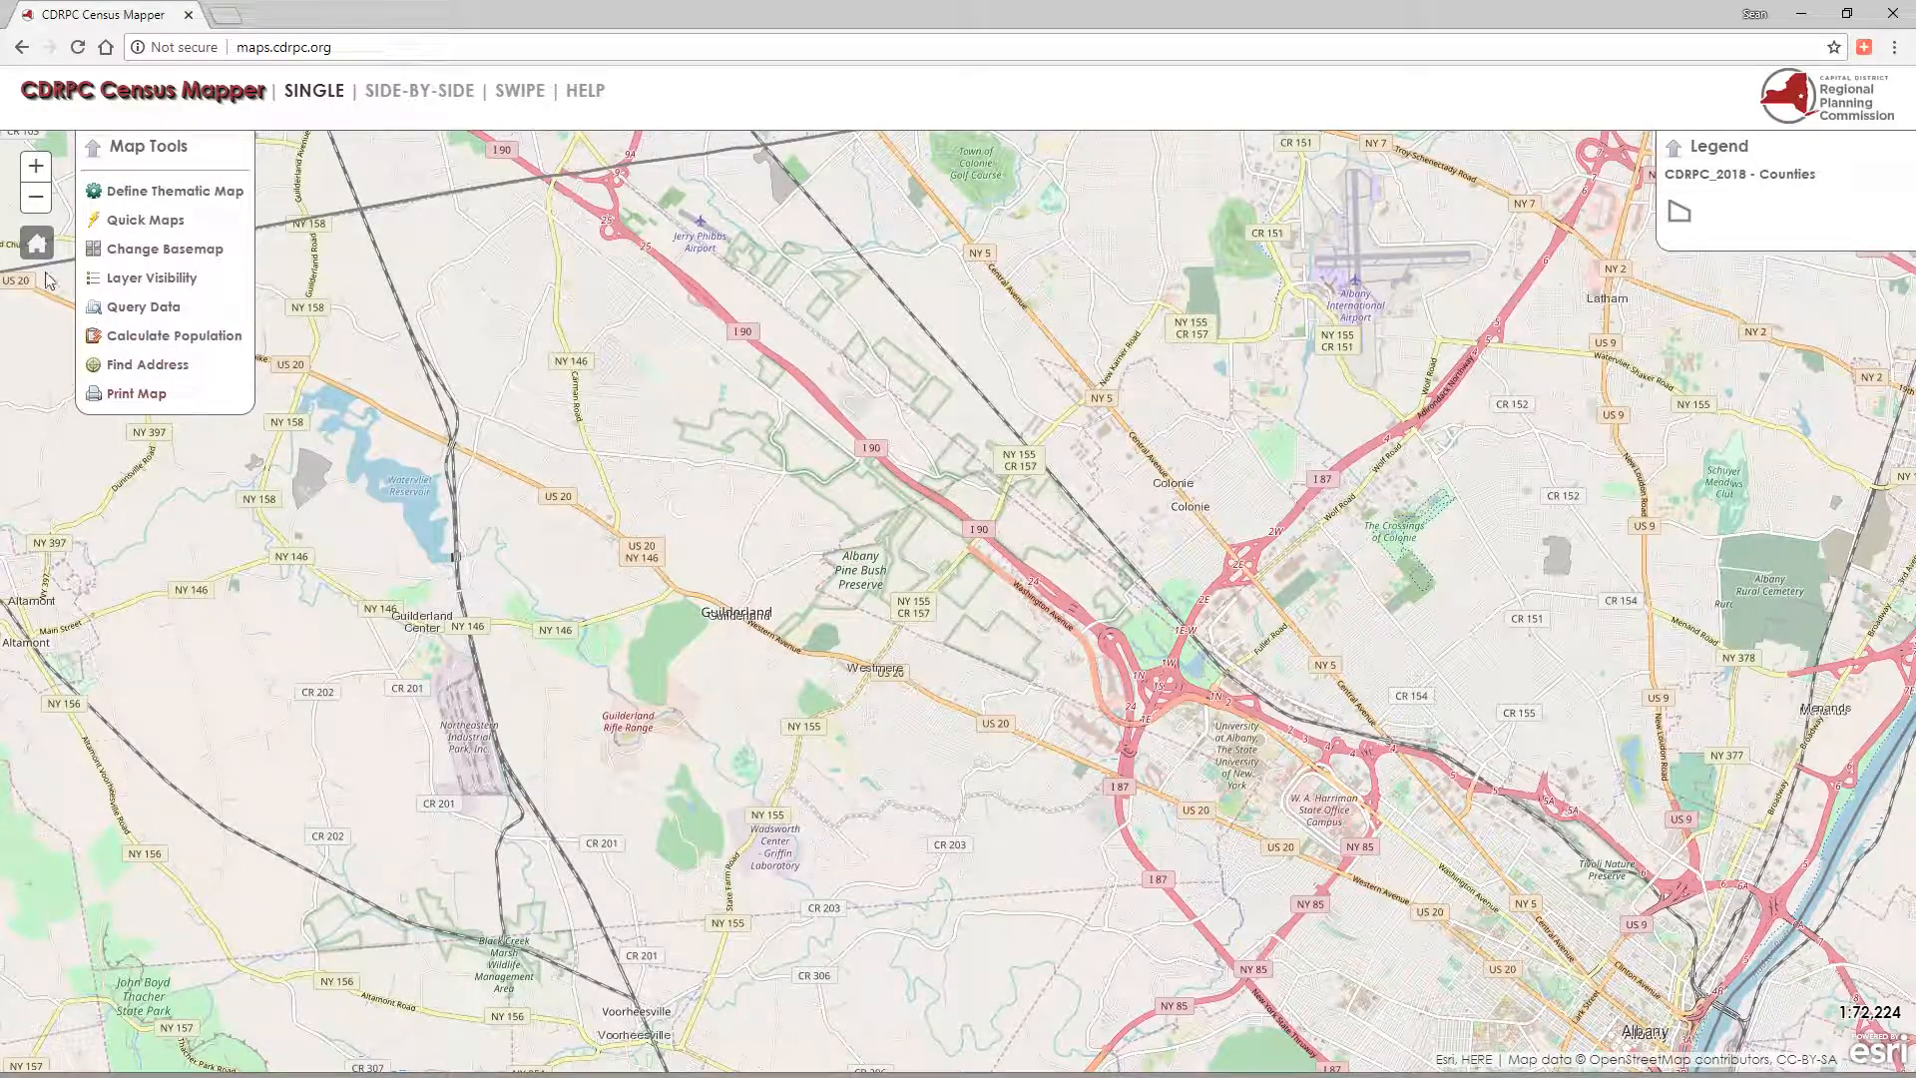
Change the basemap to Imagery
left_click(145, 250)
left_click(758, 418)
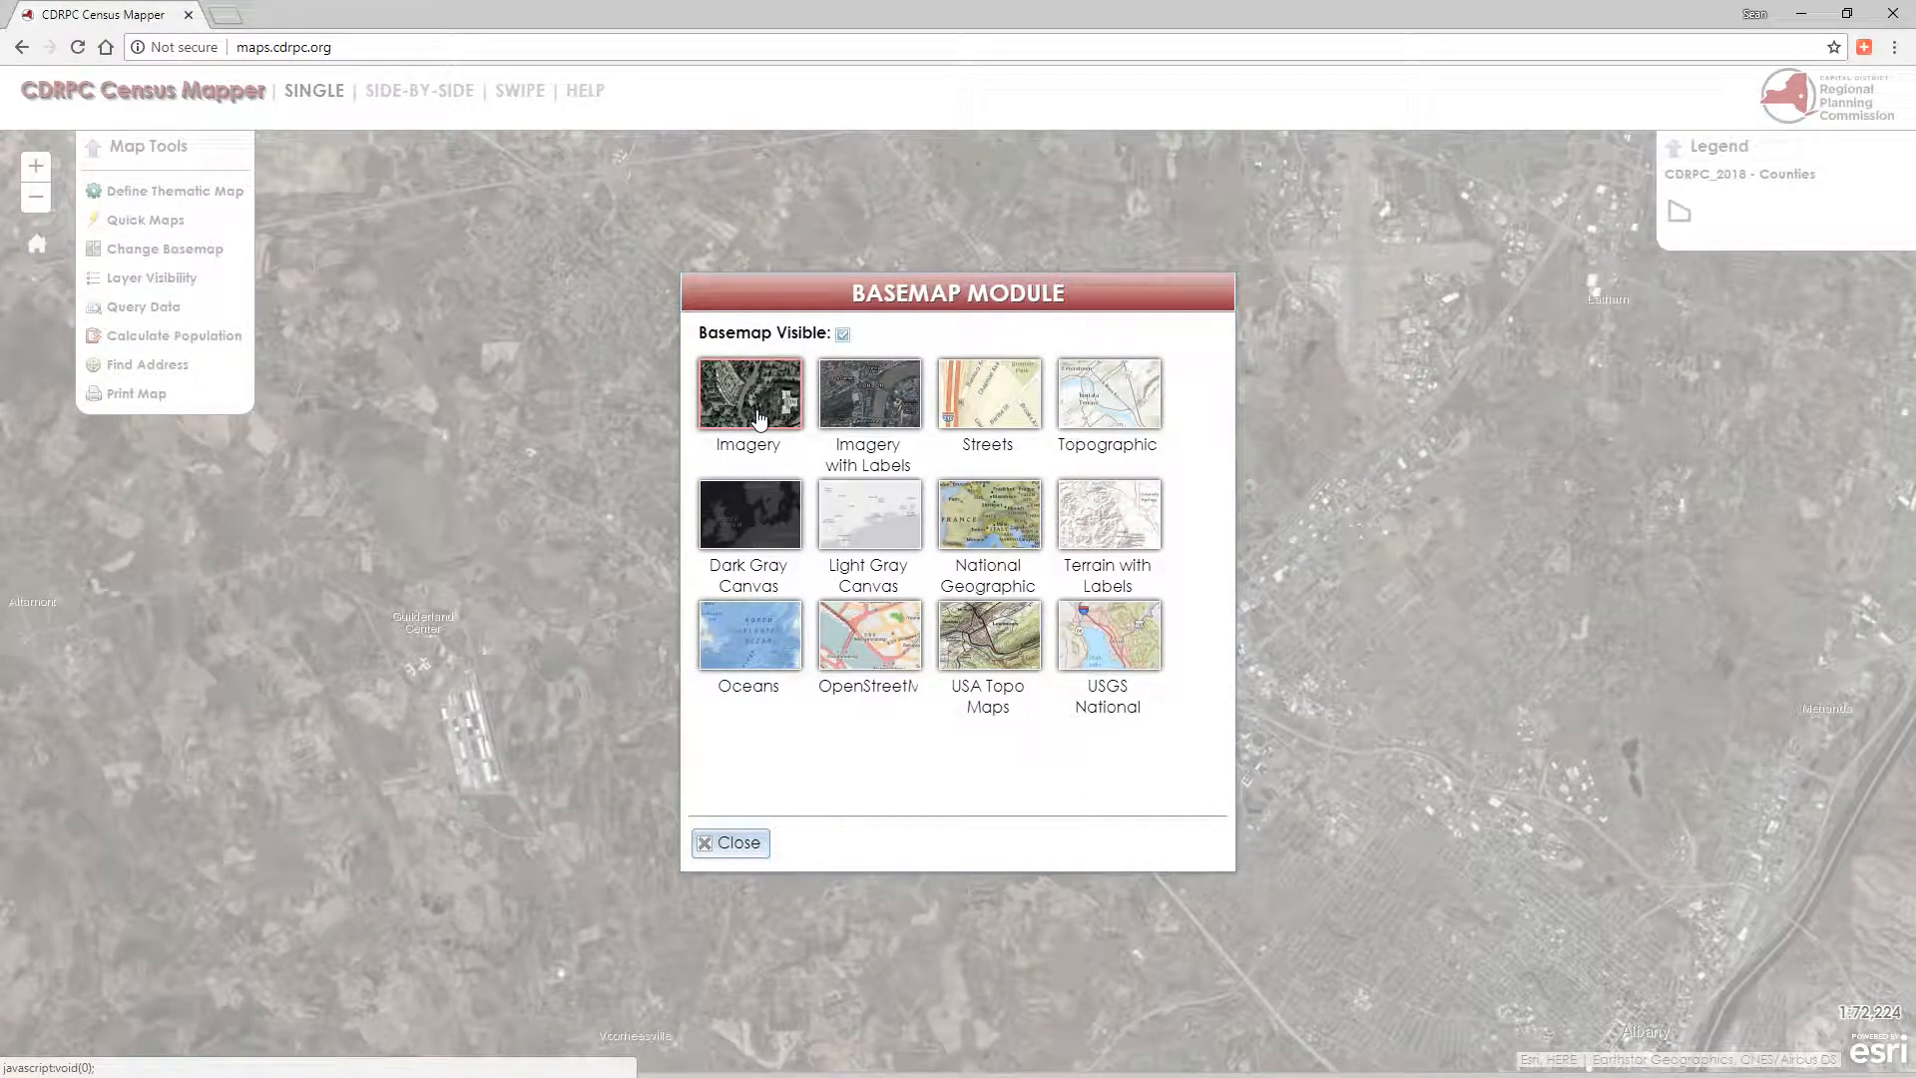
left_click(732, 844)
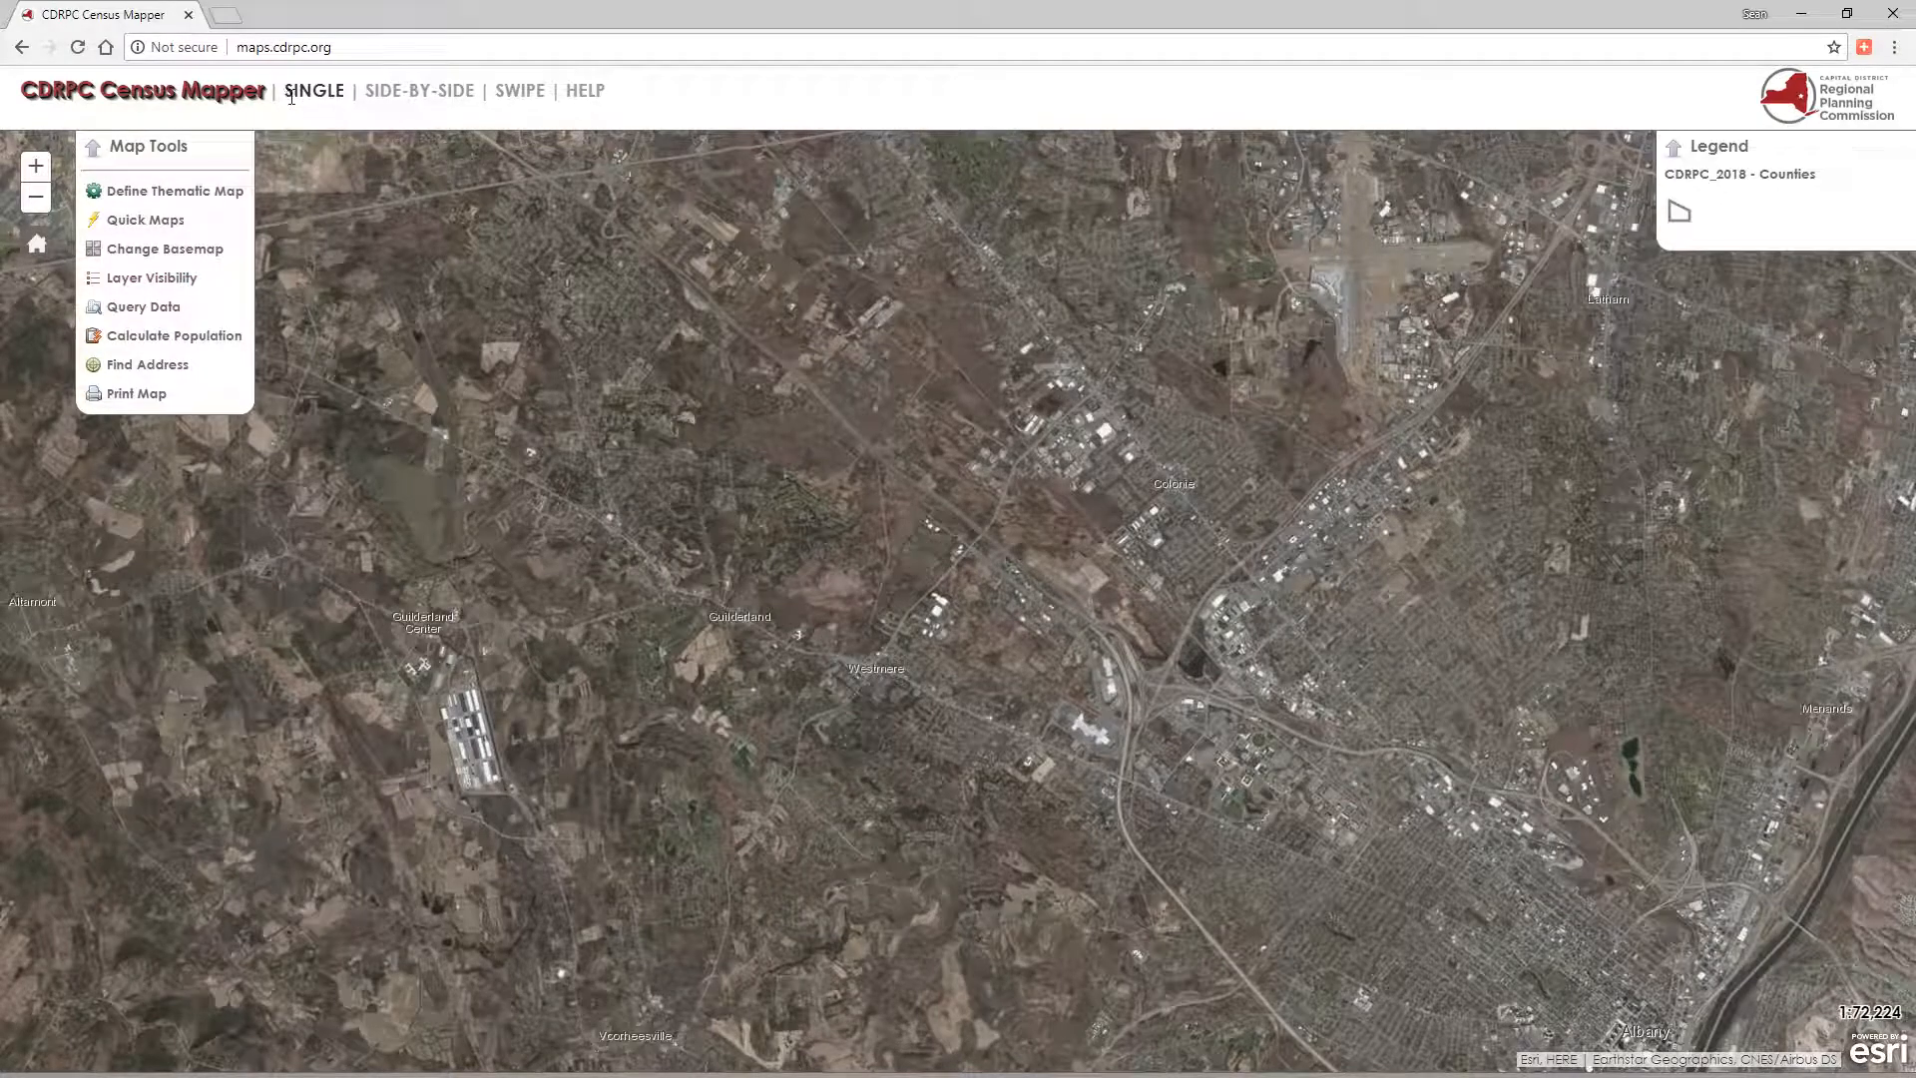
Set the basemap back to Light Gray Canvas and return the map to its default extent
left_click(139, 250)
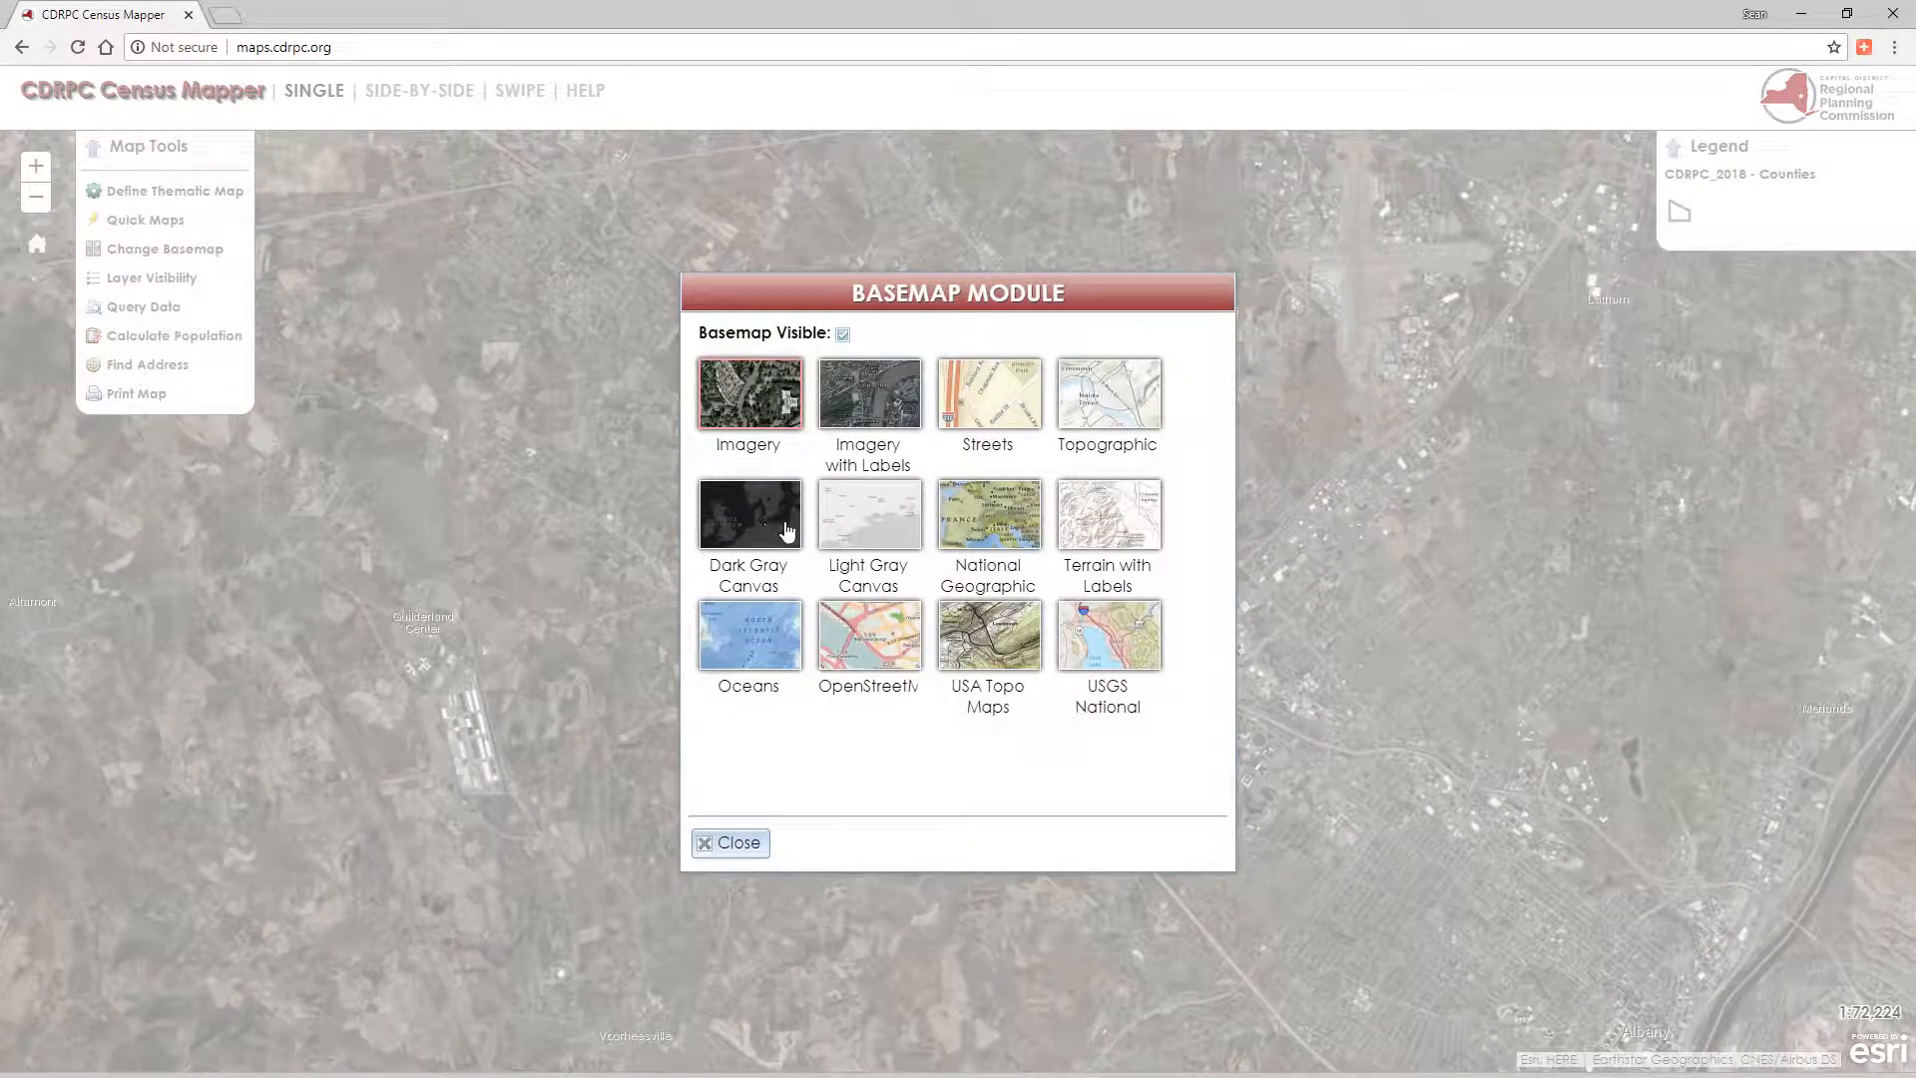
left_click(891, 539)
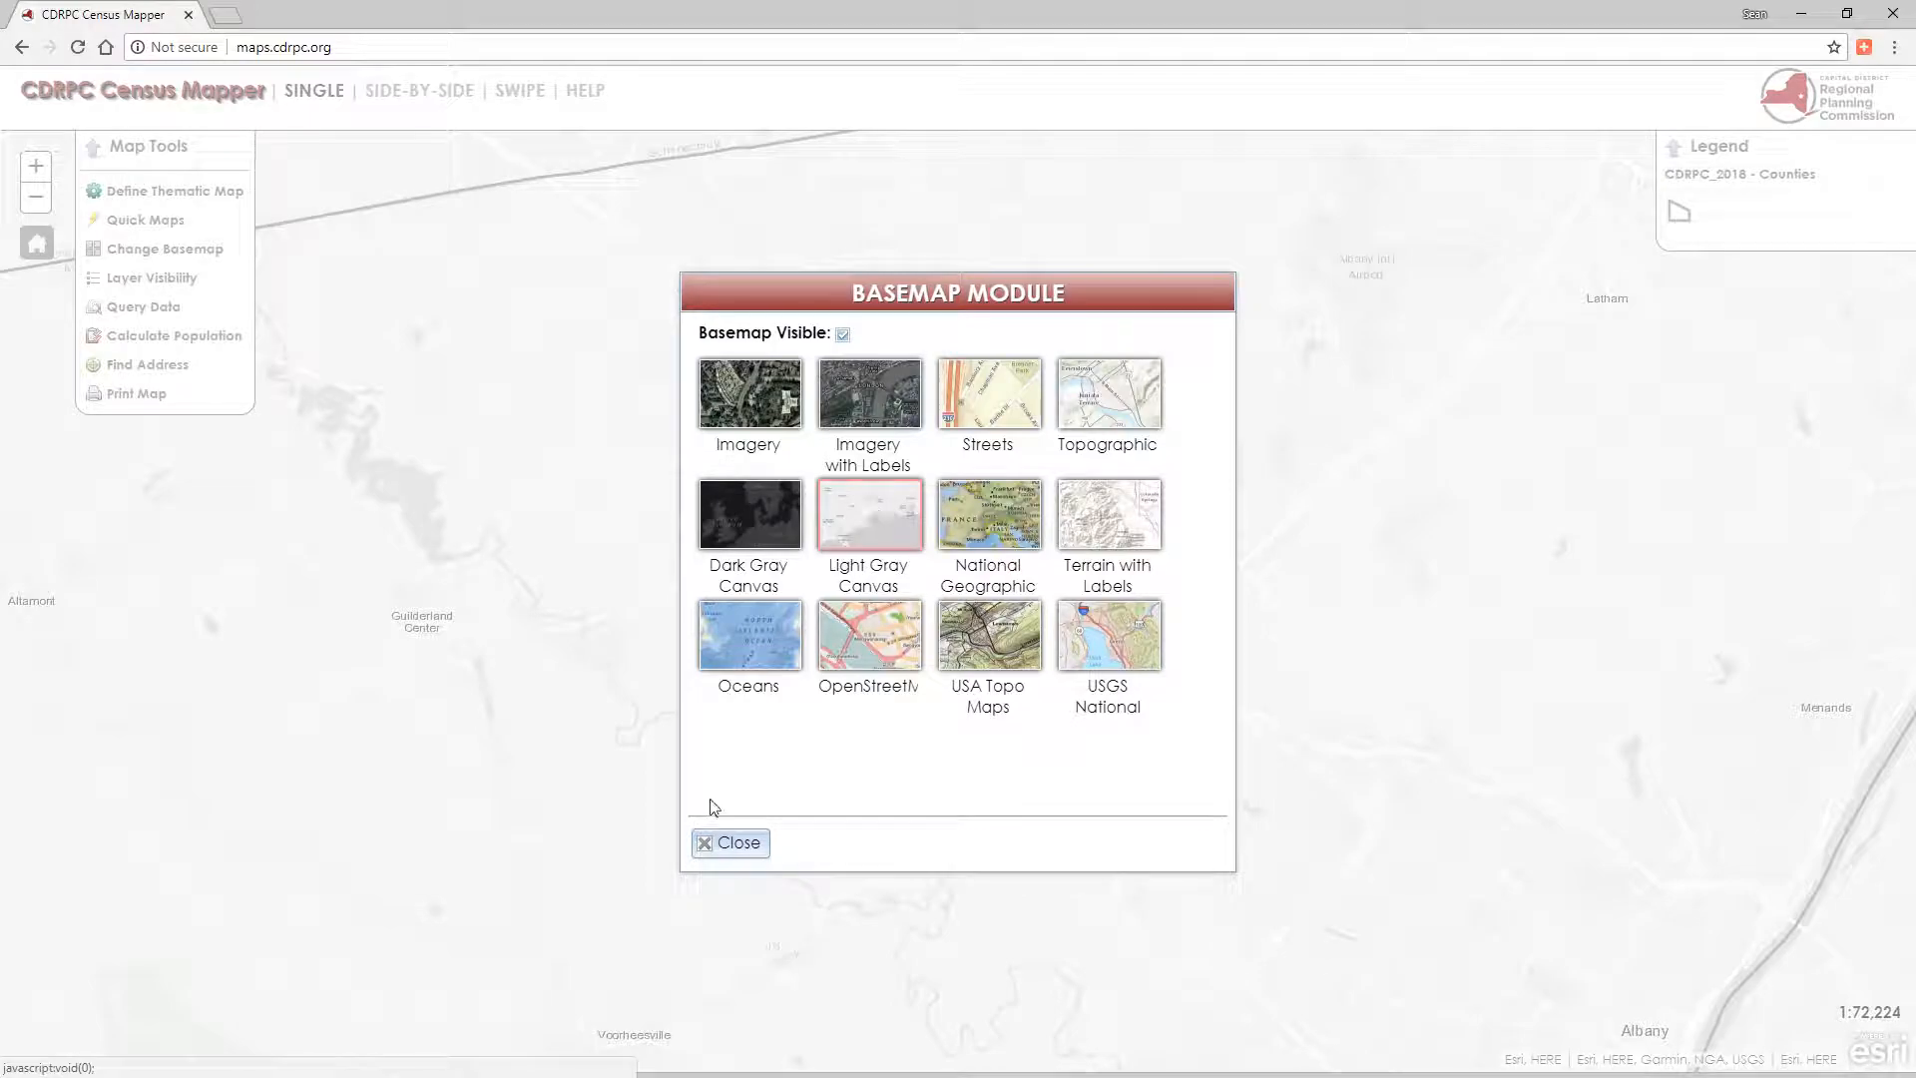
left_click(724, 845)
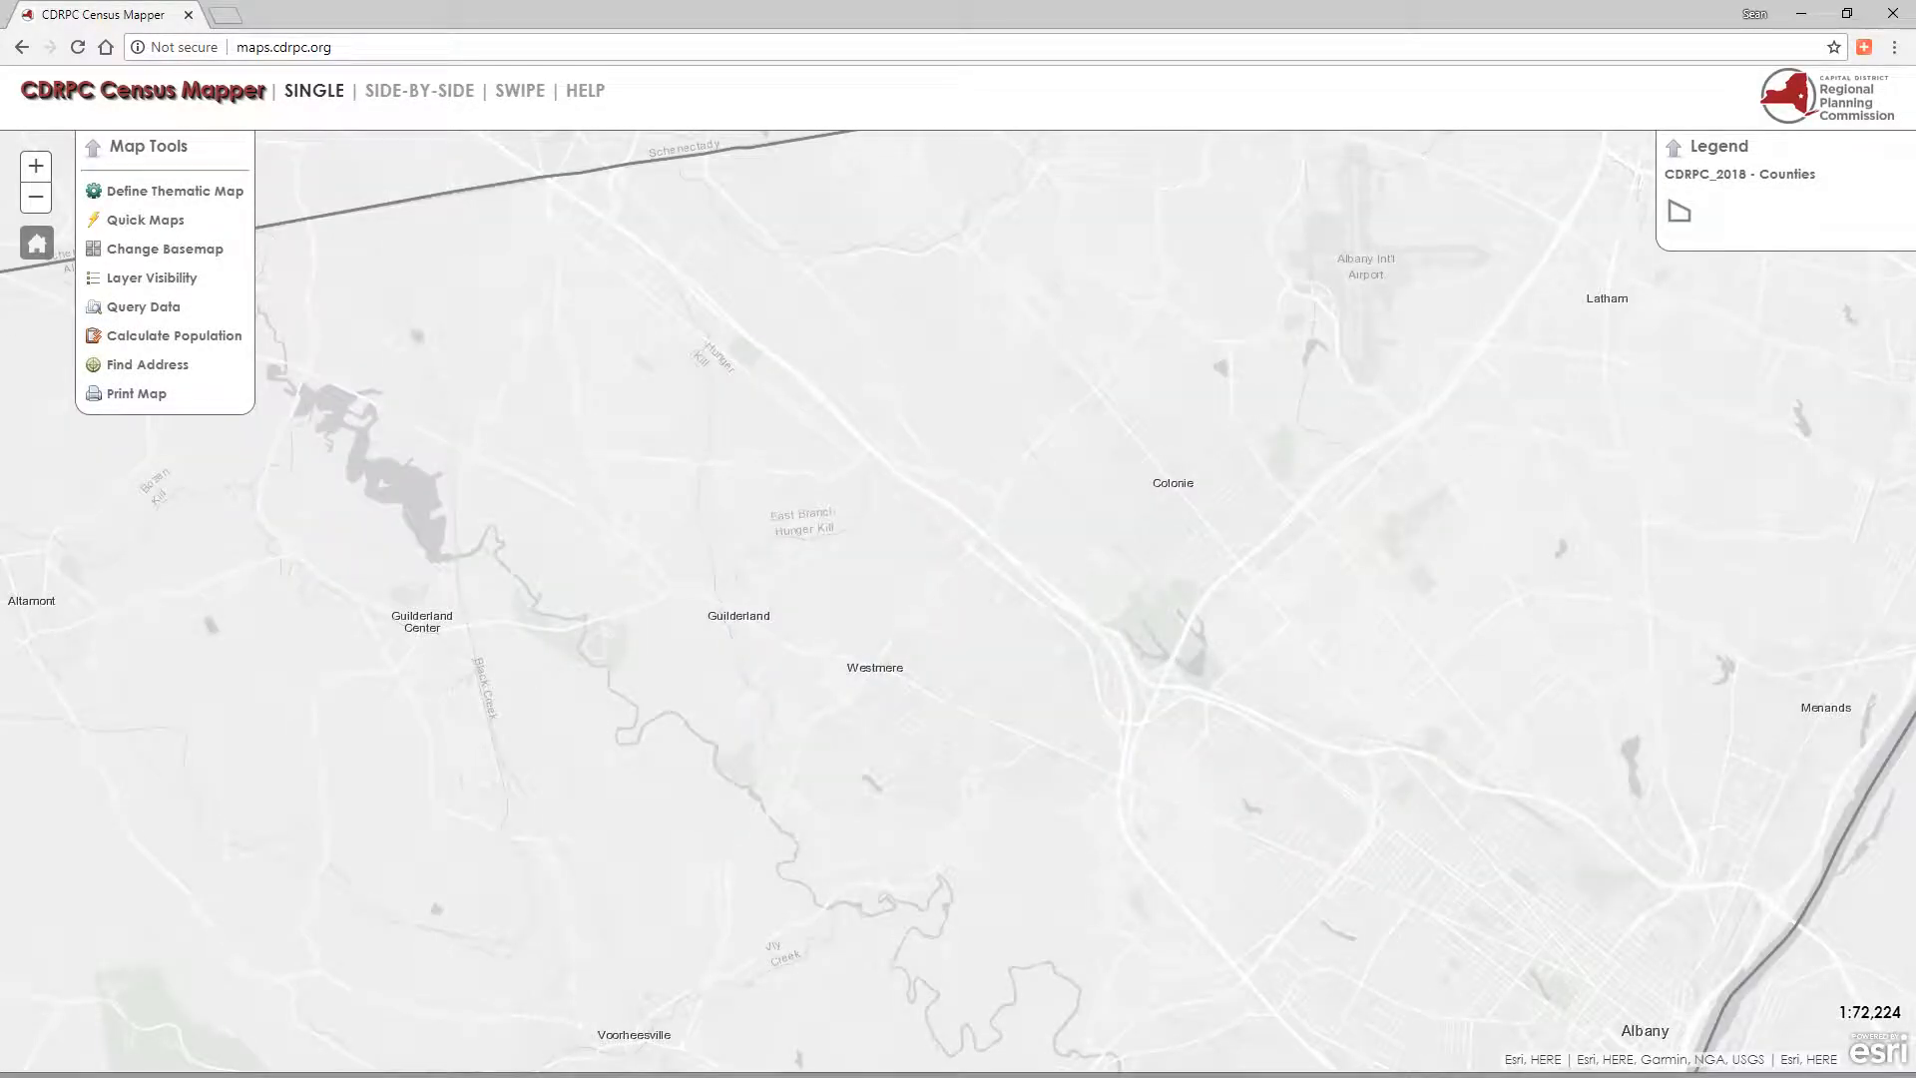
left_click(37, 243)
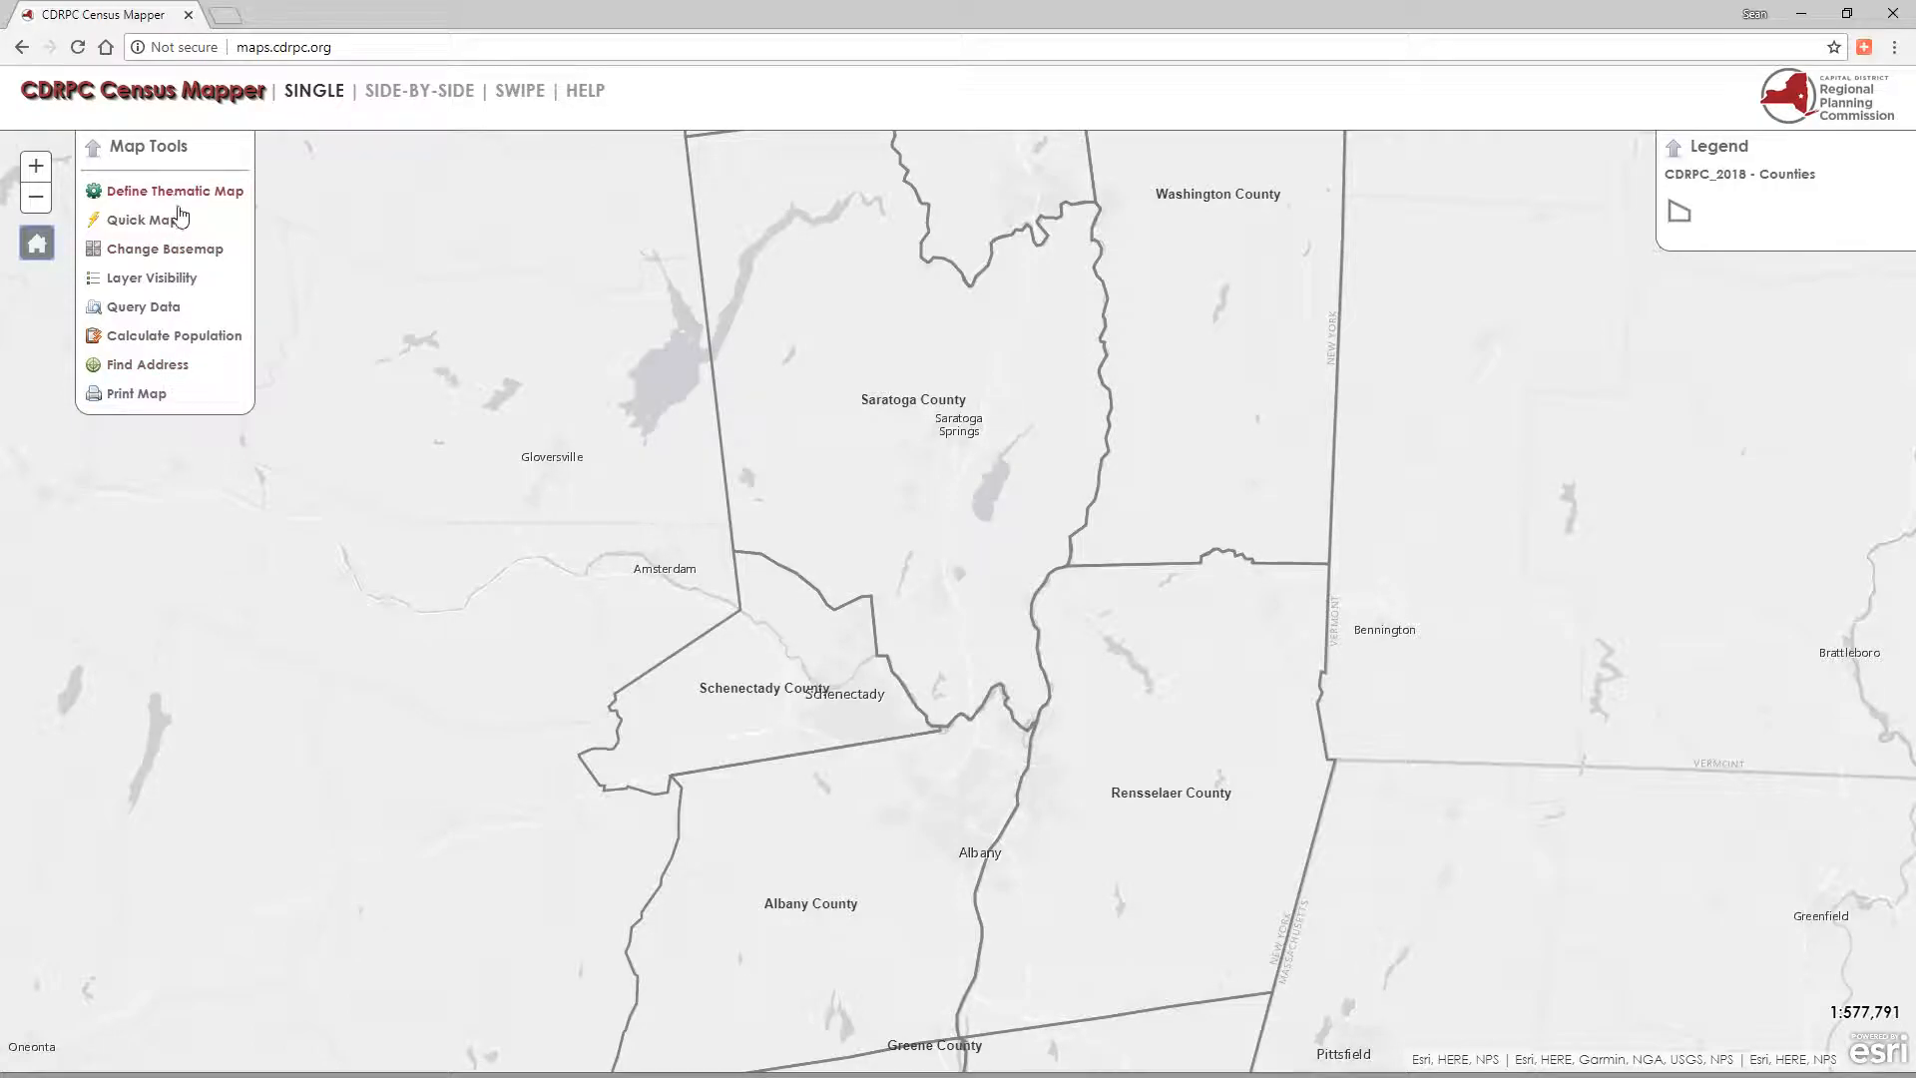
Set up a data query at the MCDs level on the Population Projections layer, using the Projected Population 2040 field
left_click(158, 315)
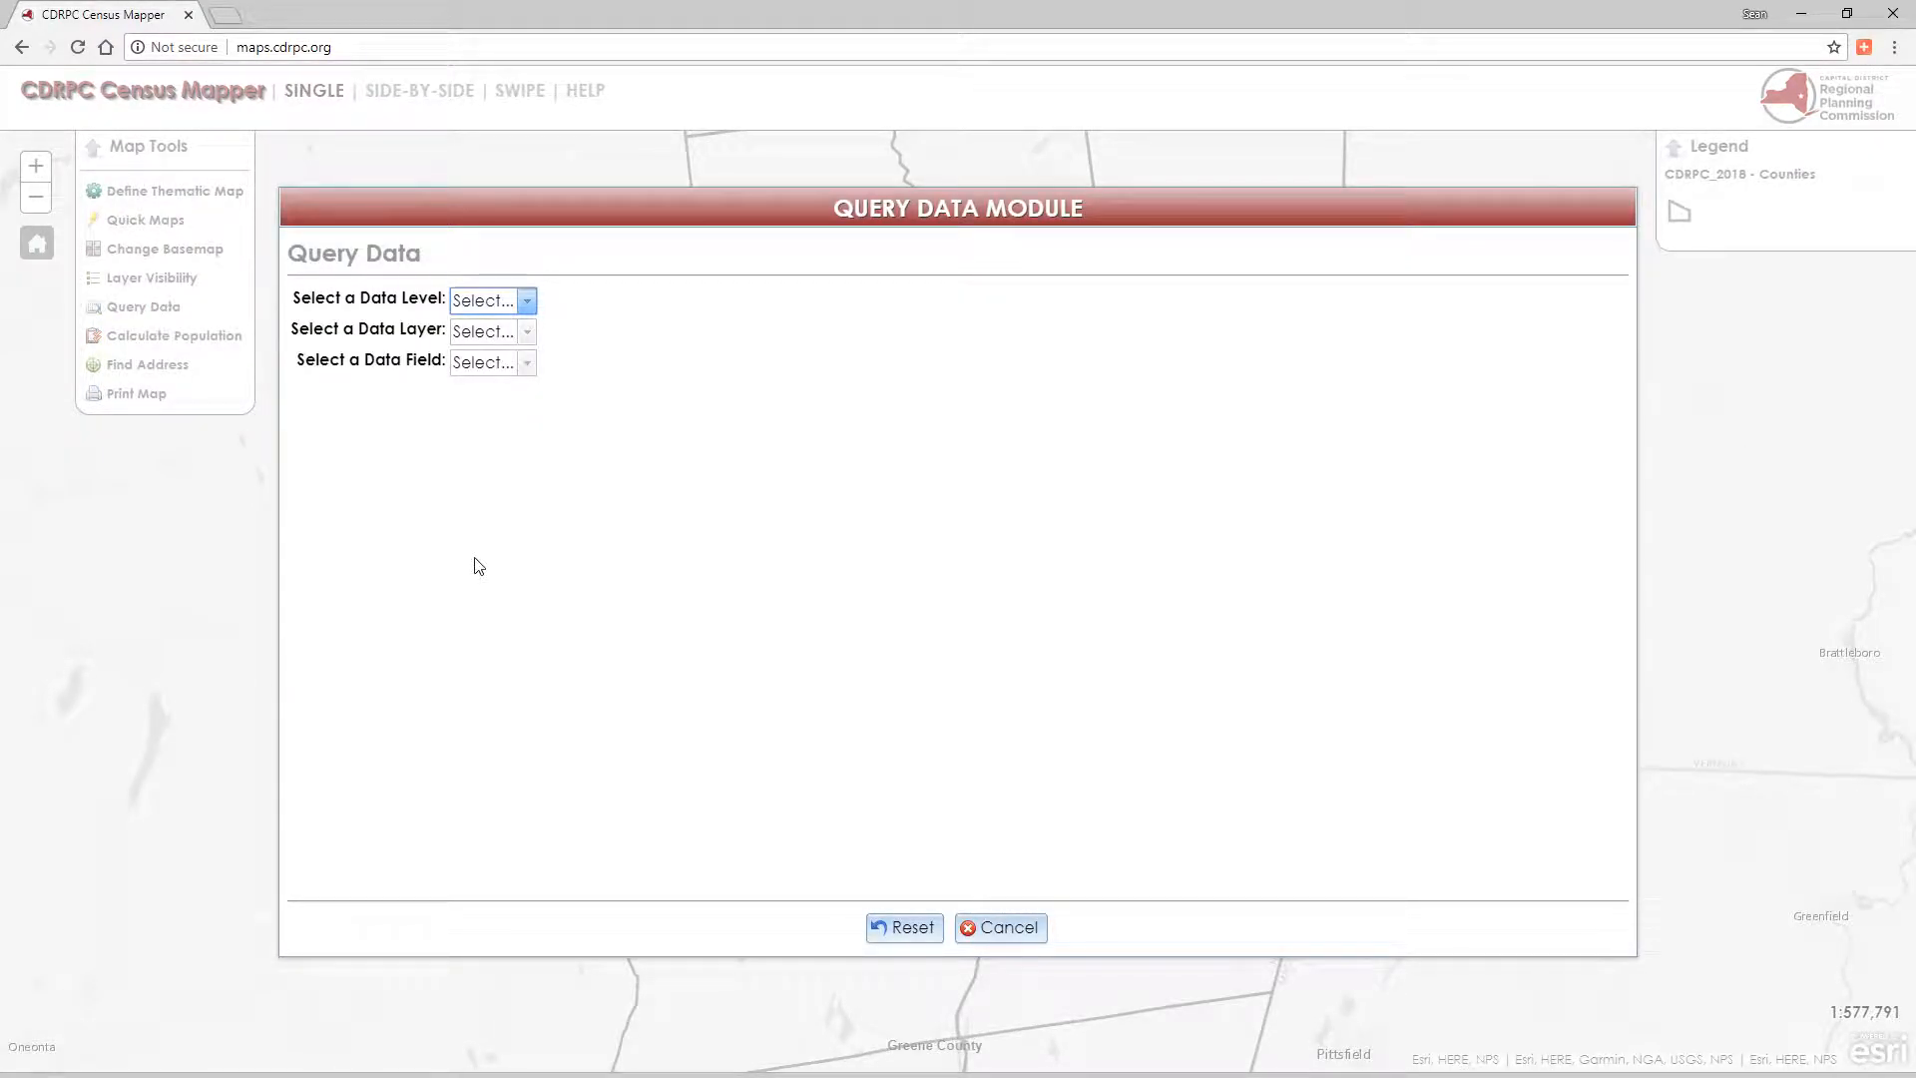
left_click(527, 304)
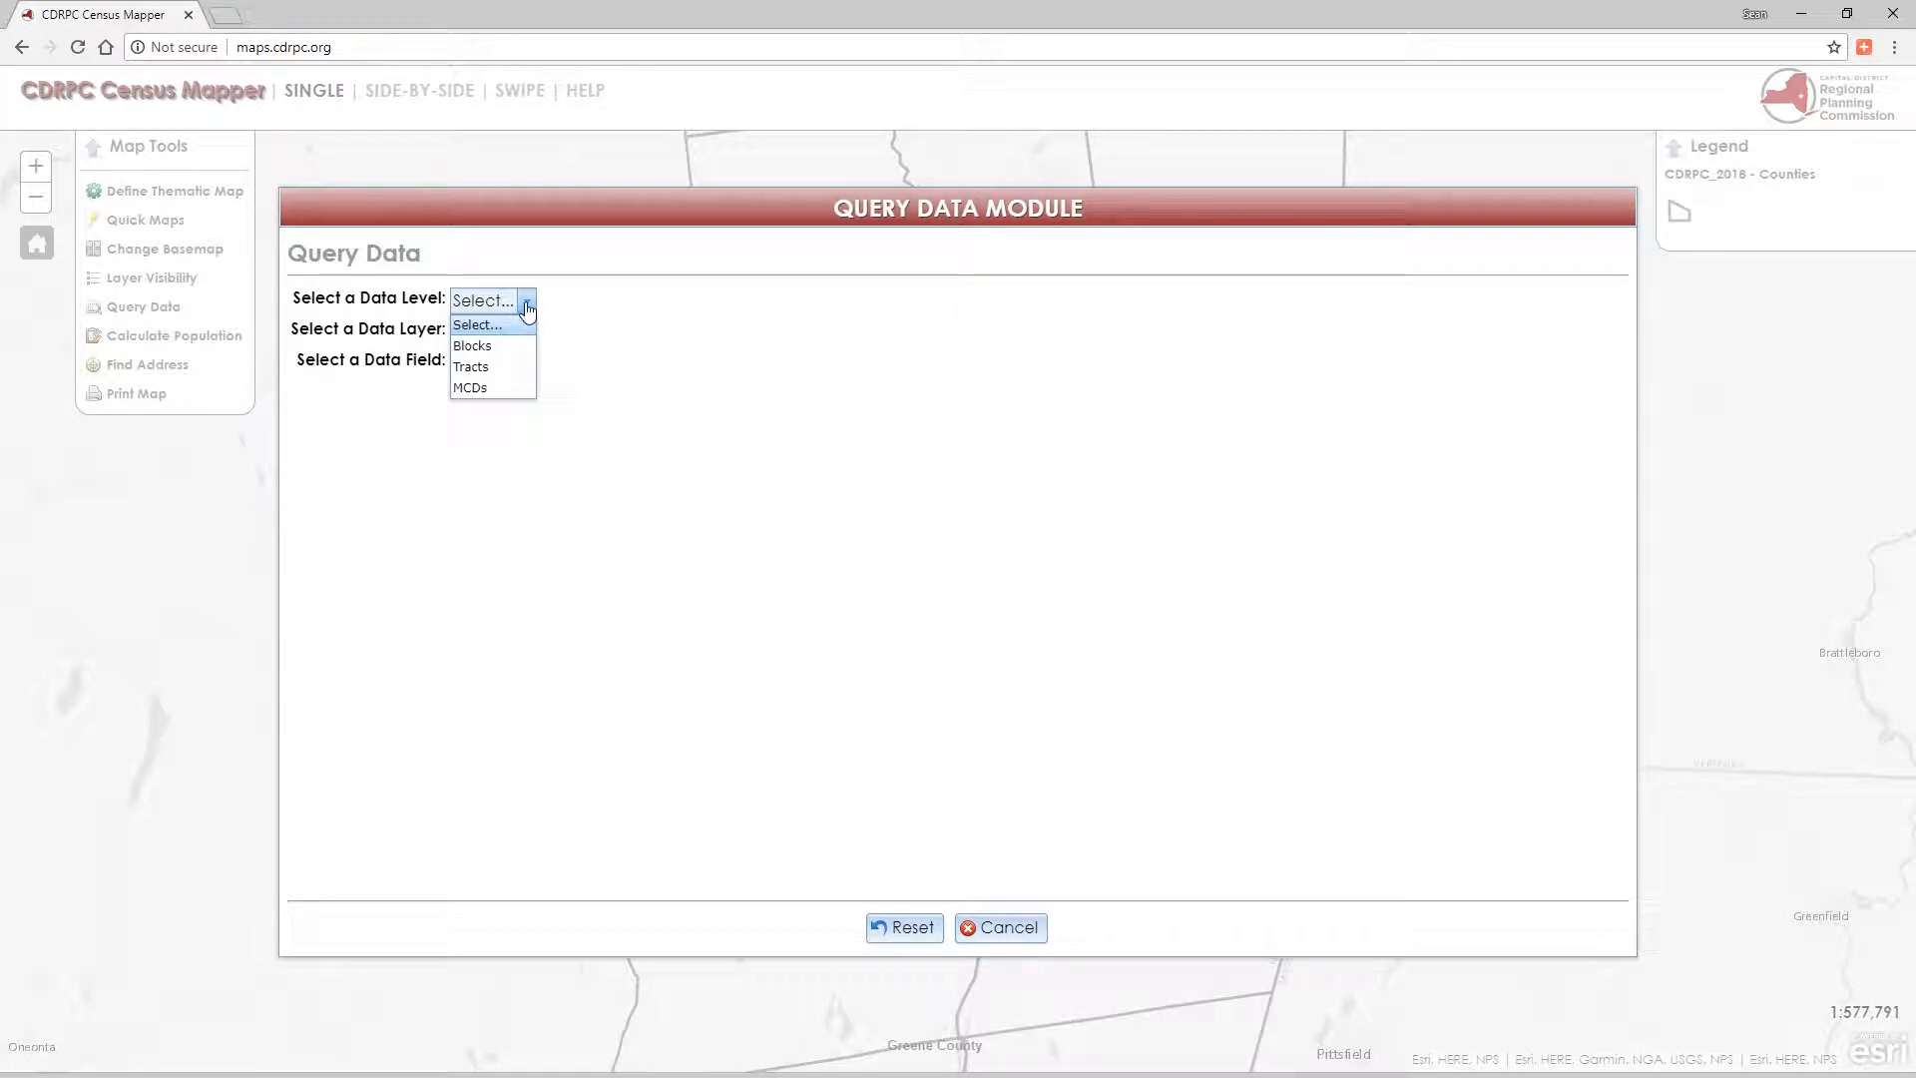
left_click(484, 389)
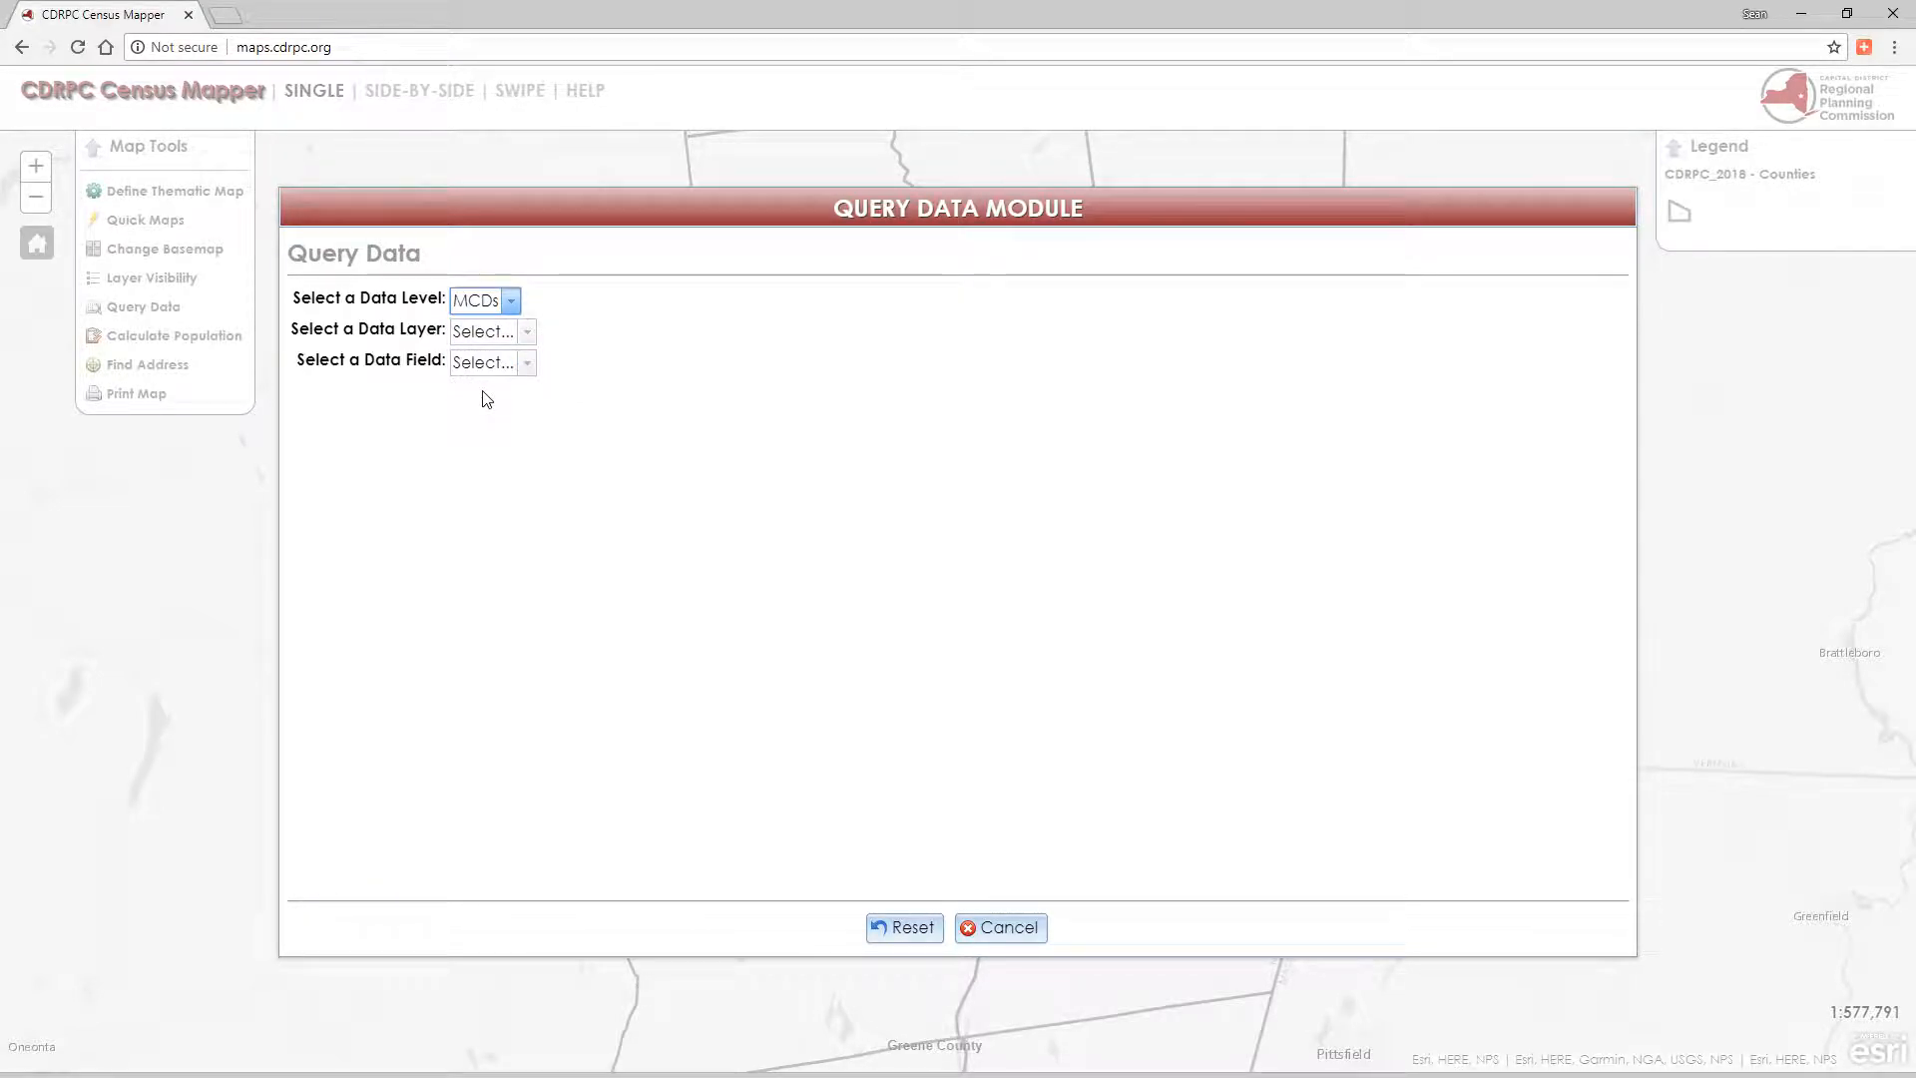
left_click(525, 333)
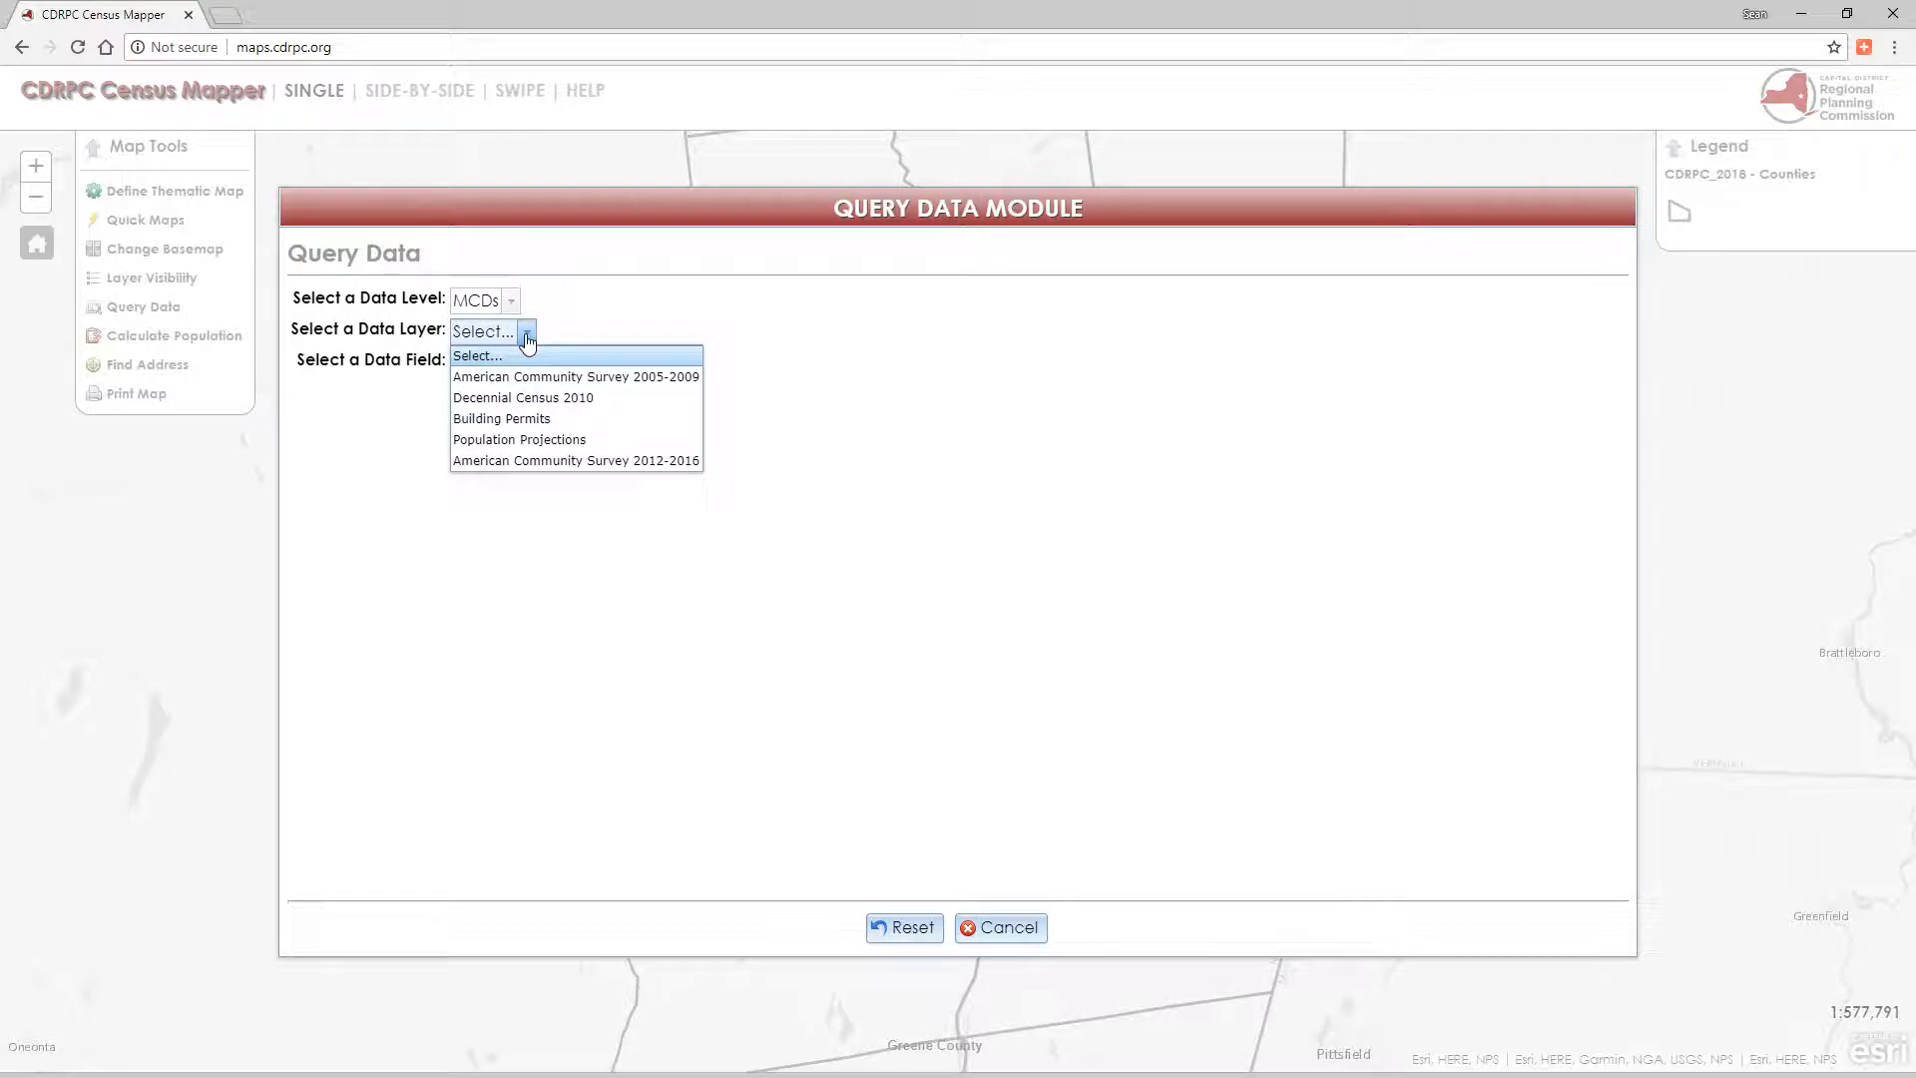
left_click(516, 446)
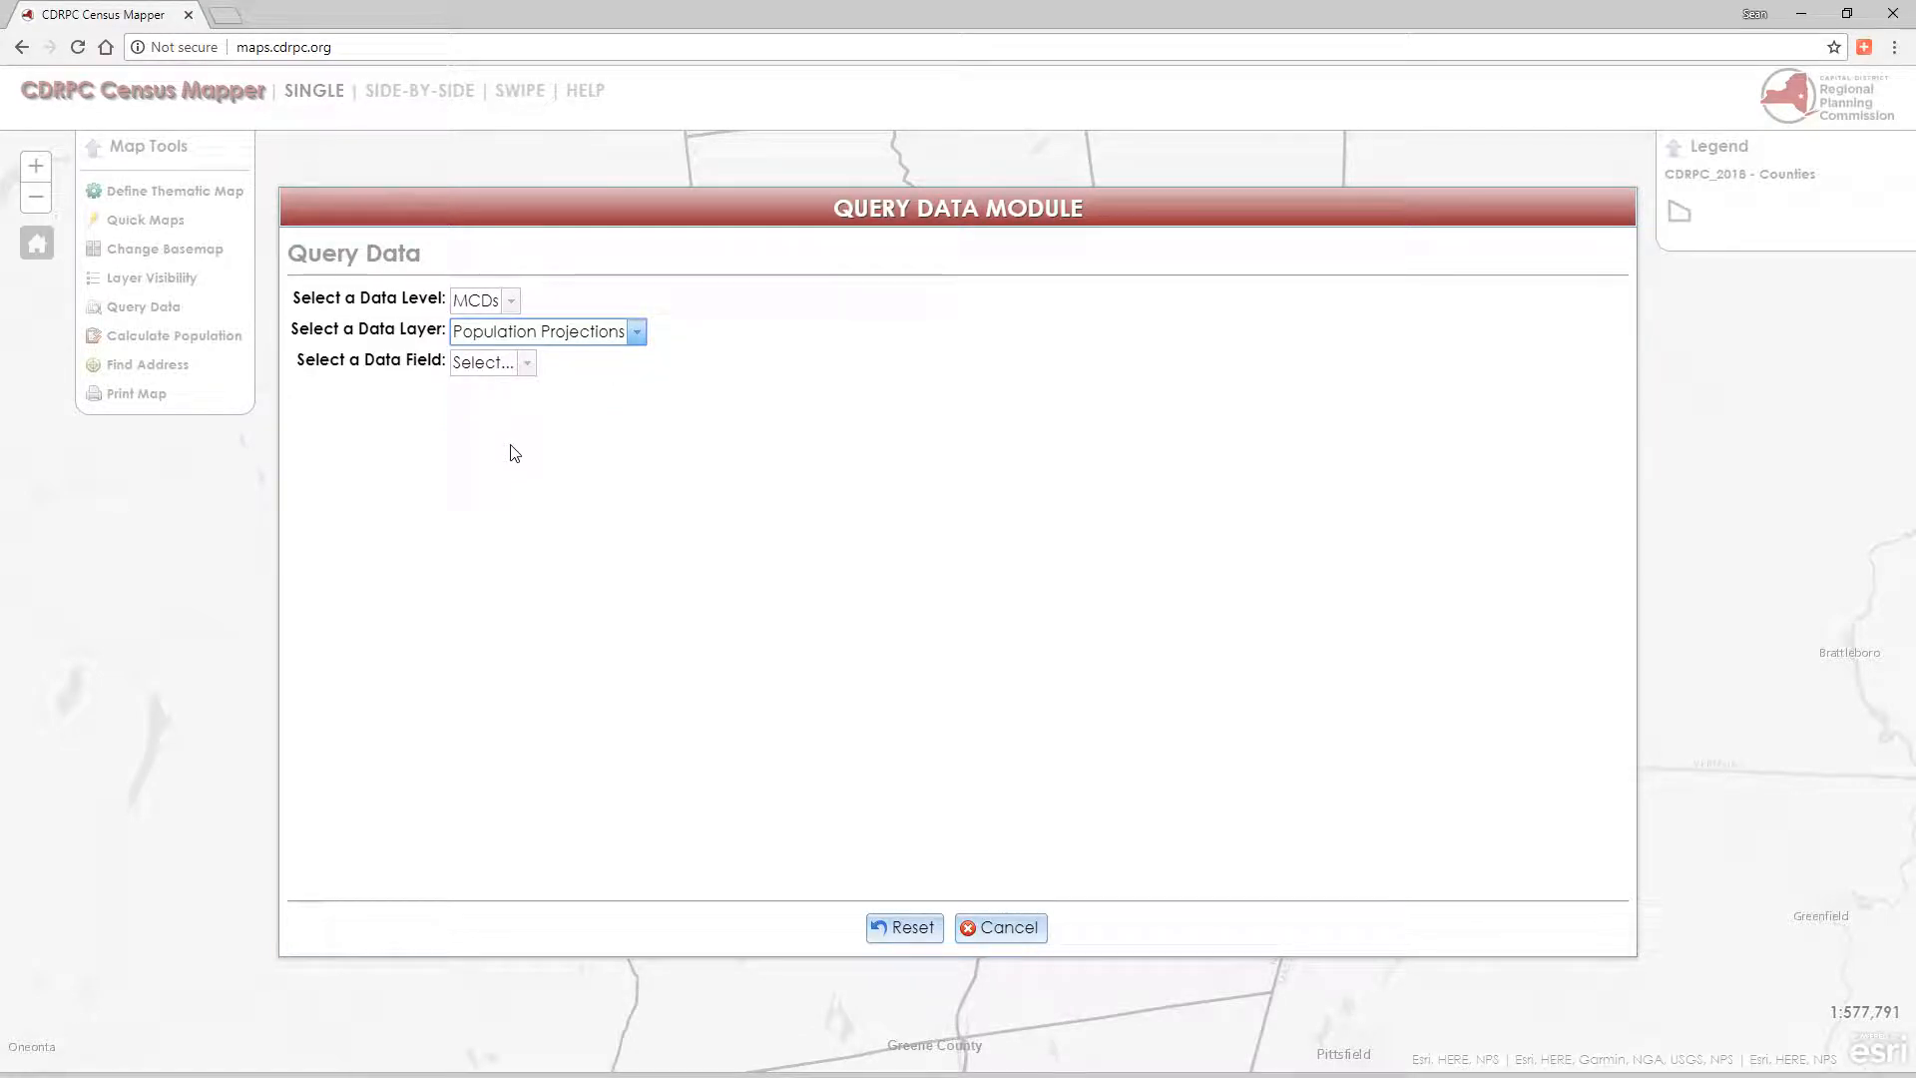
left_click(527, 366)
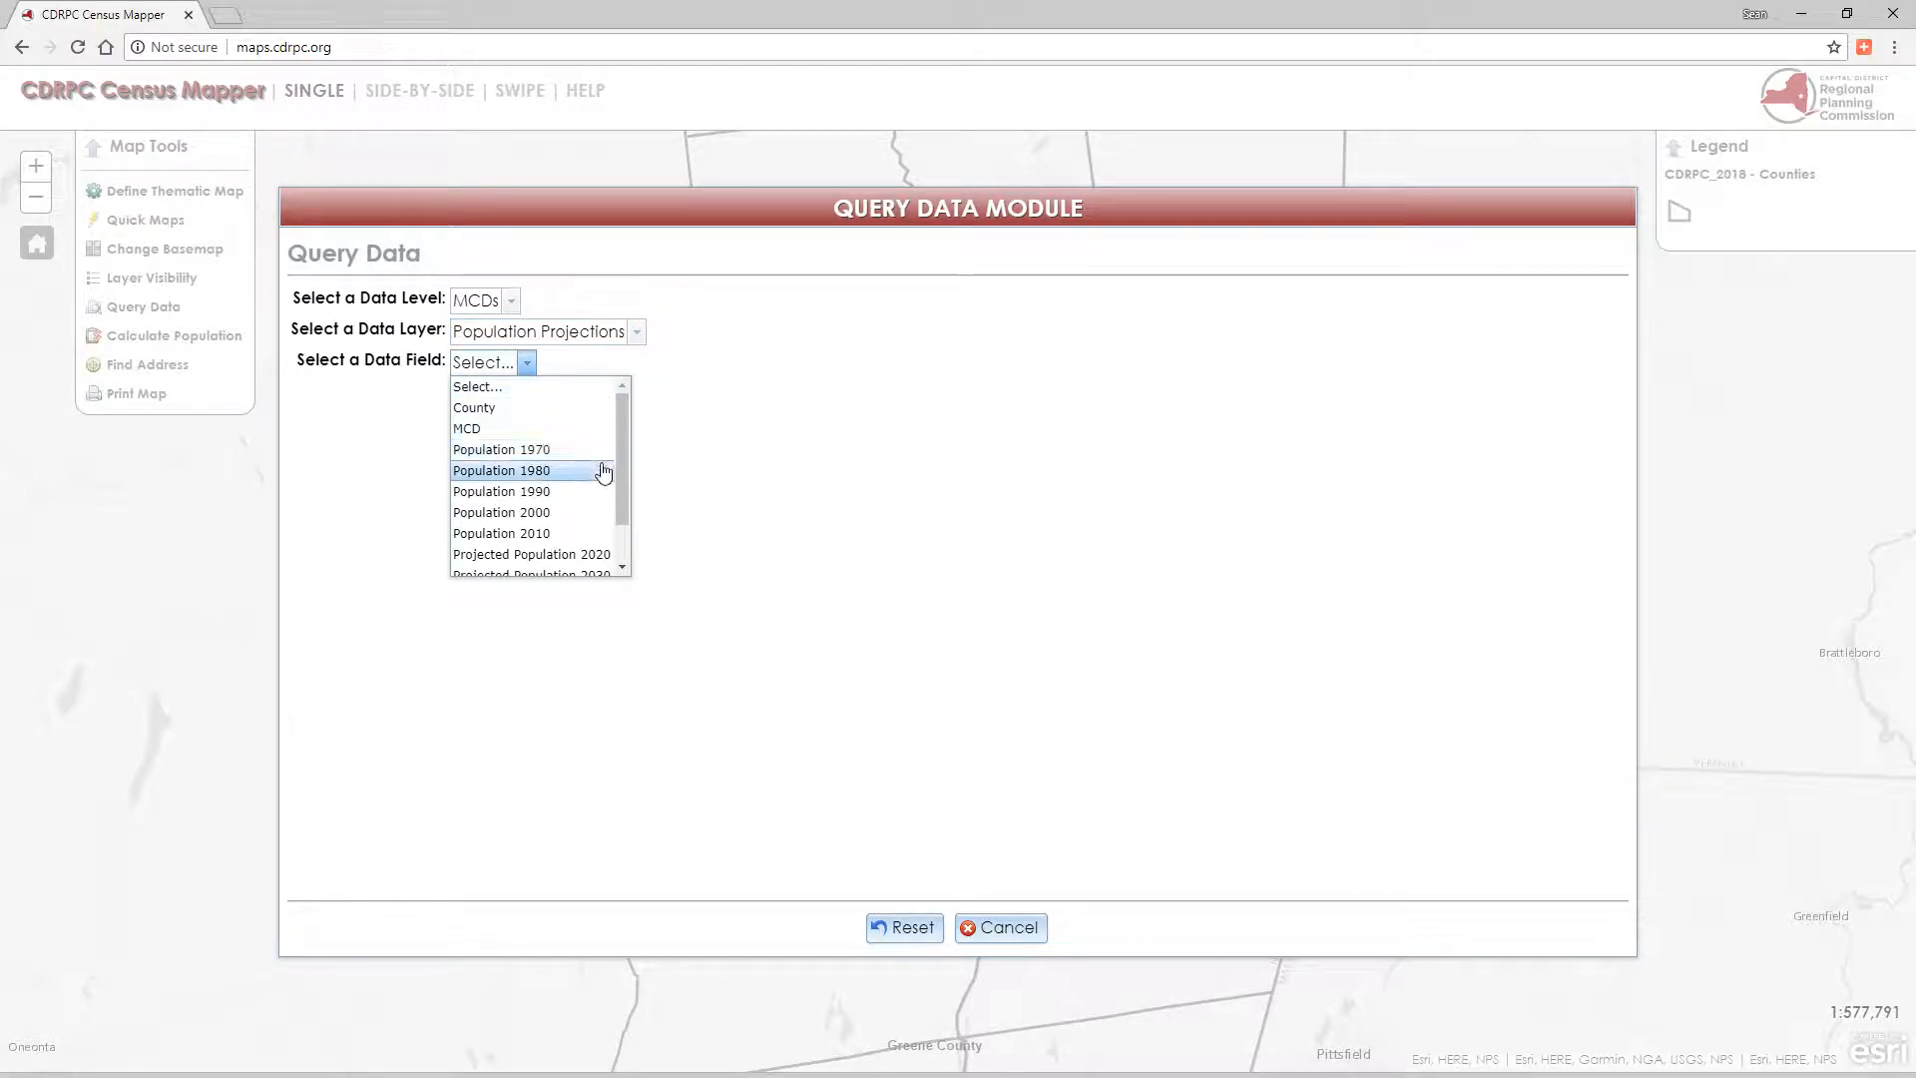
scroll(600, 479, "down", 2)
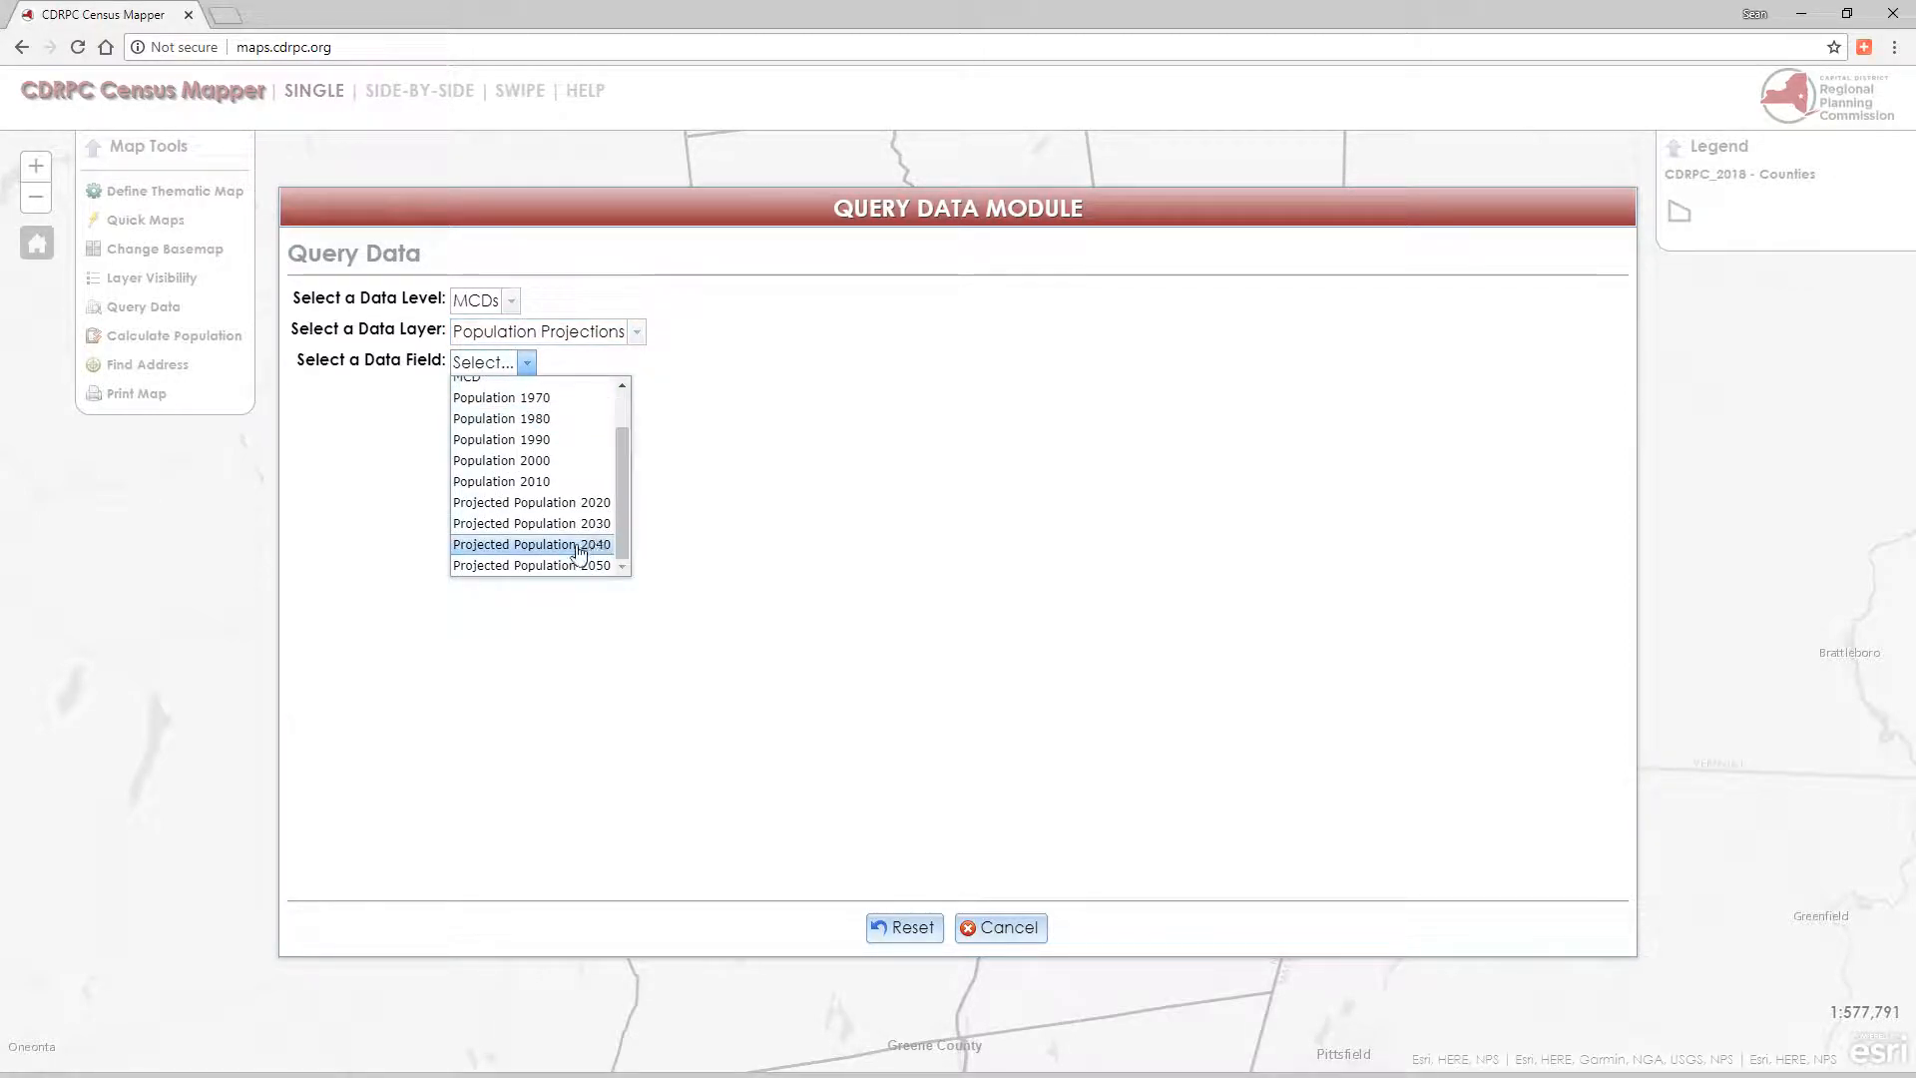
left_click(576, 547)
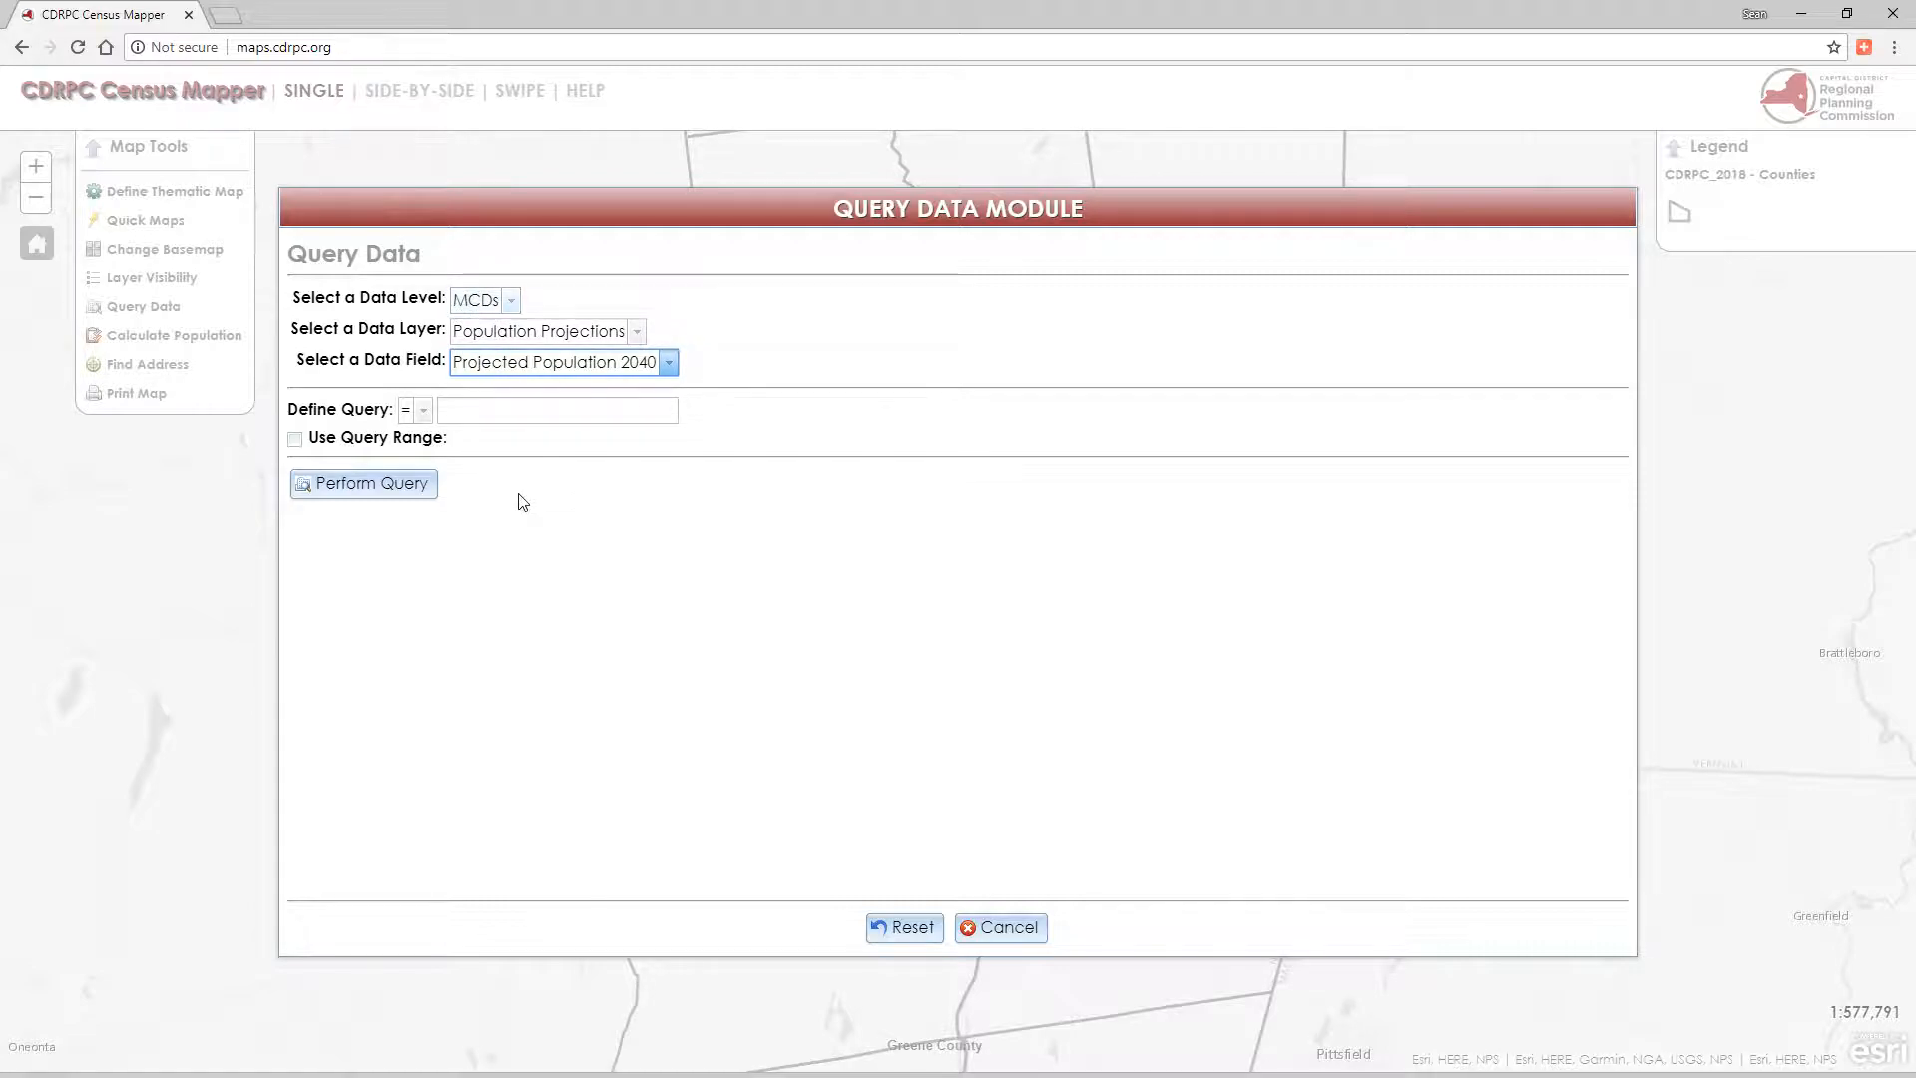
Define the query as greater than or equal to 25000 and perform it
left_click(424, 413)
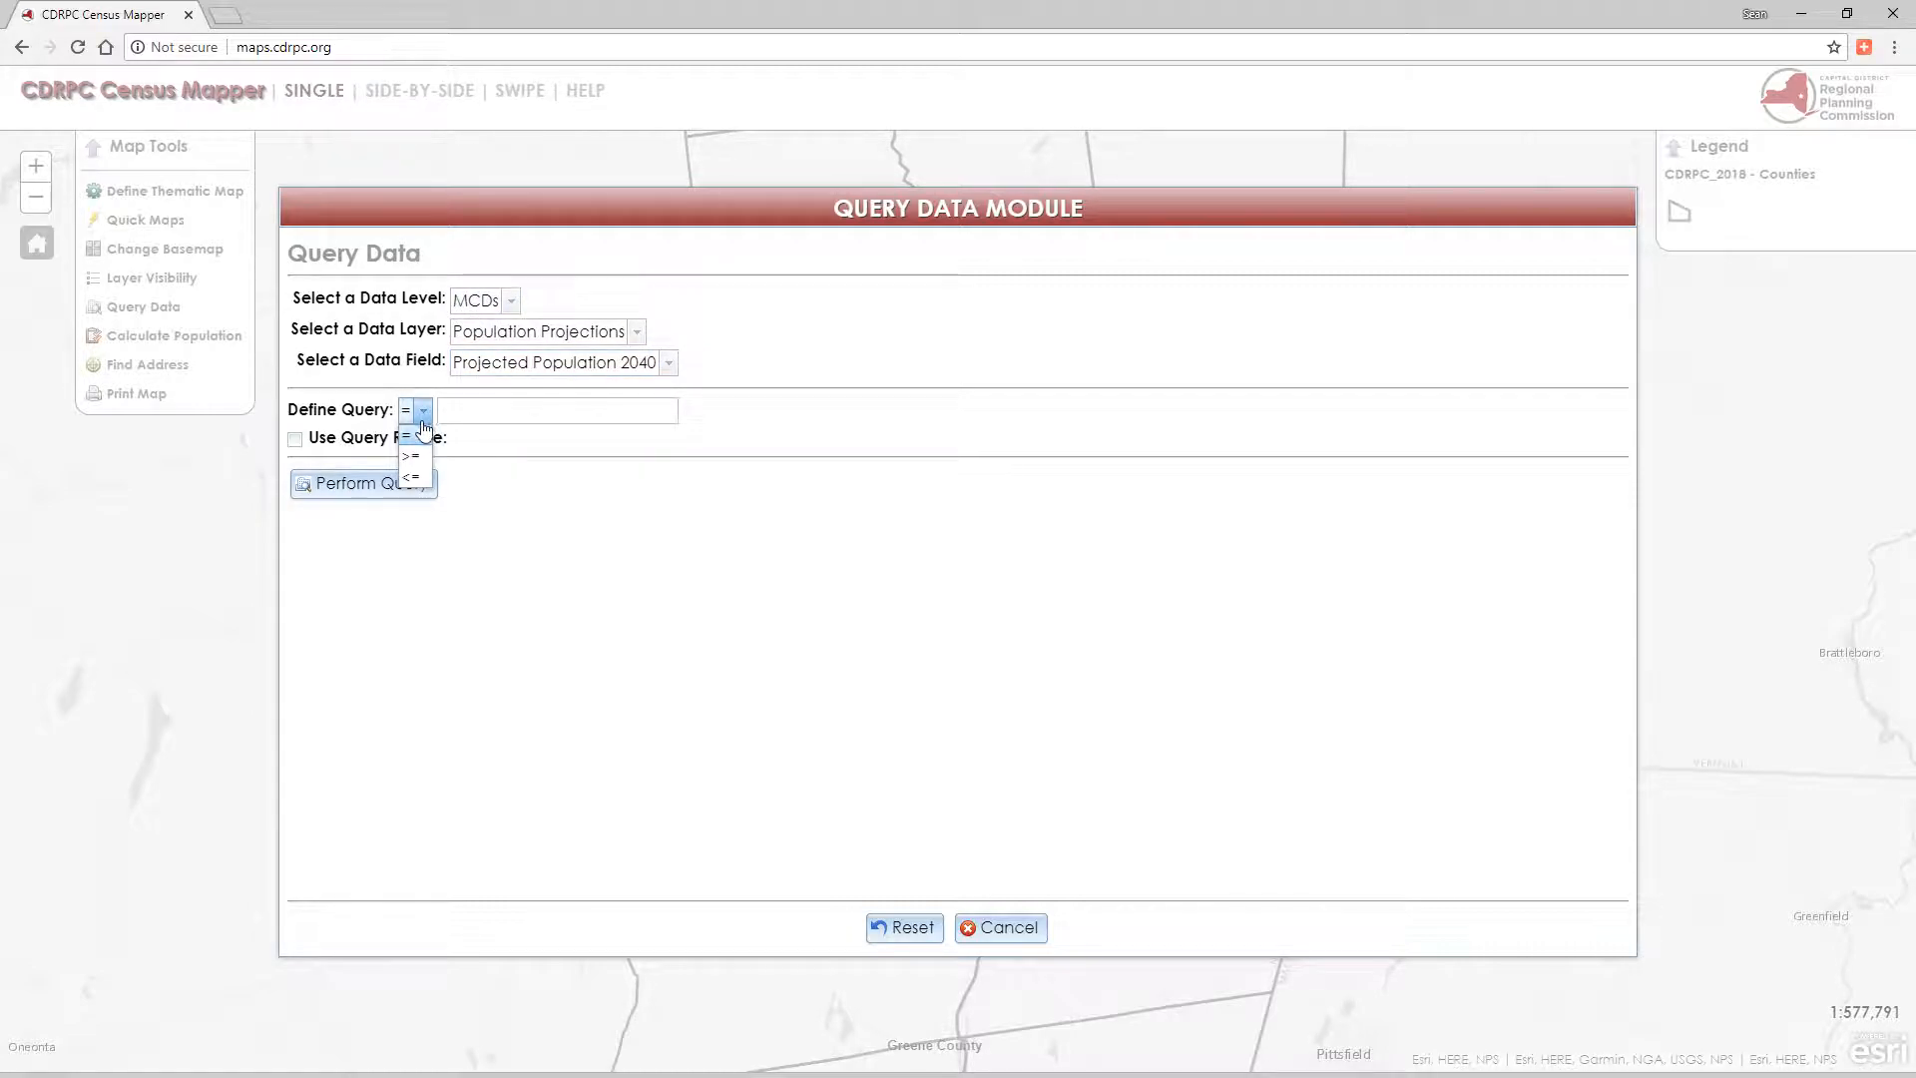
left_click(415, 459)
left_click(467, 415)
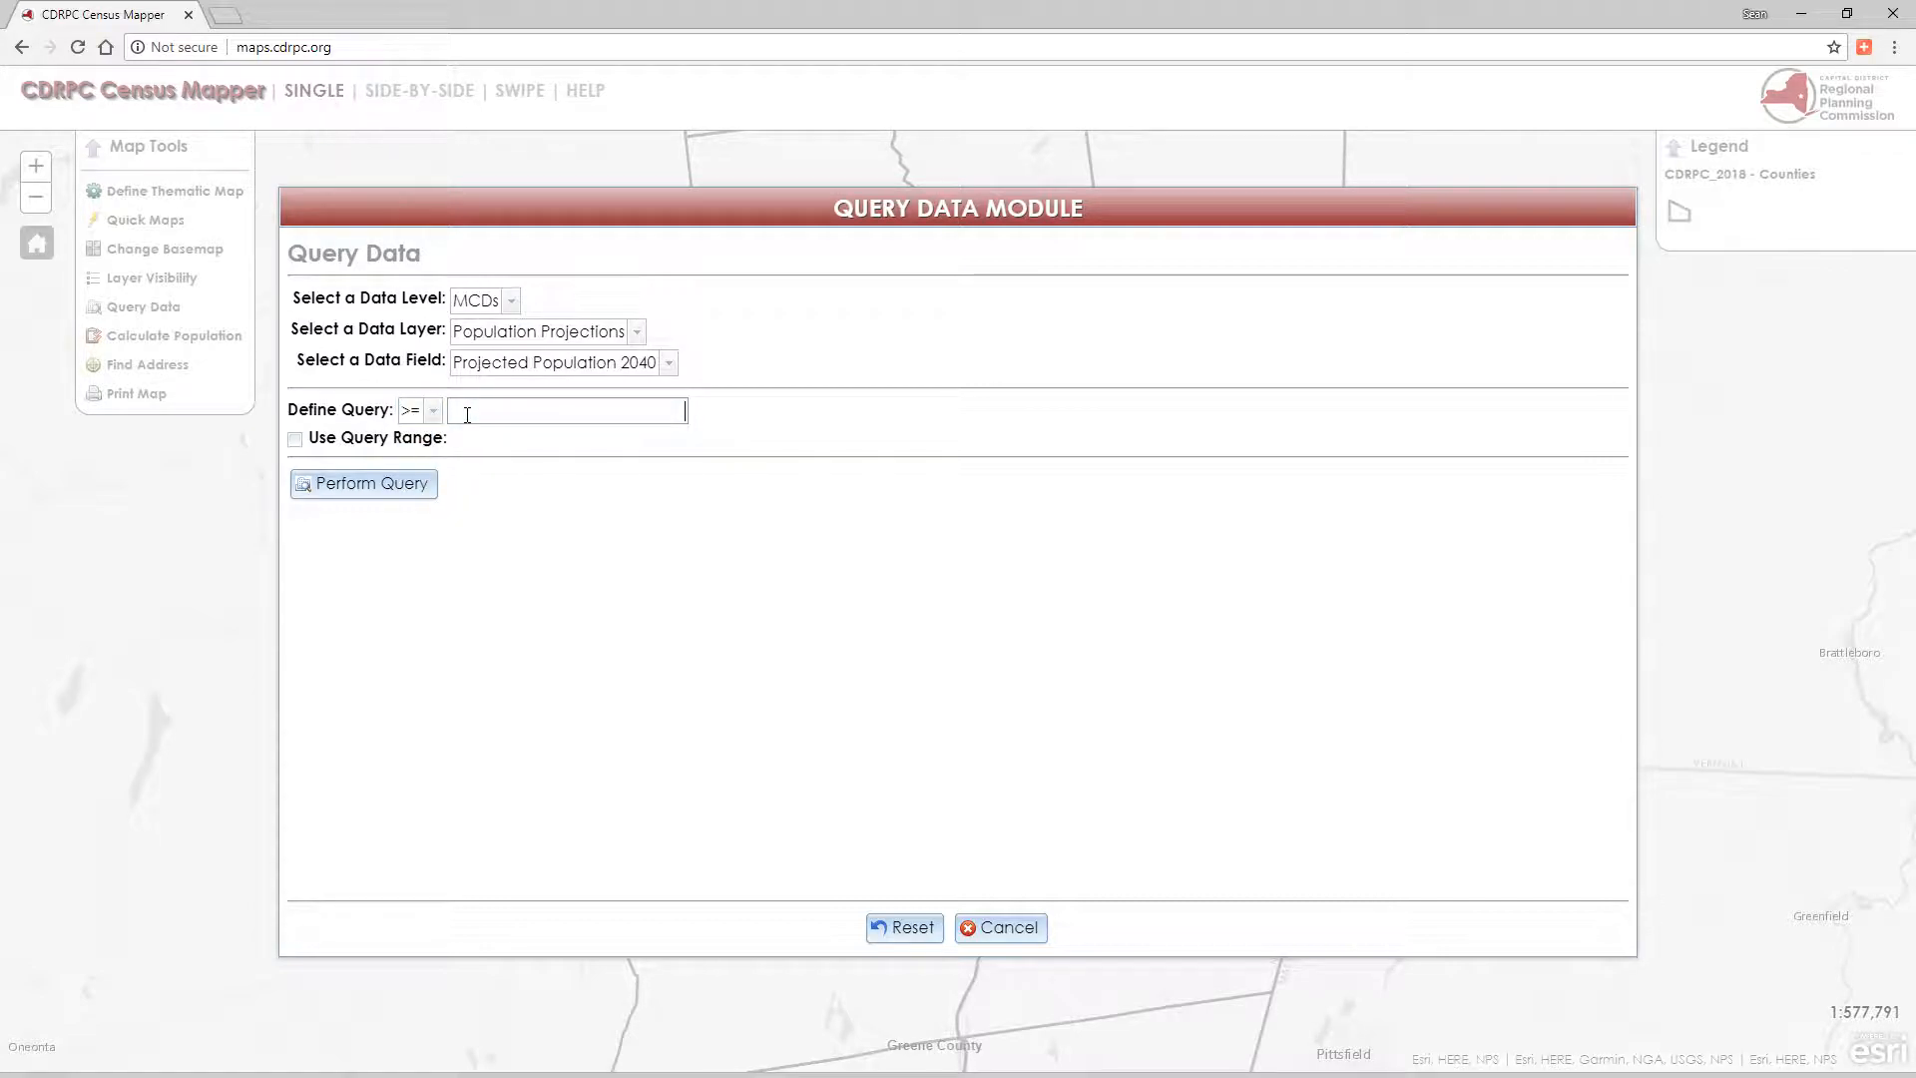
type("25000")
left_click(384, 484)
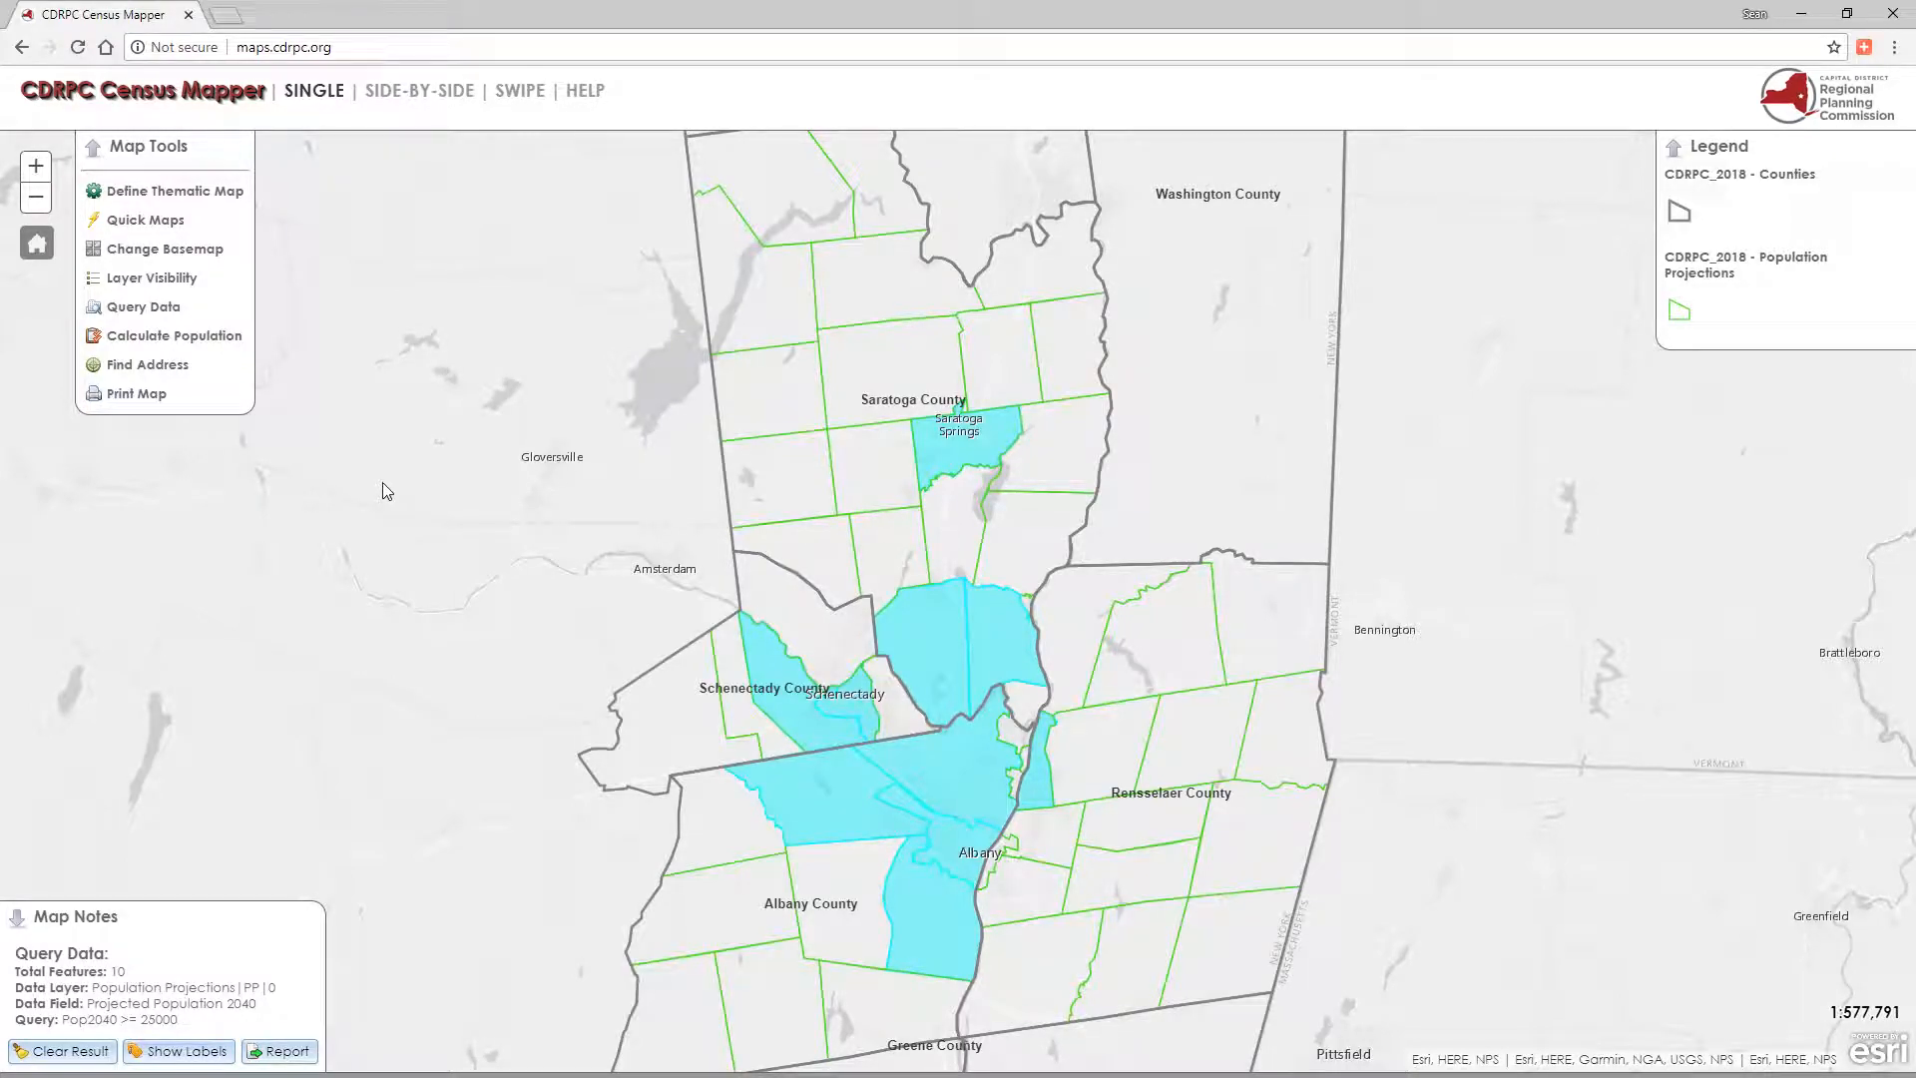
Turn on the MCDs layer over the query result, and clear the result from the map
left_click(166, 284)
left_click(832, 584)
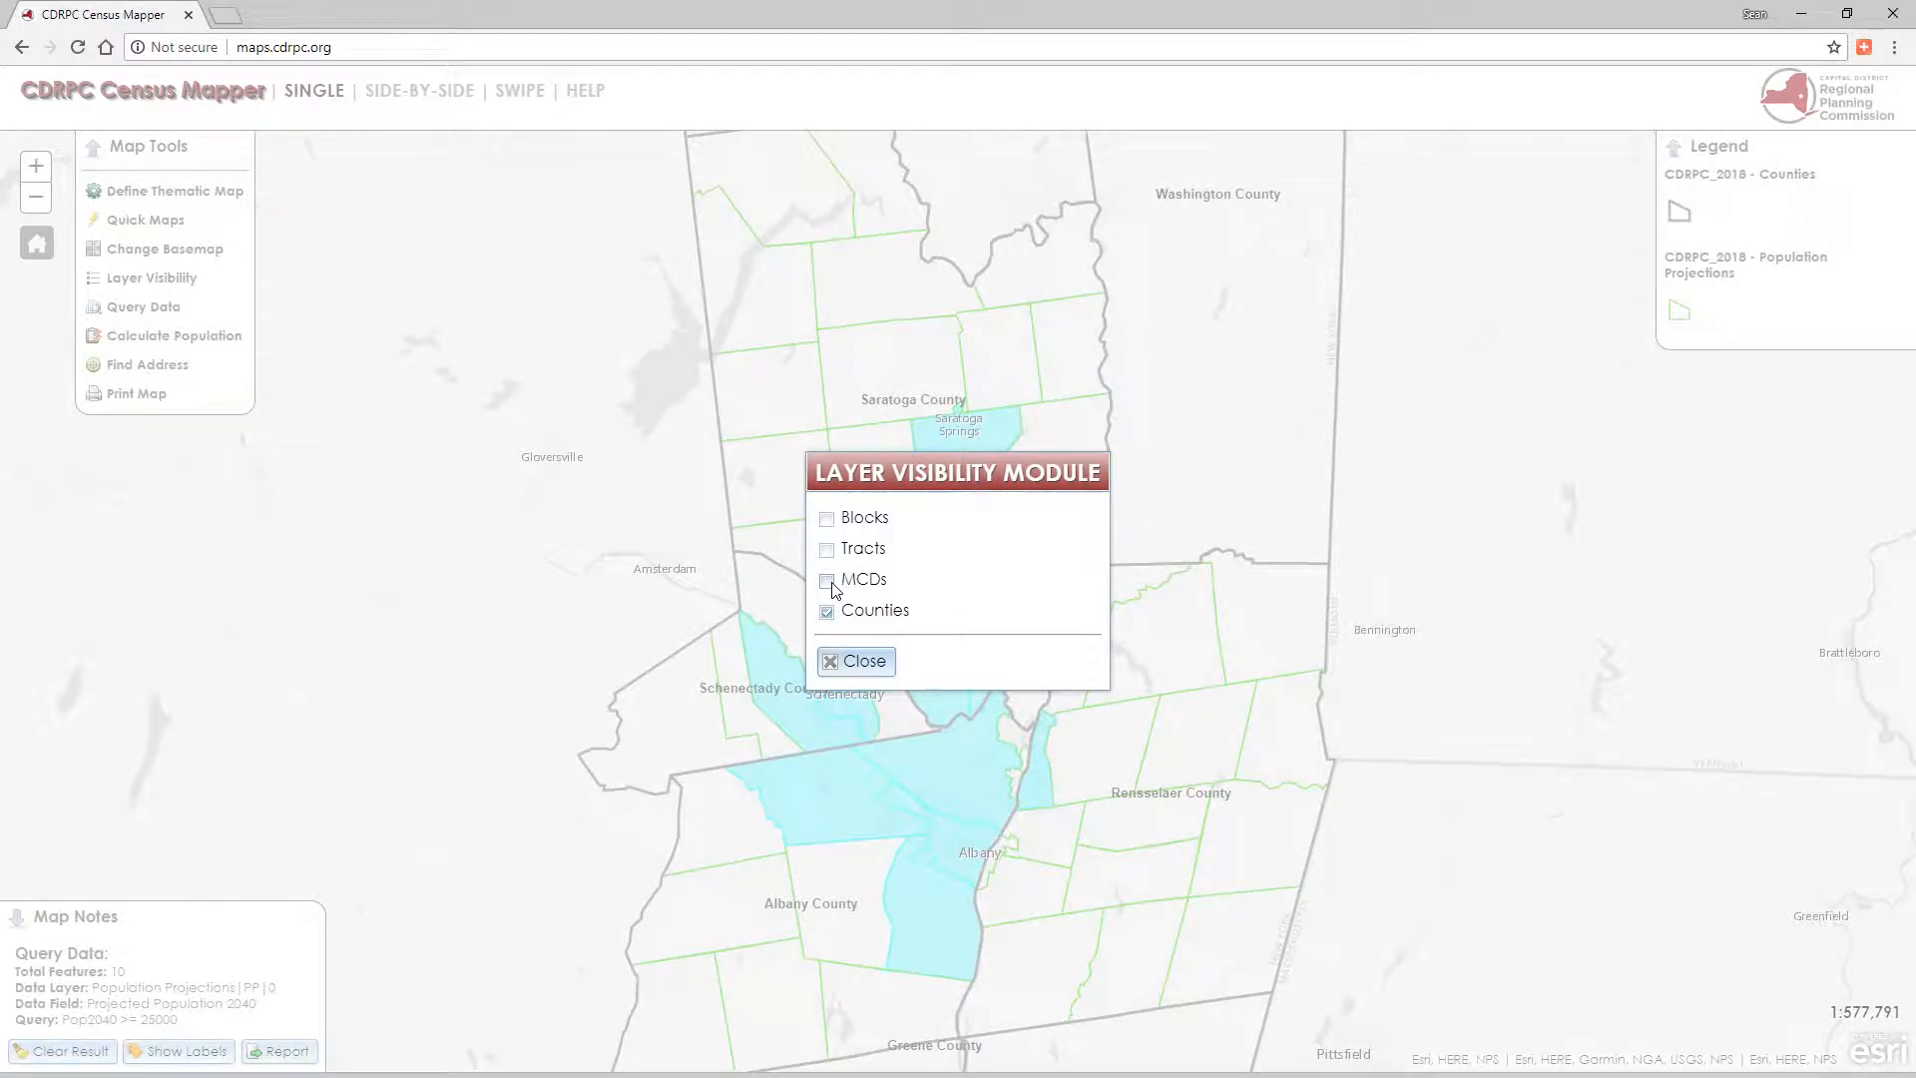
left_click(865, 666)
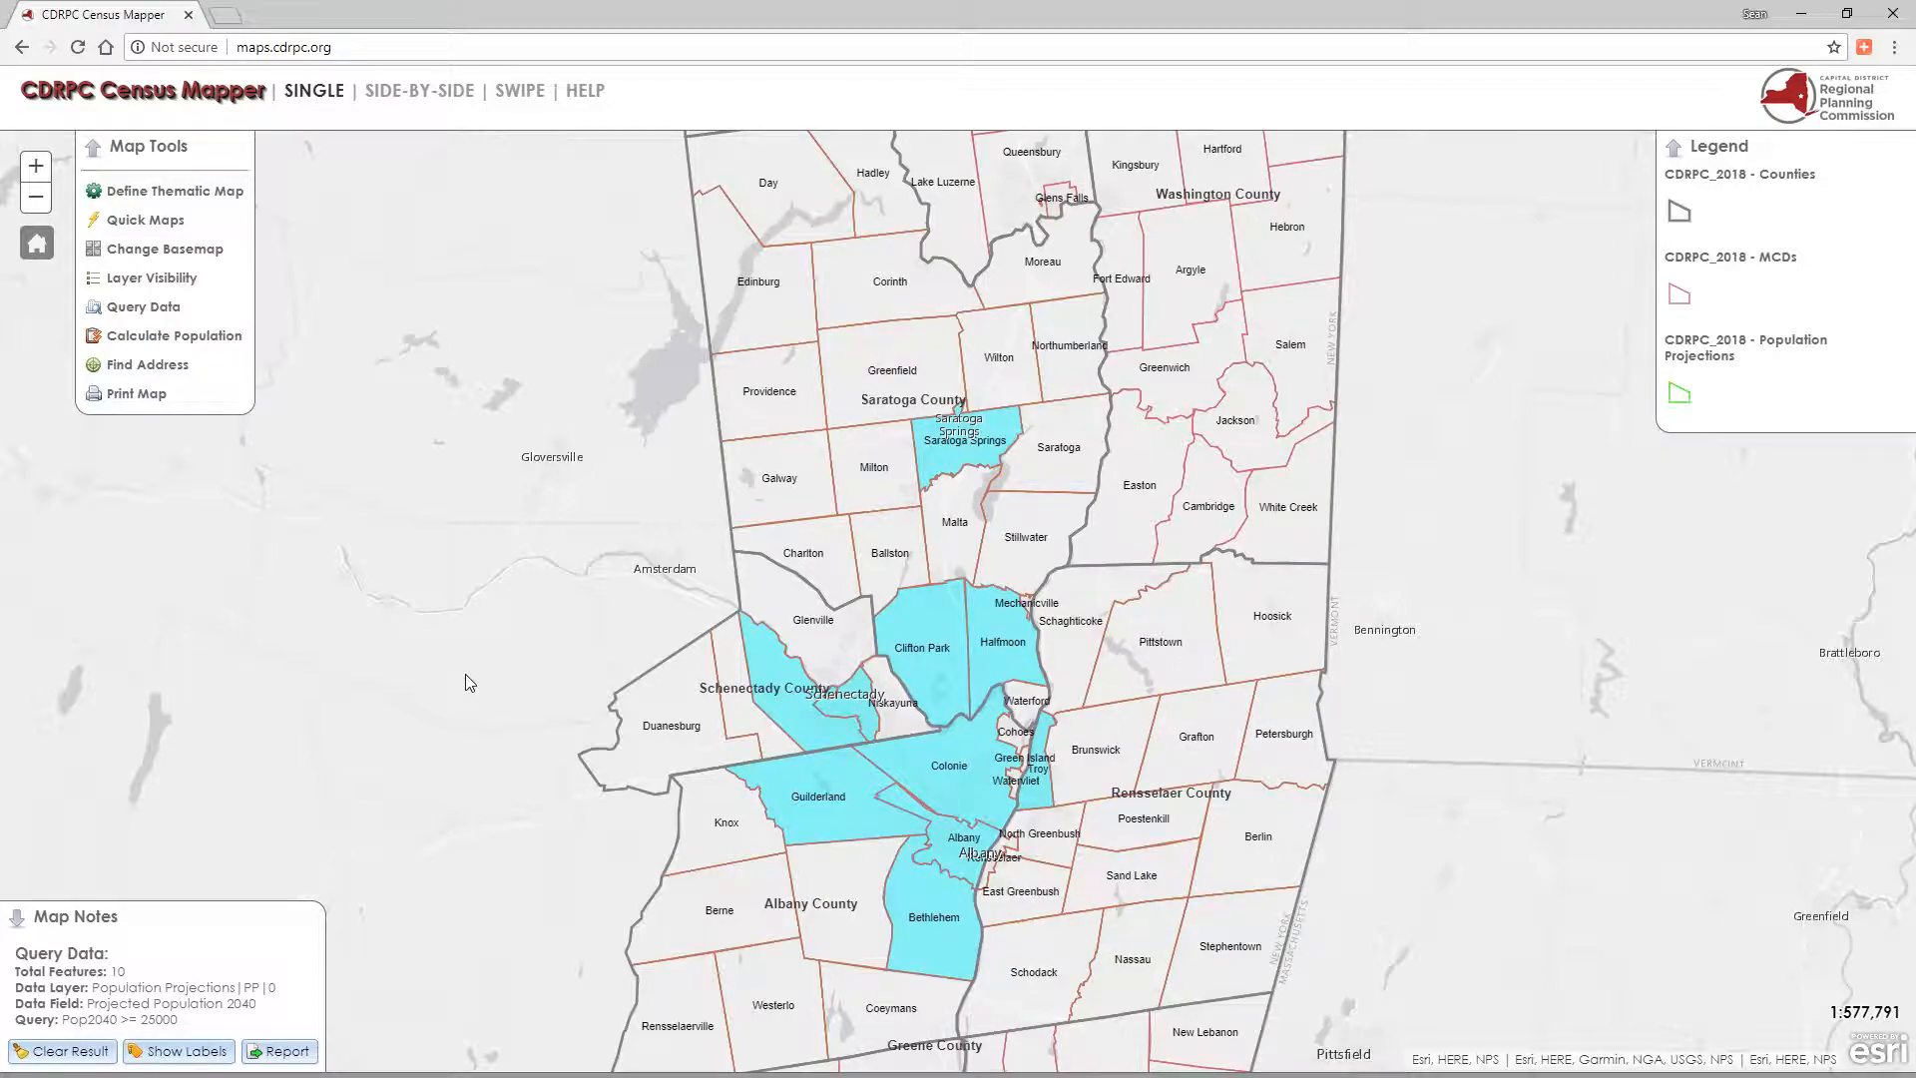
left_click(82, 1056)
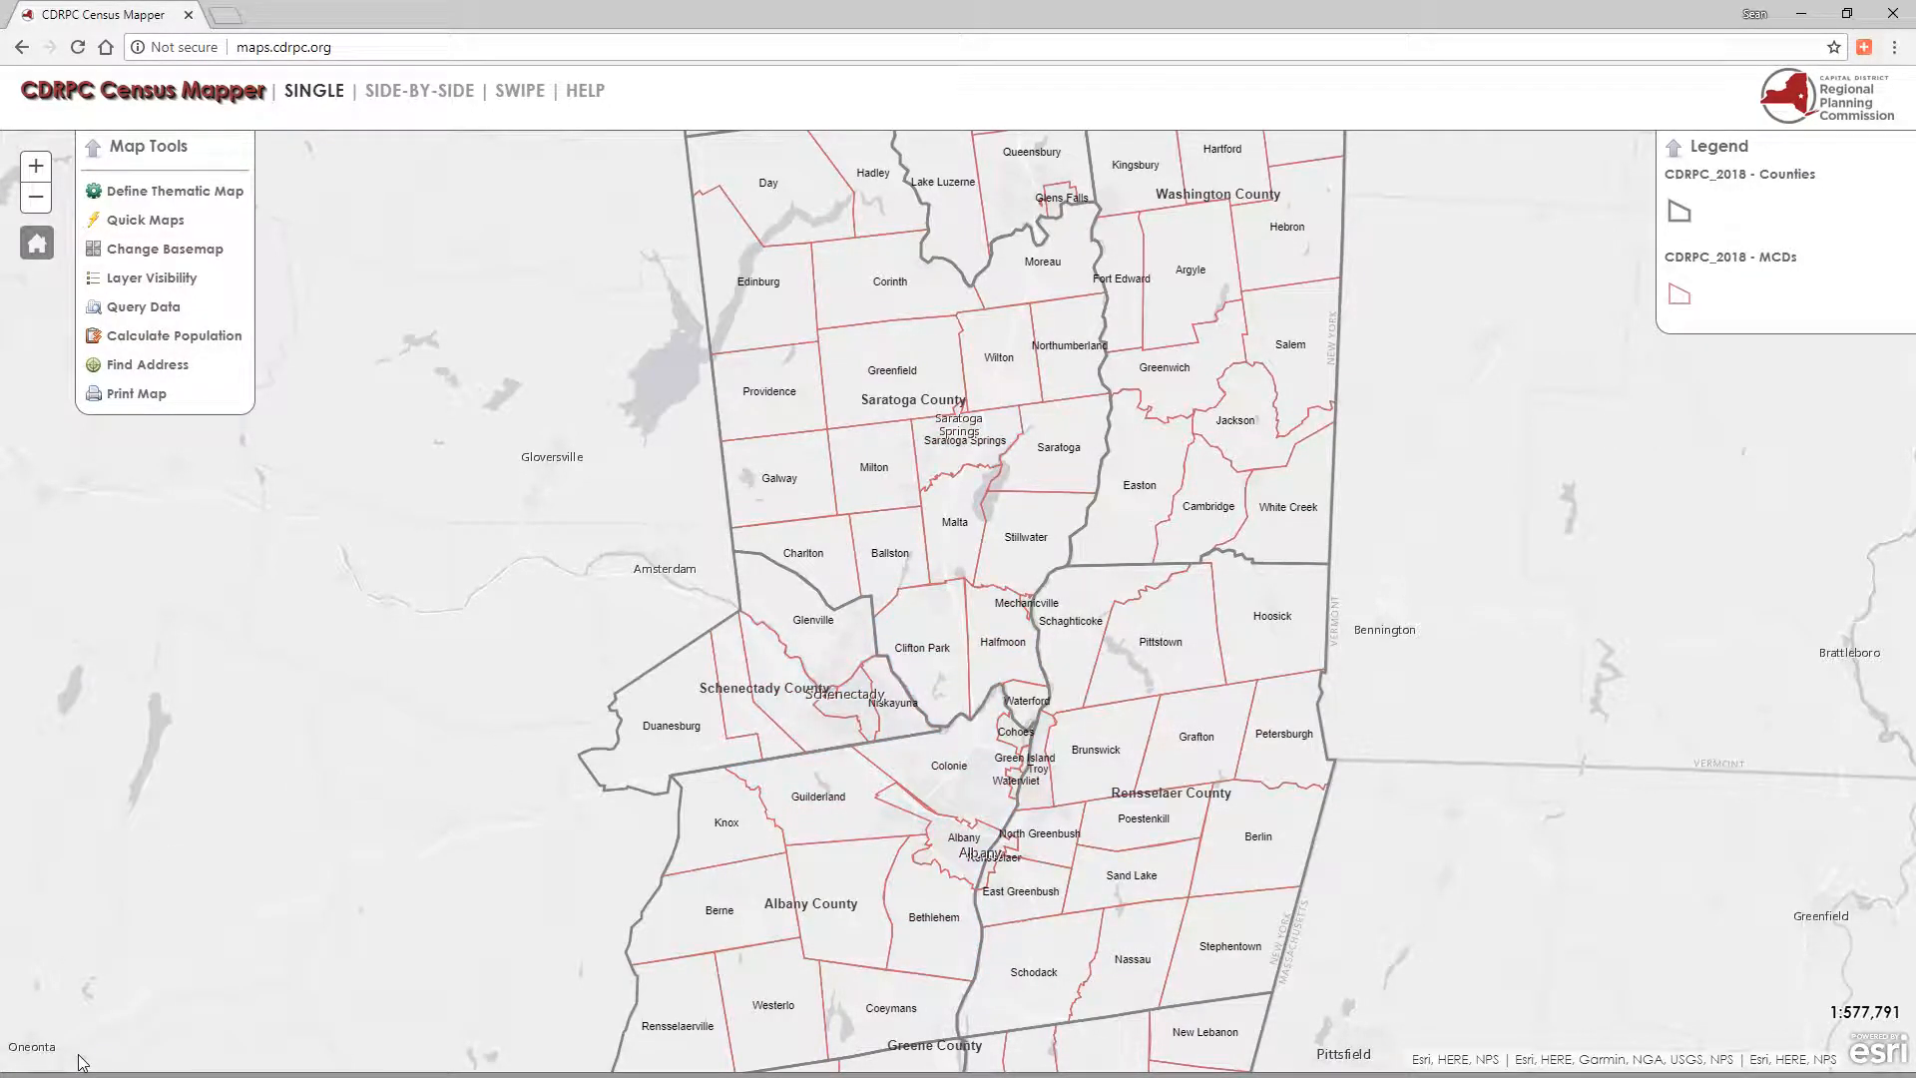
Calculate the population within 10 miles of the prefilled address using the ACS Tracts 2012-2016 layer, and clear the result
left_click(160, 339)
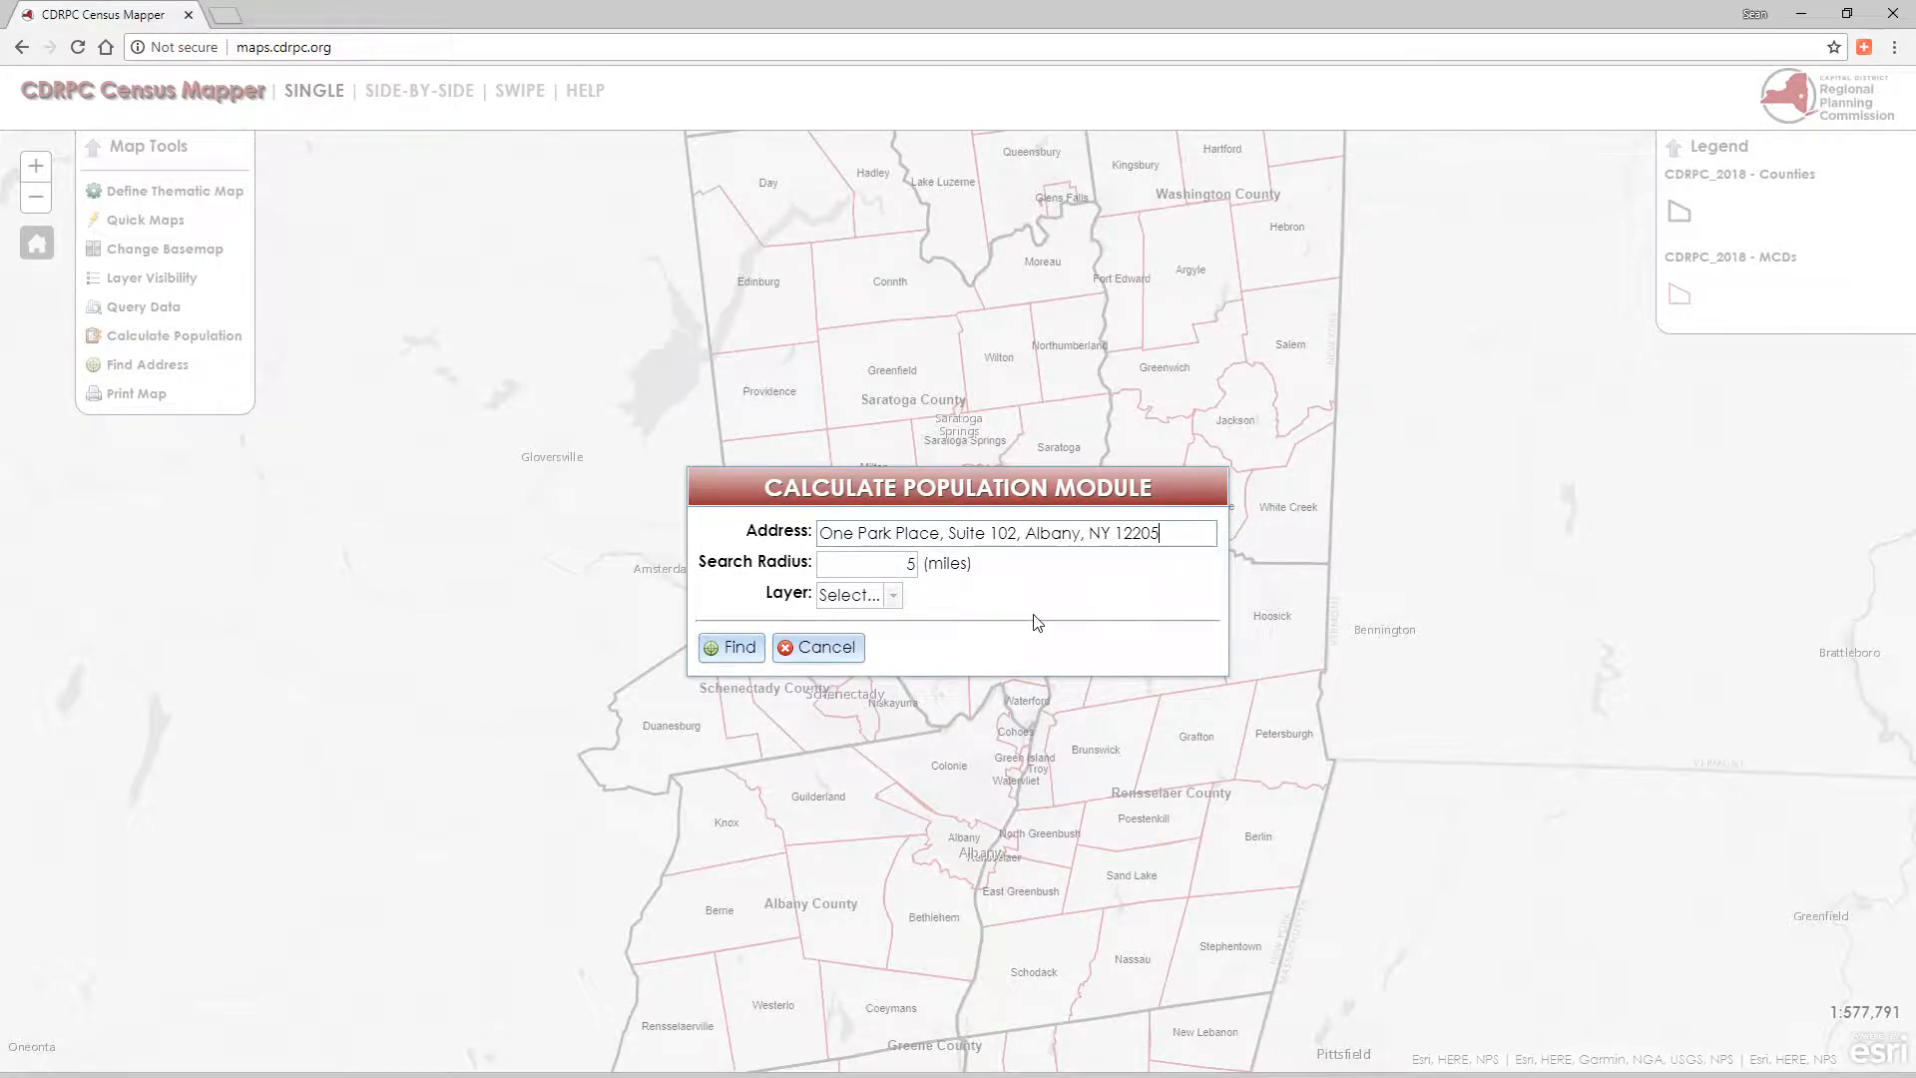
left_click(913, 566)
left_click_drag(913, 566, 901, 567)
type("10")
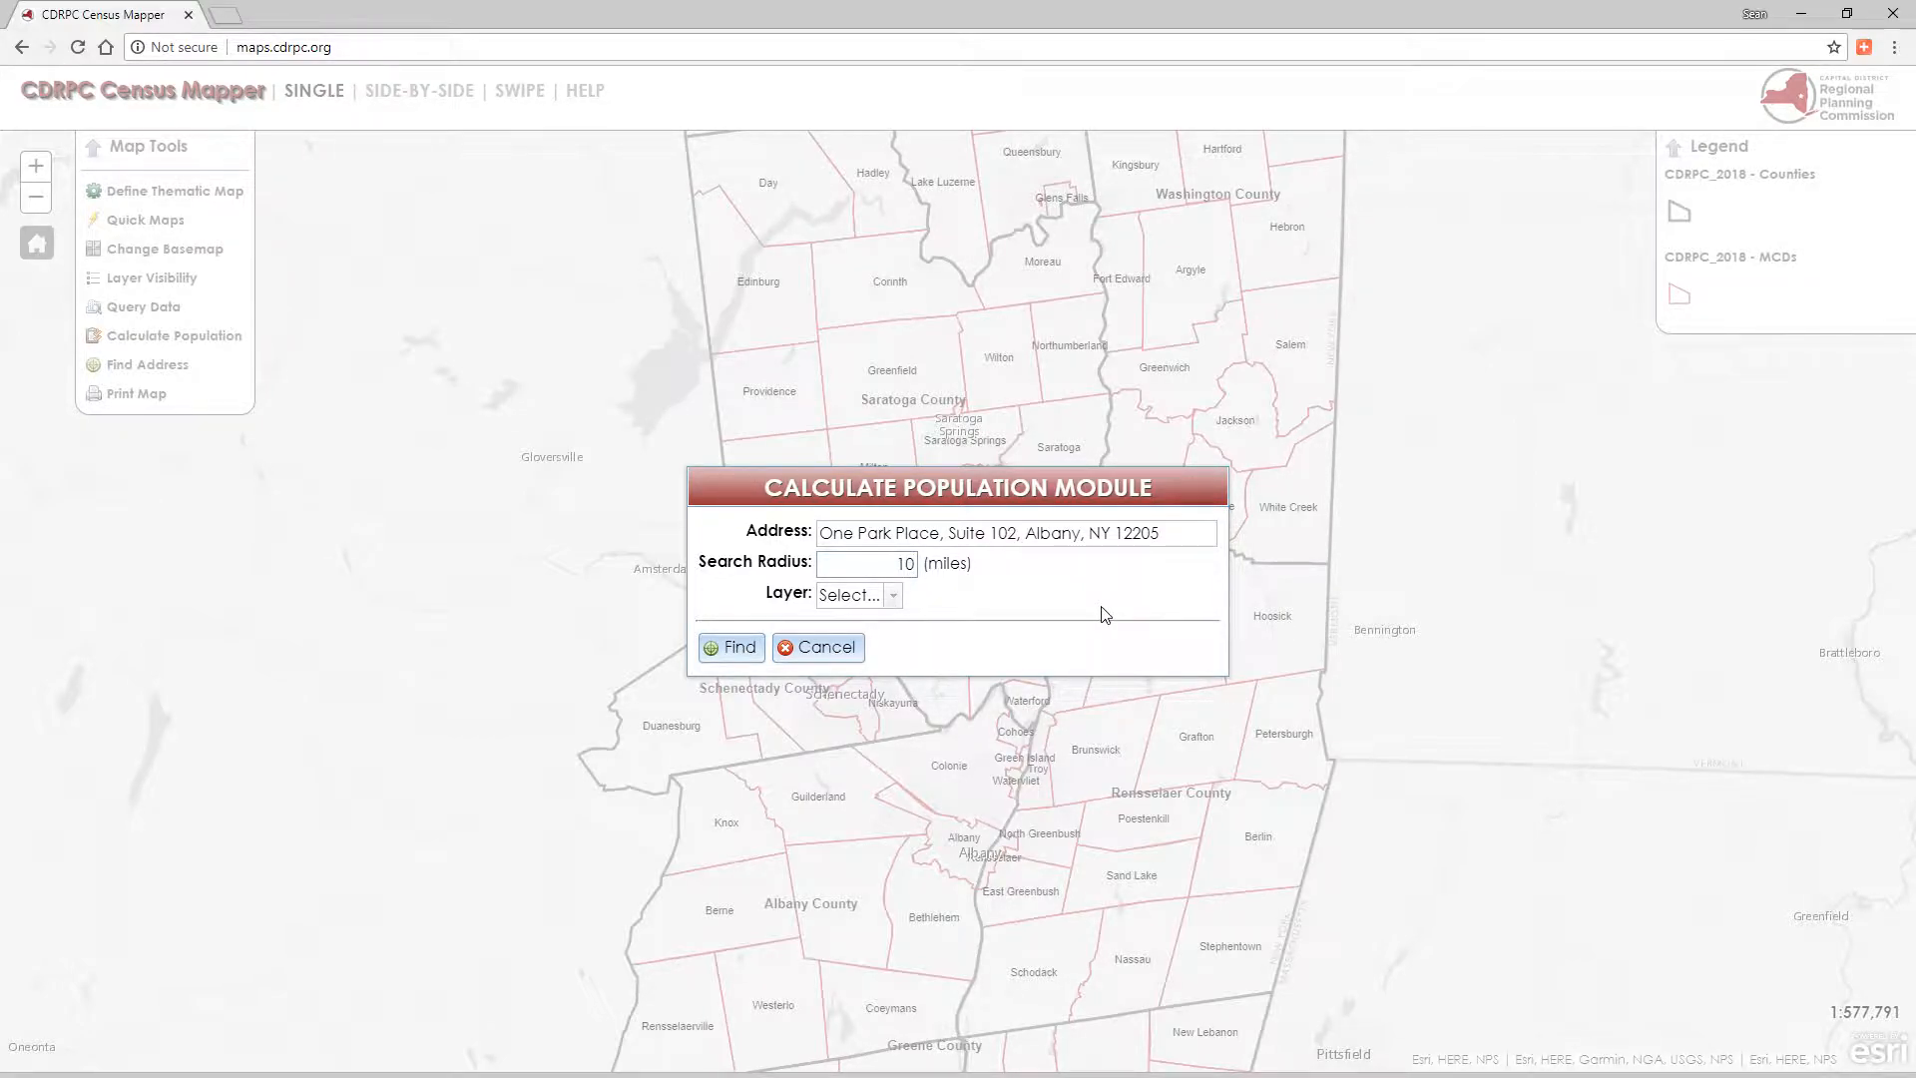
left_click(892, 597)
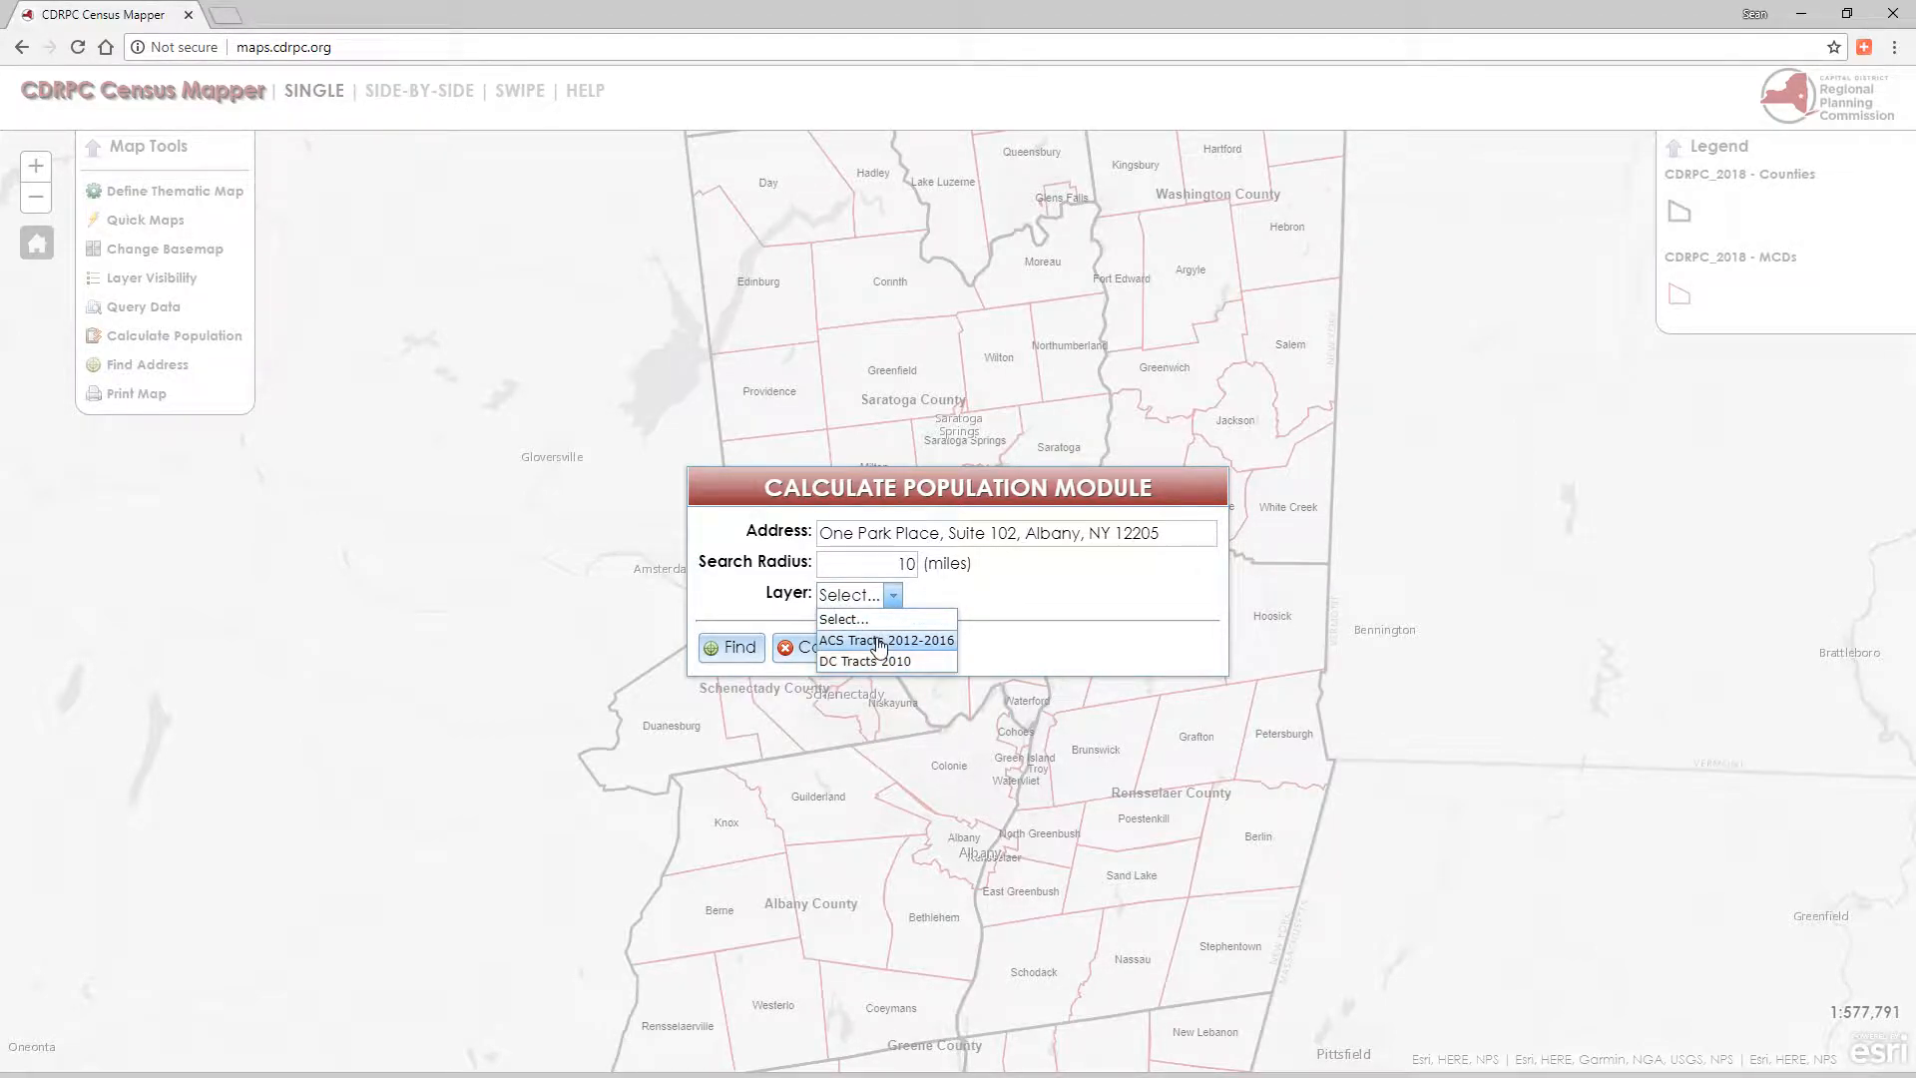
left_click(879, 644)
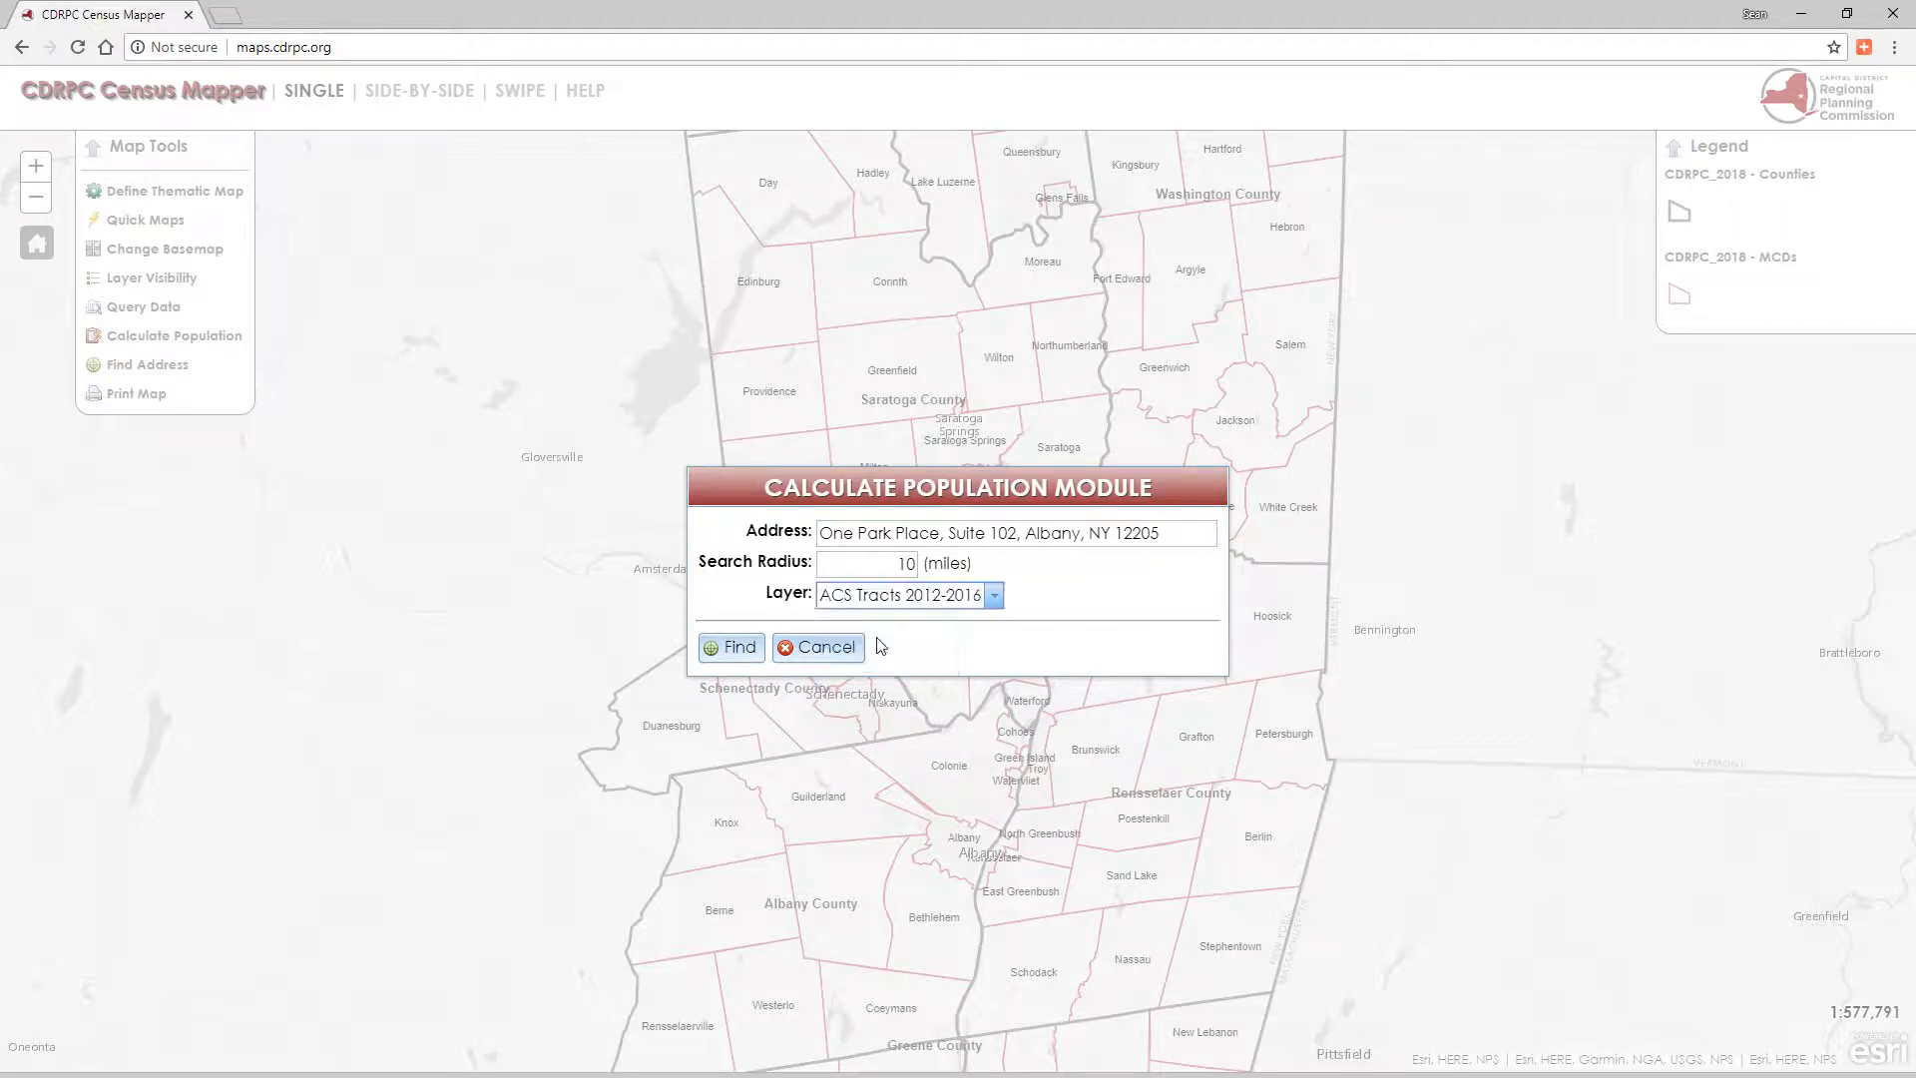
left_click(739, 648)
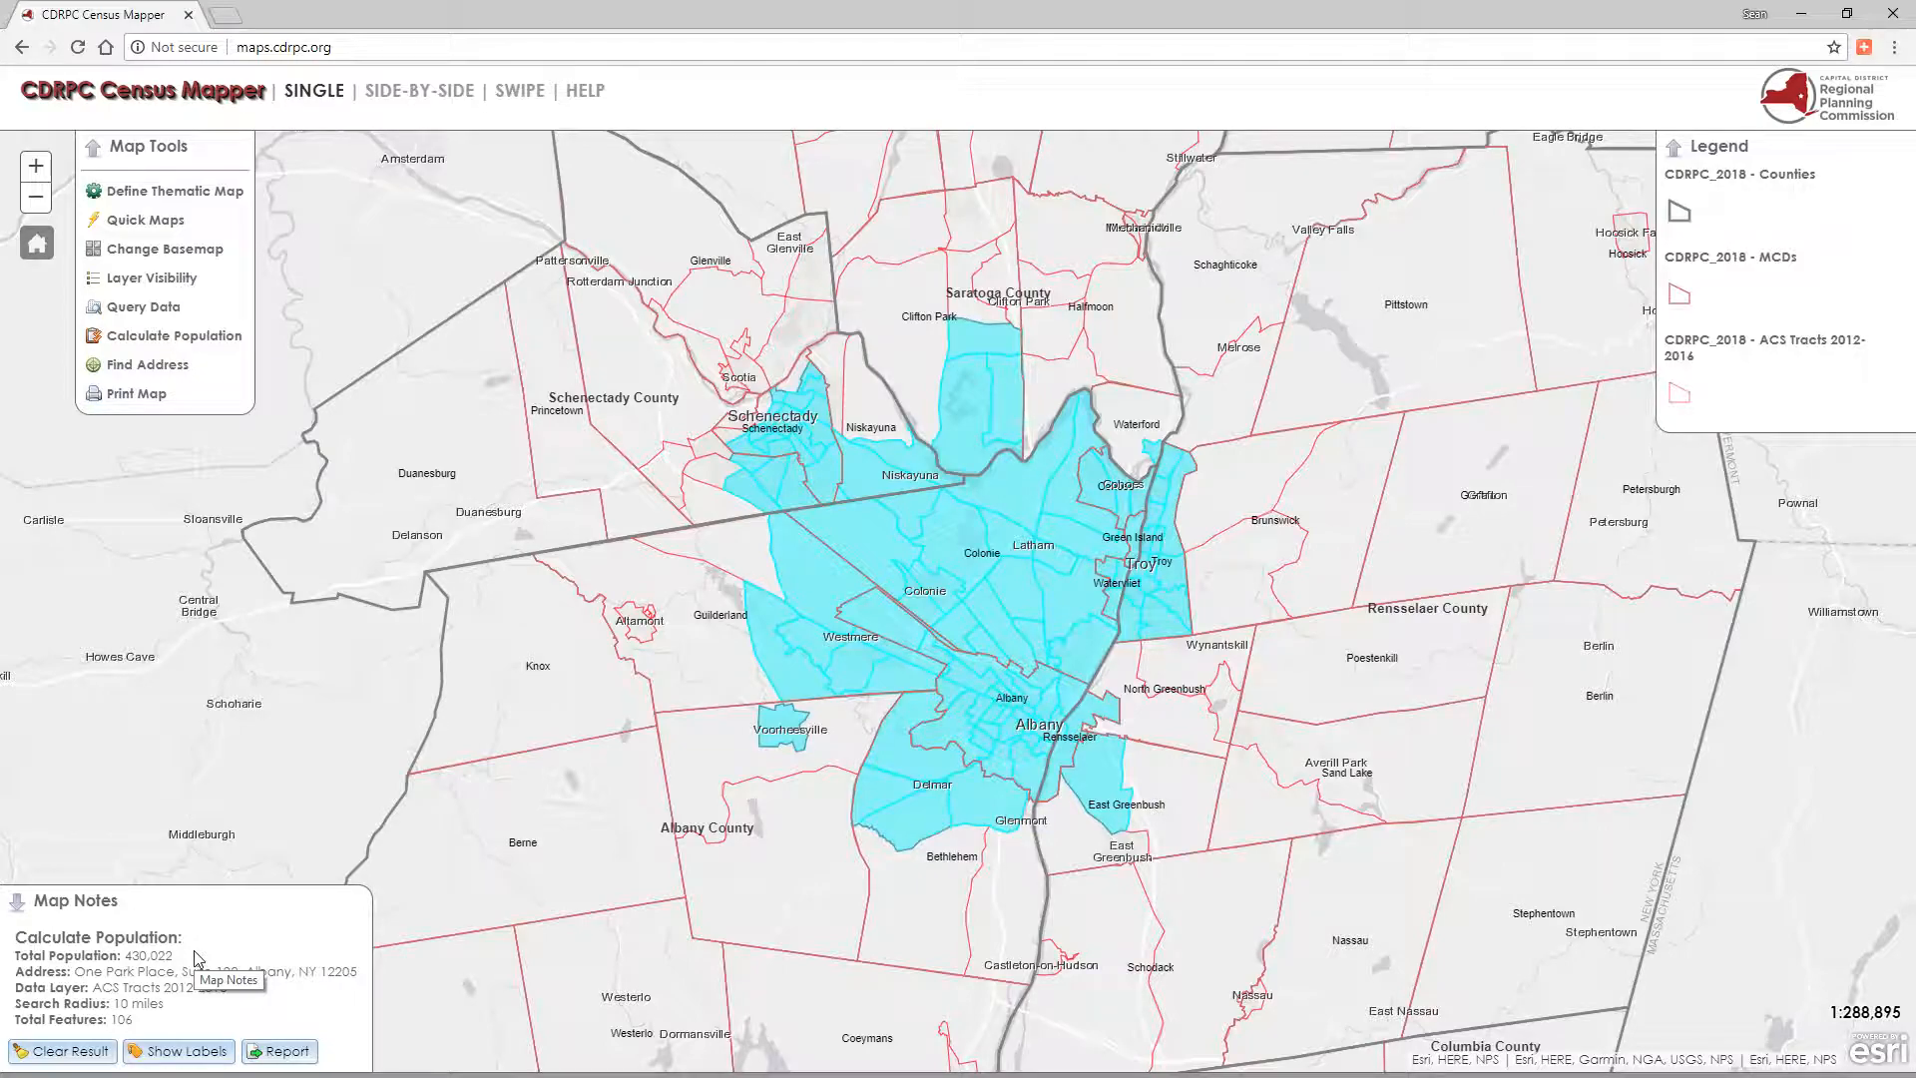
left_click(70, 1051)
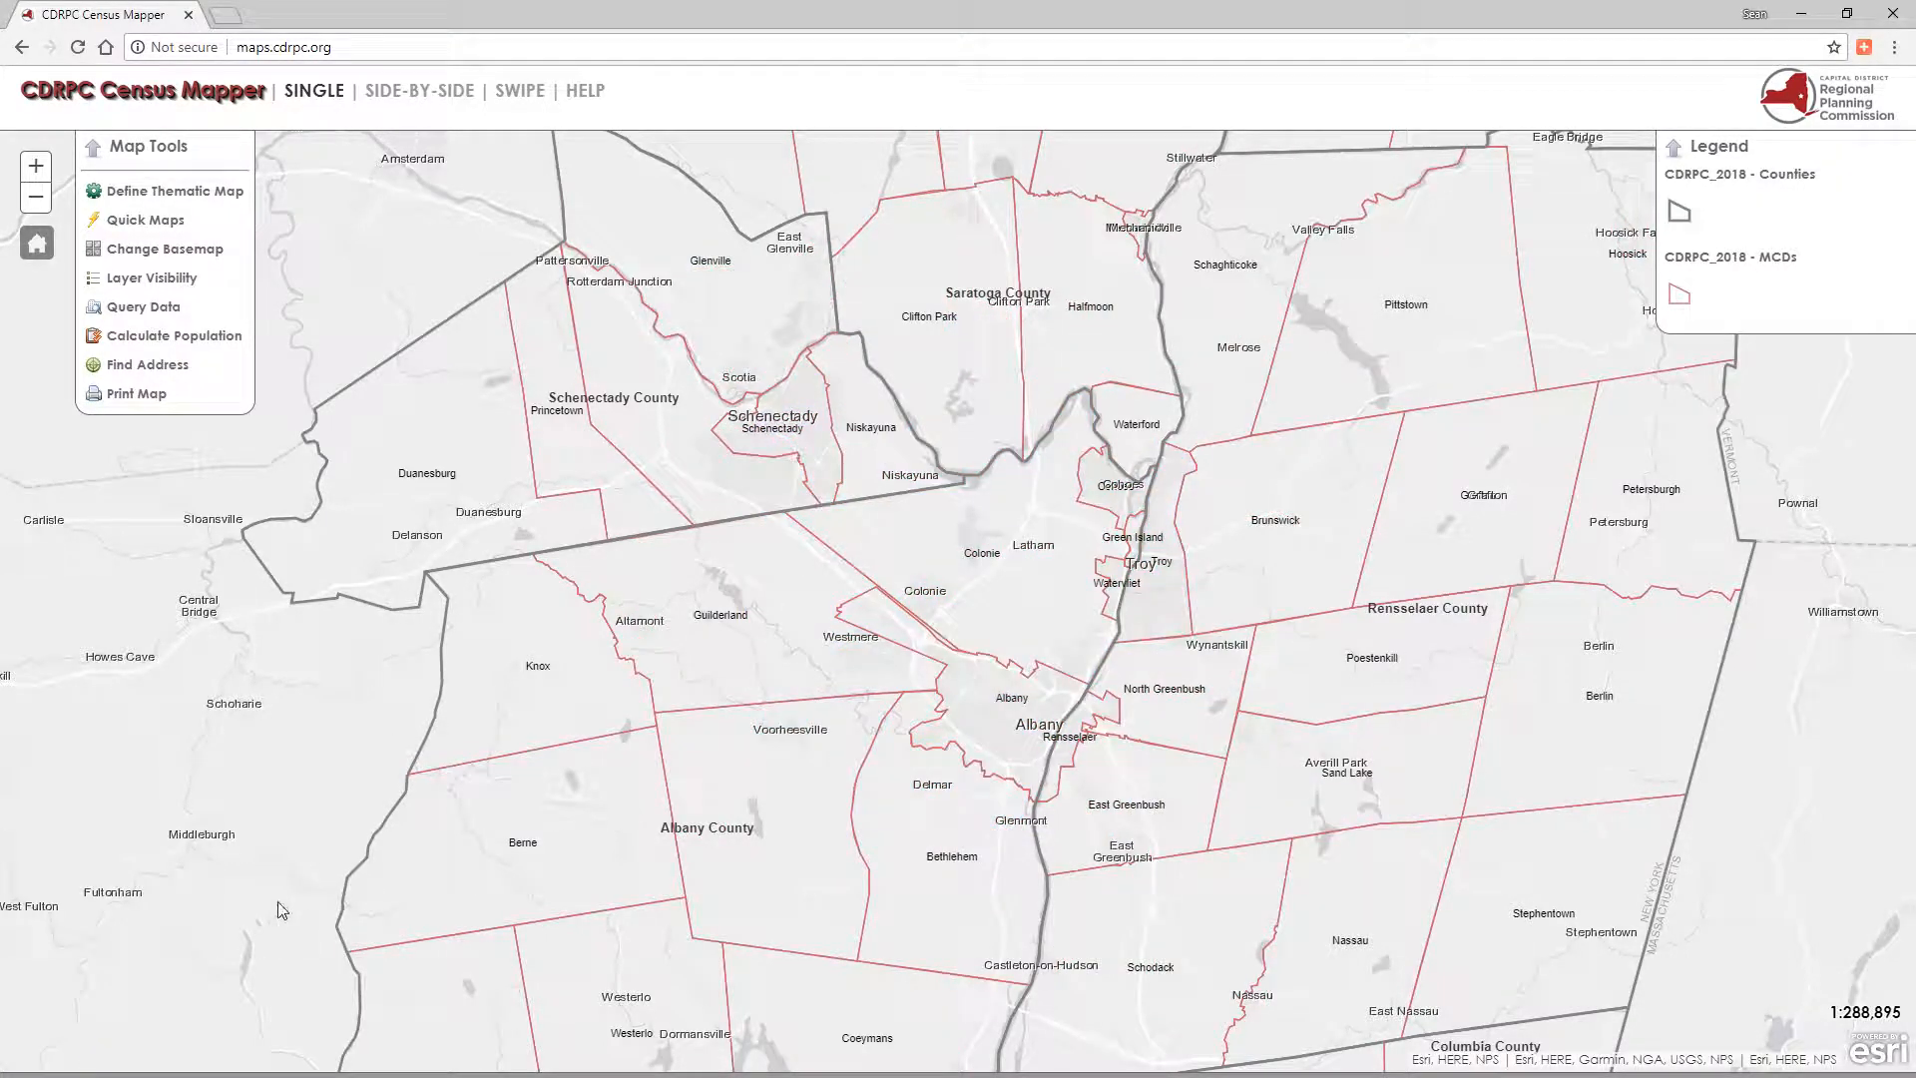
Find the prefilled address on the map, return to the default extent and clear the address marker
left_click(148, 366)
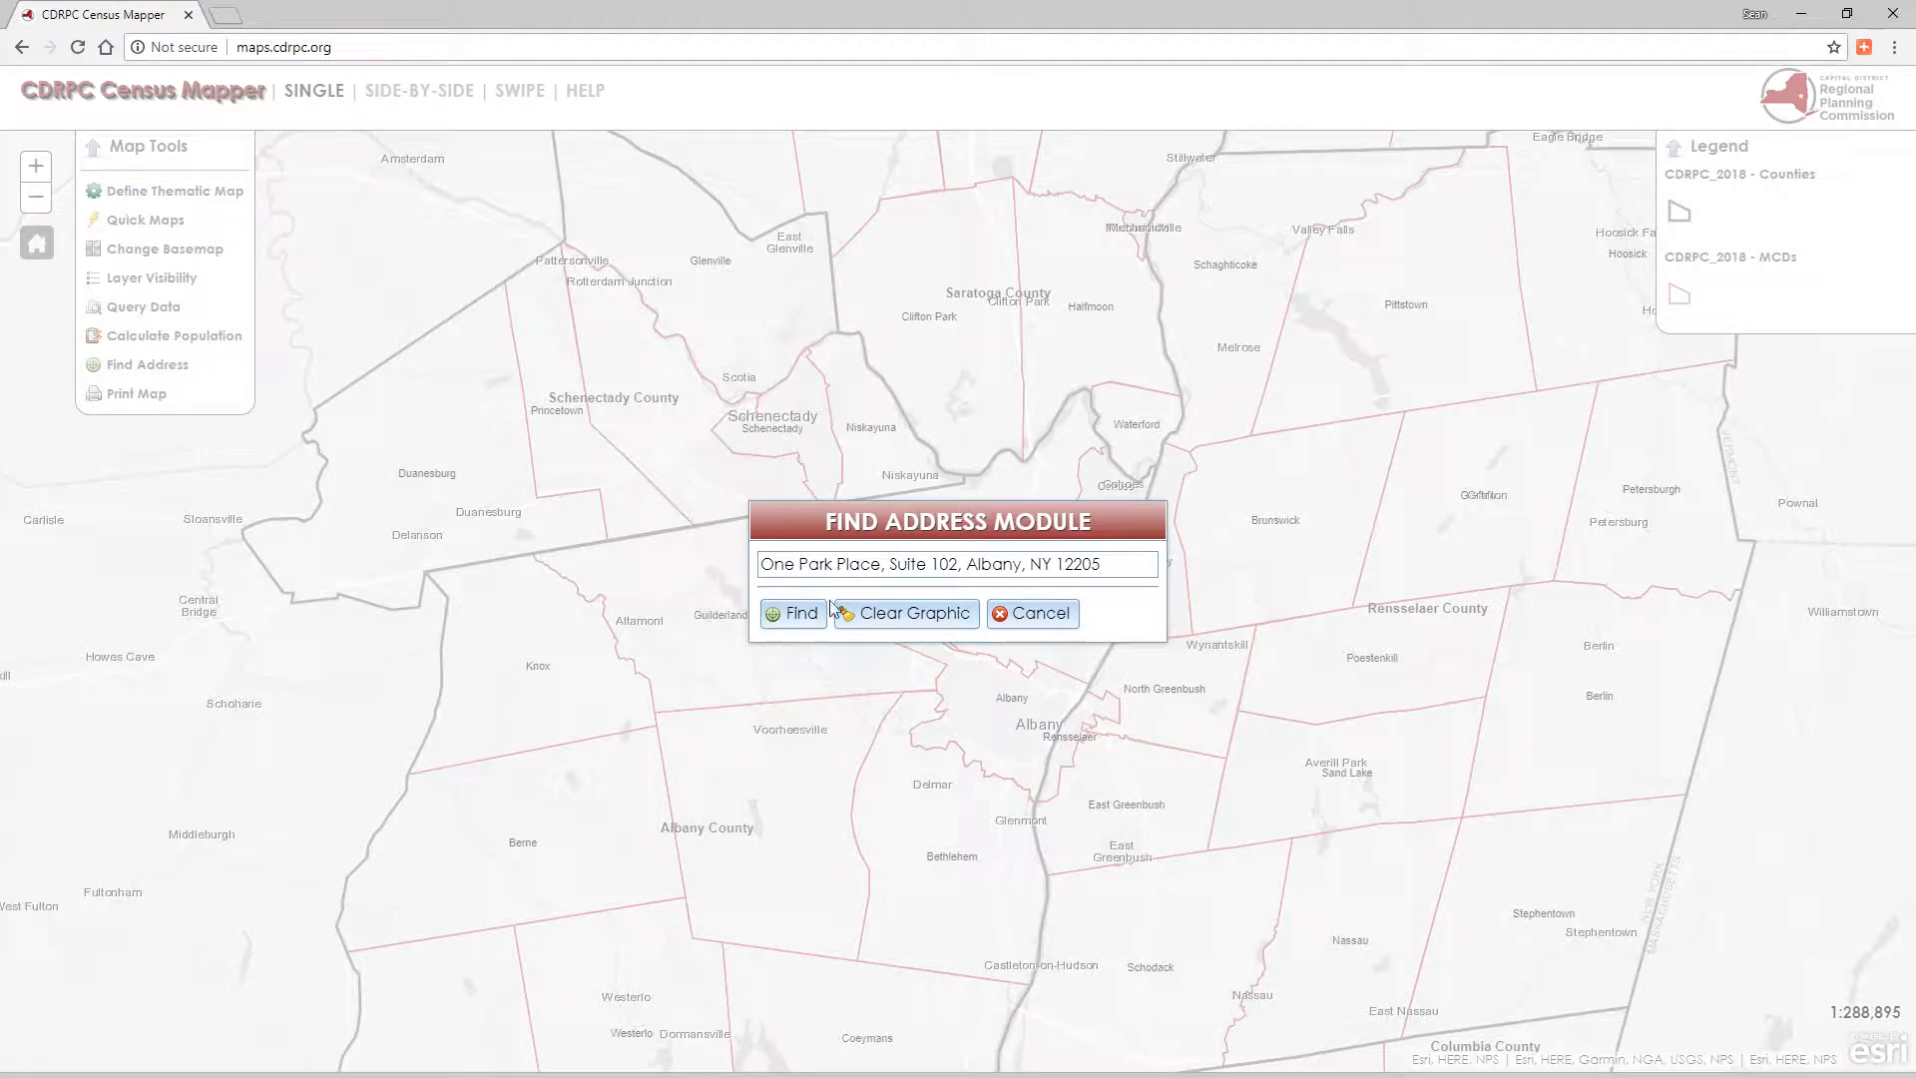
left_click(787, 623)
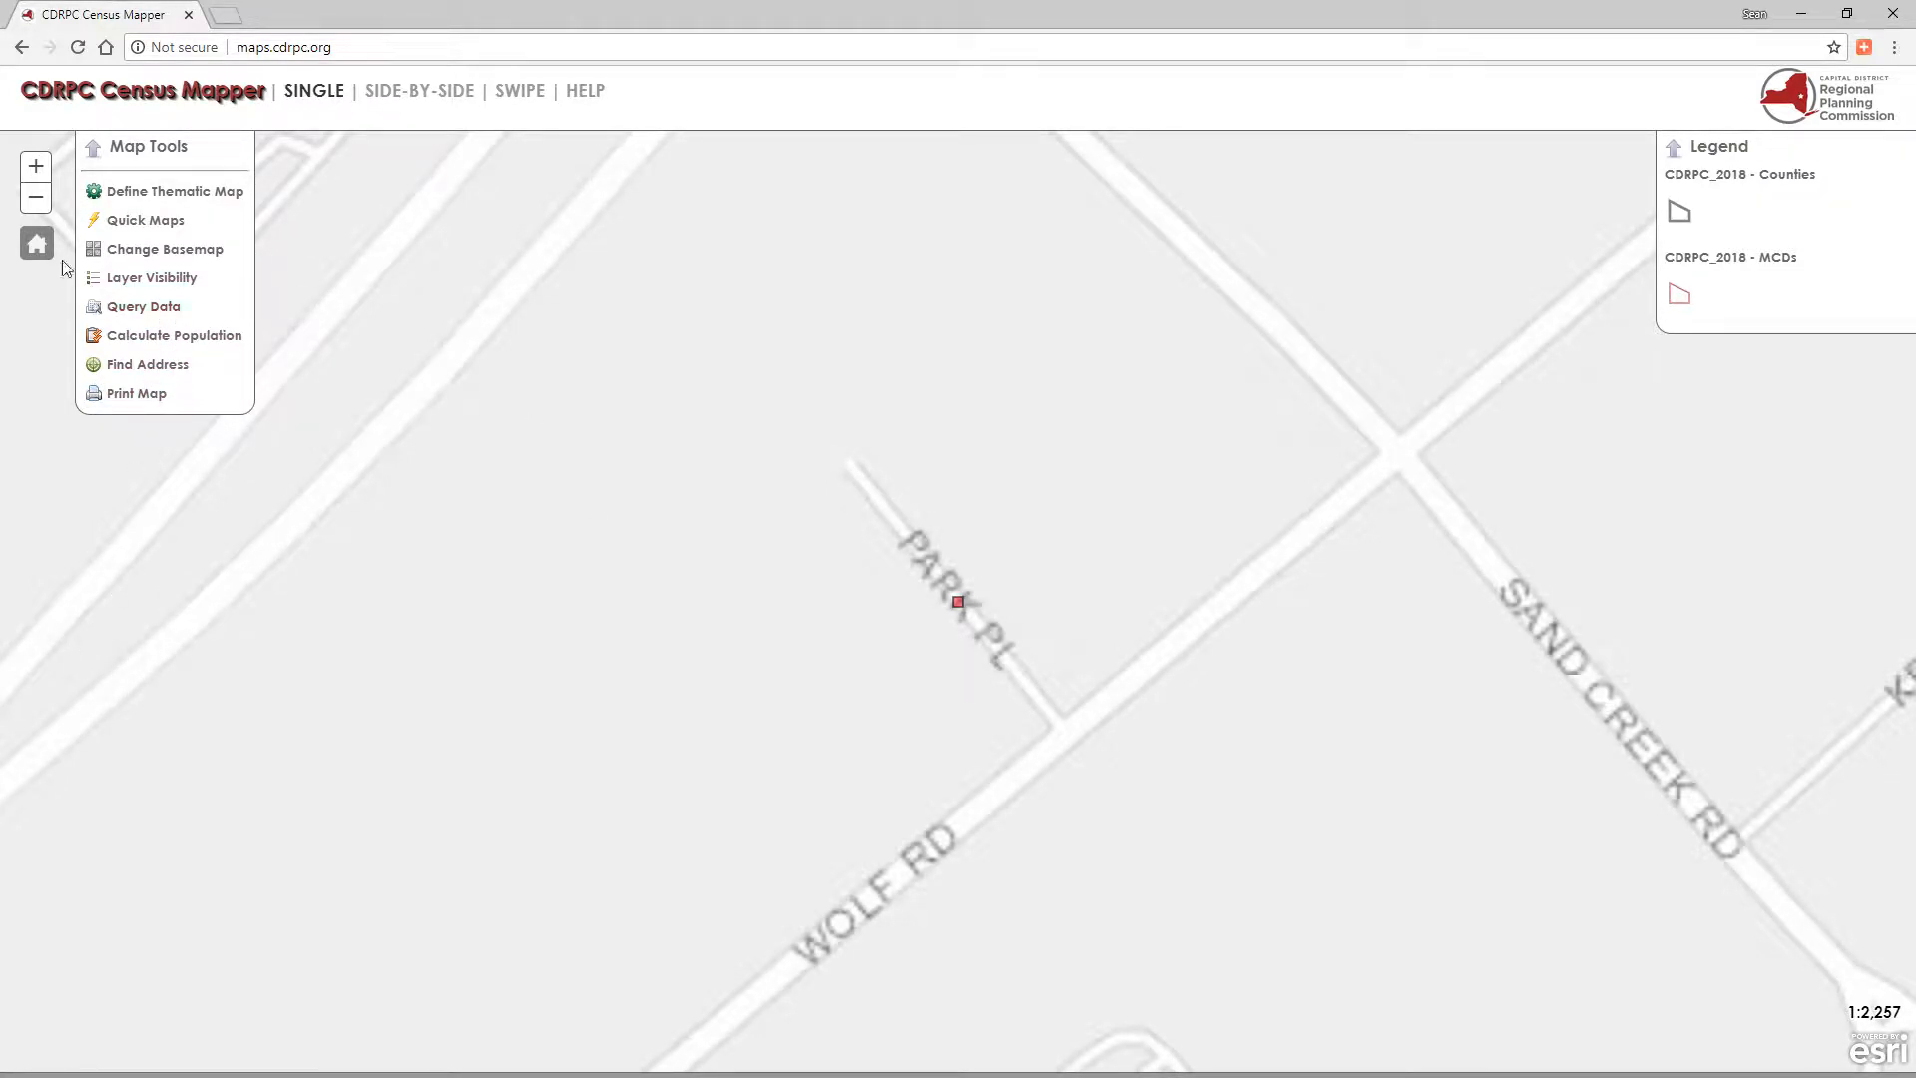
left_click(36, 250)
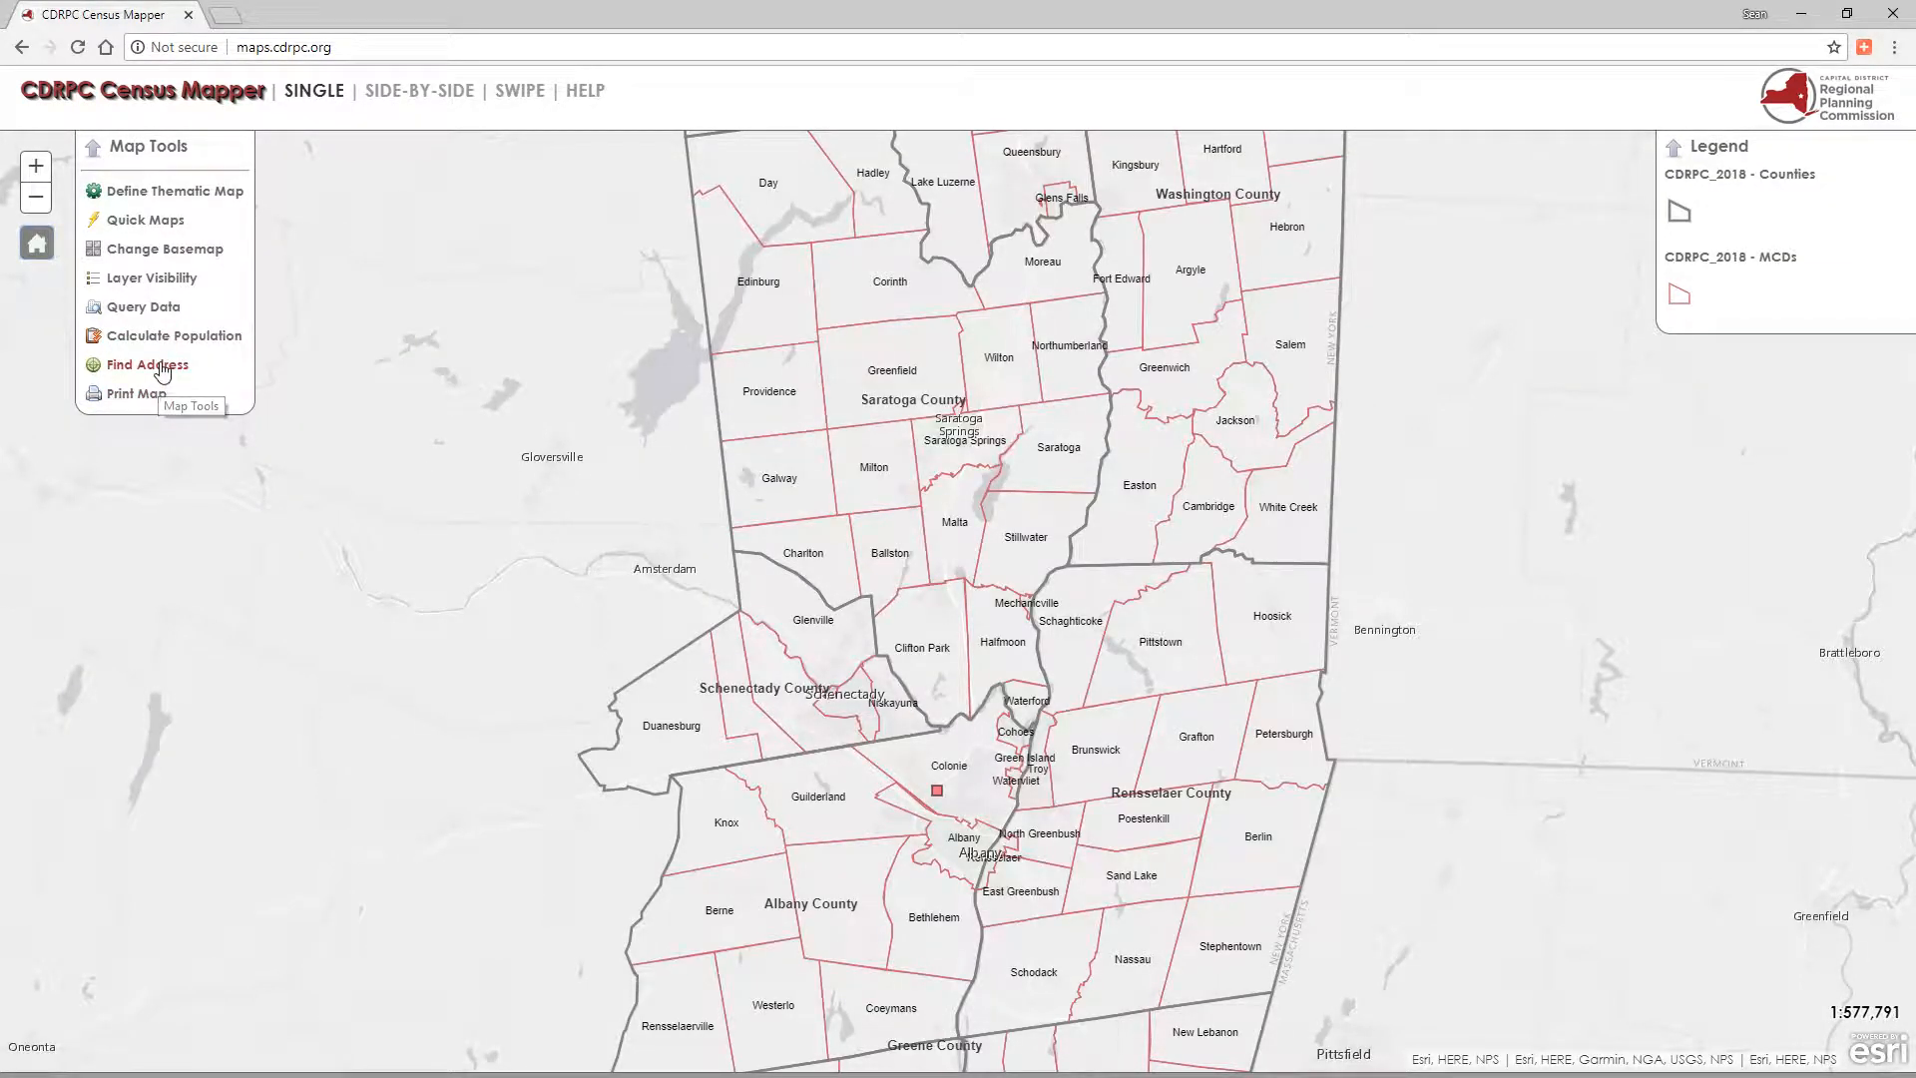
left_click(159, 366)
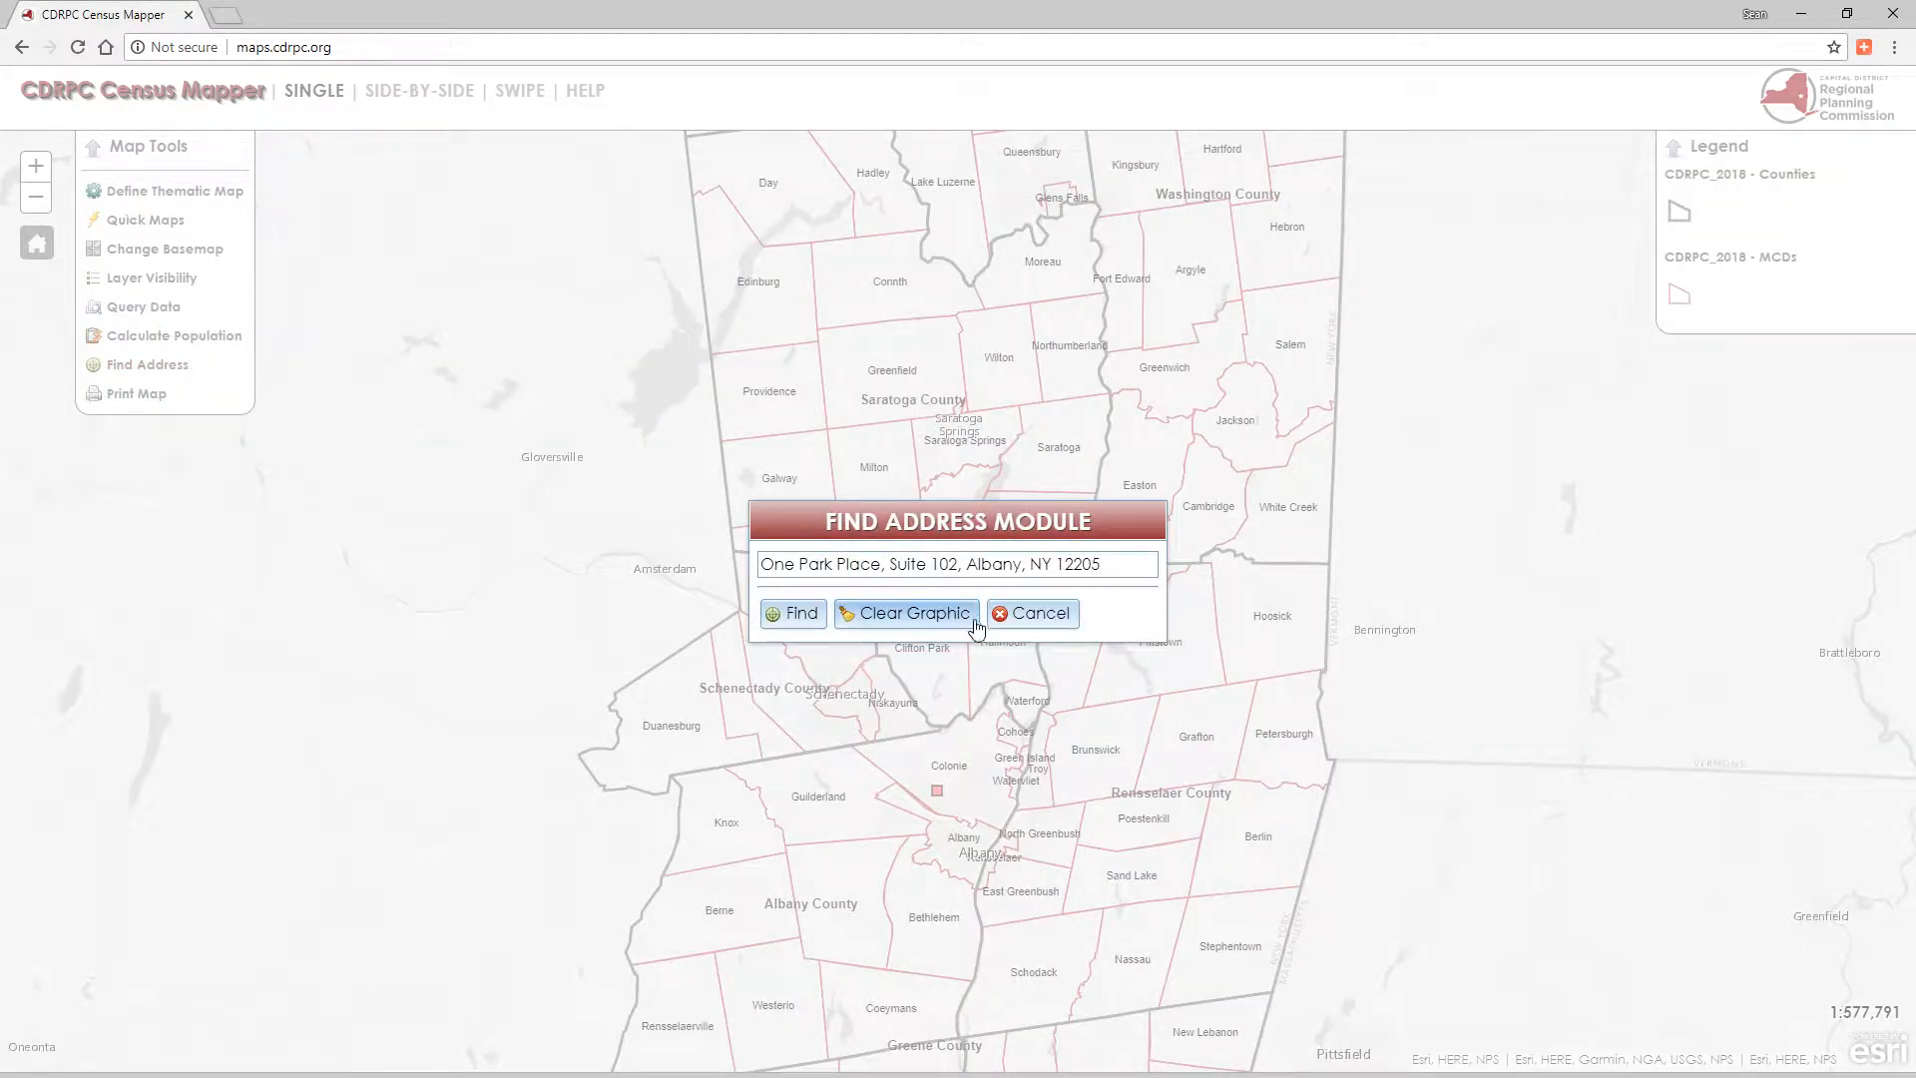
left_click(920, 625)
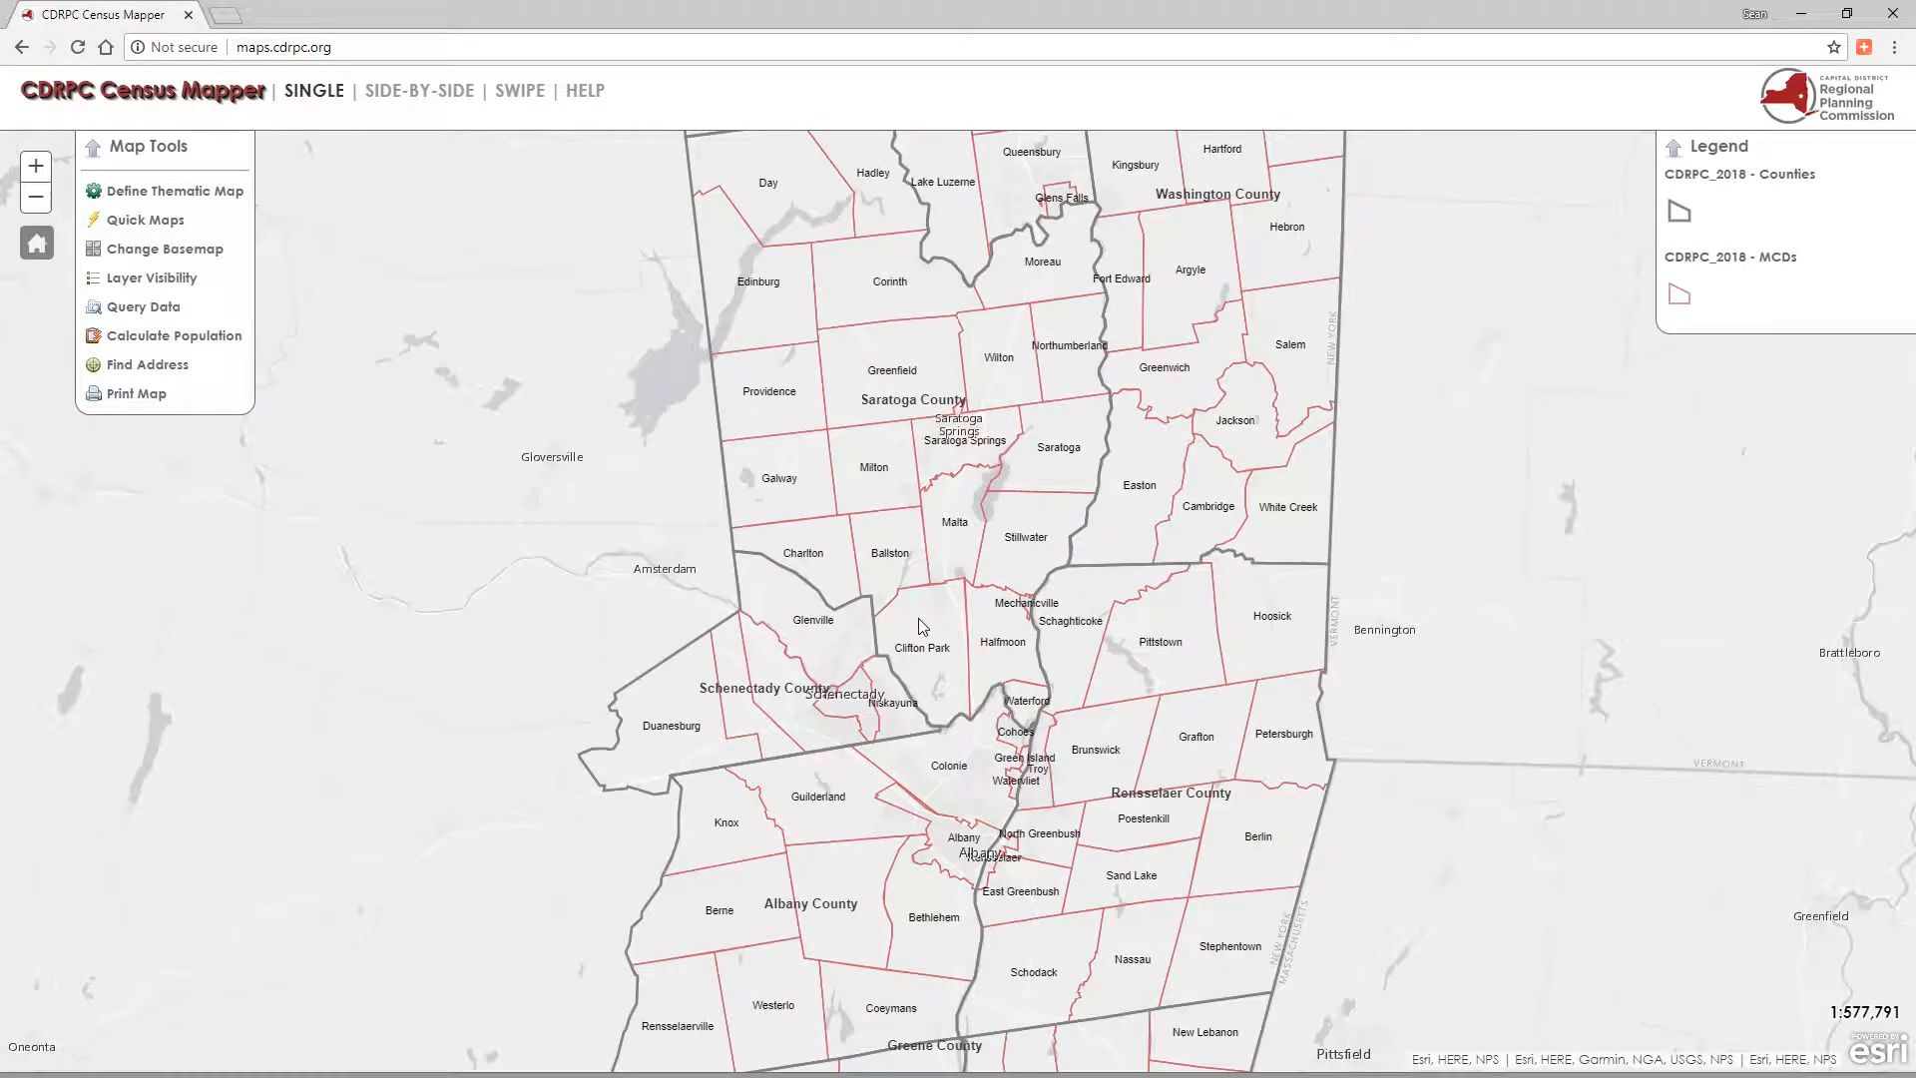
Turn off the MCDs layer so that only the Counties layer is shown
left_click(152, 281)
left_click(827, 581)
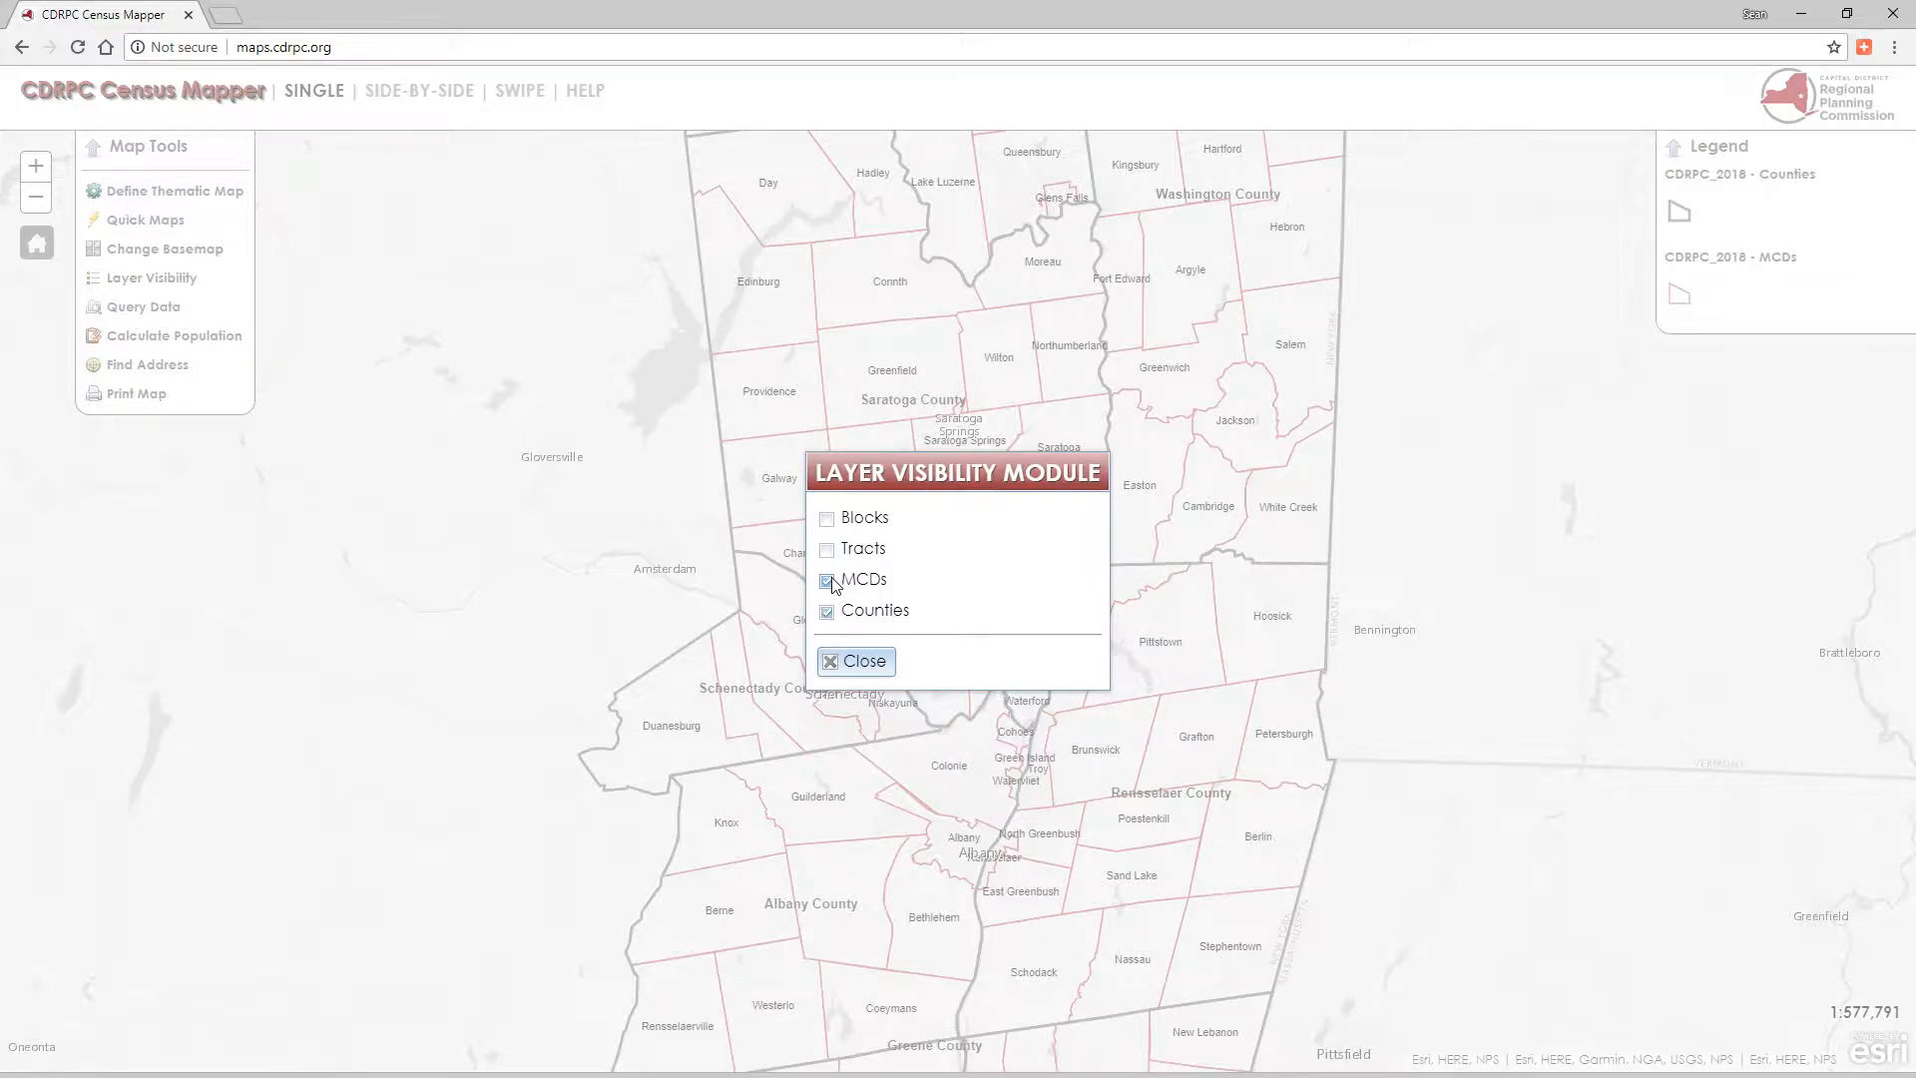
left_click(854, 661)
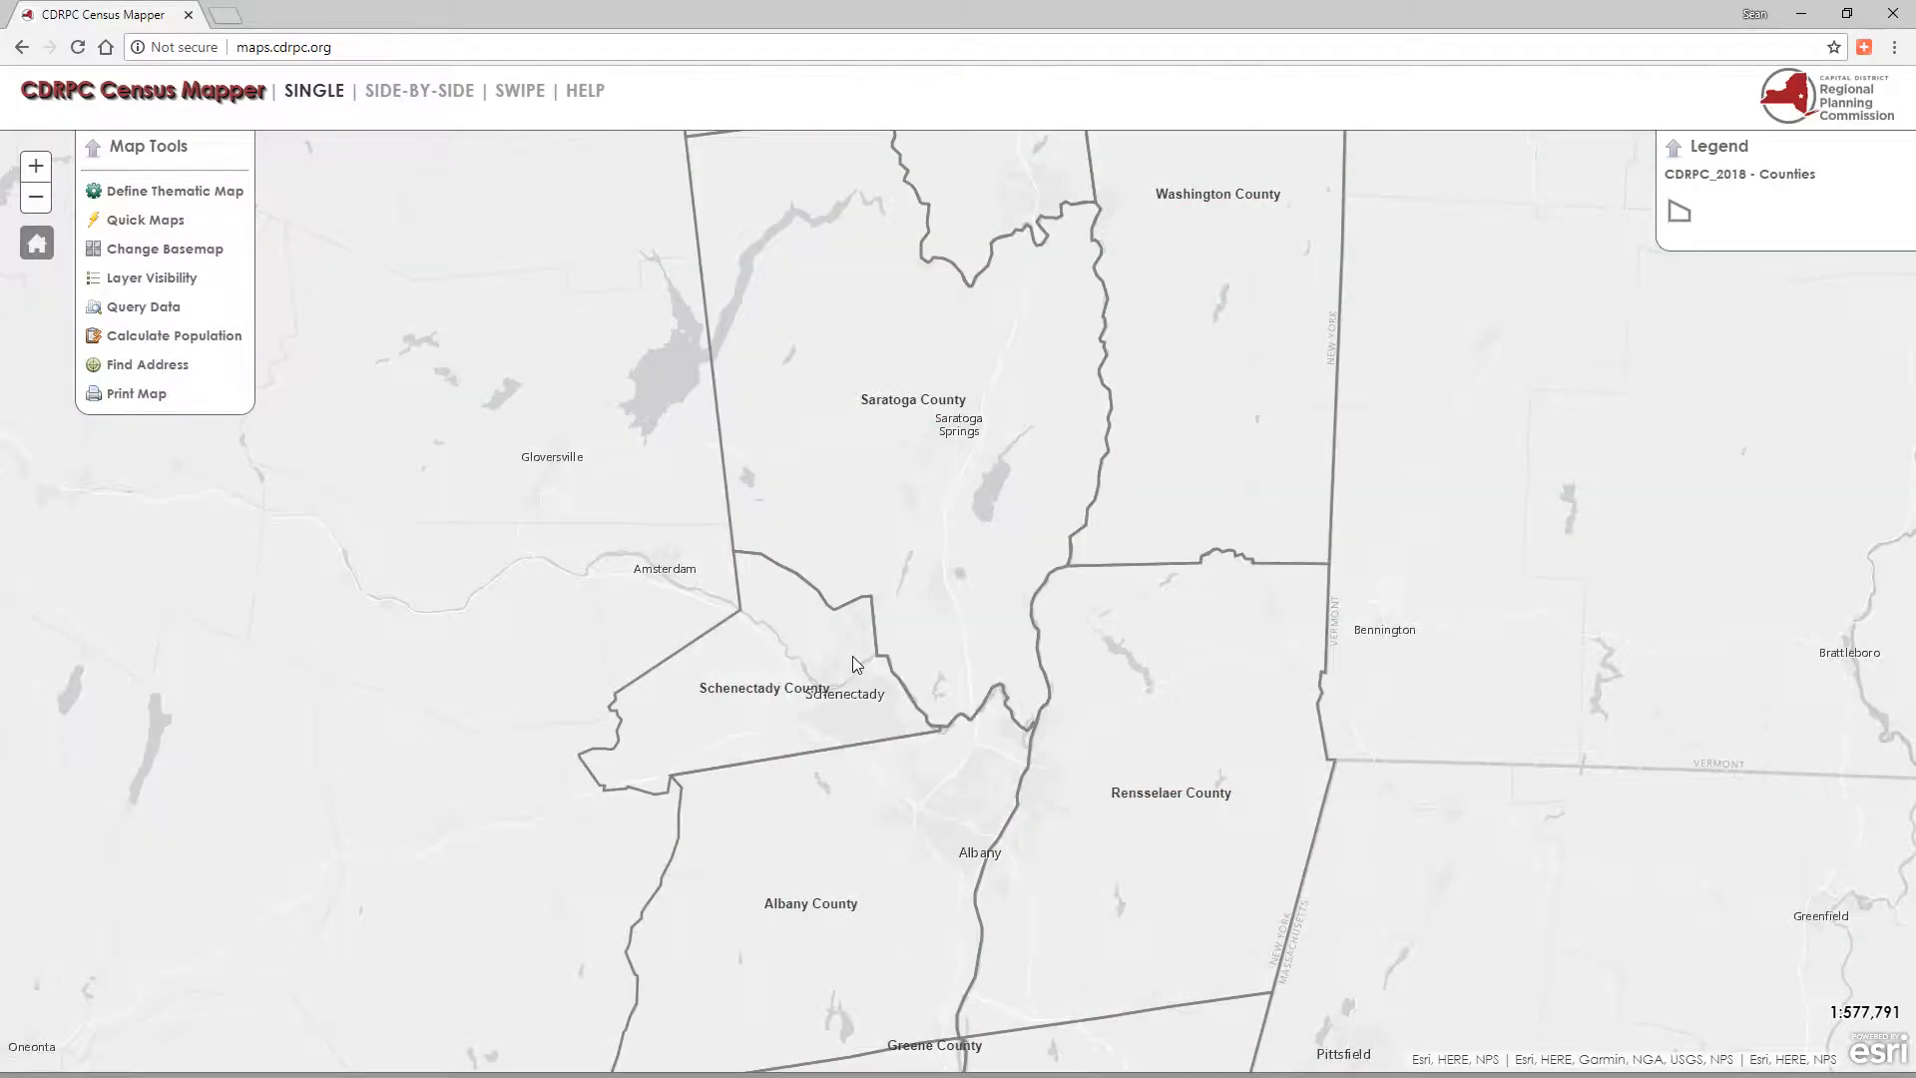
Load the quick map "ACS 2012-2016: Education: Percent Bachelor's Degree" and show its labels at the default extent
left_click(133, 227)
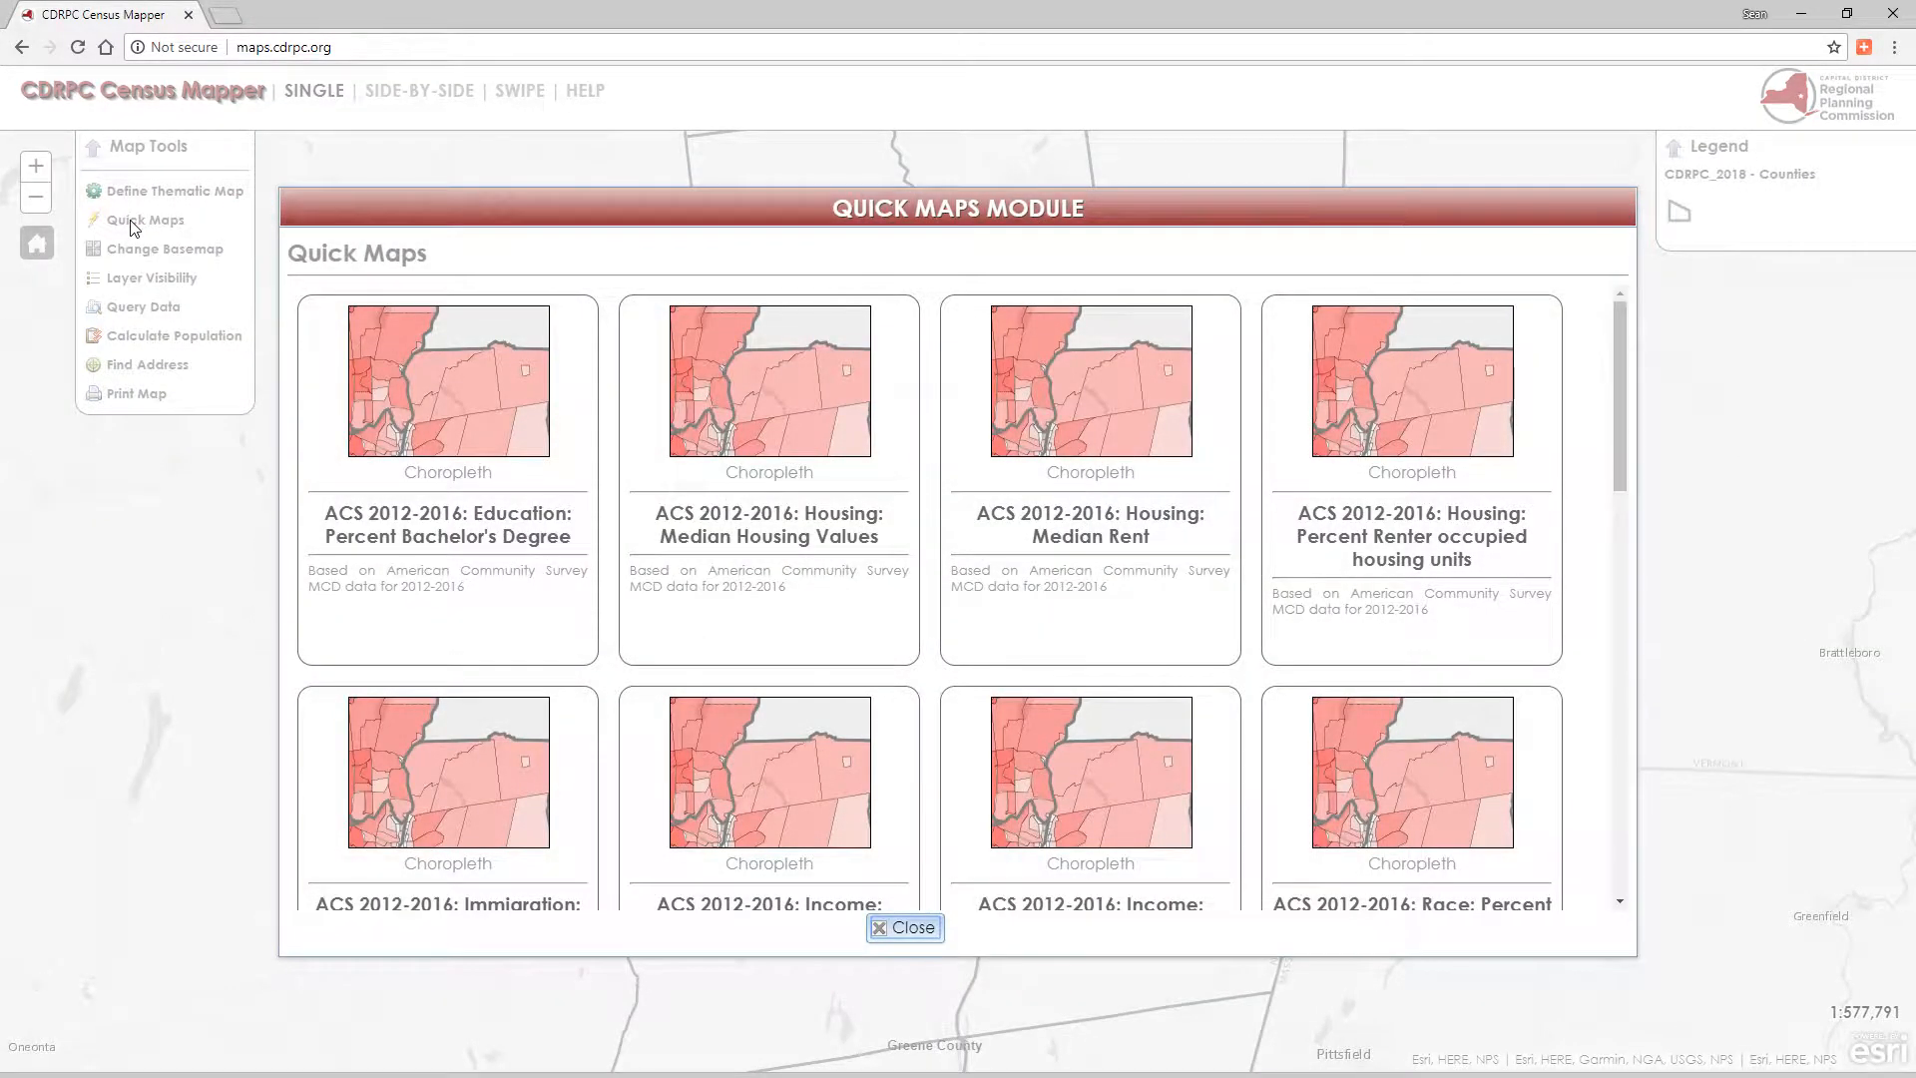
left_click(427, 422)
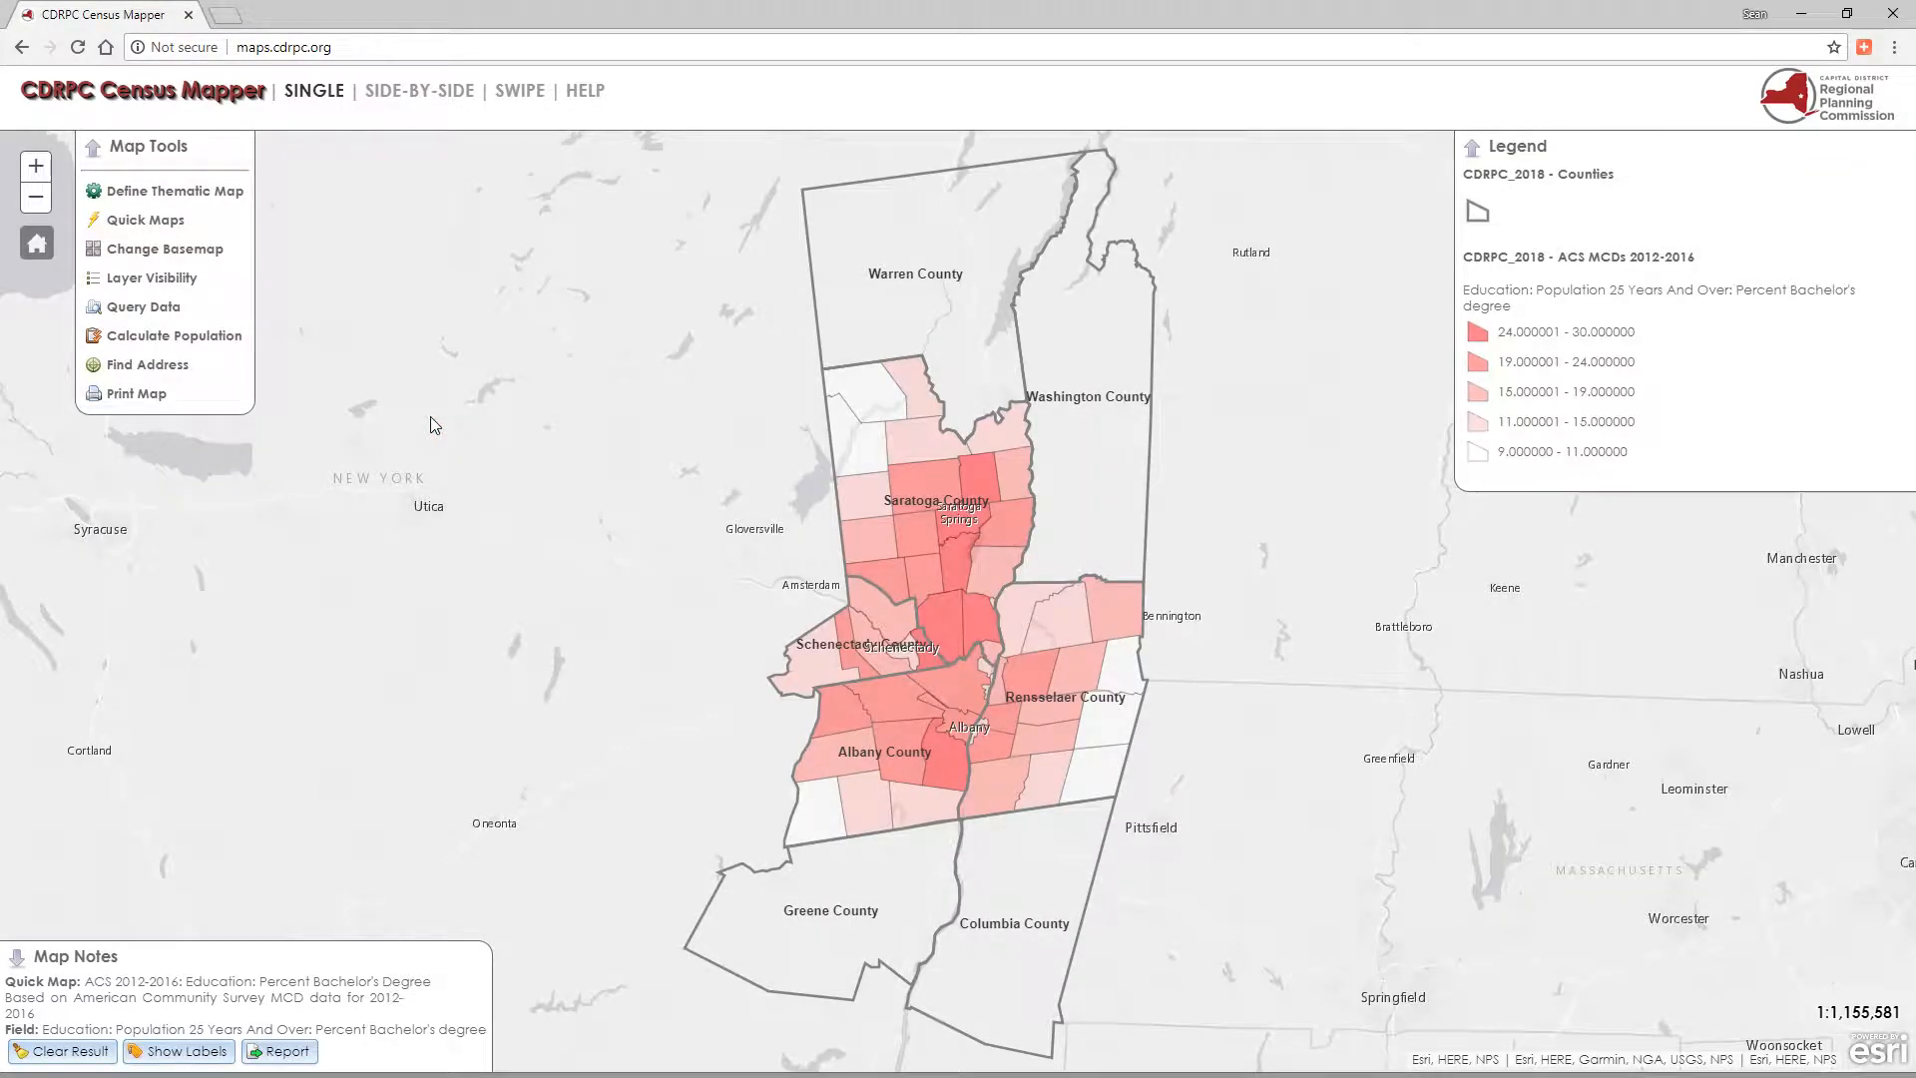
left_click(38, 245)
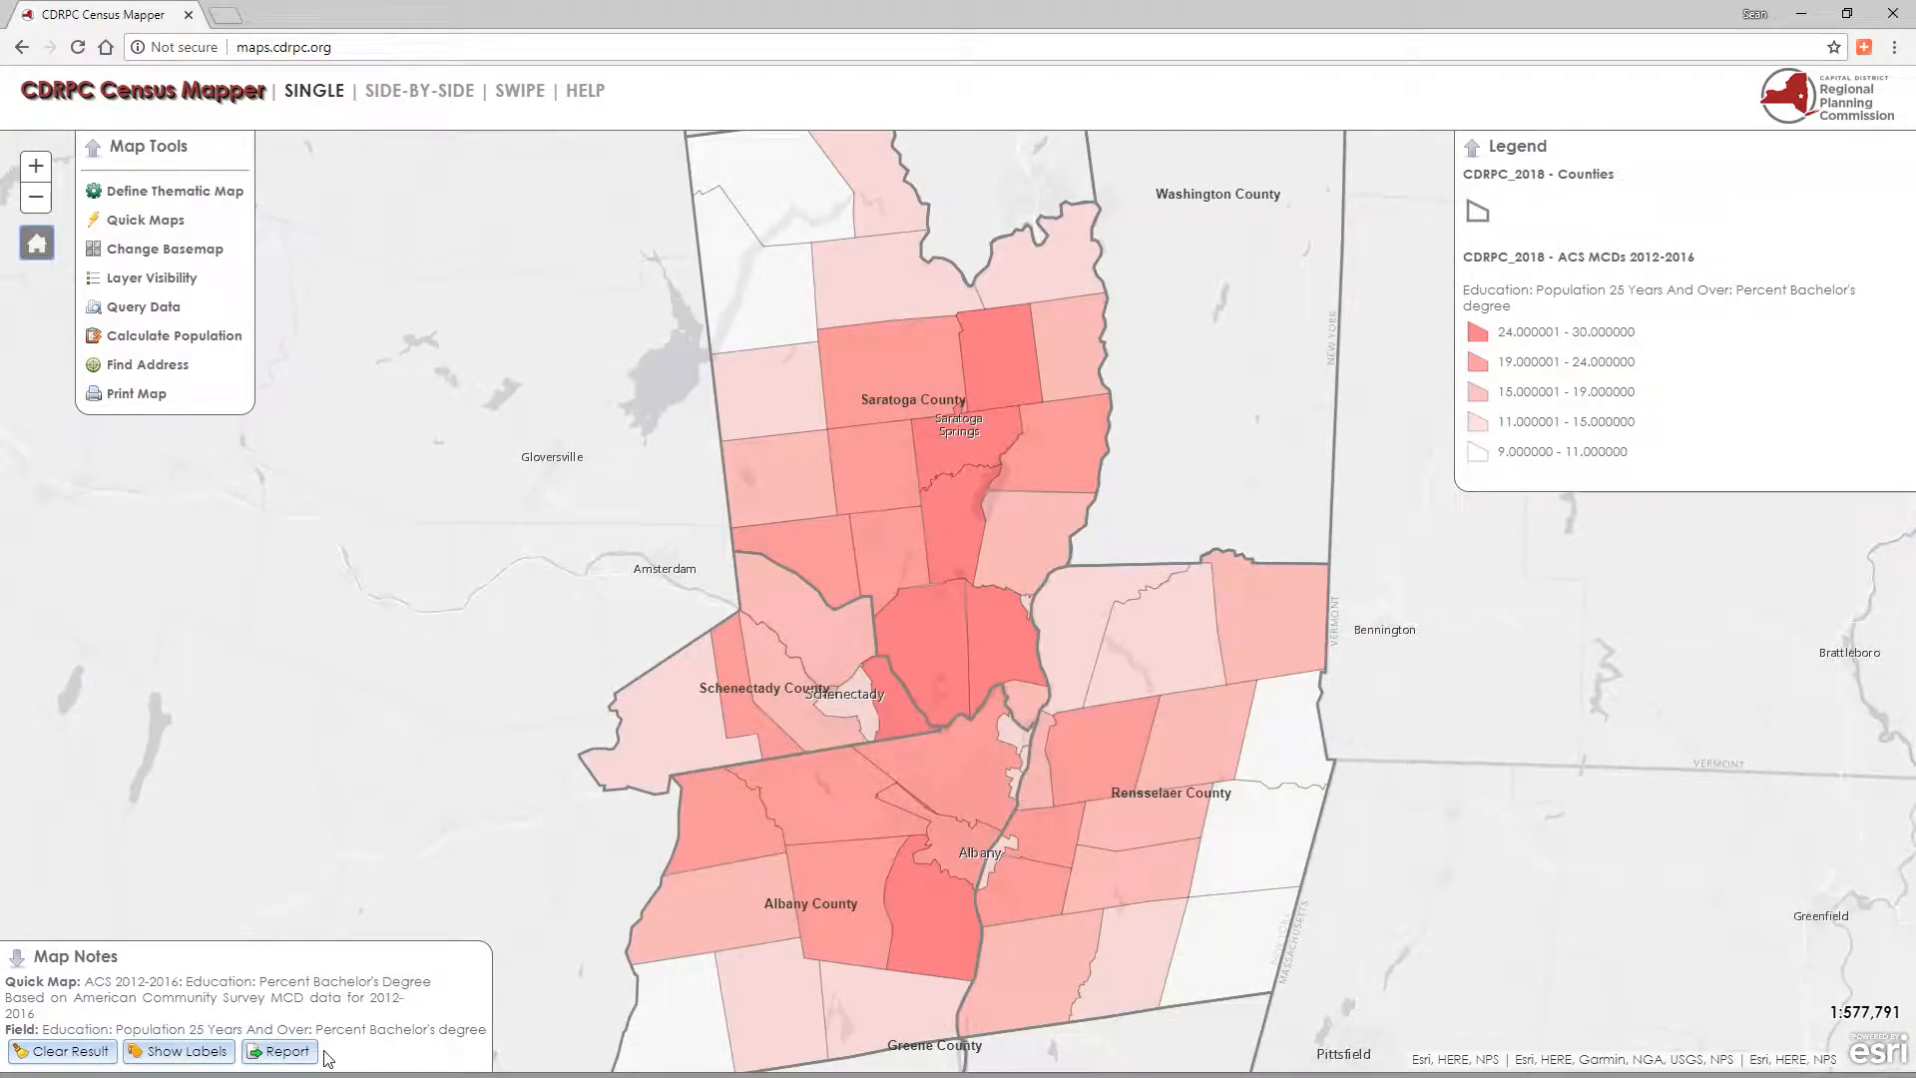
left_click(181, 1058)
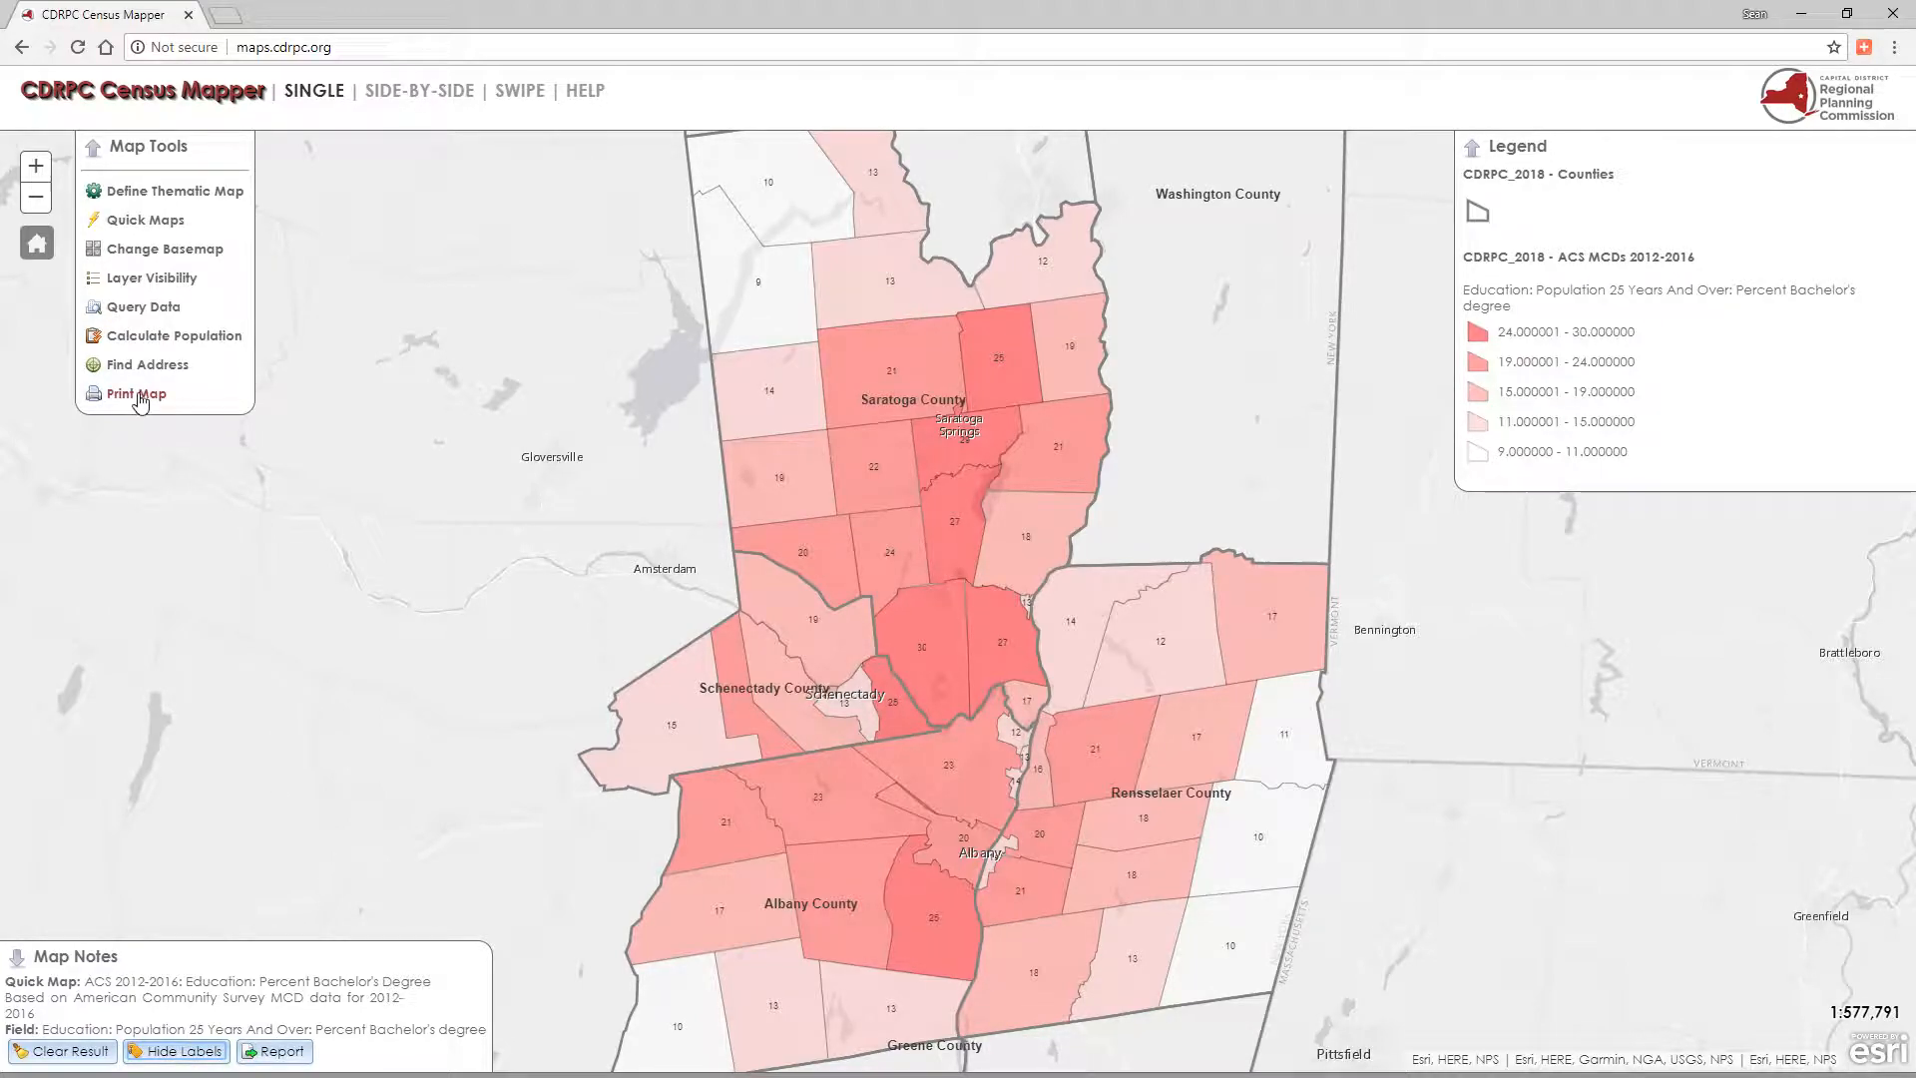
Print the labelled map in the Letter Portrait (8.5x11) layout, and clear the quick map after closing the printed output
left_click(135, 397)
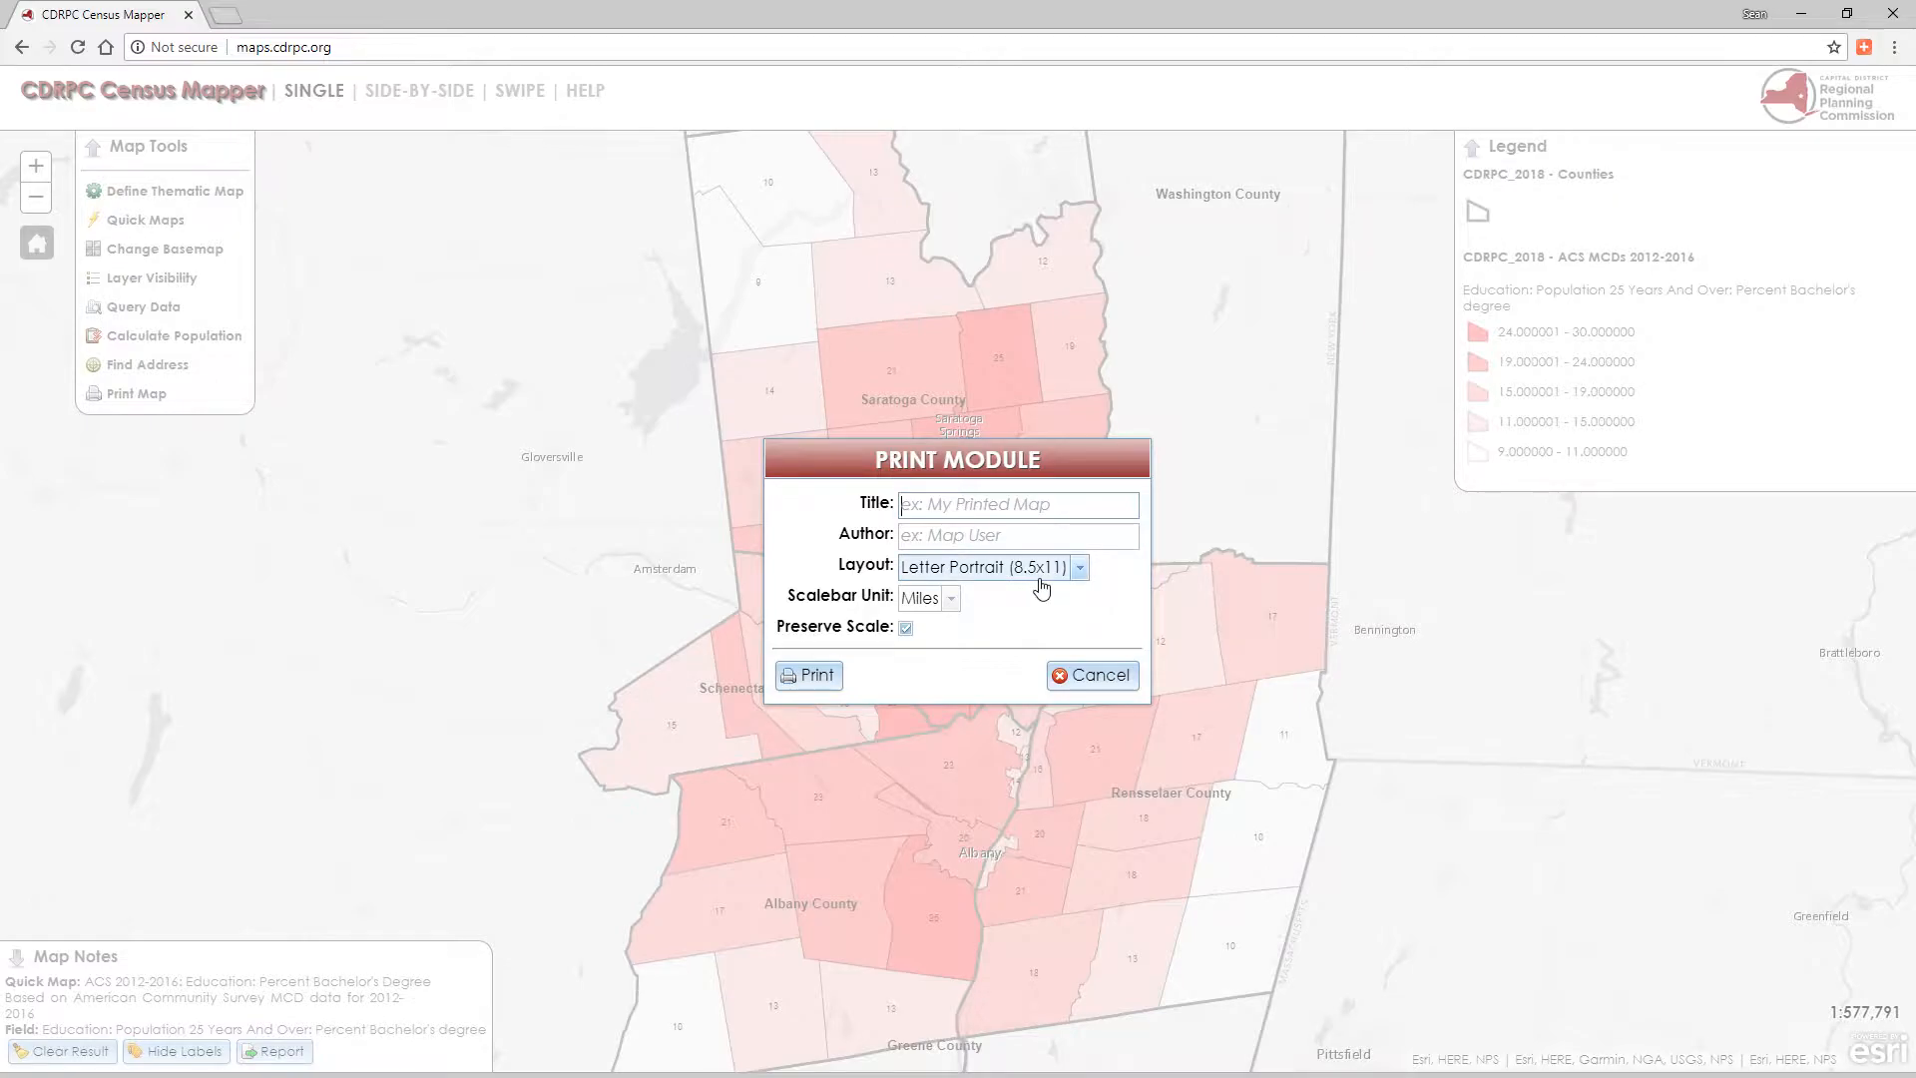
left_click(1079, 588)
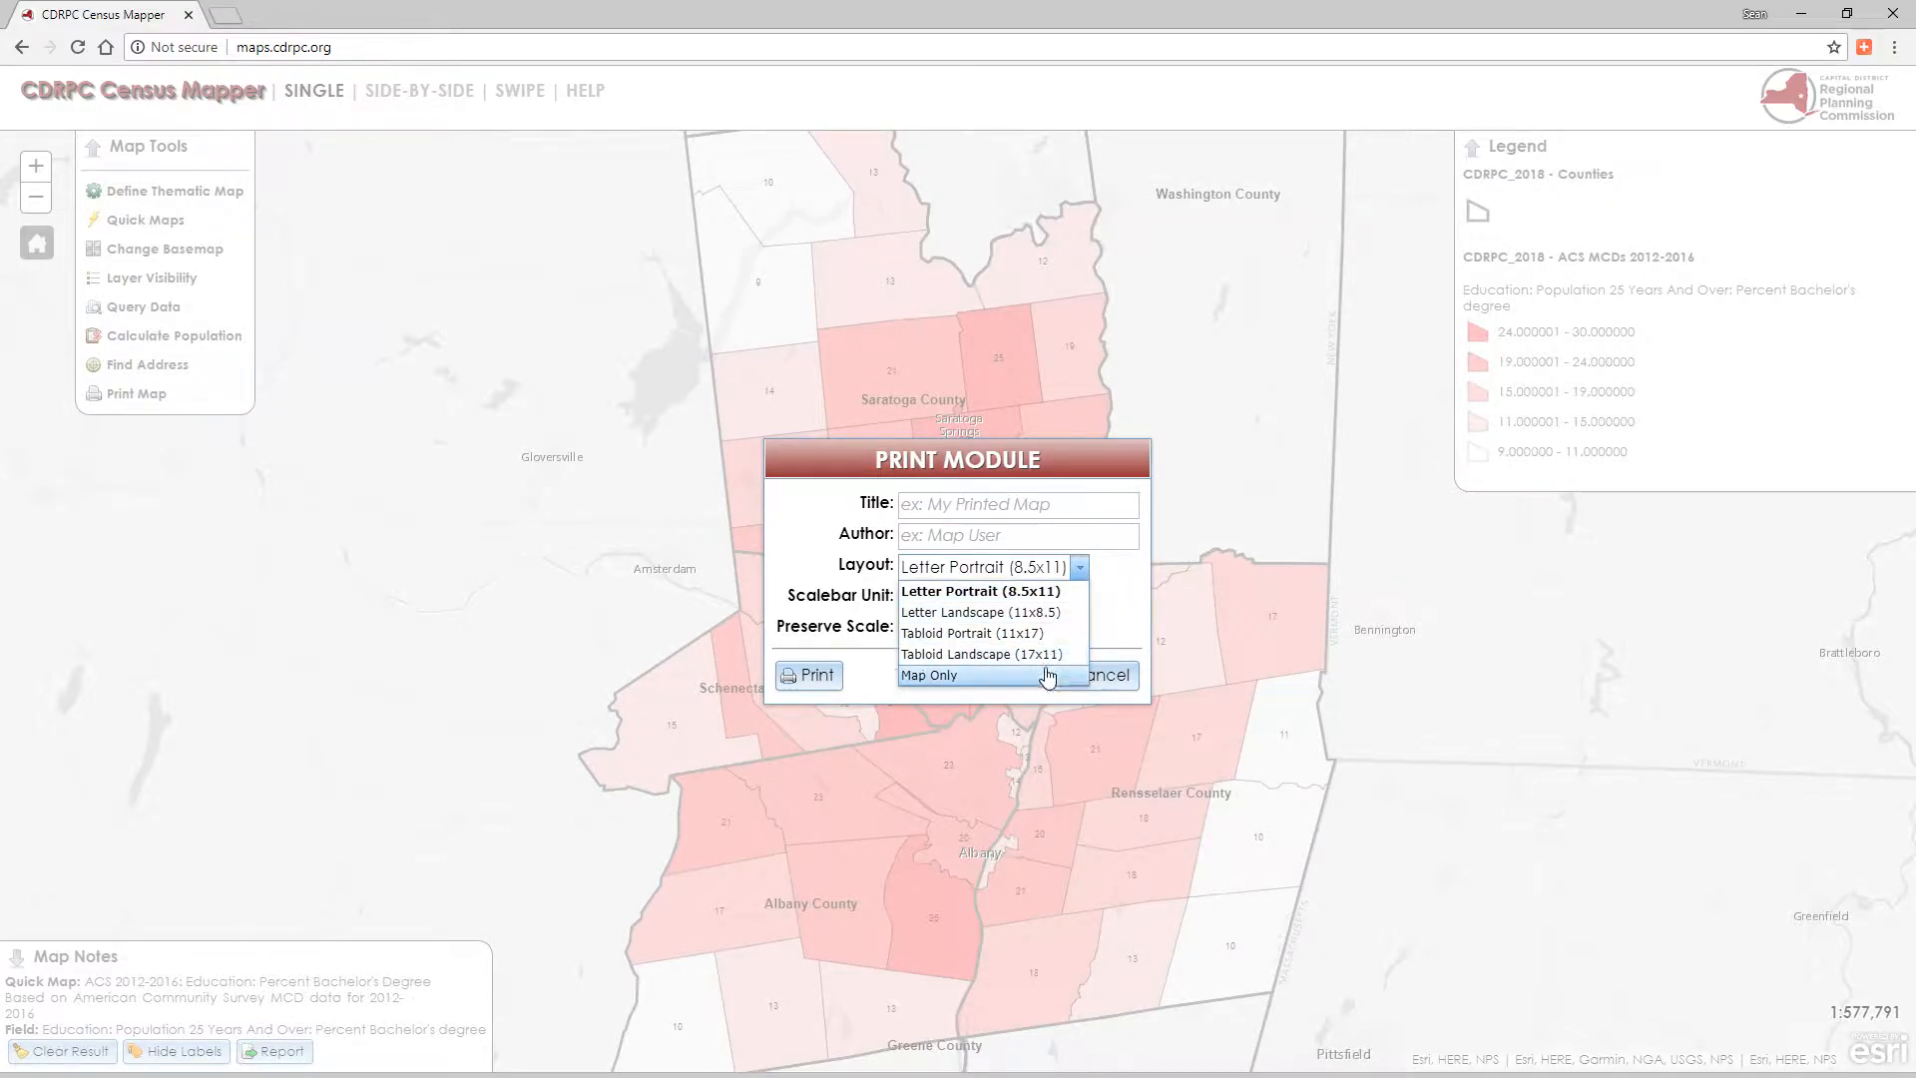
left_click(1075, 566)
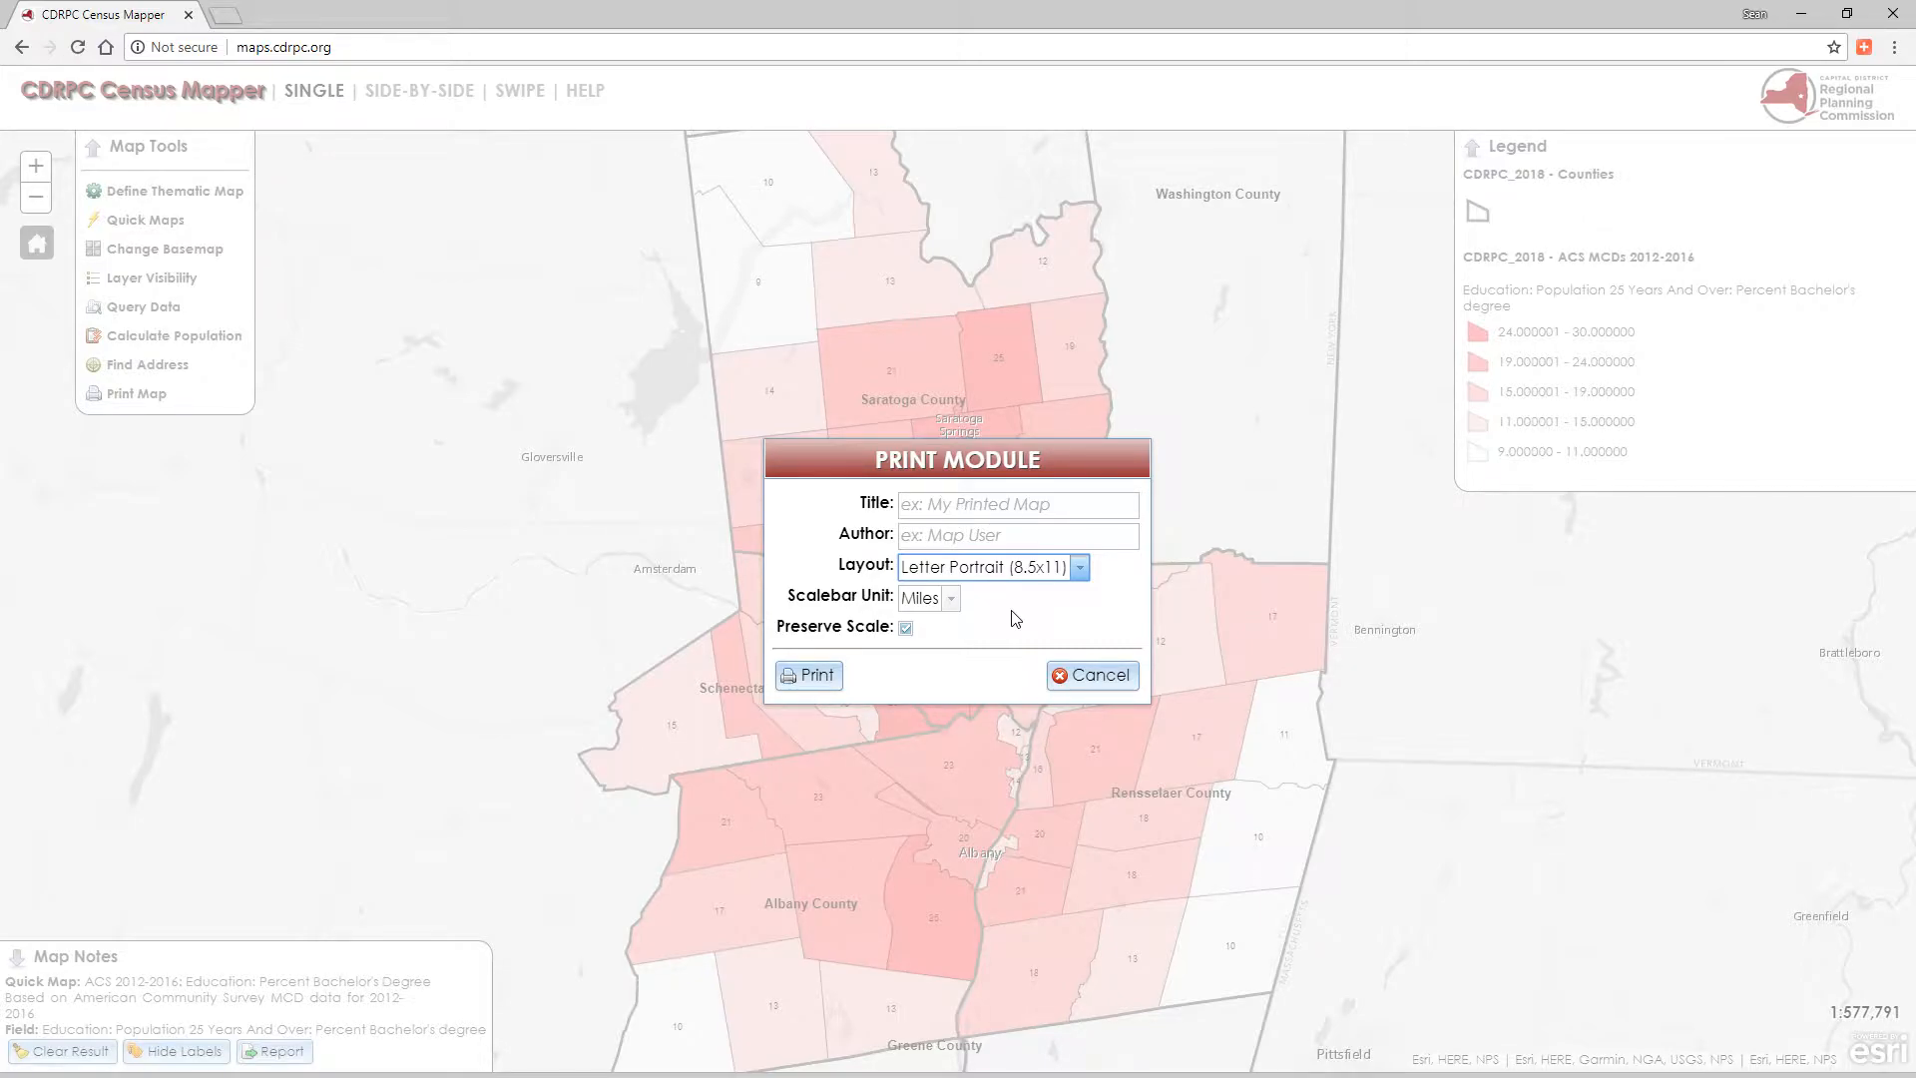
left_click(814, 677)
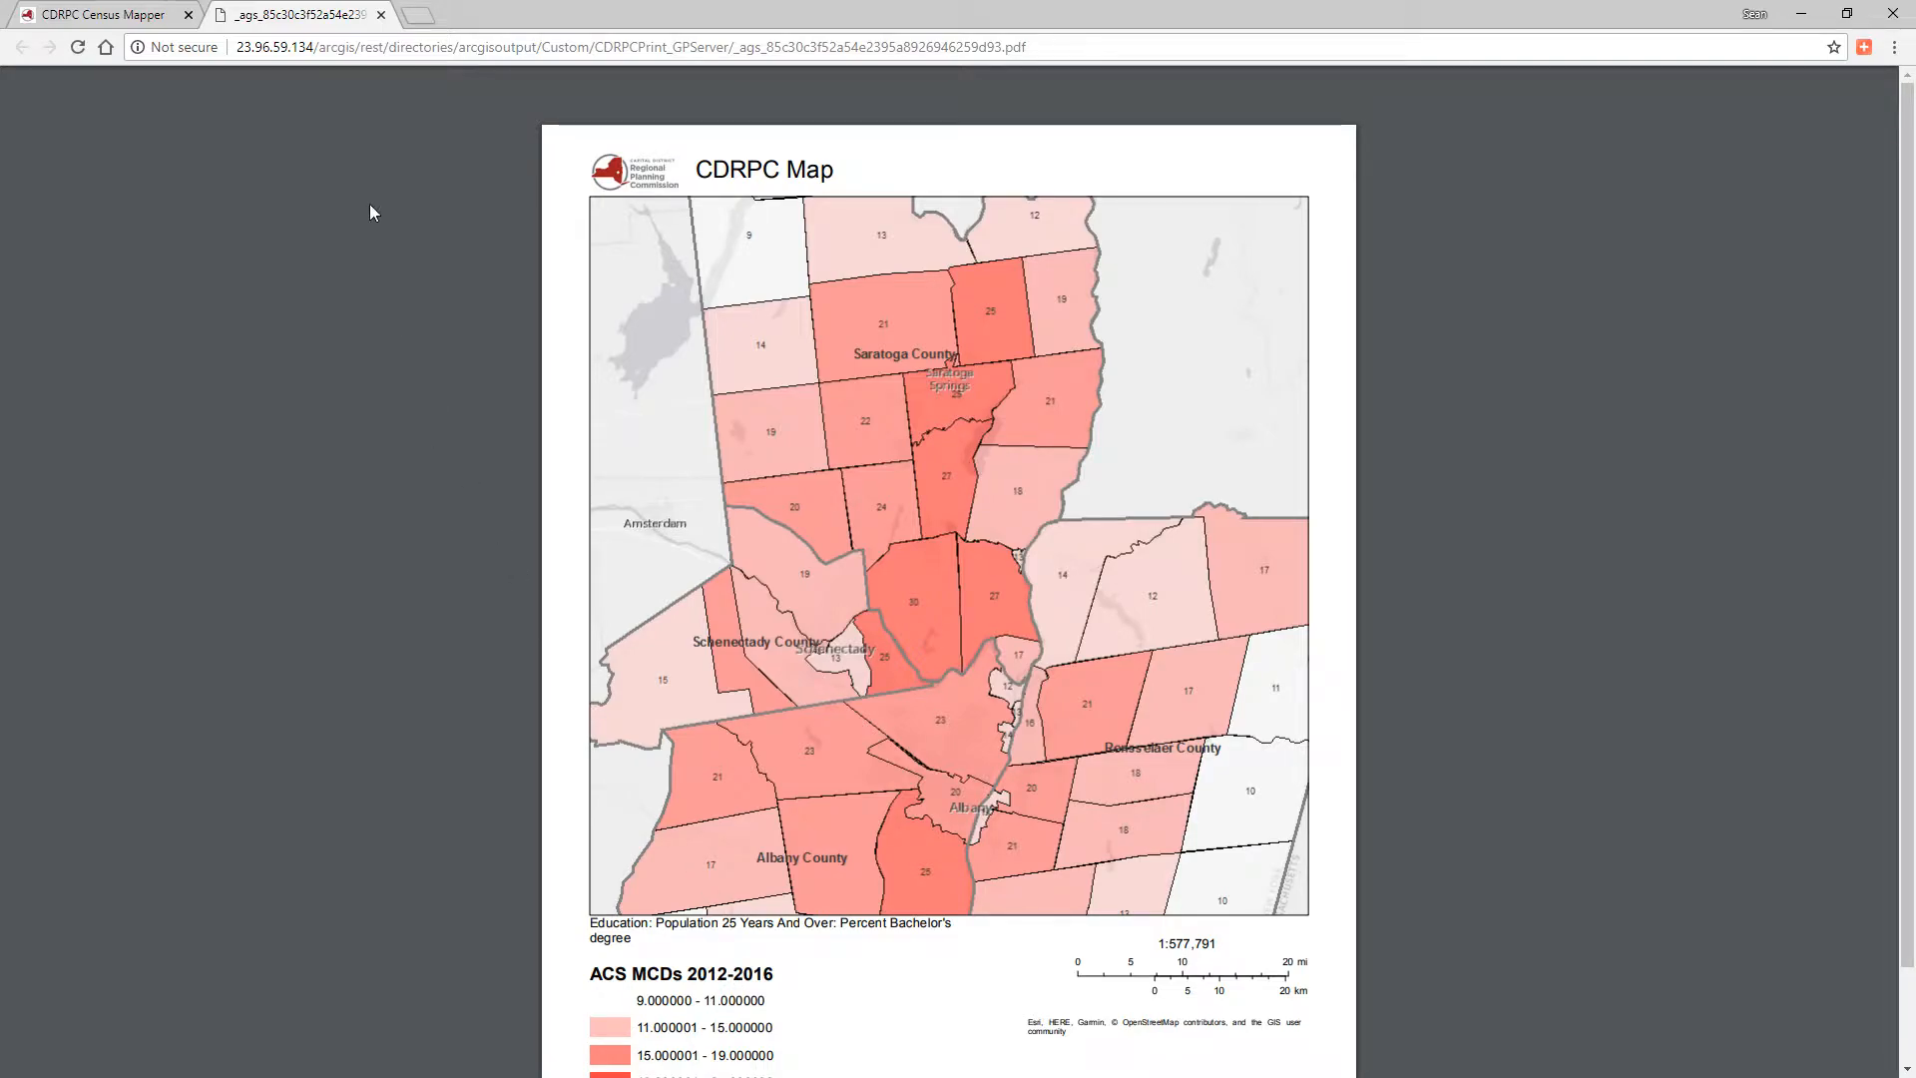
left_click(381, 15)
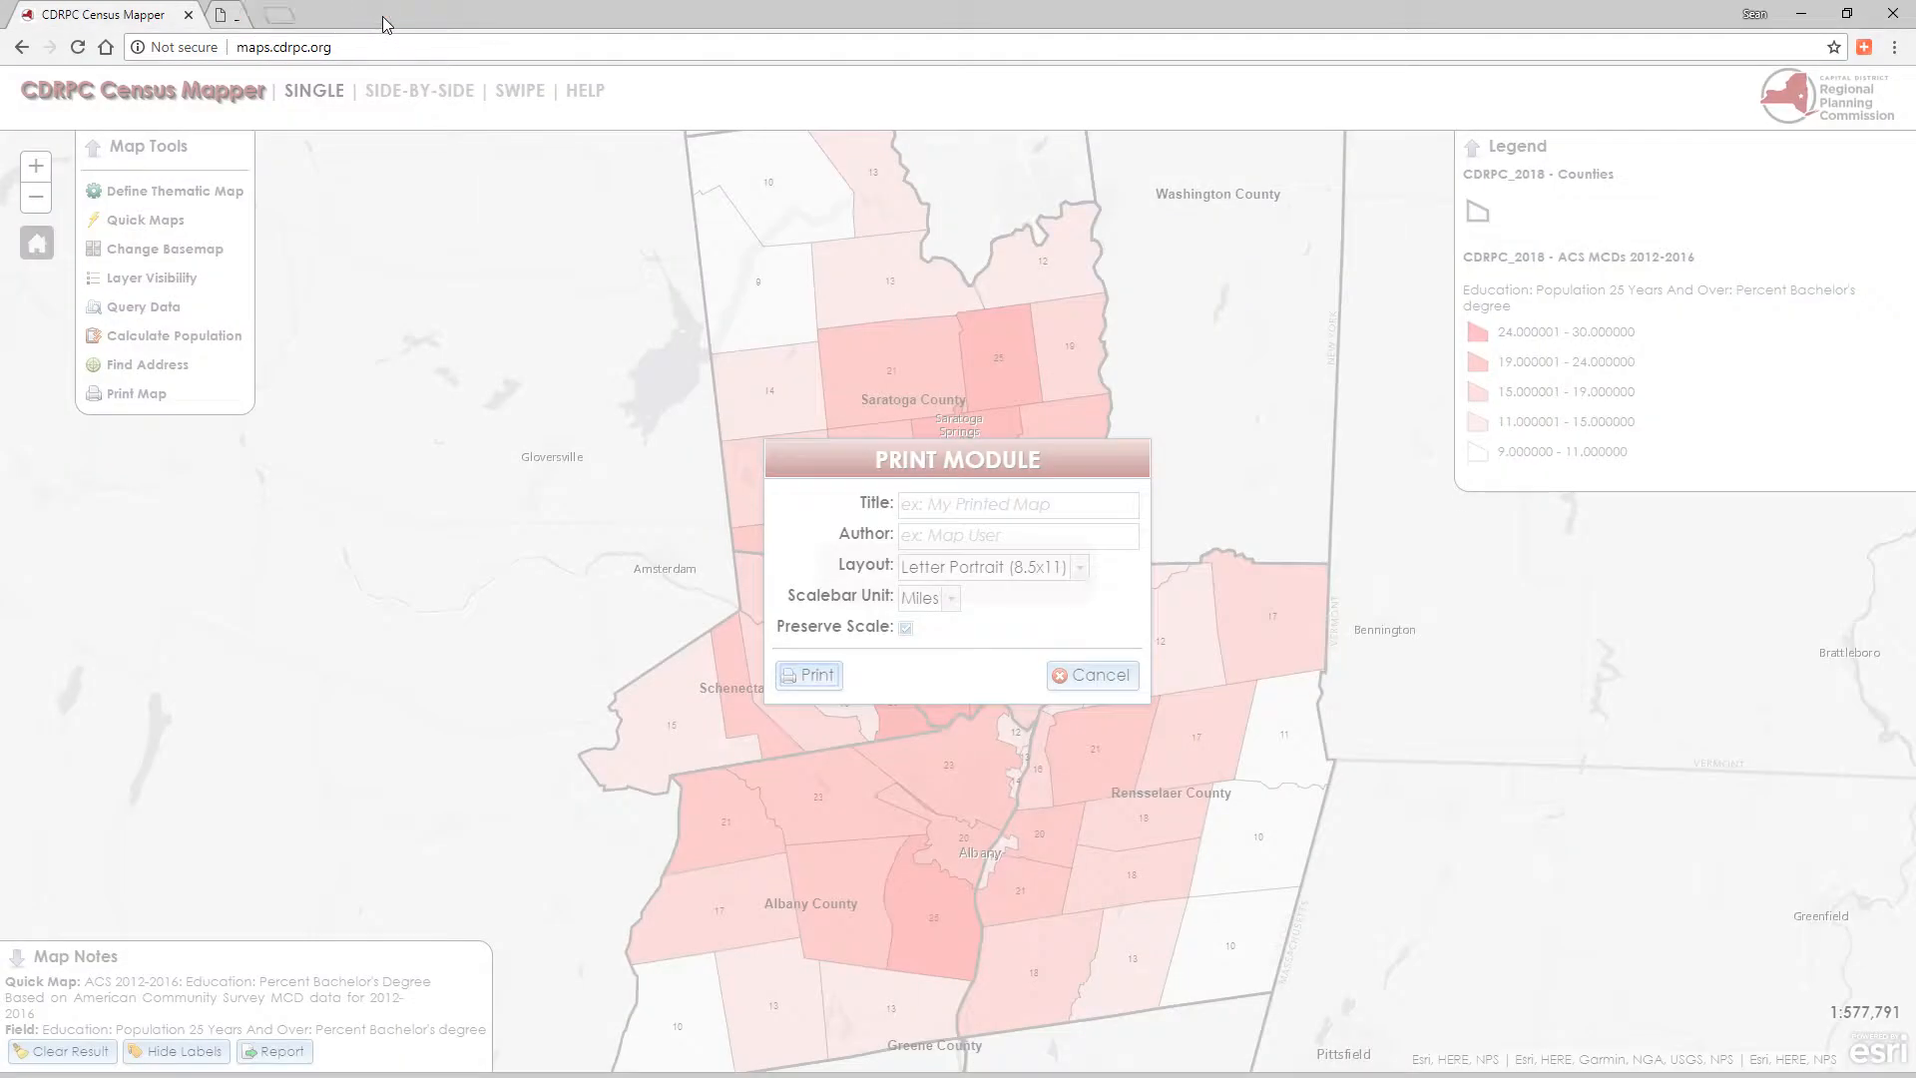
left_click(1087, 676)
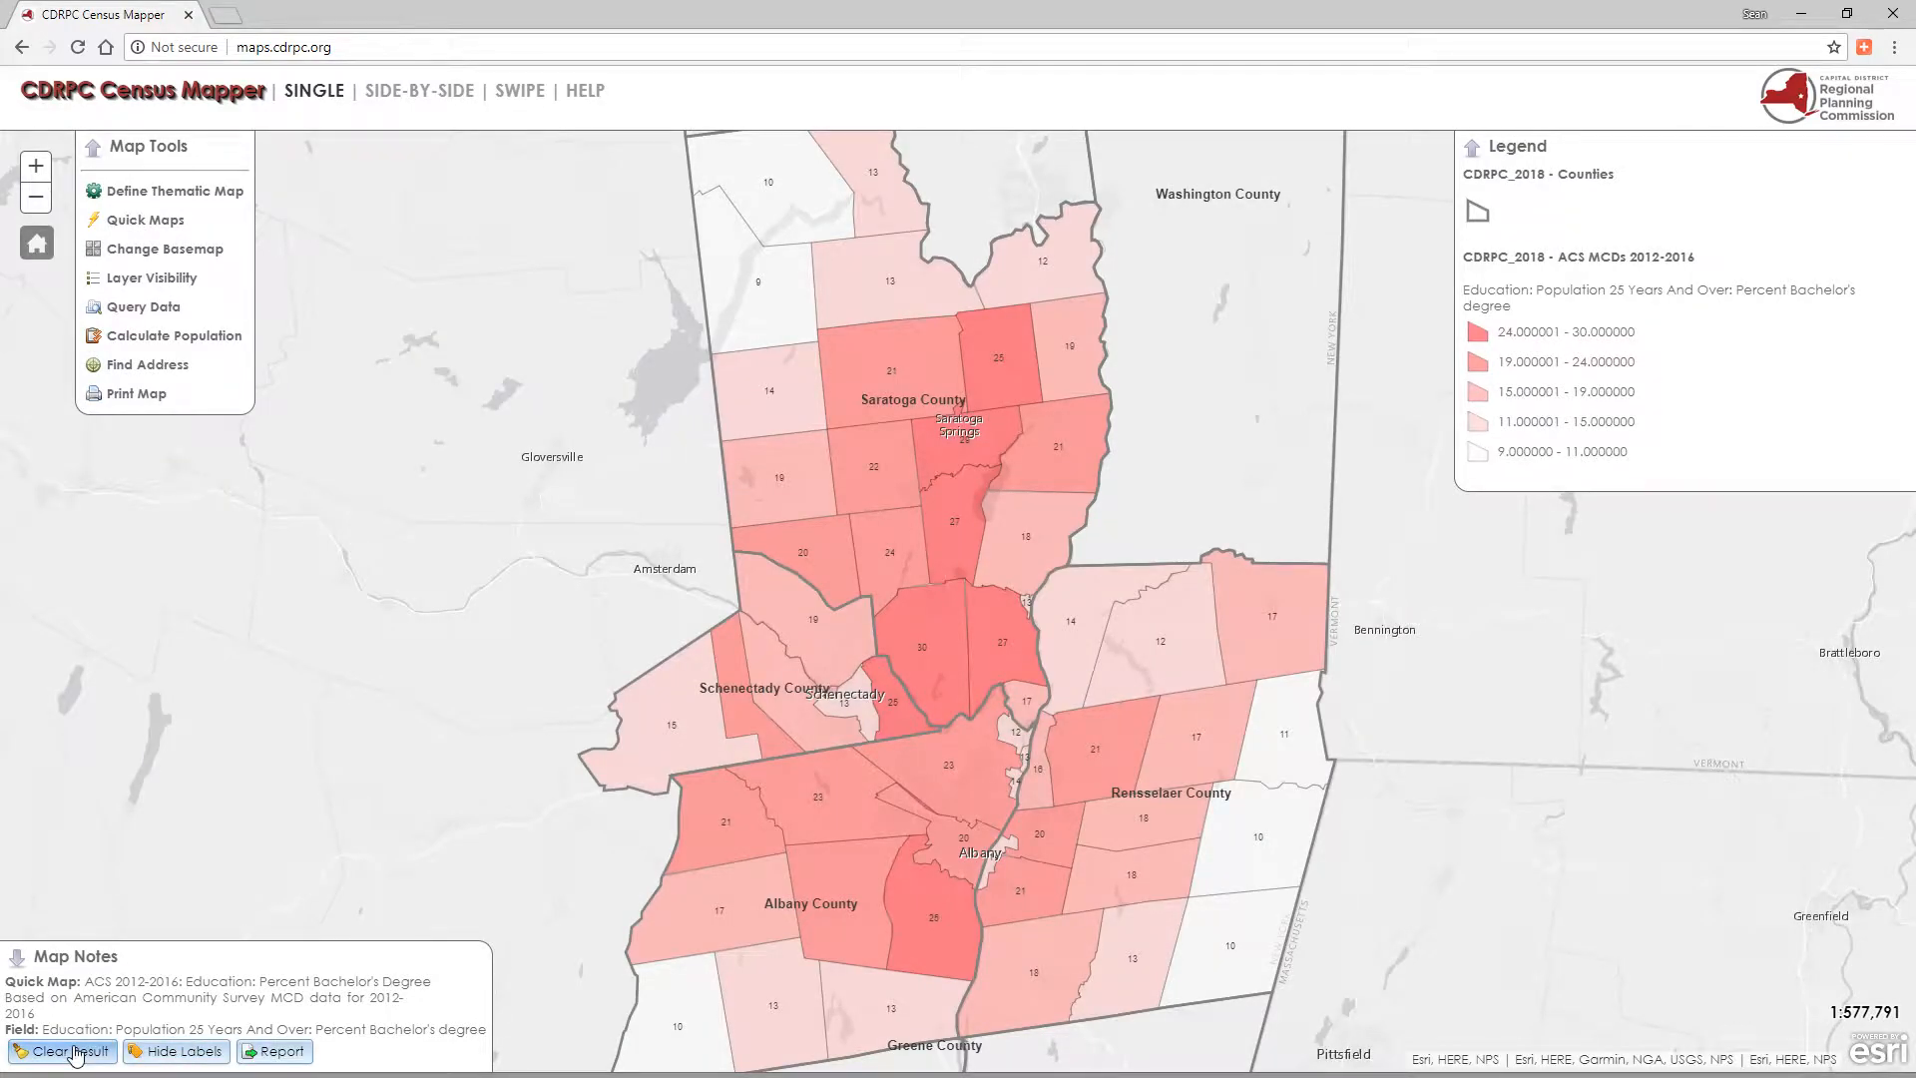
left_click(68, 1052)
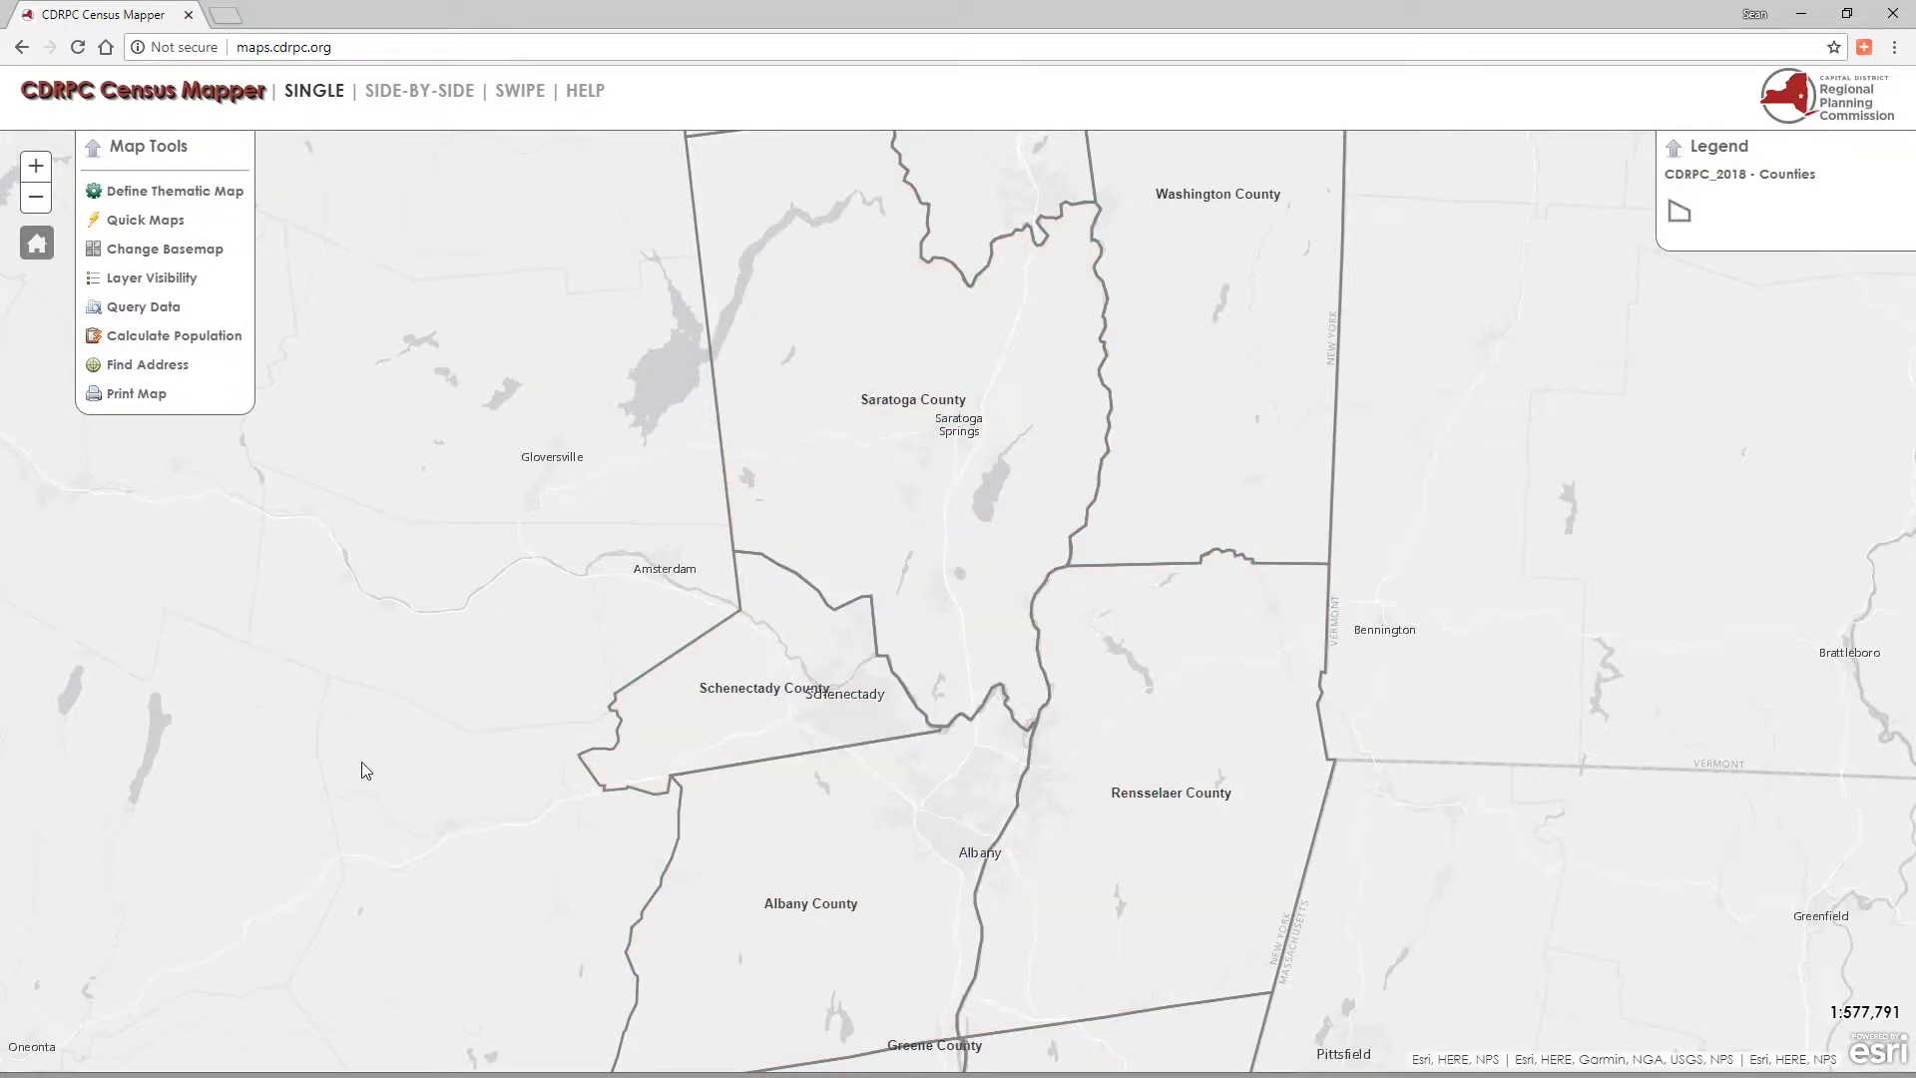
Open the web help, expand the Overview, Tools and Functions sections, and view the Data Details topic
left_click(589, 95)
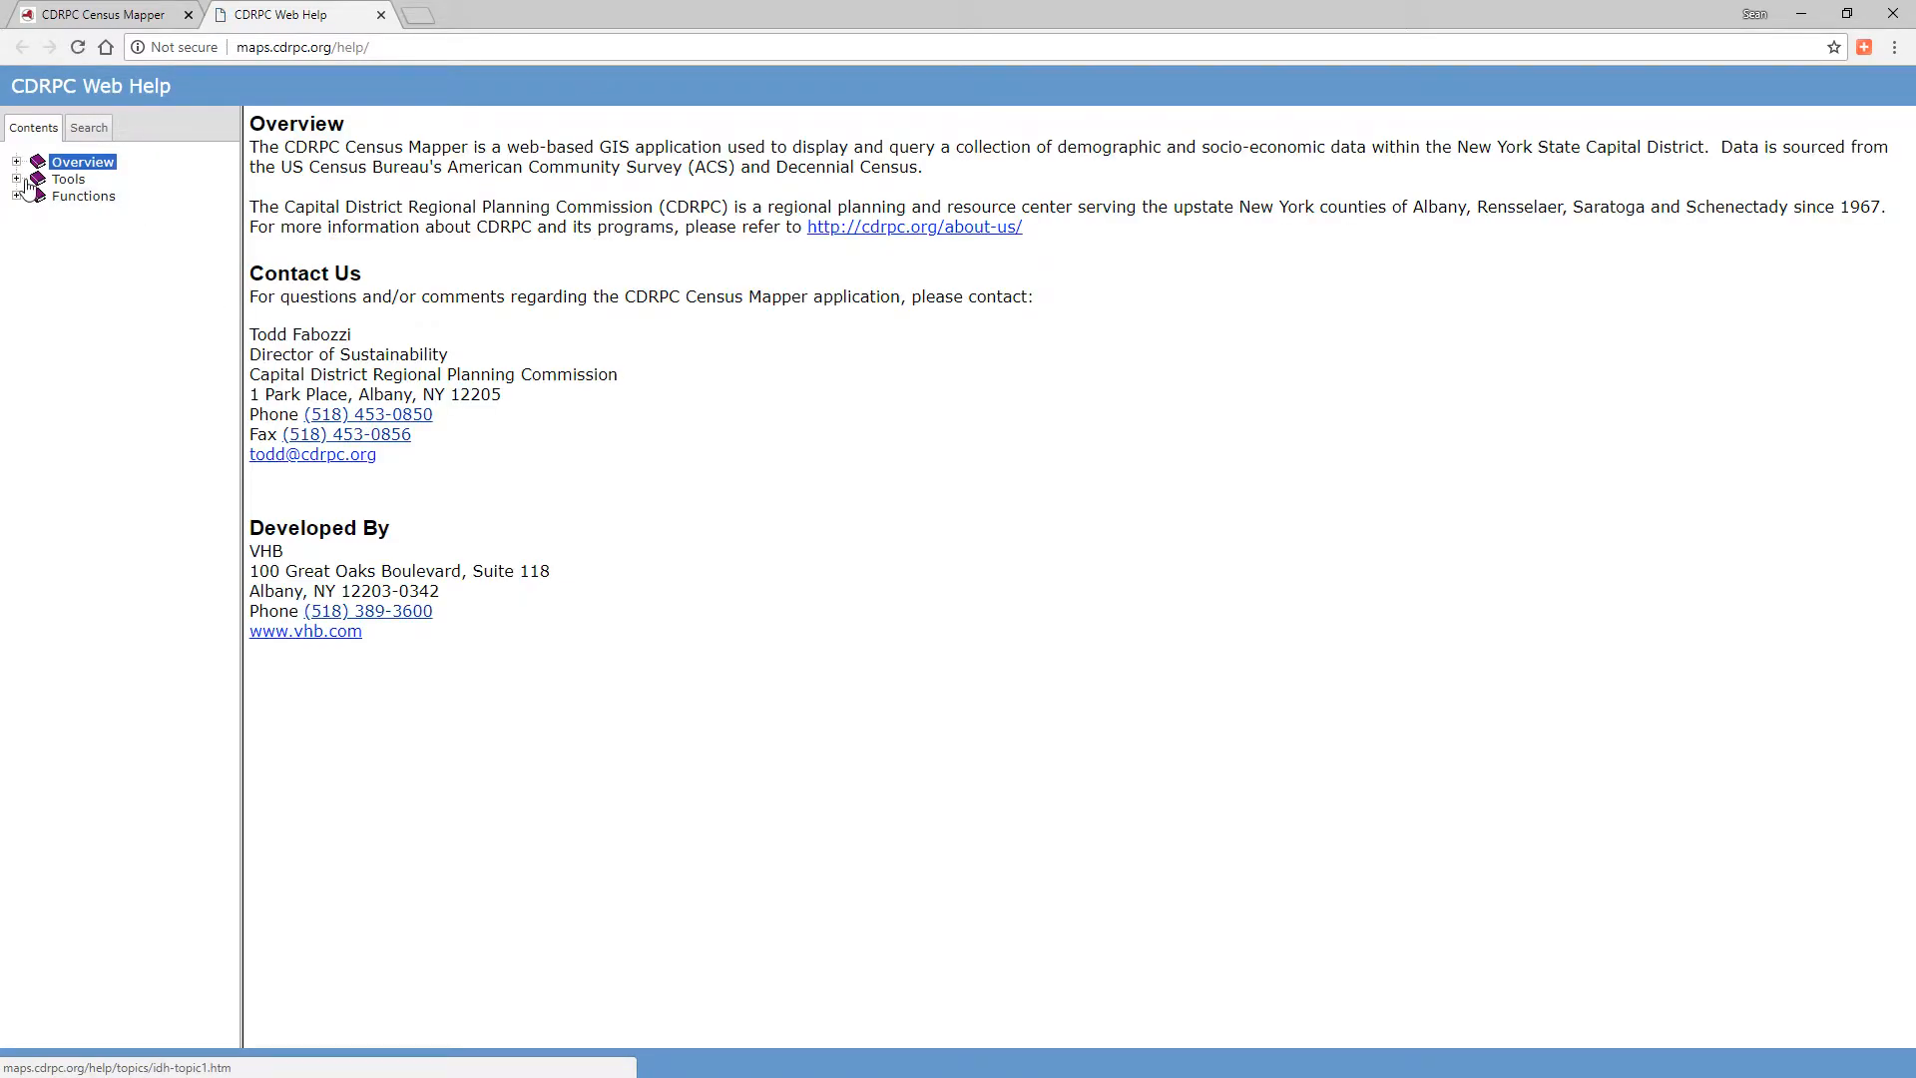
left_click(16, 162)
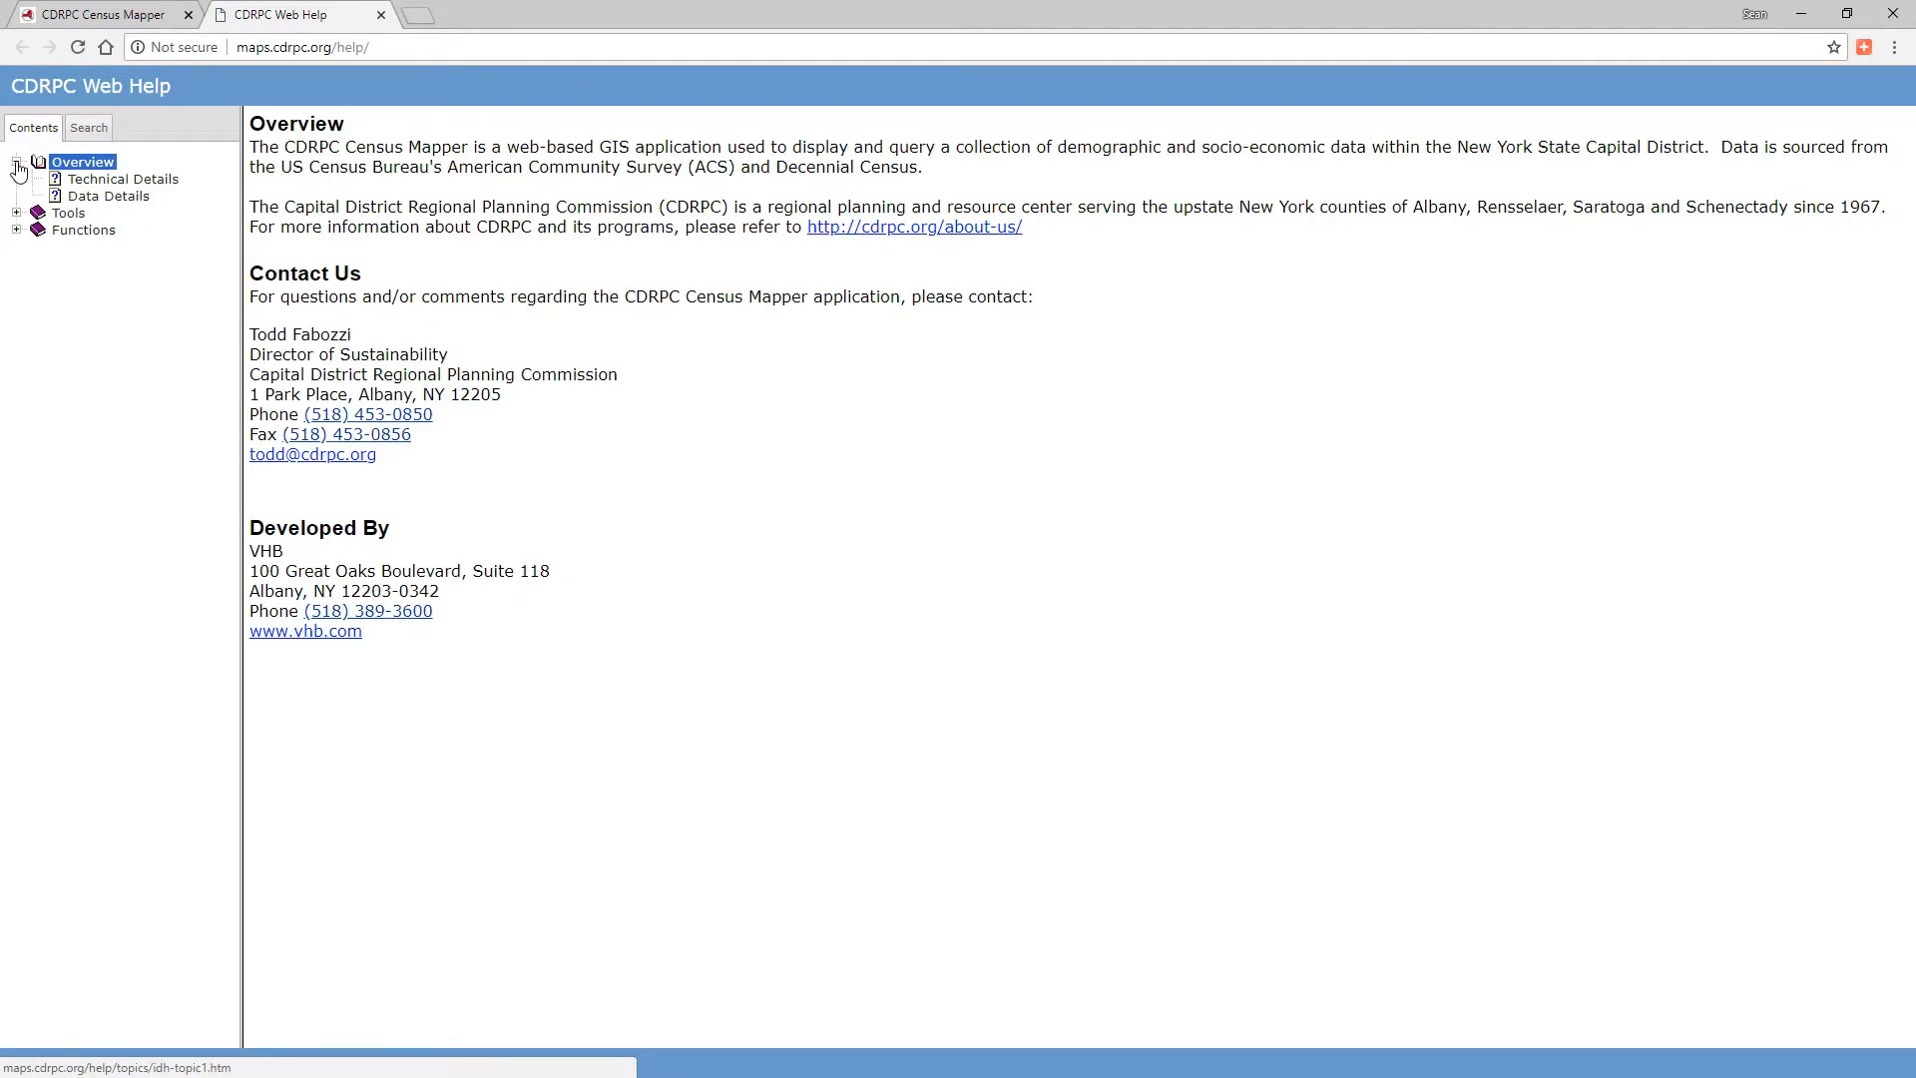
left_click(16, 213)
left_click(16, 316)
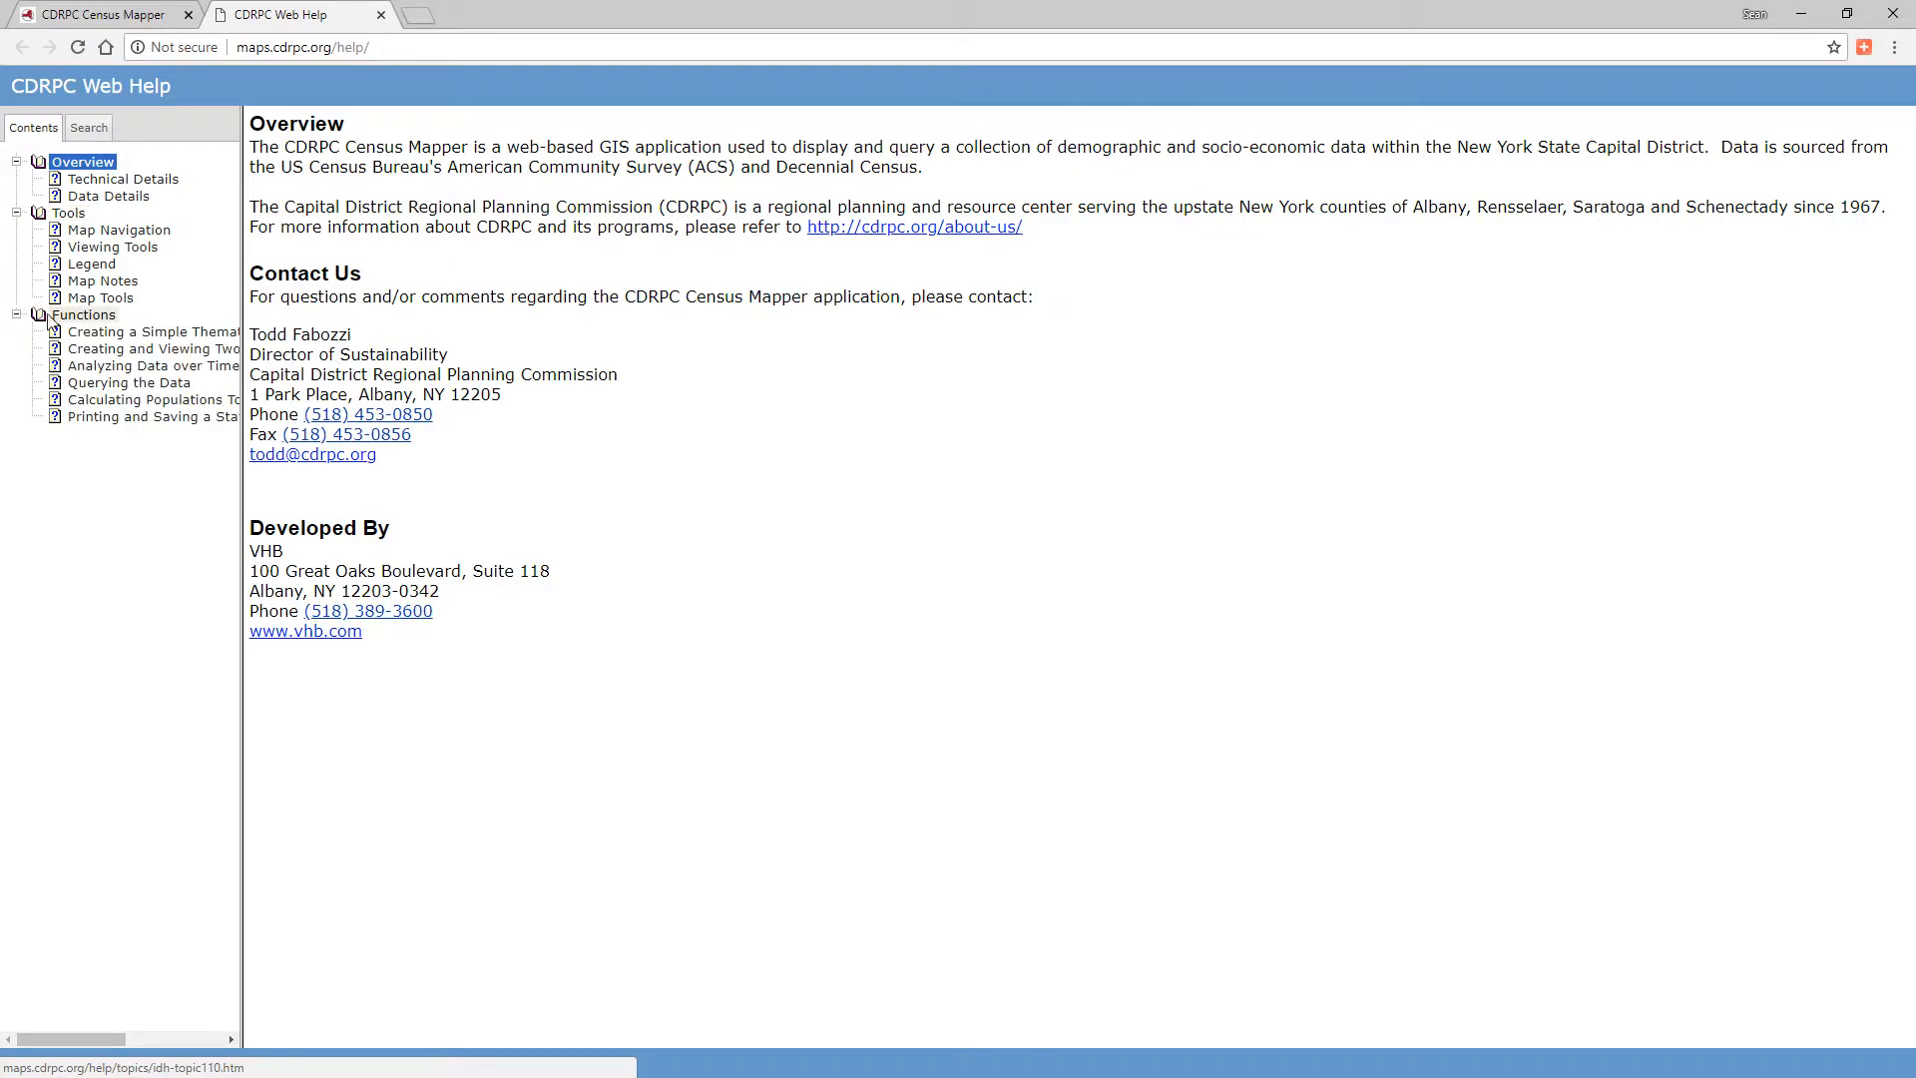
left_click(111, 199)
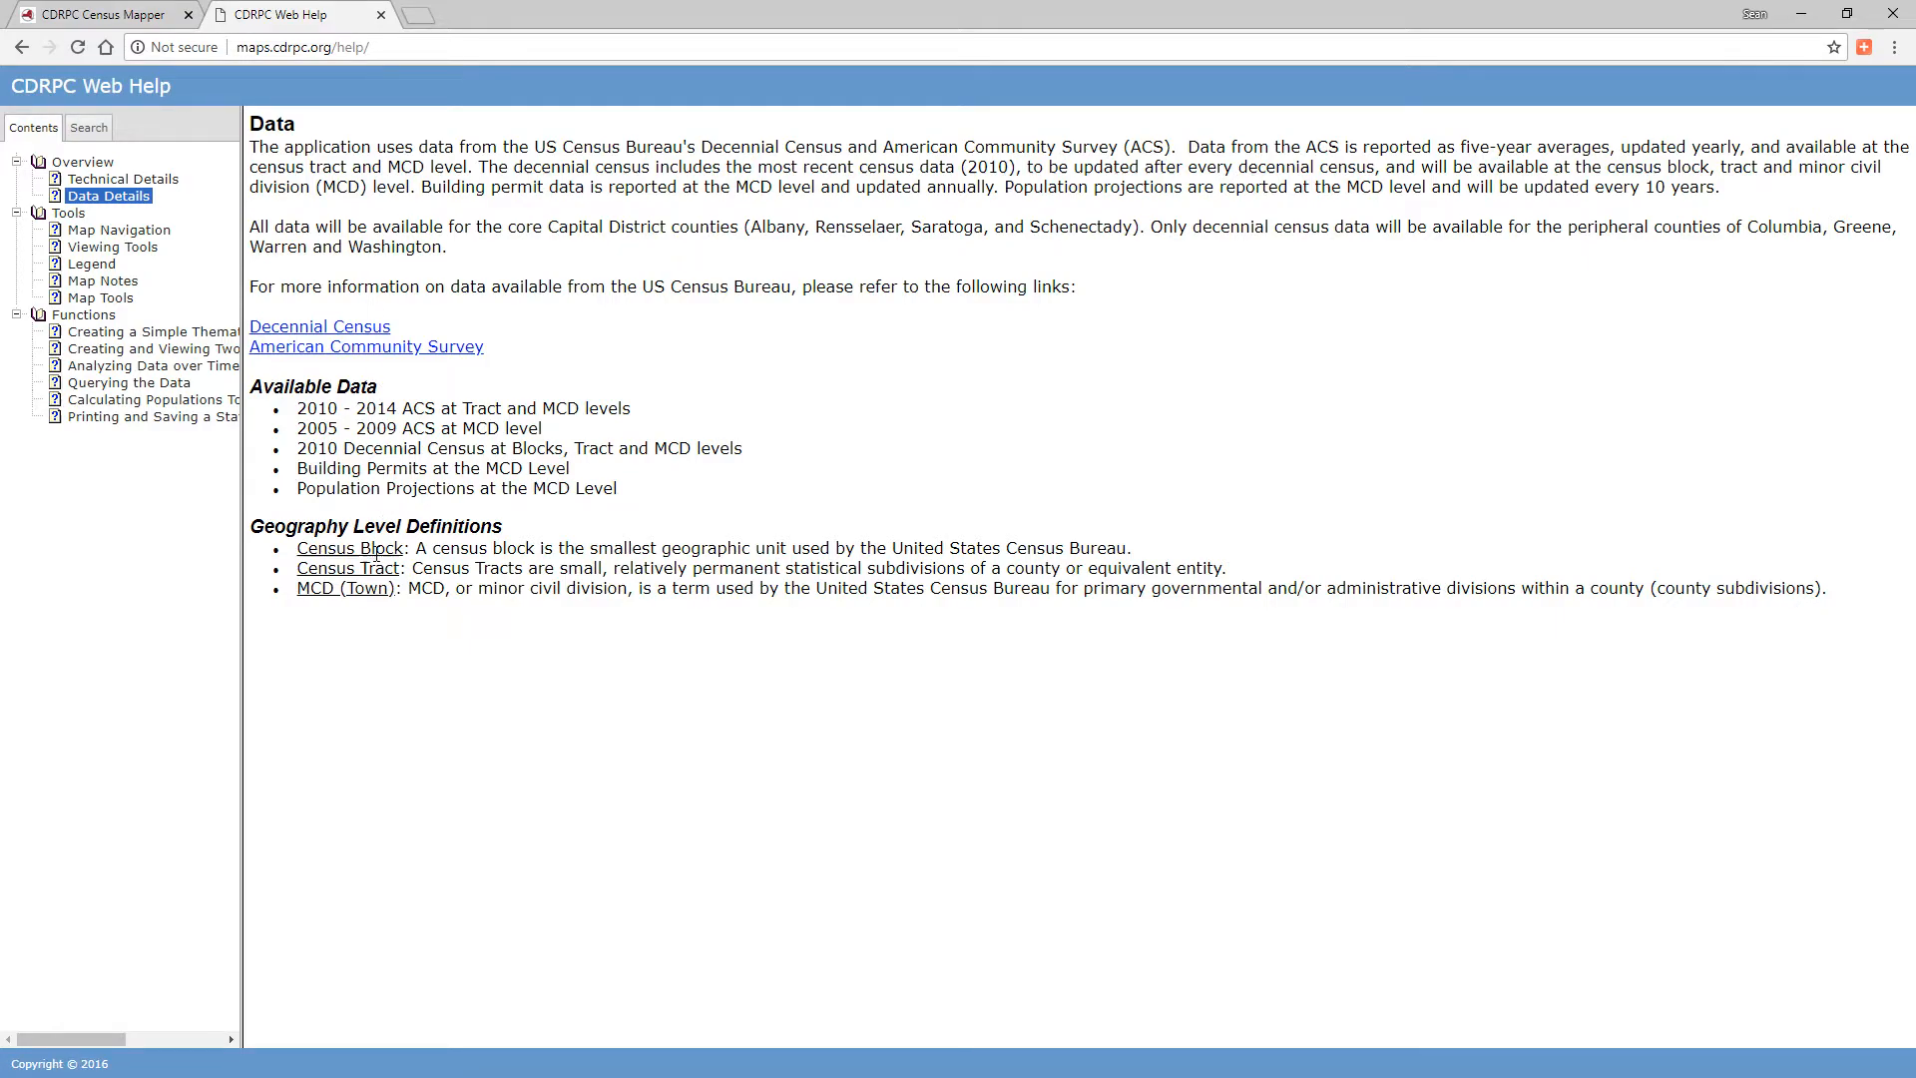
Read through the help topic on creating a simple thematic map in single view, and close the help
left_click(110, 333)
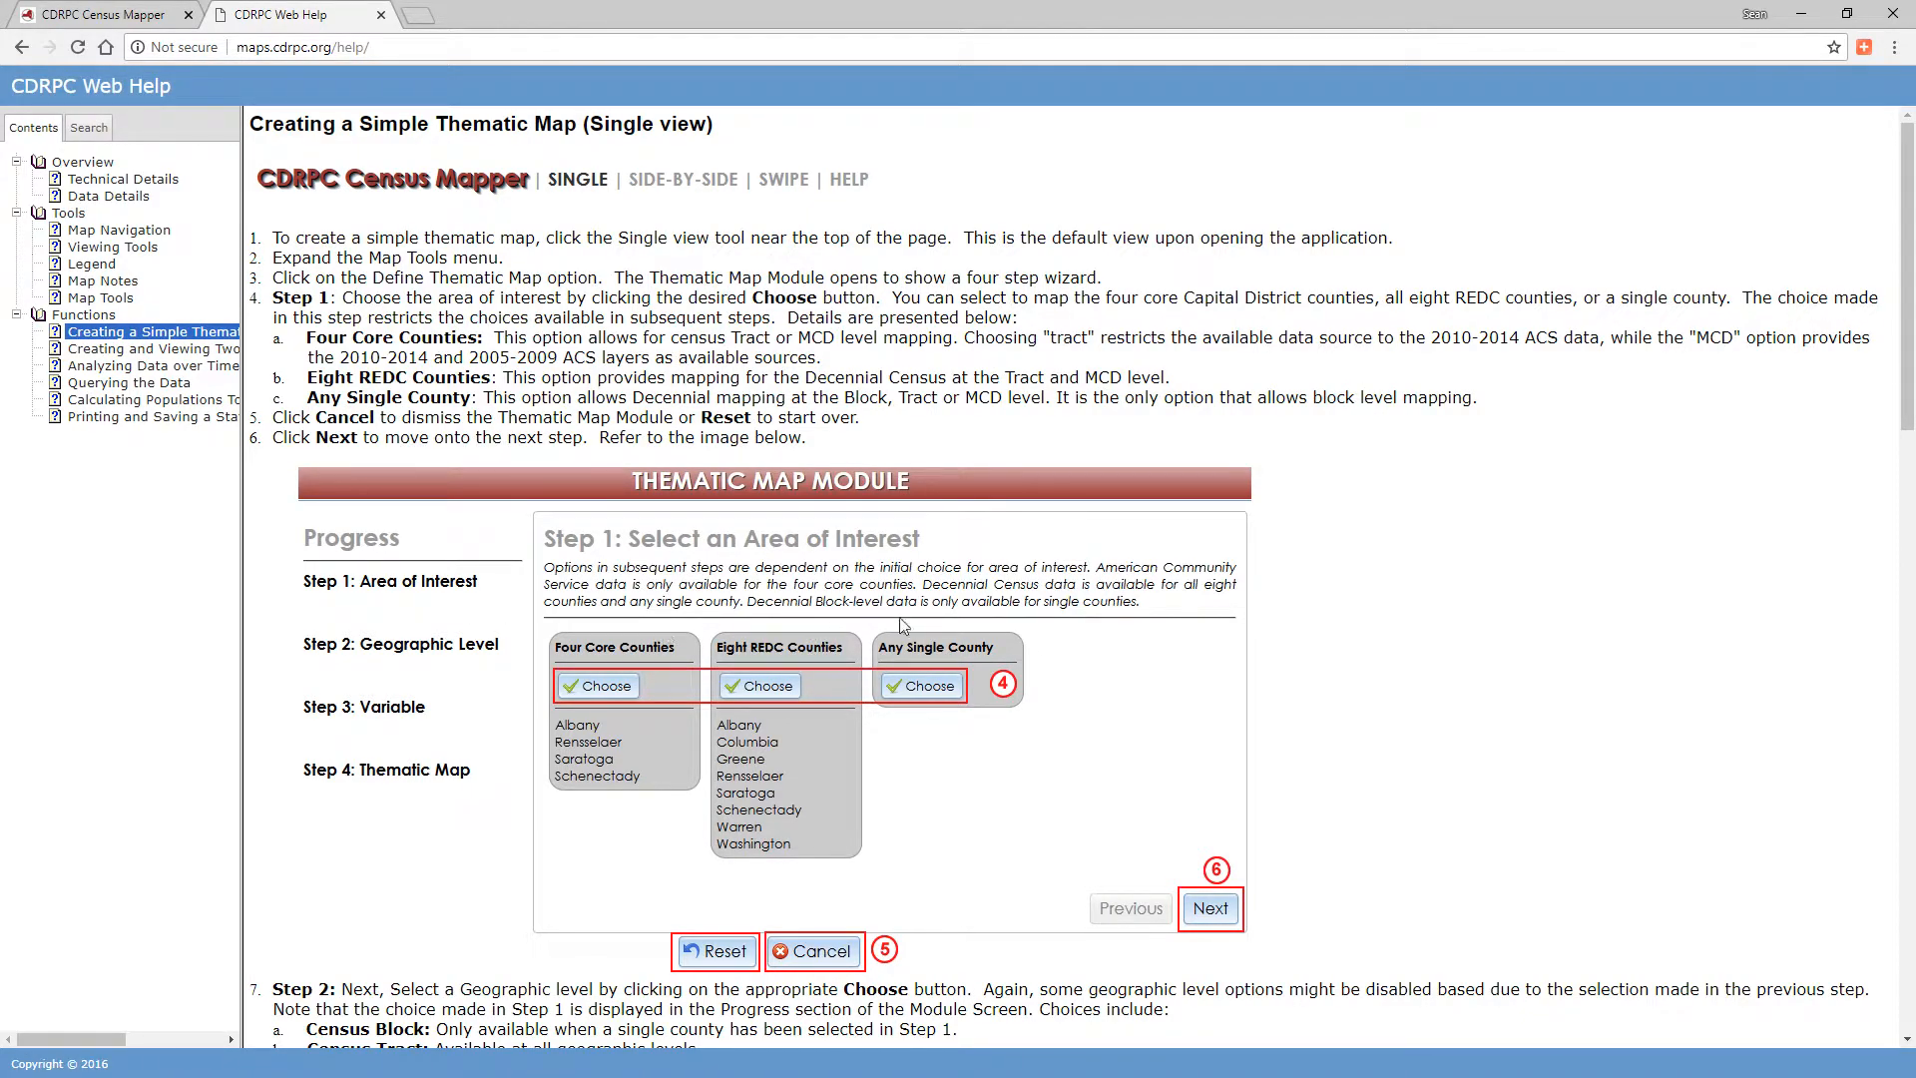
scroll(1105, 607, "down", 5)
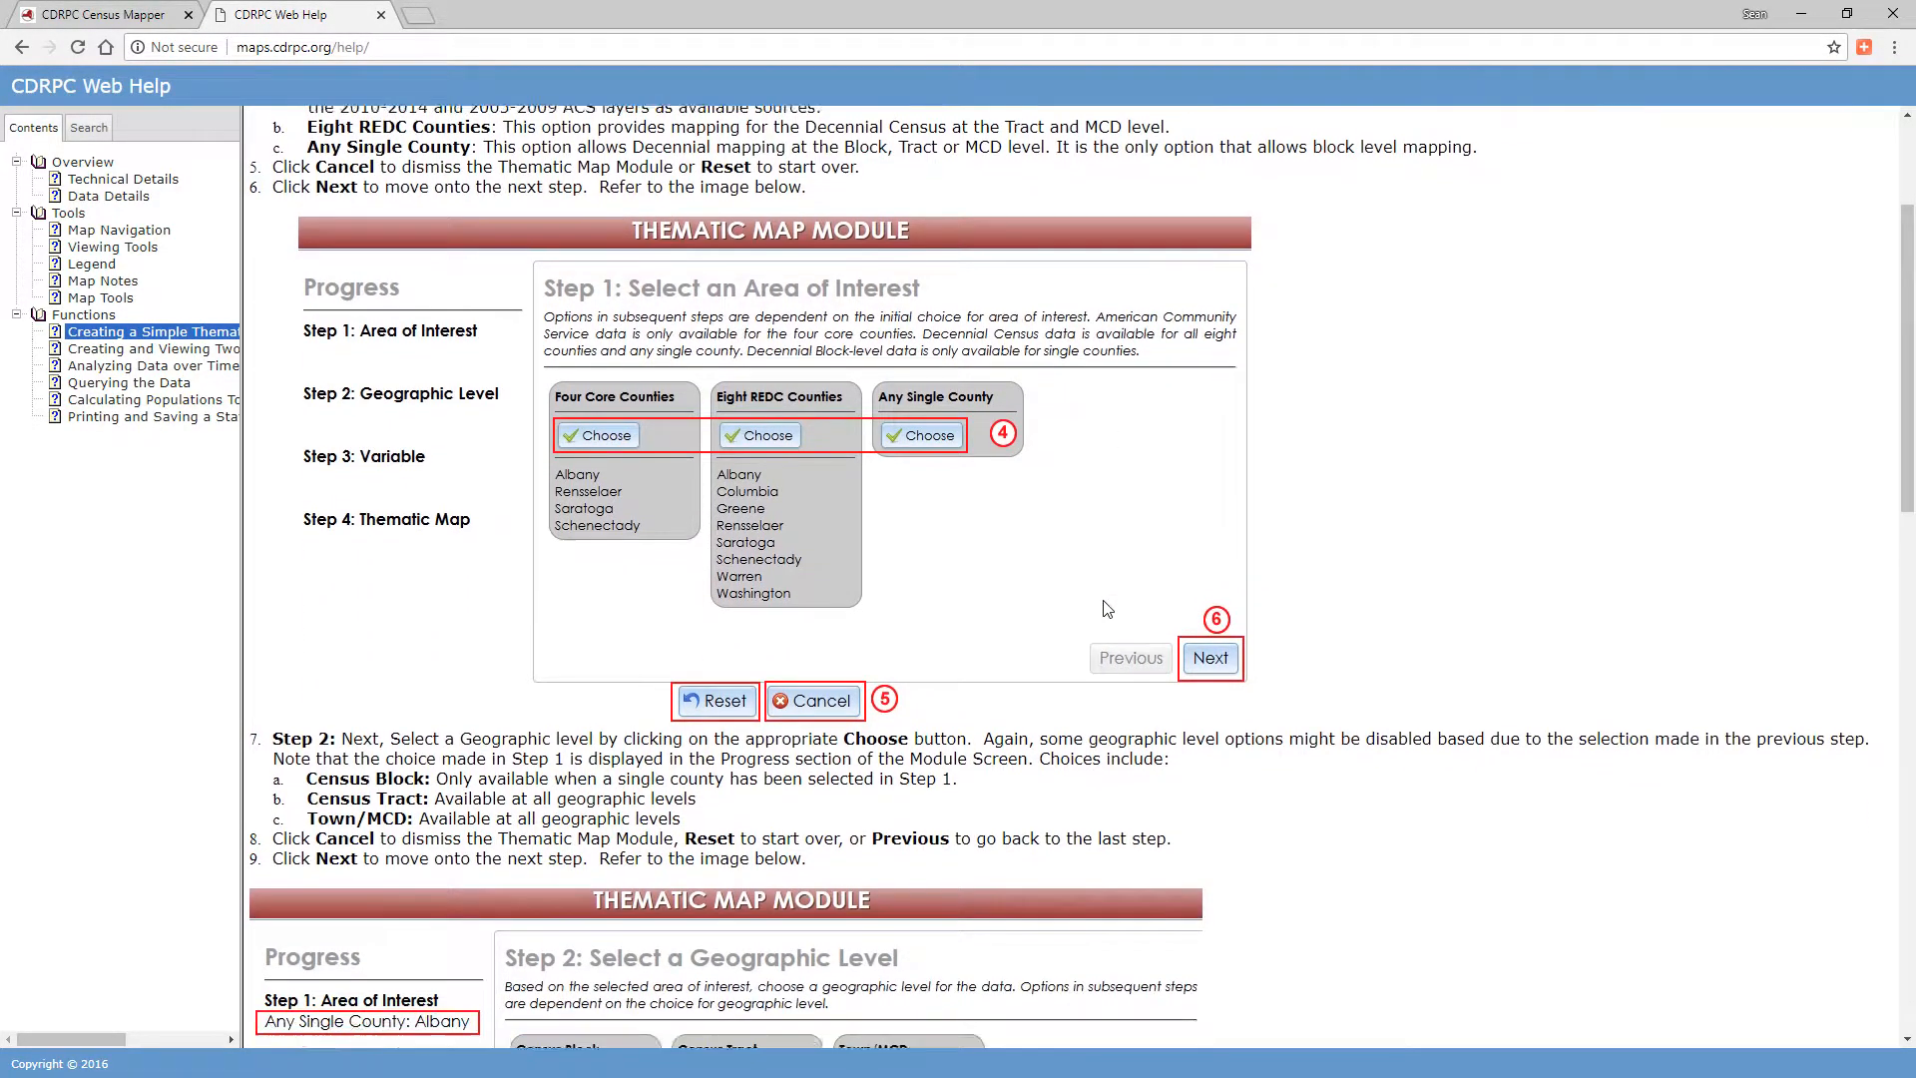
scroll(1105, 607, "down", 3)
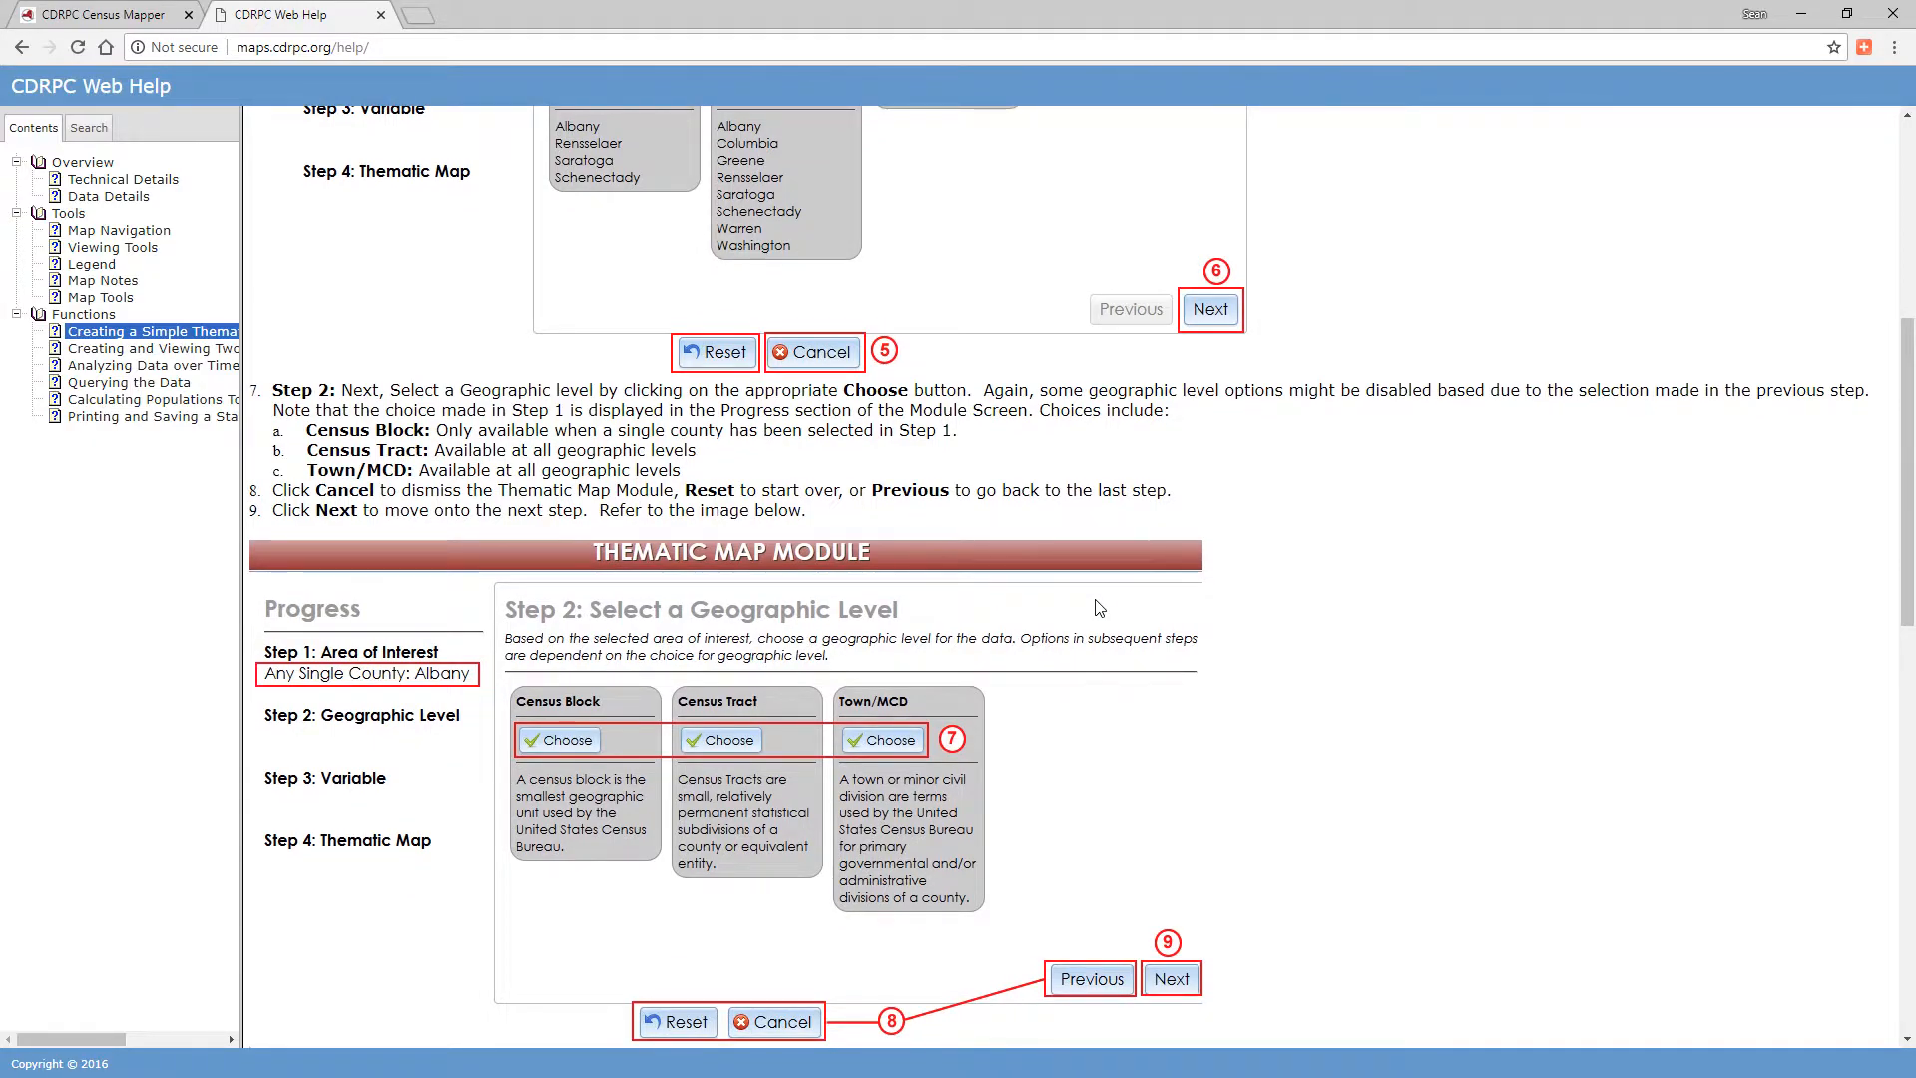
scroll(1096, 607, "up", 3)
scroll(1096, 607, "up", 3)
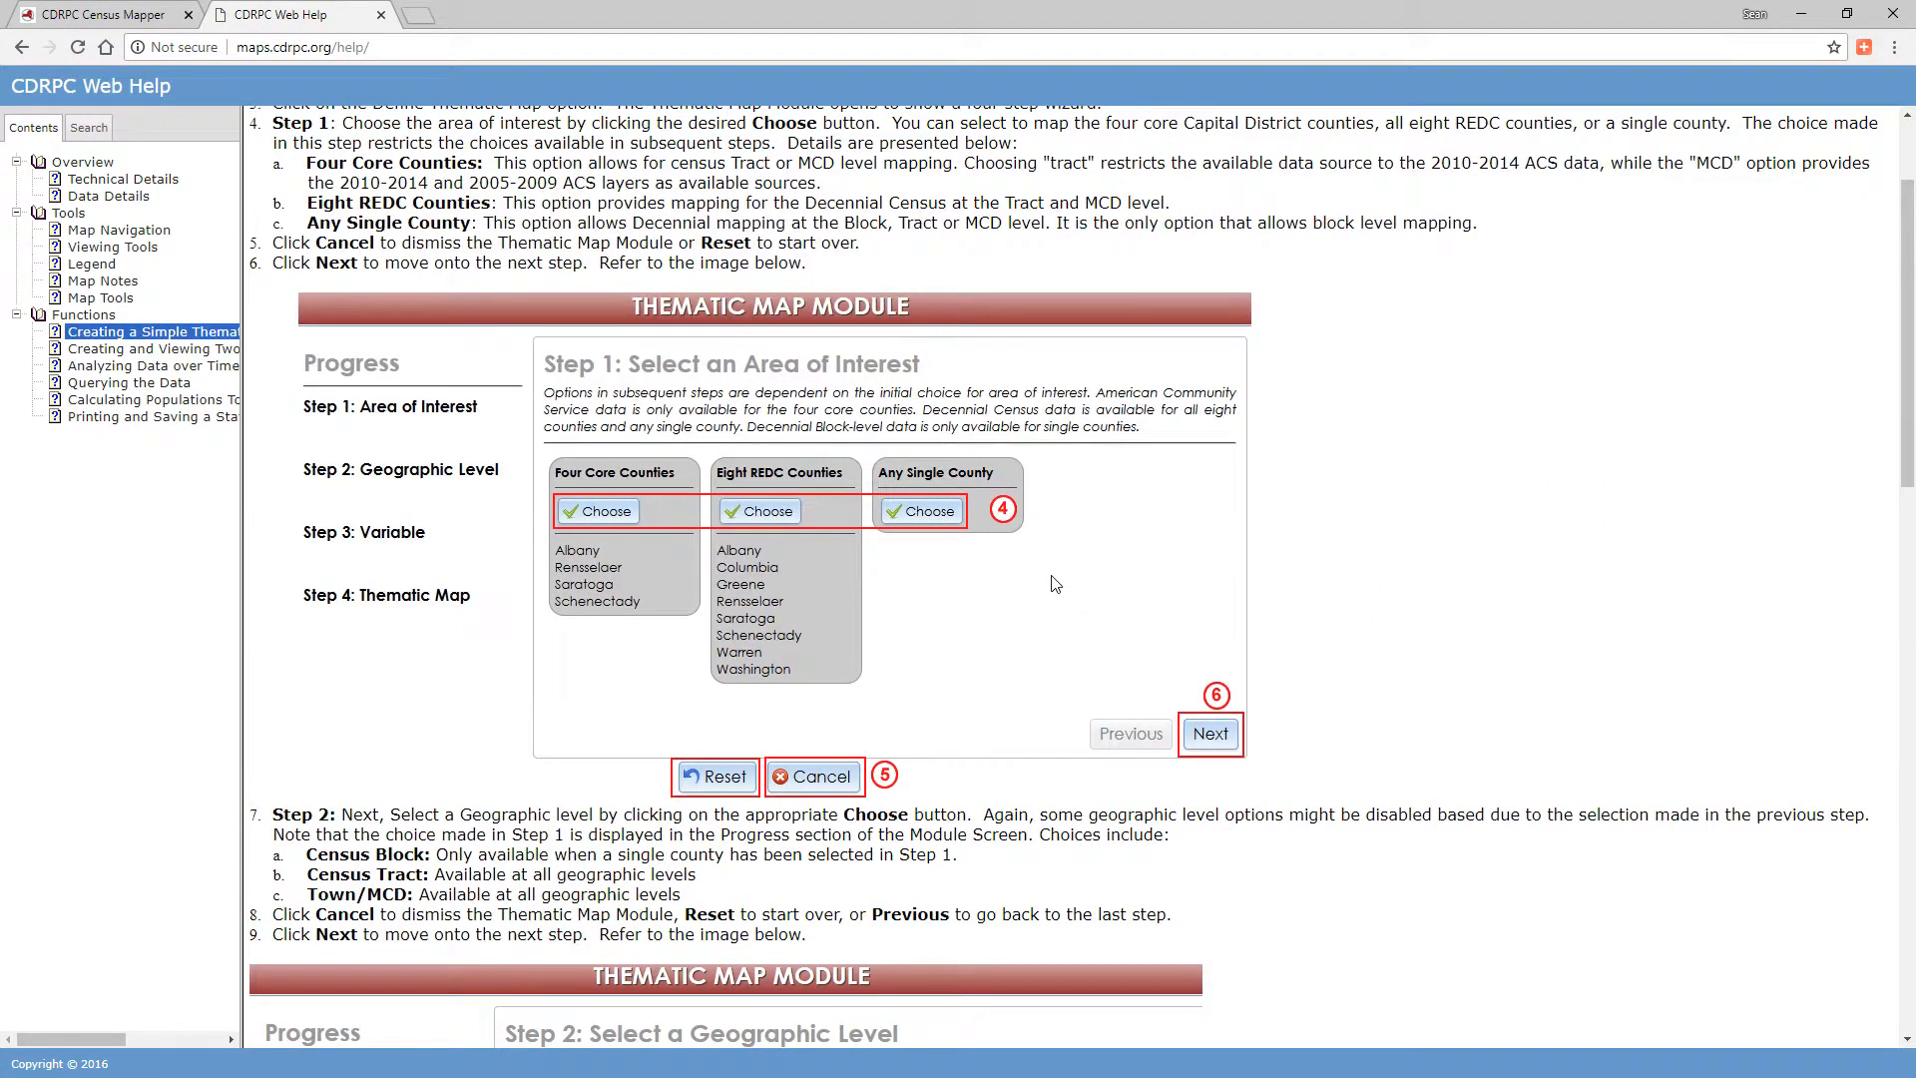
left_click(381, 14)
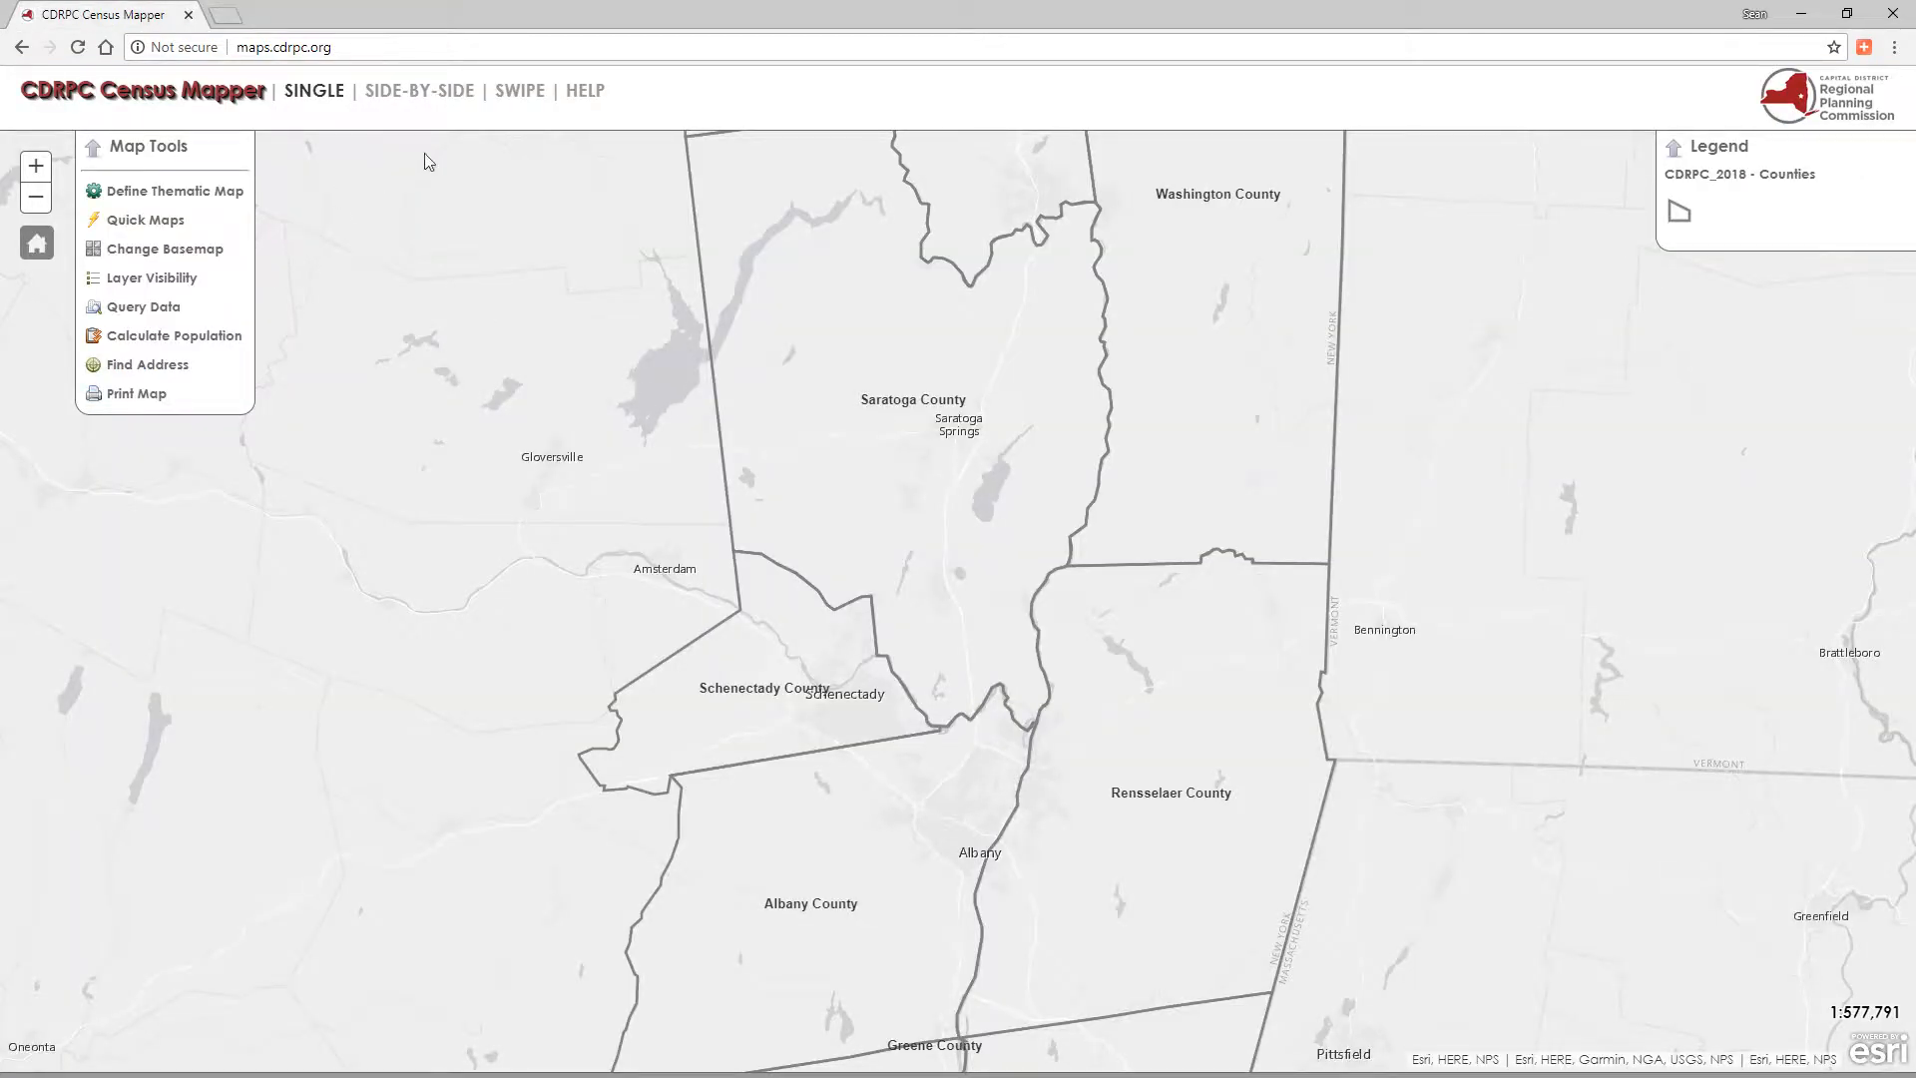
Reopen the web help from the mapper
left_click(579, 96)
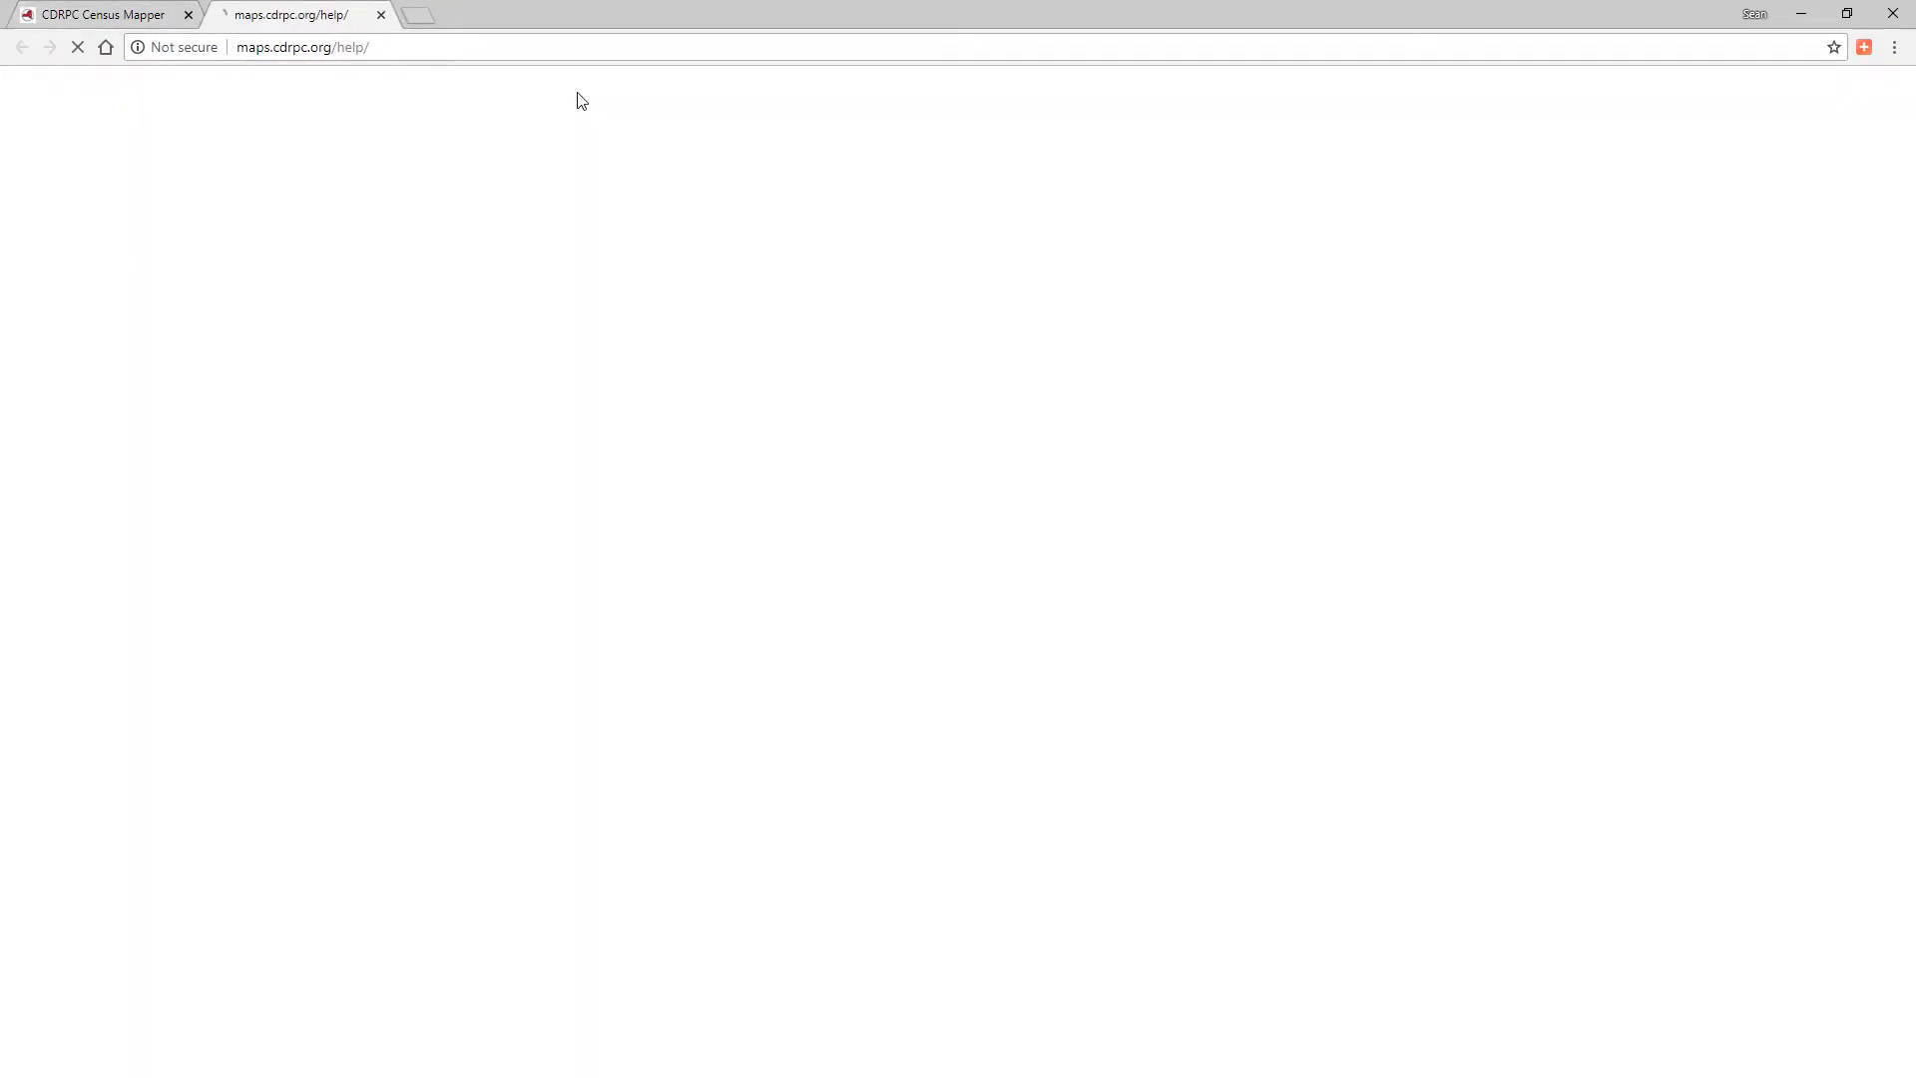